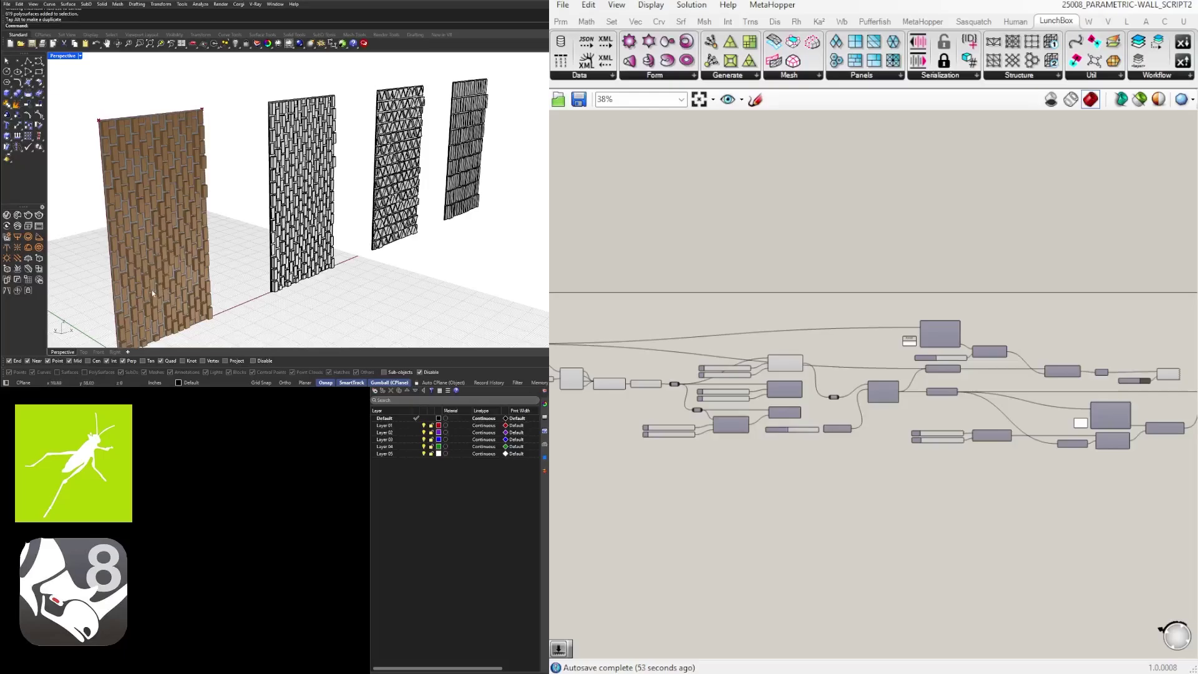
Connect the Isotrim surface output to the Relay feeding Offset Curve to preview the grid-based wall pattern.
{"action": "right_click_drag", "start_coordinate": [219, 259], "coordinate": [185, 254]}
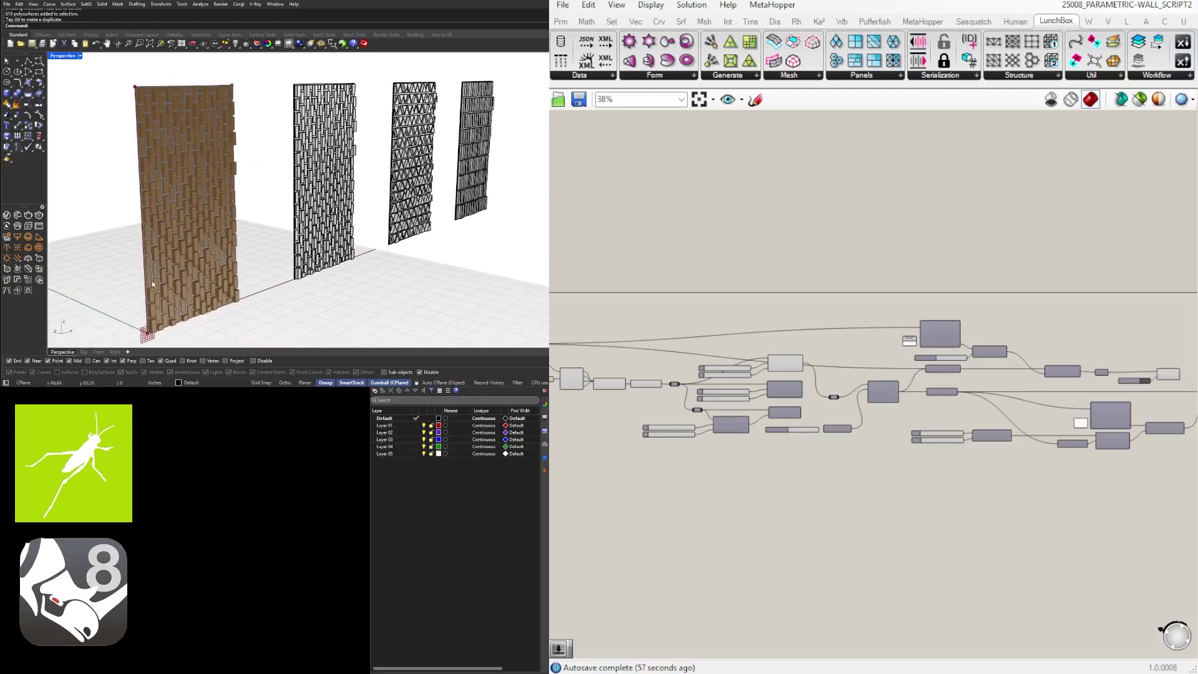
{"action": "scroll", "coordinate": [147, 298], "scroll_direction": "up", "scroll_amount": 5}
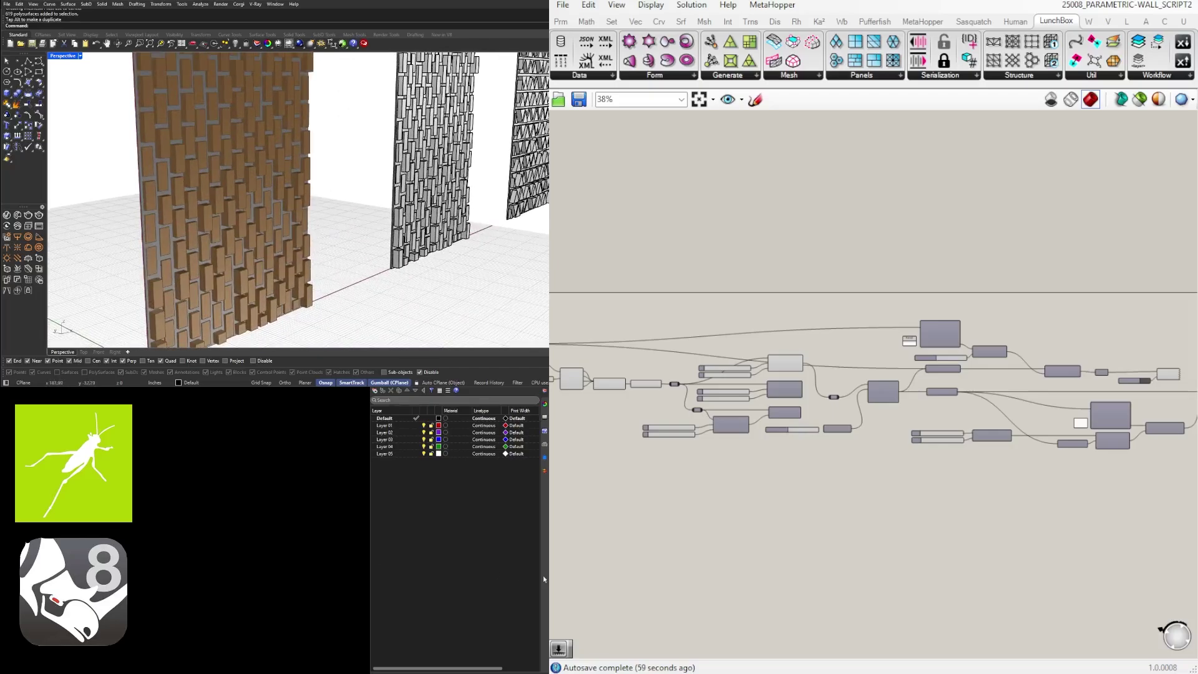
{"action": "scroll", "coordinate": [789, 384], "scroll_direction": "up", "scroll_amount": 5}
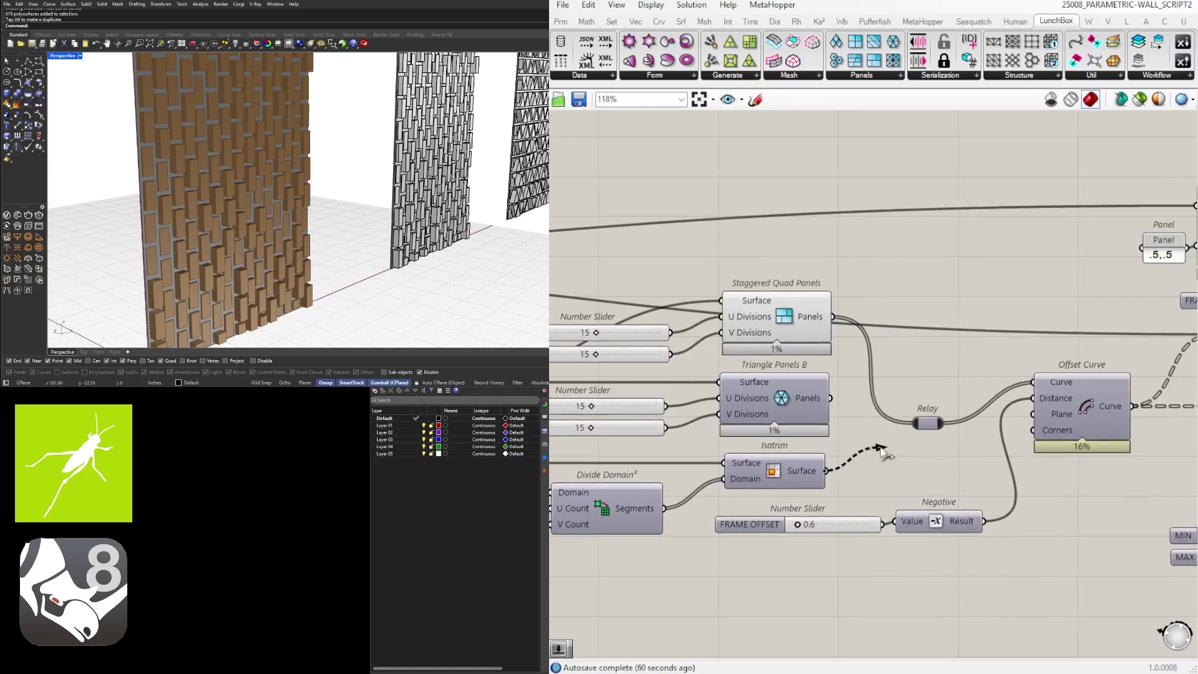
{"action": "left_click_drag", "start_coordinate": [898, 424], "coordinate": [913, 424]}
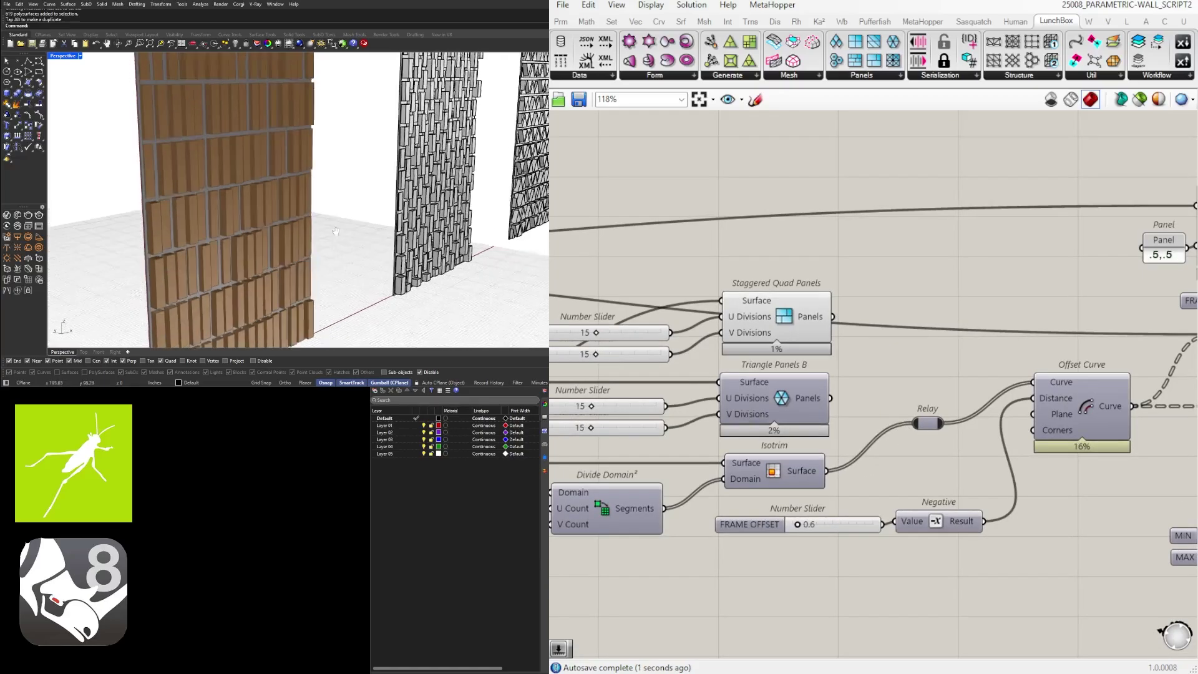
{"action": "scroll", "coordinate": [265, 240], "scroll_direction": "down", "scroll_amount": 5}
{"action": "scroll", "coordinate": [334, 234], "scroll_direction": "up", "scroll_amount": 2}
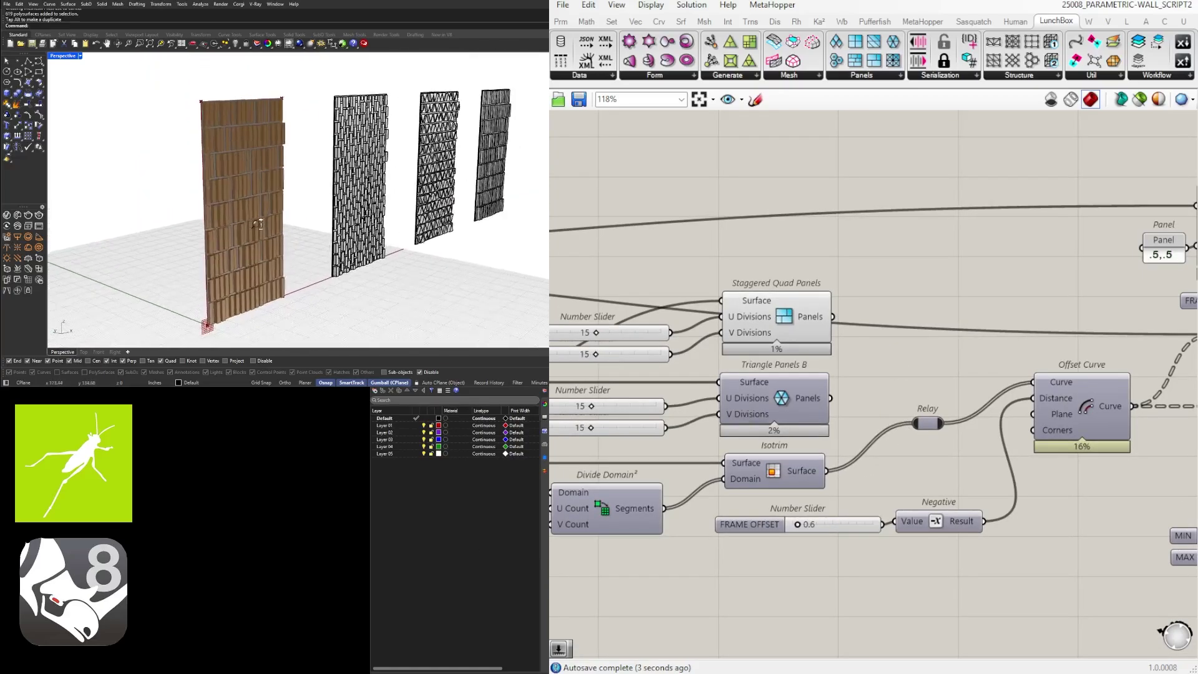
Switch the Relay's source to Triangle Panels B to preview that pattern, and return it to Staggered Quad Panels.
{"action": "left_click_drag", "start_coordinate": [832, 399], "coordinate": [912, 423]}
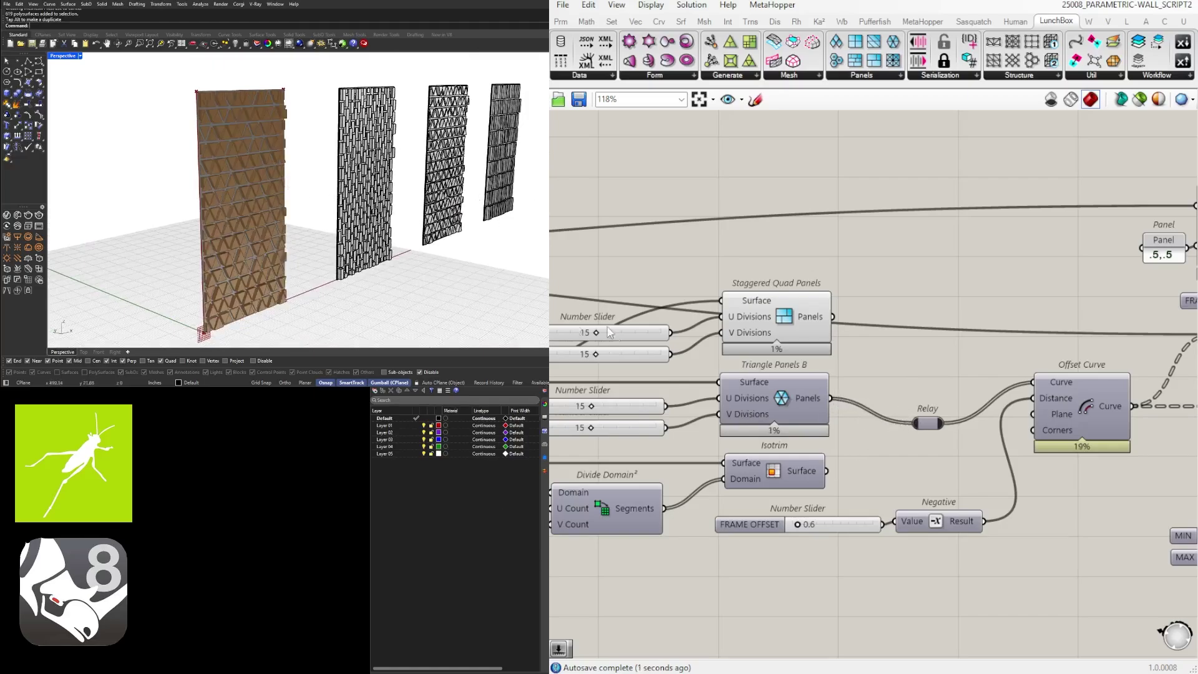
{"action": "left_click_drag", "start_coordinate": [930, 427], "coordinate": [946, 402]}
{"action": "left_click_drag", "start_coordinate": [832, 317], "coordinate": [926, 397], "text": "shift"}
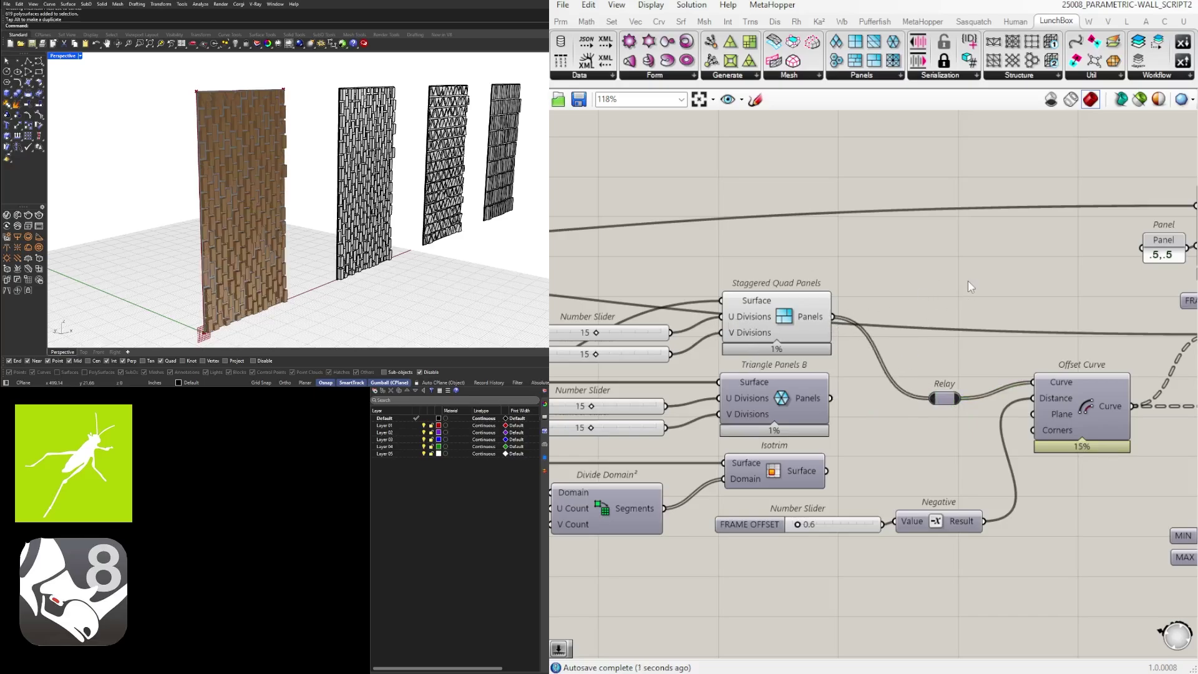
{"action": "scroll", "coordinate": [896, 329], "scroll_direction": "down", "scroll_amount": 5}
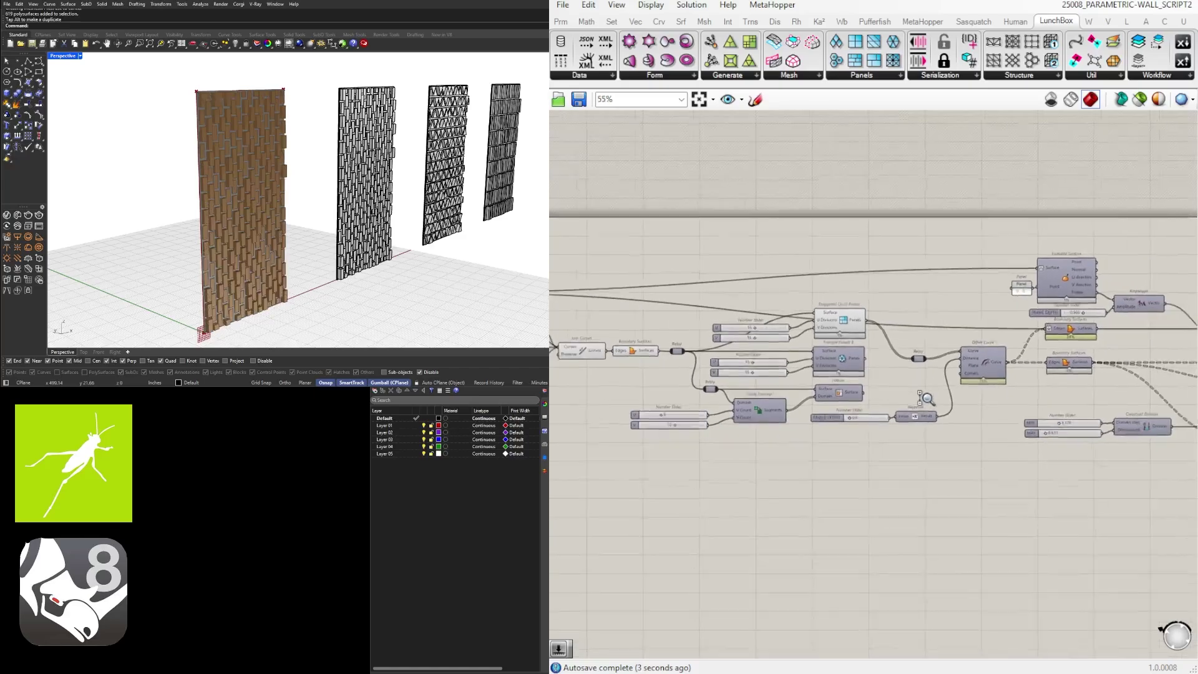
{"action": "scroll", "coordinate": [921, 444], "scroll_direction": "down", "scroll_amount": 2}
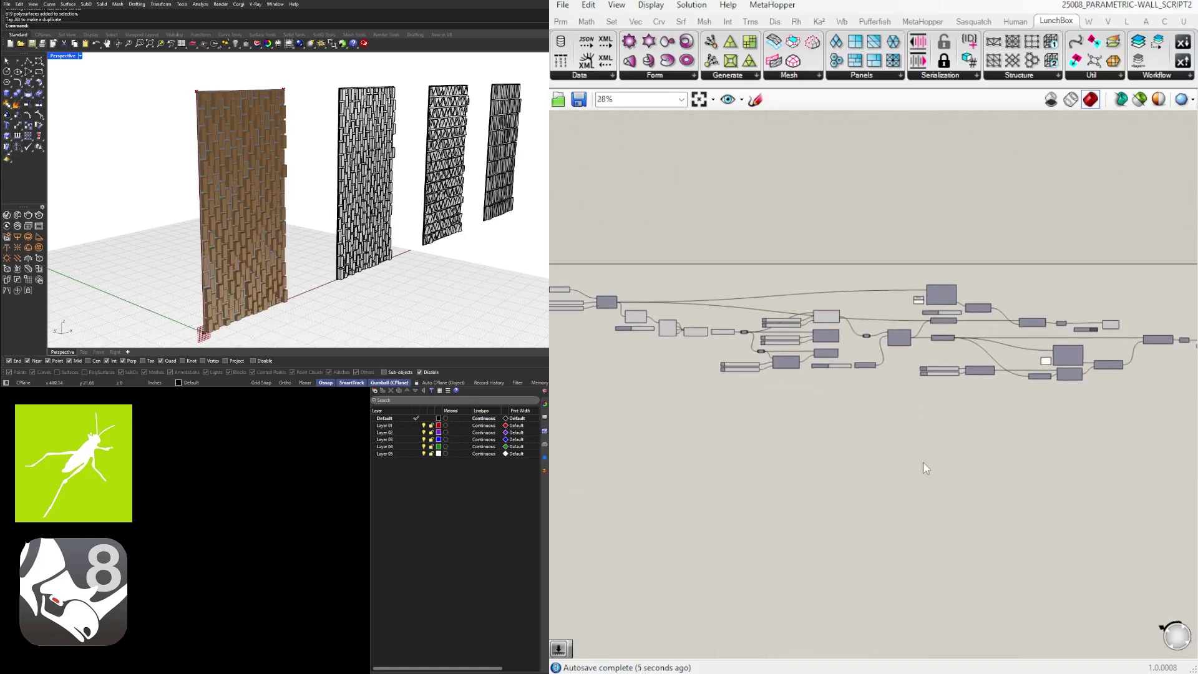
{"action": "right_click_drag", "start_coordinate": [961, 469], "coordinate": [920, 446]}
{"action": "scroll", "coordinate": [915, 449], "scroll_direction": "up", "scroll_amount": 1}
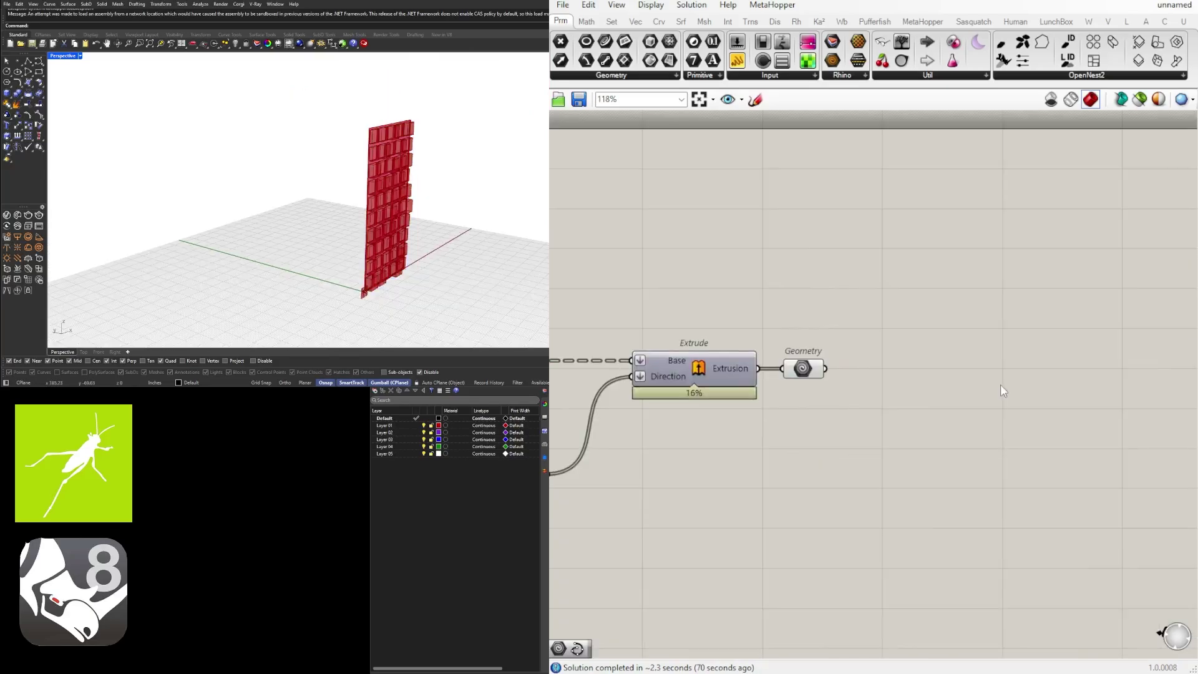
{"action": "double_click", "coordinate": [1000, 384]}
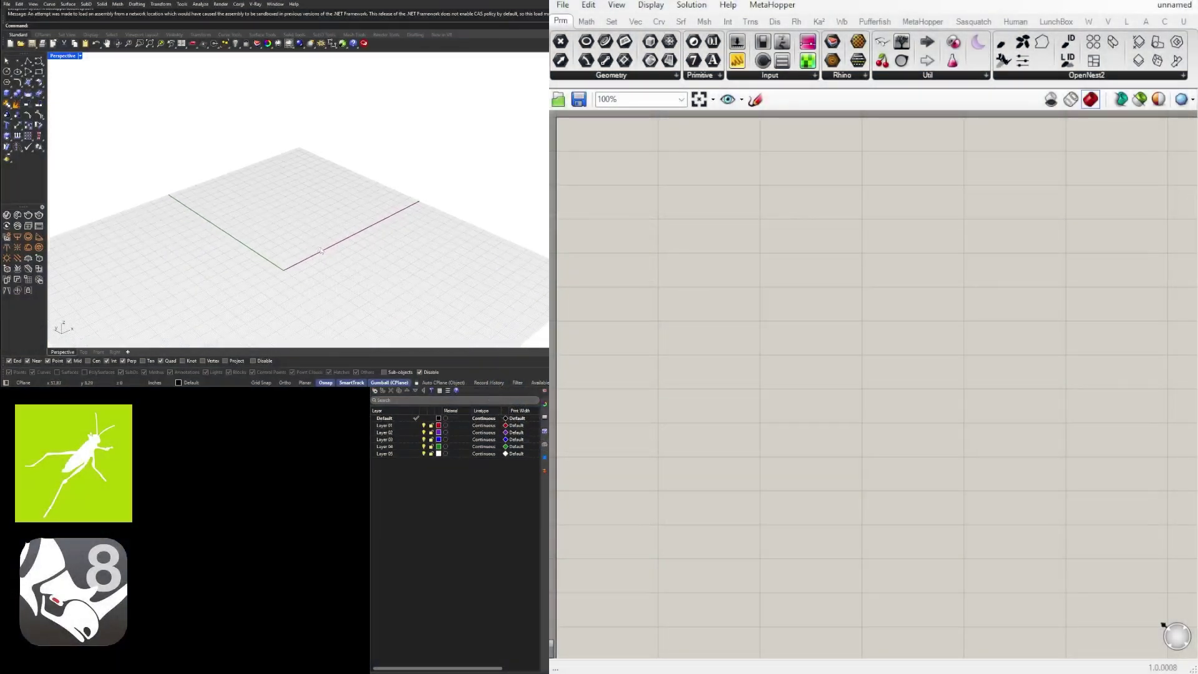
Add an XZ Plane component to the empty Grasshopper canvas.
{"action": "mouse_move", "coordinate": [322, 251]}
{"action": "right_mouse_down"}
{"action": "mouse_move", "coordinate": [312, 262]}
{"action": "mouse_move", "coordinate": [293, 235]}
{"action": "mouse_move", "coordinate": [300, 242]}
{"action": "right_mouse_up"}
{"action": "scroll", "coordinate": [312, 262], "scroll_direction": "up", "scroll_amount": 3}
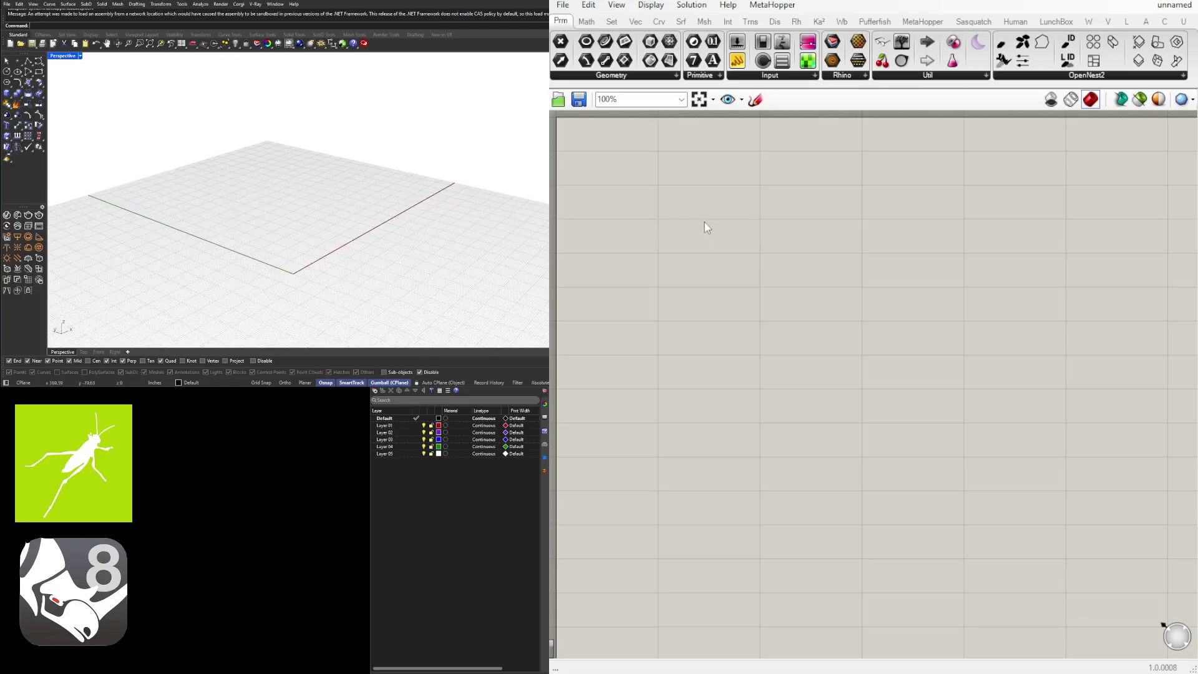
{"action": "double_click", "coordinate": [746, 217]}
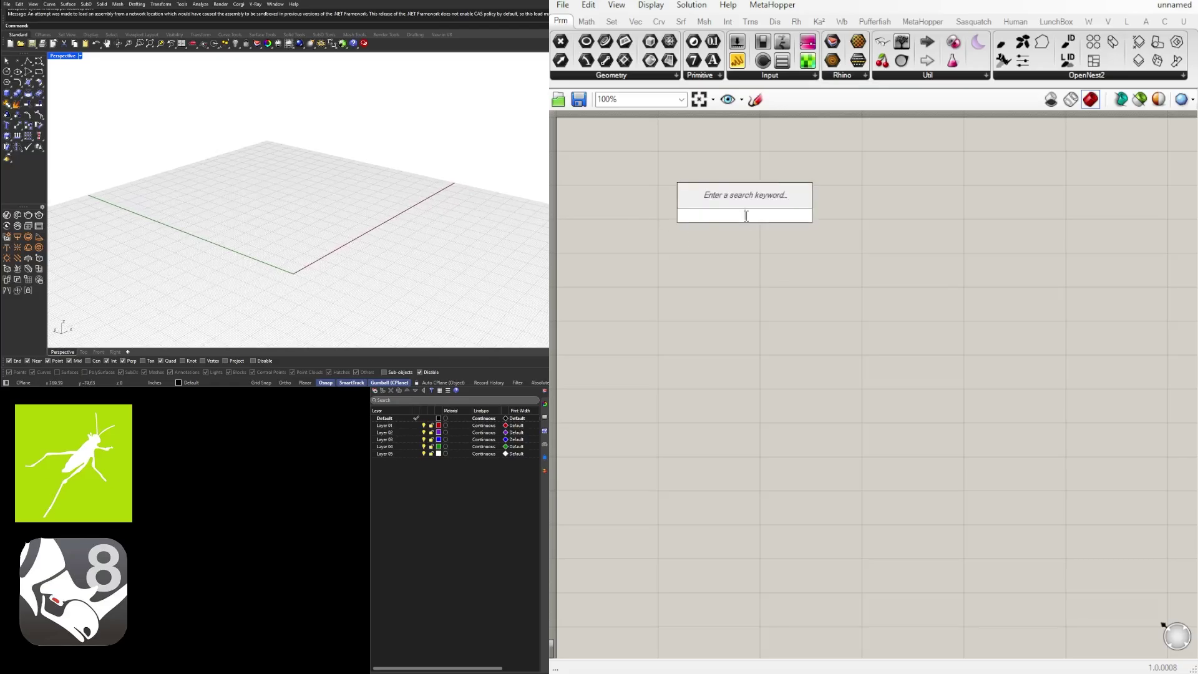
{"action": "type", "text": "xz"}
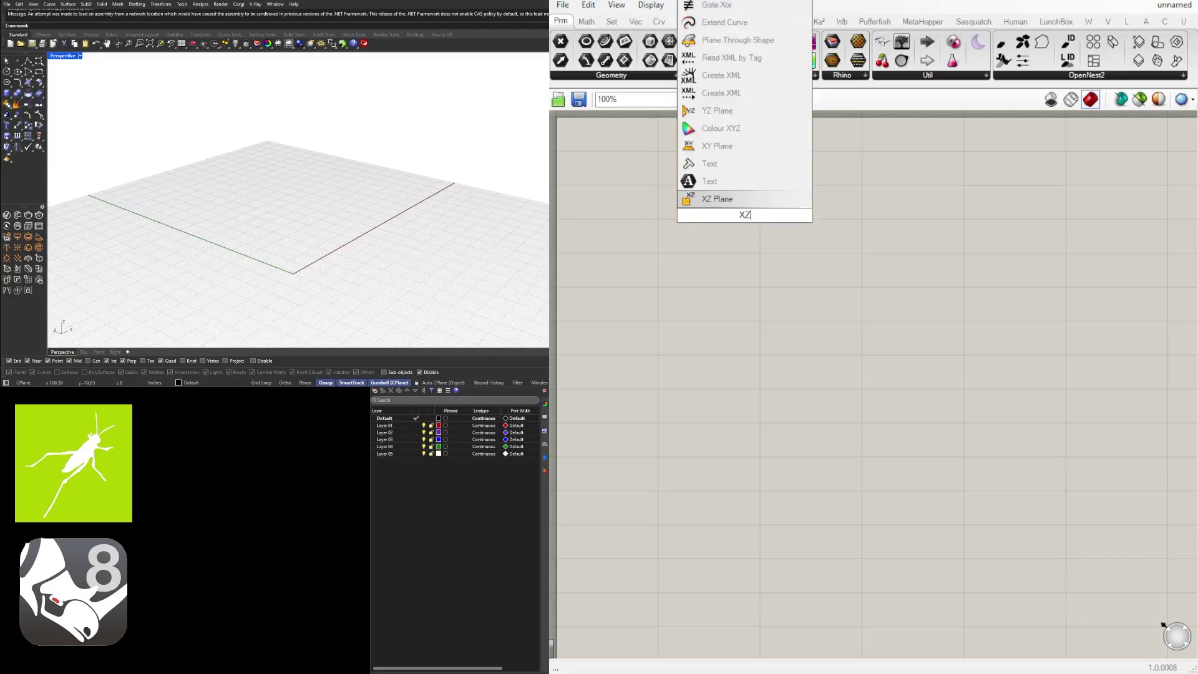
{"action": "left_click", "coordinate": [718, 203]}
{"action": "left_click_drag", "start_coordinate": [721, 212], "coordinate": [715, 239]}
{"action": "left_click", "coordinate": [853, 319]}
Add a Plane Surface component beside the XZ Plane and connect the XZ plane to its Plane input.
{"action": "double_click", "coordinate": [892, 257]}
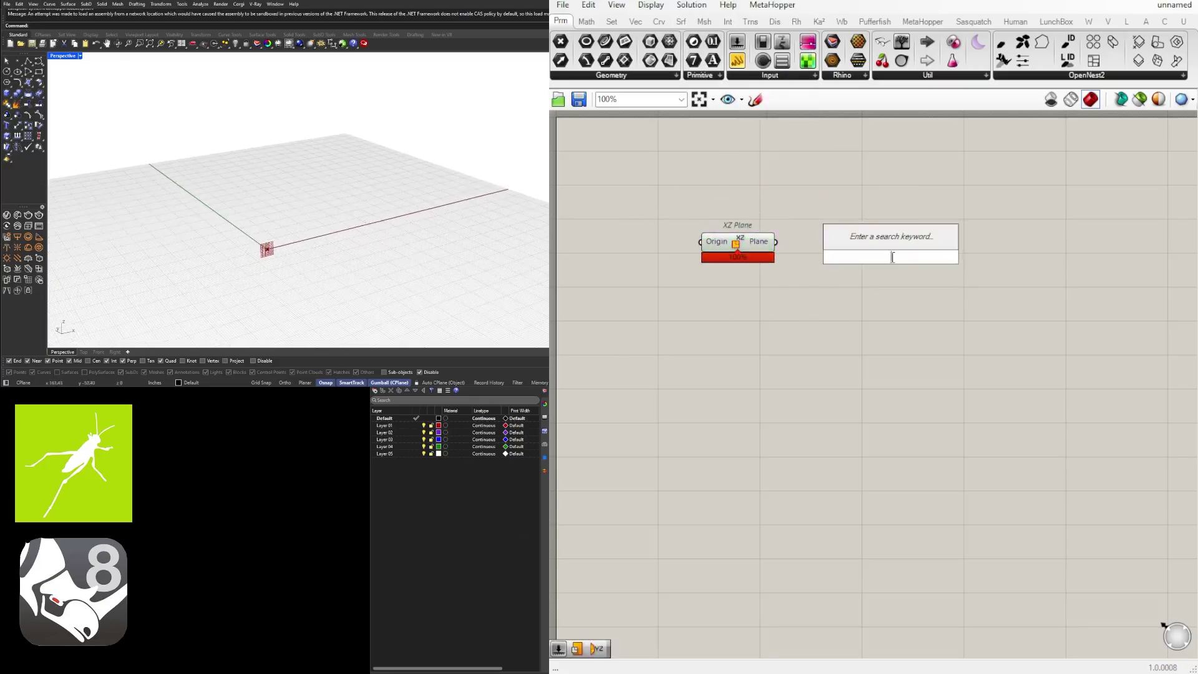
{"action": "type", "text": "PLANE"}
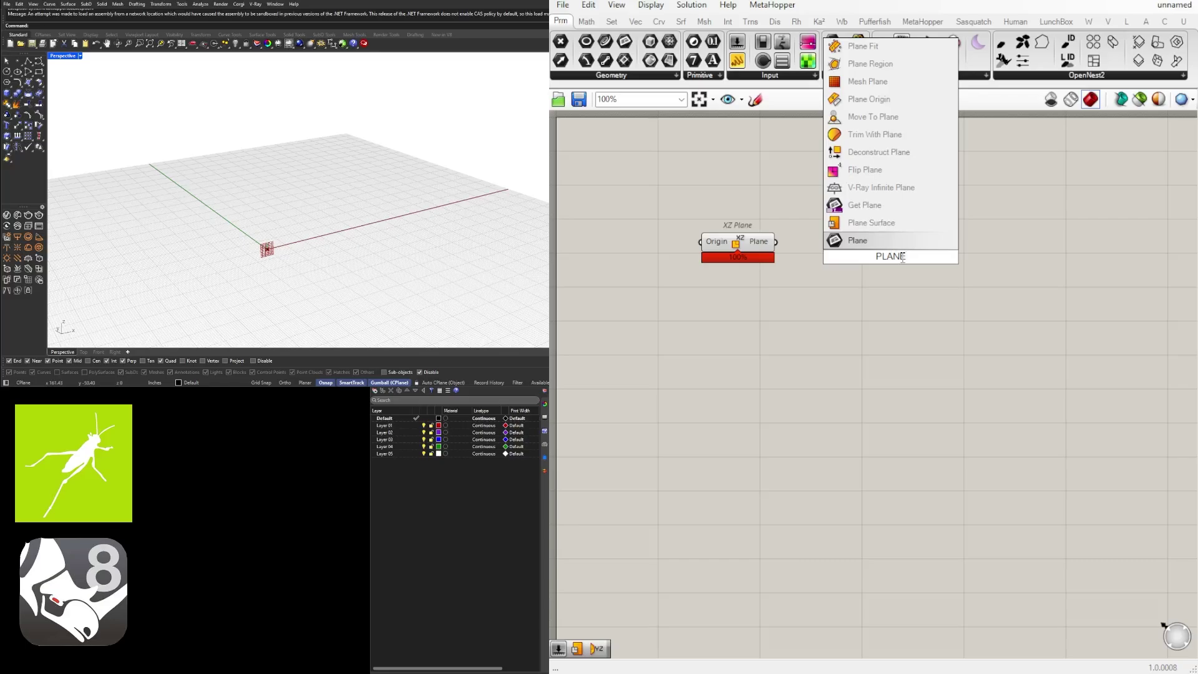
{"action": "left_click", "coordinate": [873, 224]}
{"action": "left_click_drag", "start_coordinate": [777, 243], "coordinate": [947, 268]}
{"action": "left_click", "coordinate": [944, 309]}
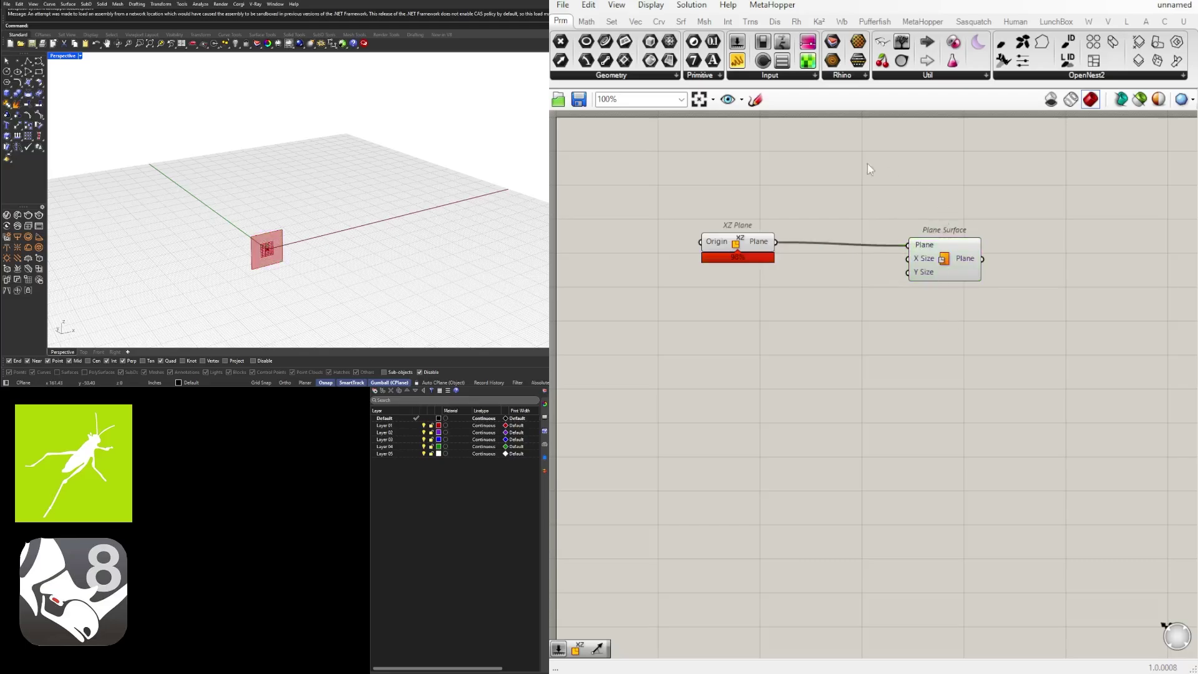
{"action": "left_click", "coordinate": [652, 6]}
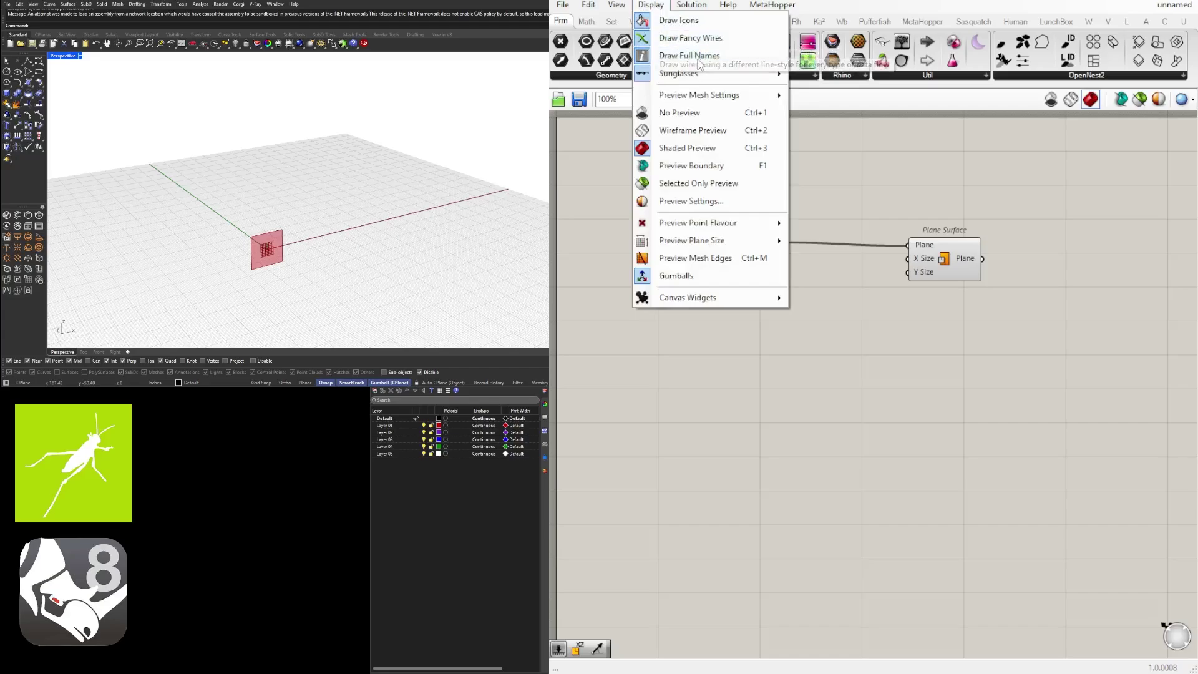
{"action": "left_click", "coordinate": [930, 159]}
{"action": "left_click_drag", "start_coordinate": [945, 266], "coordinate": [924, 297]}
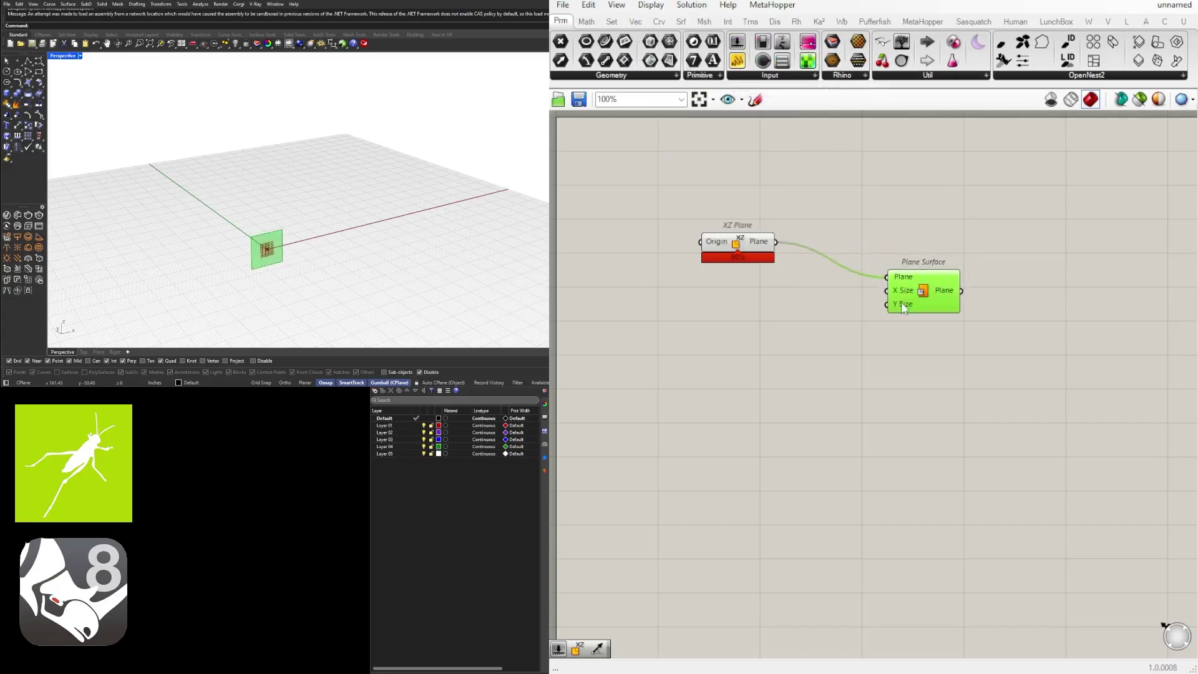
Add two number sliders set to 120 and connect them to the Plane Surface's X Size and Y Size.
{"action": "double_click", "coordinate": [731, 311]}
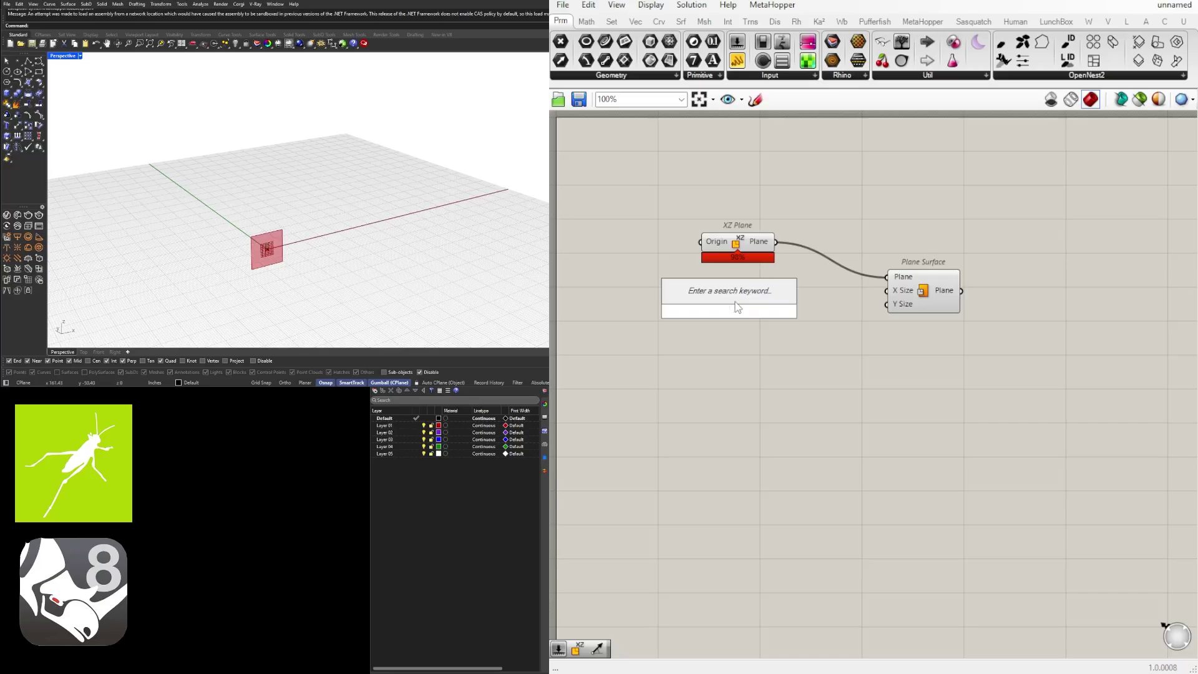
{"action": "type", "text": "120"}
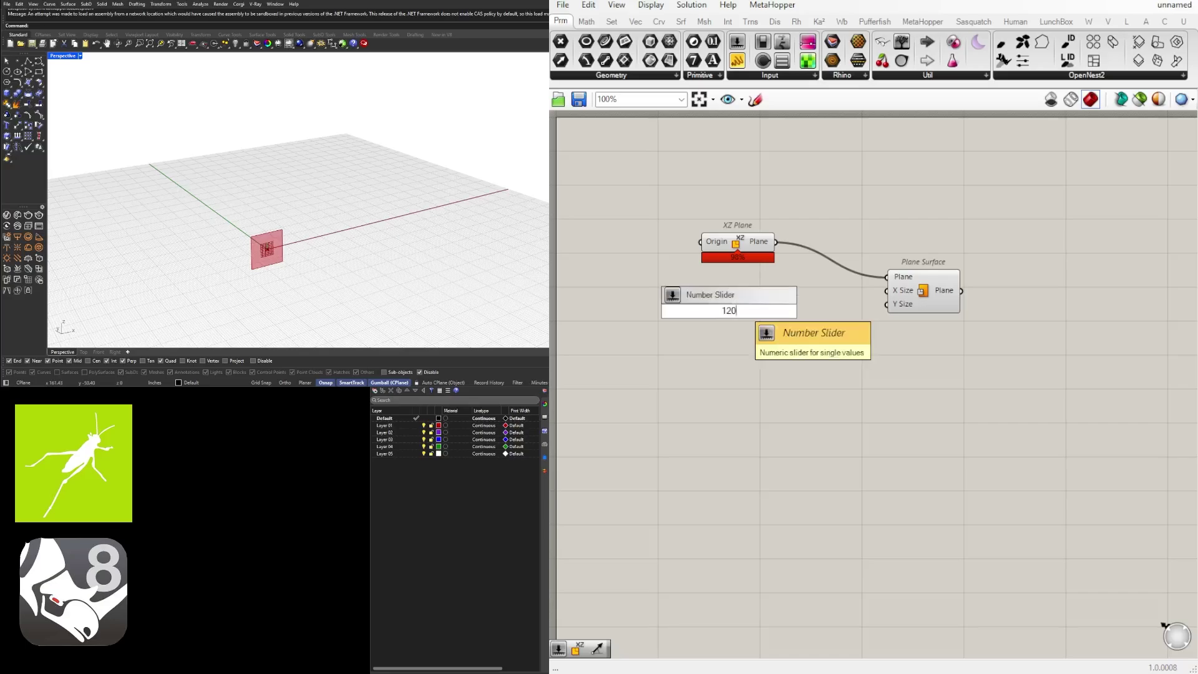
{"action": "key", "text": "Return"}
{"action": "scroll", "coordinate": [700, 315], "scroll_direction": "up", "scroll_amount": 3}
{"action": "left_click_drag", "start_coordinate": [714, 307], "coordinate": [757, 295]}
{"action": "left_click_drag", "start_coordinate": [902, 268], "coordinate": [977, 276]}
{"action": "left_click_drag", "start_coordinate": [901, 302], "coordinate": [1005, 297]}
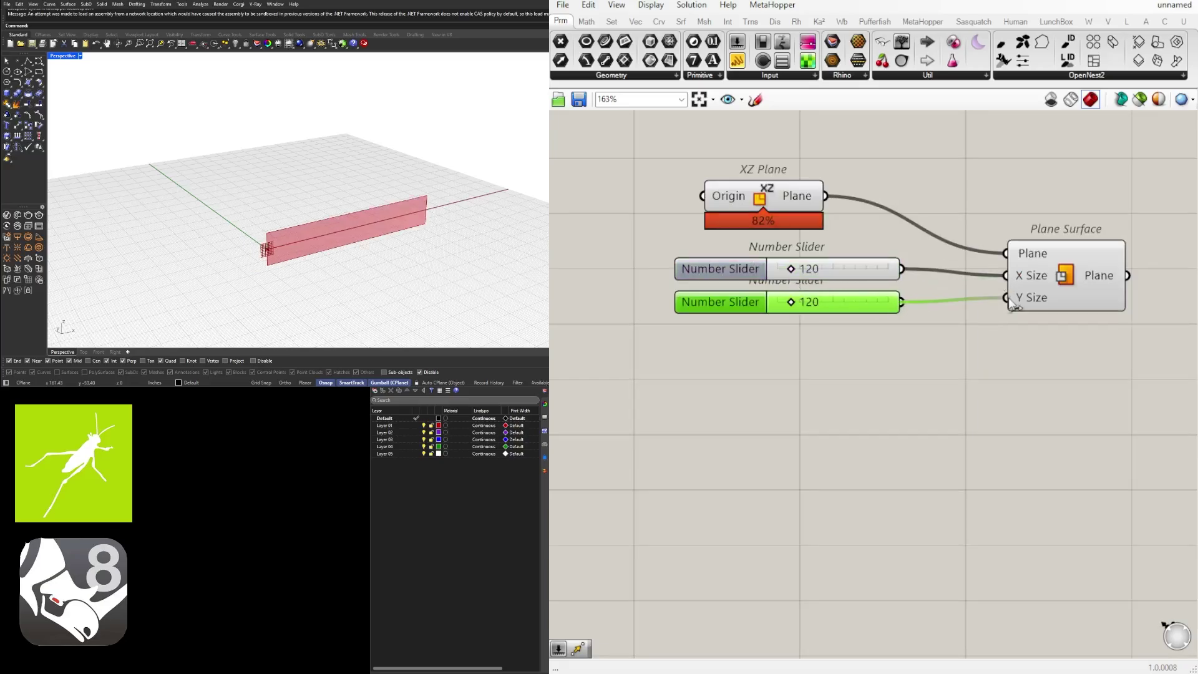
Set the X Size slider of the Plane Surface to 60.
{"action": "scroll", "coordinate": [787, 275], "scroll_direction": "up", "scroll_amount": 2}
{"action": "scroll", "coordinate": [360, 202], "scroll_direction": "down", "scroll_amount": 3}
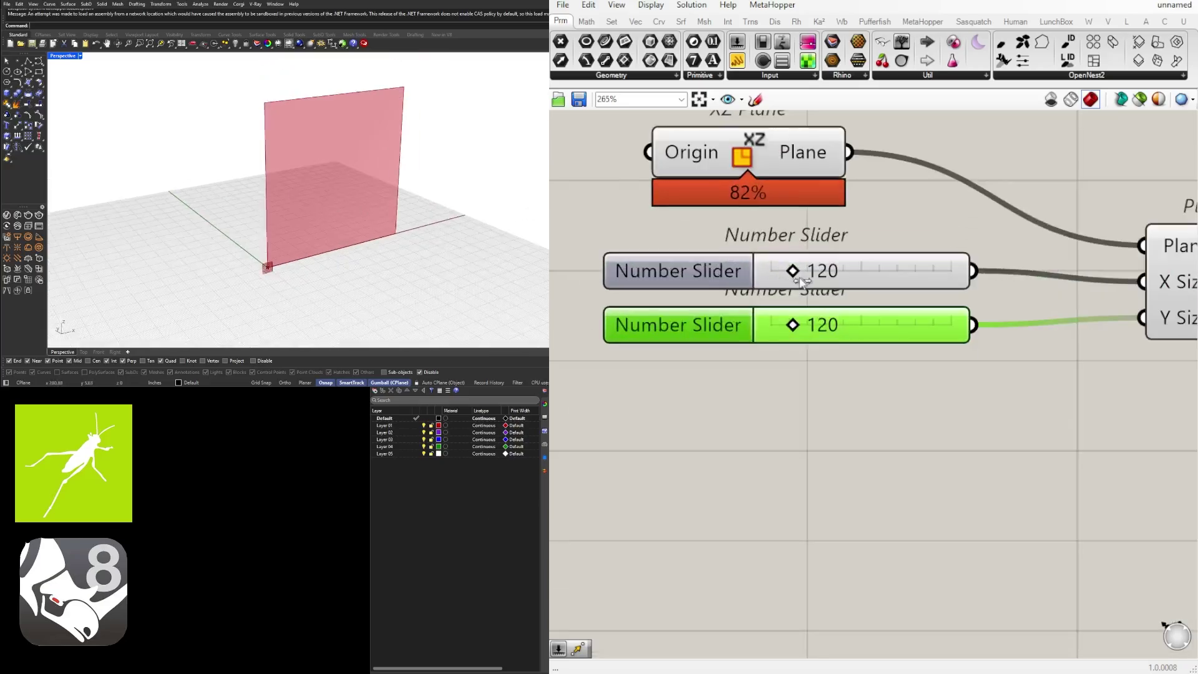
{"action": "scroll", "coordinate": [793, 274], "scroll_direction": "up", "scroll_amount": 3}
{"action": "left_click_drag", "start_coordinate": [794, 268], "coordinate": [774, 269]}
{"action": "left_click", "coordinate": [854, 267]}
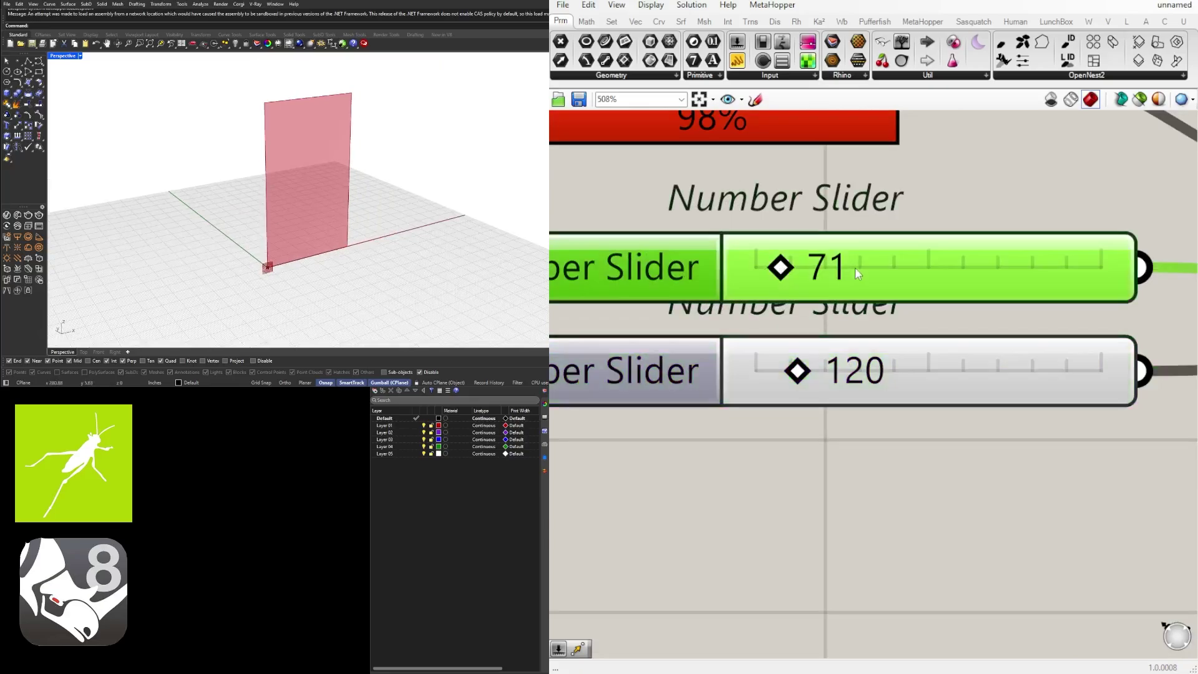
{"action": "double_click", "coordinate": [855, 267]}
{"action": "type", "text": "60"}
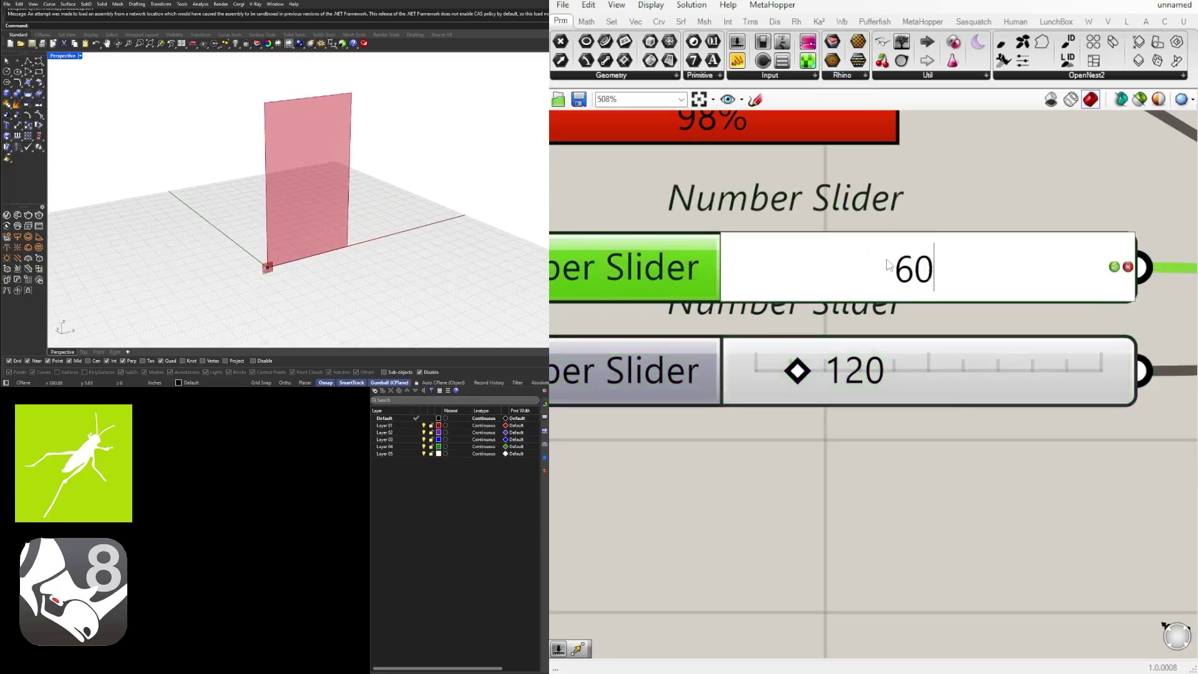
{"action": "key", "text": "Return"}
{"action": "scroll", "coordinate": [926, 436], "scroll_direction": "down", "scroll_amount": 4}
{"action": "left_click", "coordinate": [998, 368]}
{"action": "left_click_drag", "start_coordinate": [998, 368], "coordinate": [985, 362]}
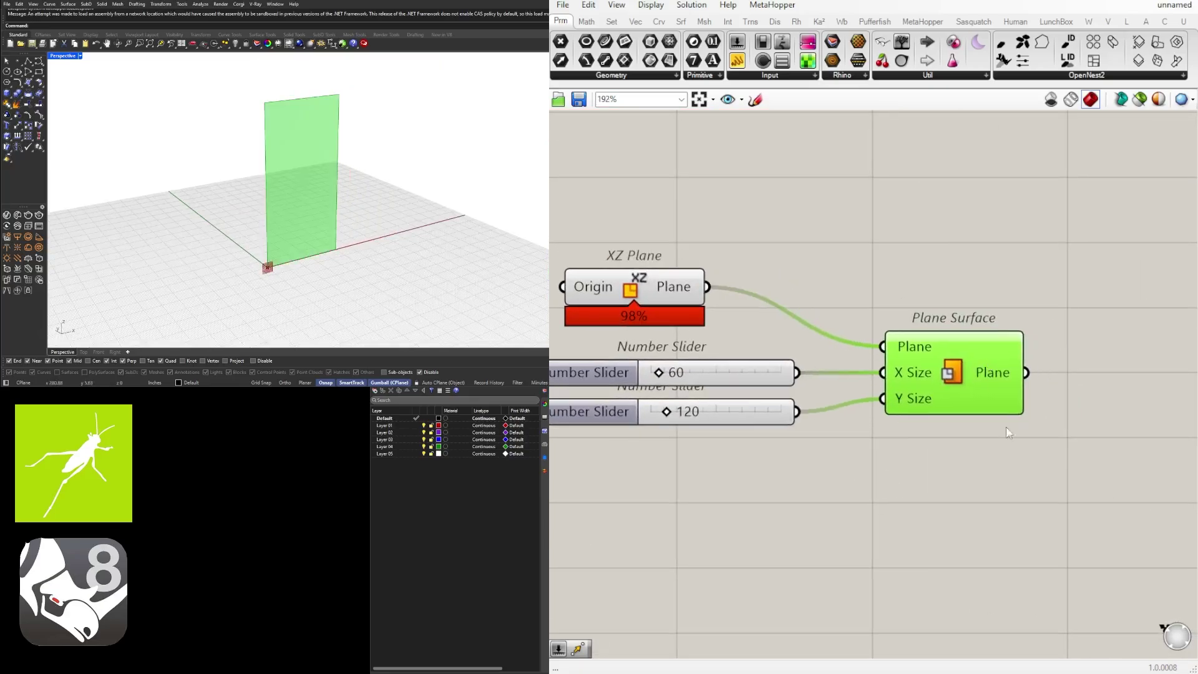
{"action": "left_click", "coordinate": [998, 430]}
Add an Isotrim component and connect the Plane Surface output to its Surface input.
{"action": "scroll", "coordinate": [424, 201], "scroll_direction": "down", "scroll_amount": 2}
{"action": "scroll", "coordinate": [342, 201], "scroll_direction": "up", "scroll_amount": 2}
{"action": "right_click_drag", "start_coordinate": [342, 200], "coordinate": [344, 167]}
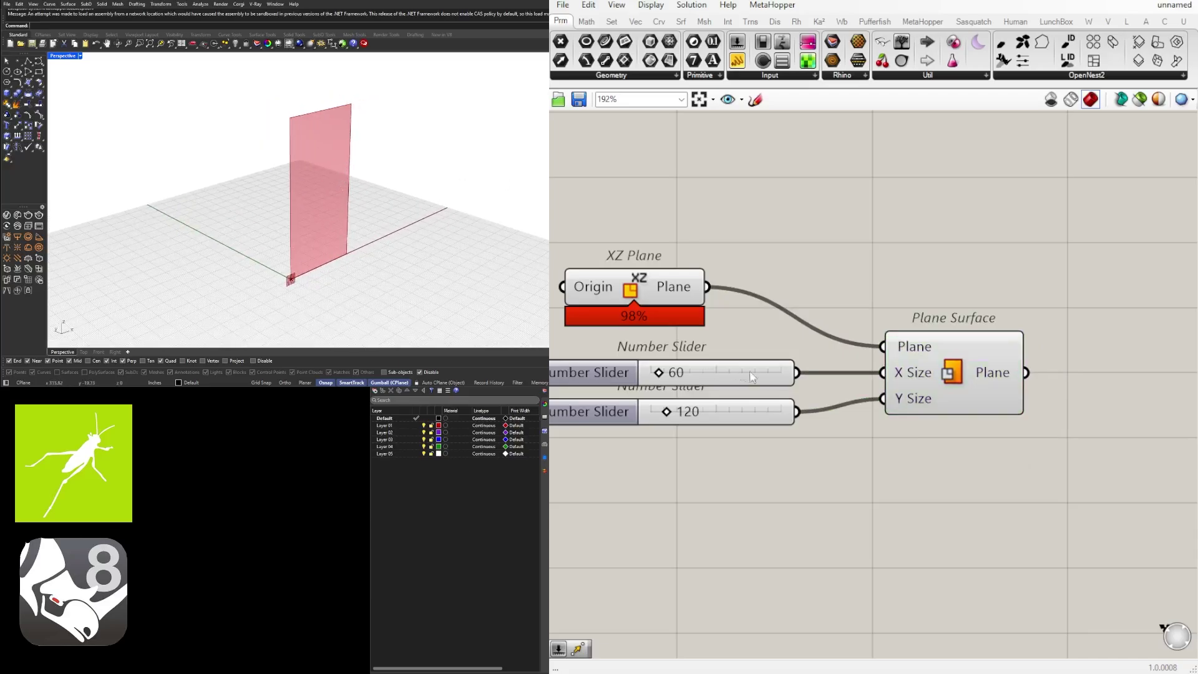
{"action": "scroll", "coordinate": [749, 374], "scroll_direction": "down", "scroll_amount": 2}
{"action": "double_click", "coordinate": [971, 388]}
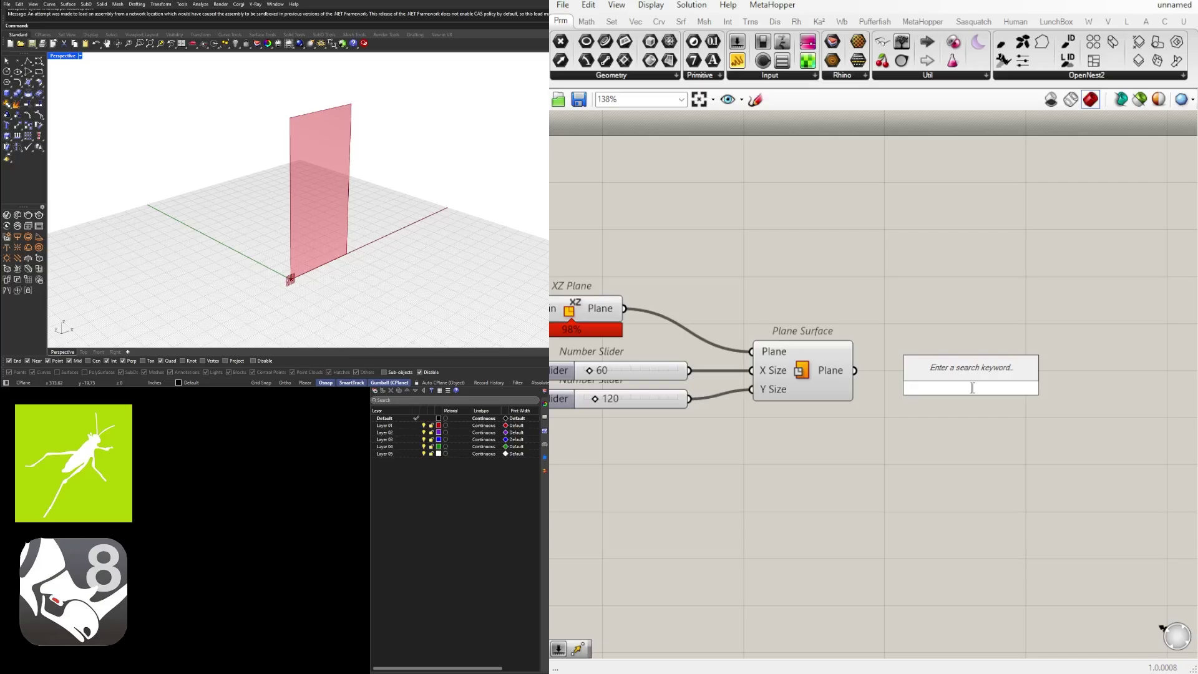
{"action": "type", "text": "isotrim"}
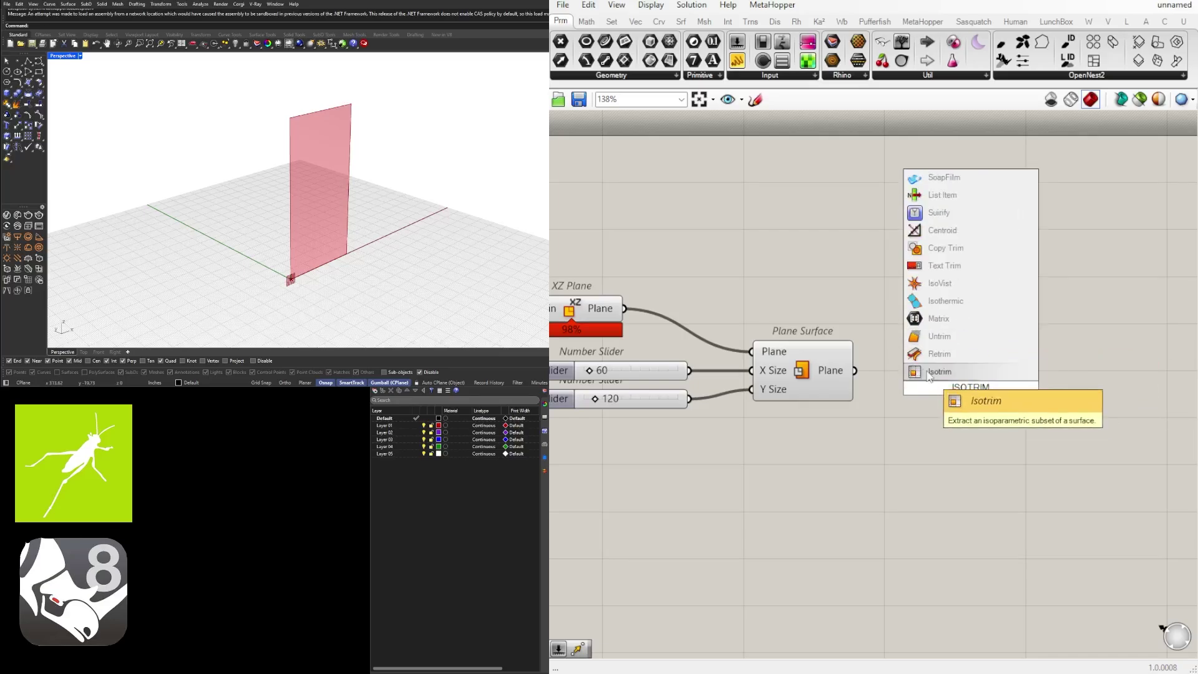
{"action": "left_click", "coordinate": [924, 370]}
{"action": "left_click_drag", "start_coordinate": [855, 370], "coordinate": [1117, 388]}
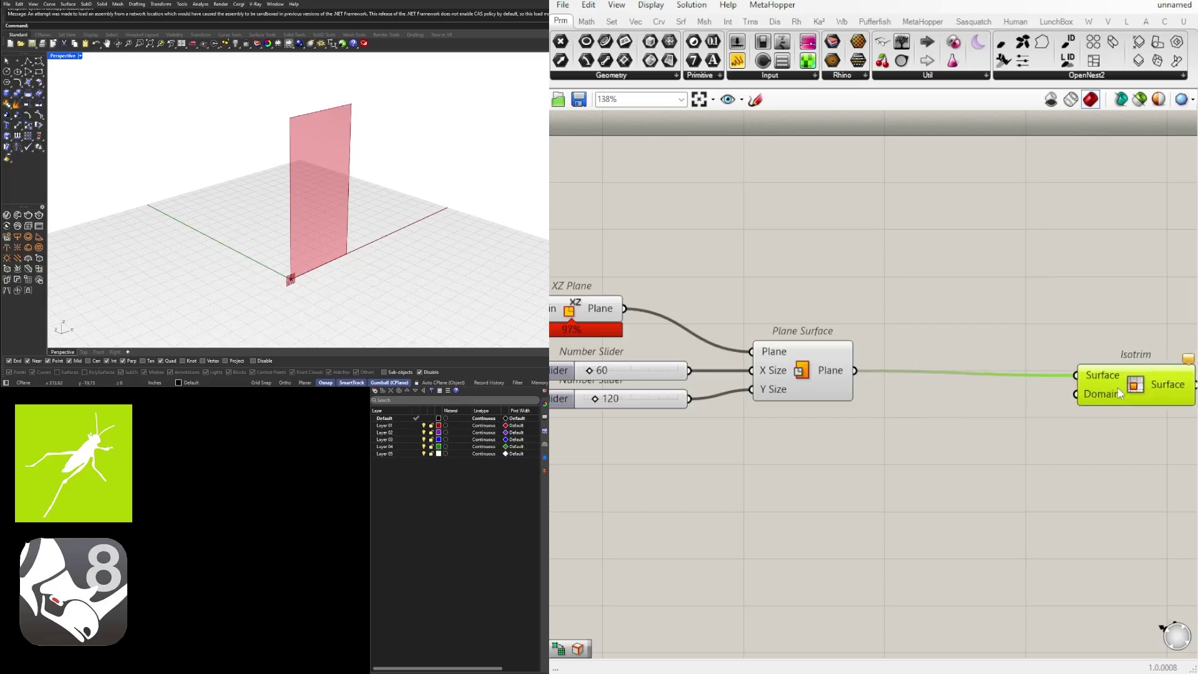
Add a Divide Domain² component fed by the Plane Surface and connect its Segments to the Isotrim Domain input.
{"action": "double_click", "coordinate": [941, 428]}
{"action": "type", "text": "divide"}
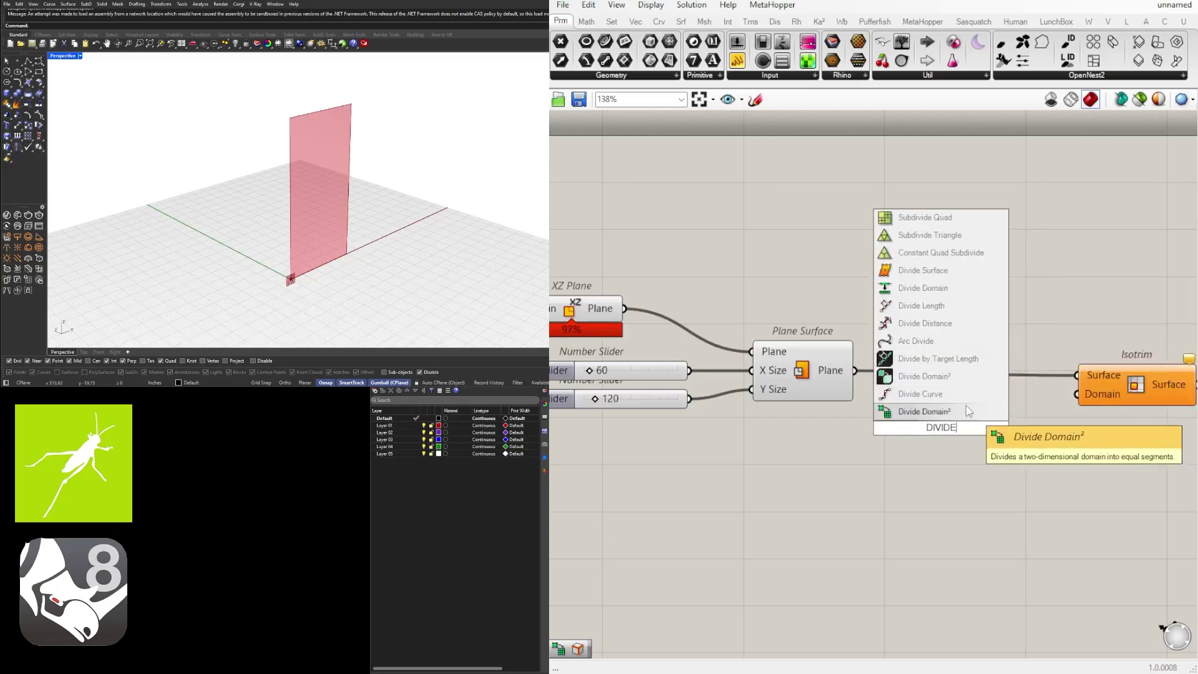
{"action": "left_click", "coordinate": [970, 413]}
{"action": "left_click_drag", "start_coordinate": [855, 370], "coordinate": [874, 409]}
{"action": "left_click_drag", "start_coordinate": [947, 440], "coordinate": [1076, 393]}
{"action": "left_click_drag", "start_coordinate": [948, 413], "coordinate": [983, 417]}
{"action": "left_click", "coordinate": [951, 495]}
Add two number sliders set to 5 and connect them to the U Count and V Count of Divide Domain².
{"action": "right_click_drag", "start_coordinate": [952, 495], "coordinate": [1046, 447]}
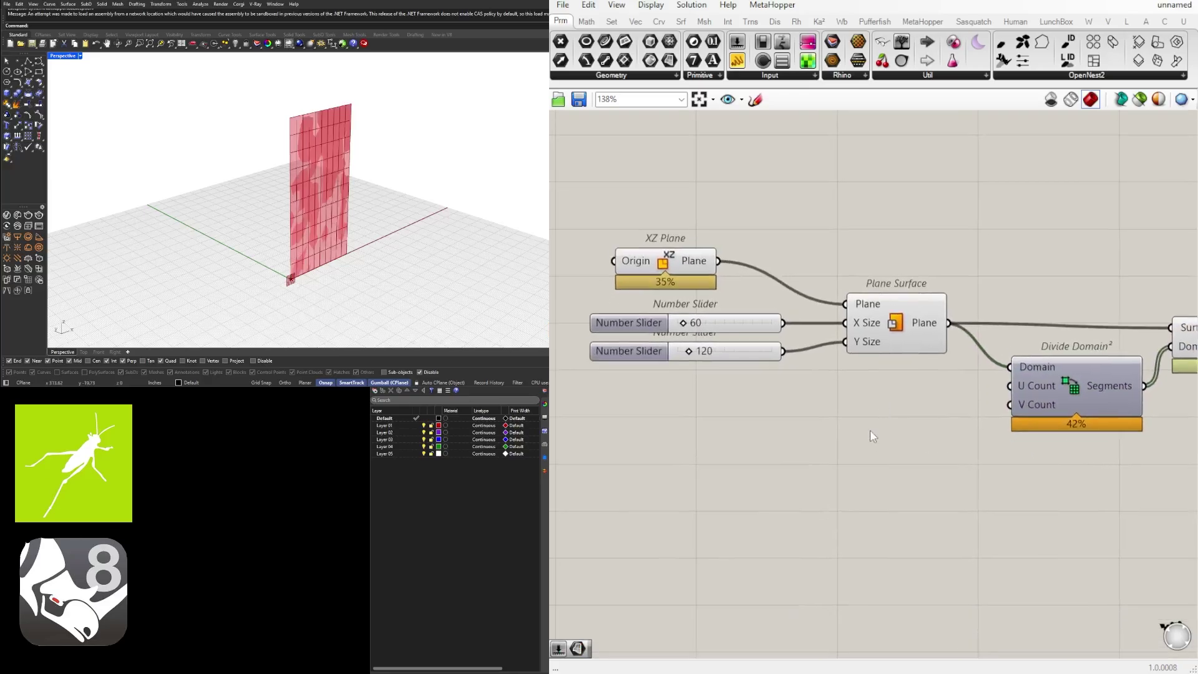
{"action": "double_click", "coordinate": [869, 424]}
{"action": "type", "text": "5"}
{"action": "key", "text": "Return"}
{"action": "scroll", "coordinate": [904, 423], "scroll_direction": "up", "scroll_amount": 2}
{"action": "mouse_move", "coordinate": [943, 425]}
{"action": "left_mouse_down"}
{"action": "mouse_move", "coordinate": [949, 382]}
{"action": "mouse_move", "coordinate": [948, 419]}
{"action": "left_mouse_up"}
{"action": "left_click_drag", "start_coordinate": [975, 465], "coordinate": [936, 377]}
{"action": "left_click_drag", "start_coordinate": [953, 407], "coordinate": [1054, 398]}
{"action": "left_click", "coordinate": [946, 465]}
{"action": "scroll", "coordinate": [914, 407], "scroll_direction": "down", "scroll_amount": 2}
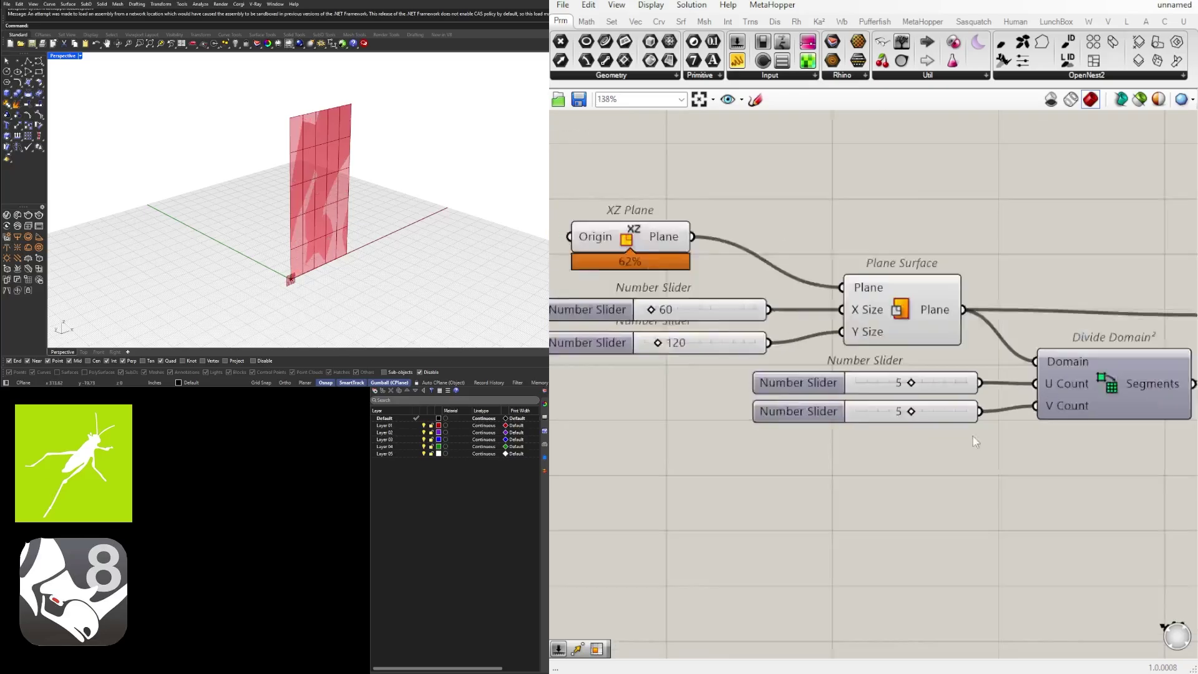
{"action": "right_click_drag", "start_coordinate": [957, 431], "coordinate": [702, 438]}
{"action": "left_click_drag", "start_coordinate": [987, 335], "coordinate": [1037, 335]}
{"action": "left_click", "coordinate": [1040, 376]}
Set the V Count slider of Divide Domain² to 10.
{"action": "right_click_drag", "start_coordinate": [659, 388], "coordinate": [731, 382]}
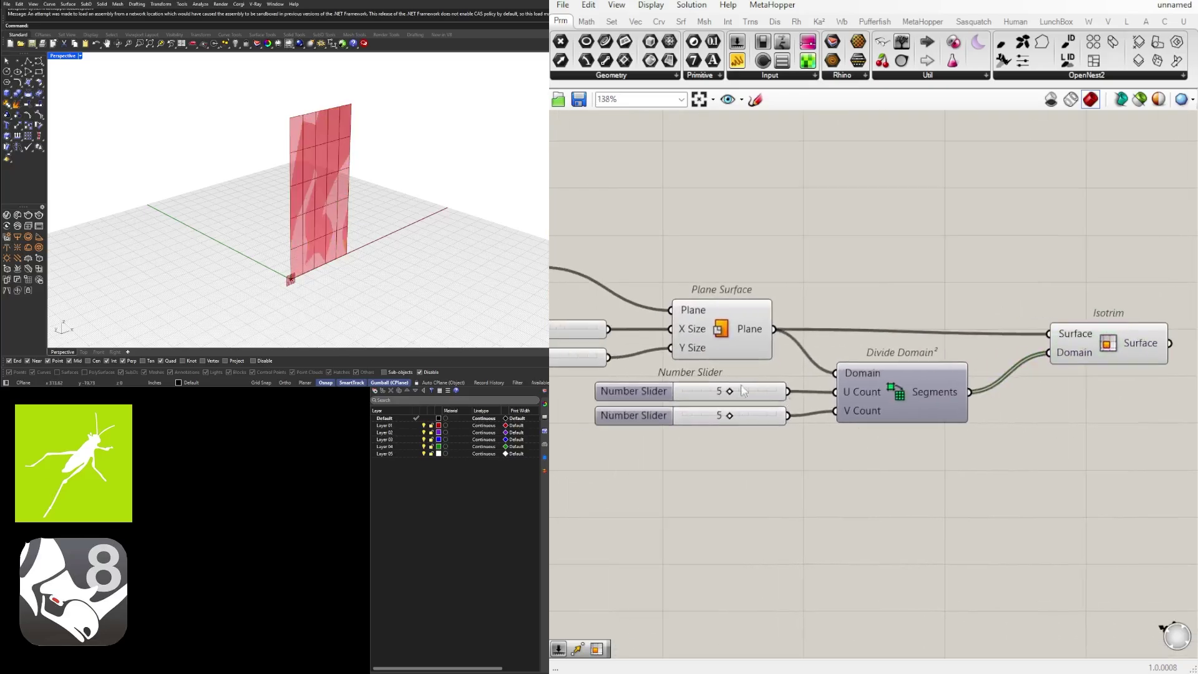
{"action": "scroll", "coordinate": [731, 381], "scroll_direction": "up", "scroll_amount": 4}
{"action": "left_click_drag", "start_coordinate": [744, 455], "coordinate": [864, 457]}
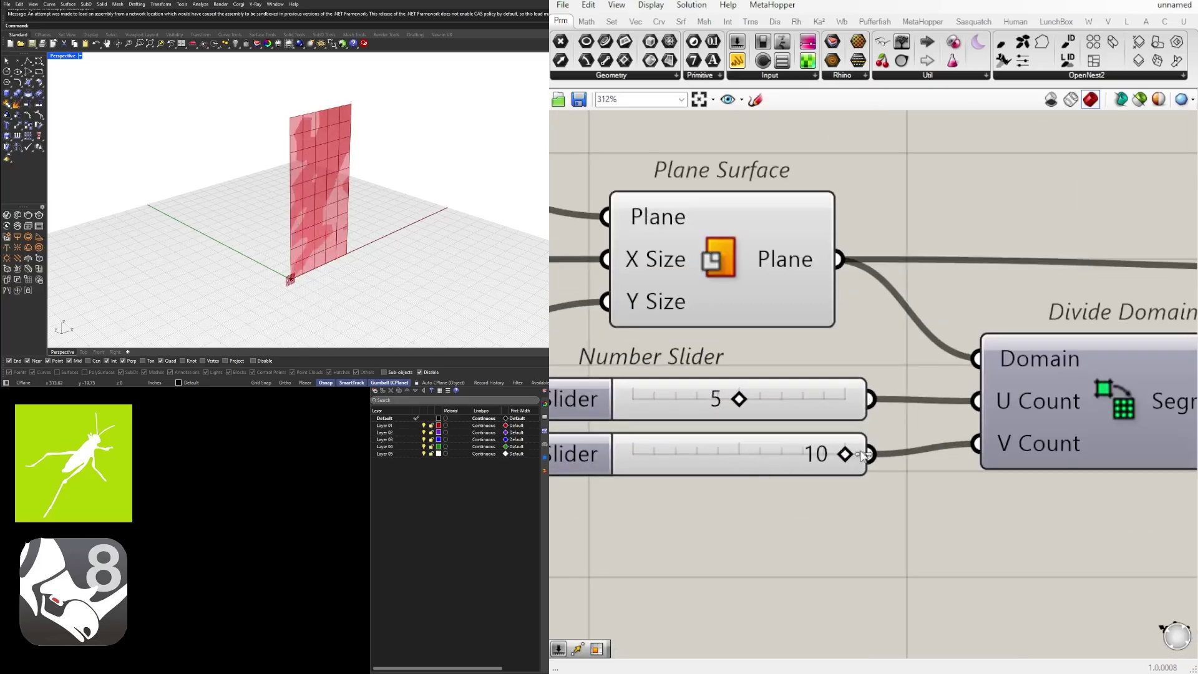
Turn off the preview of the Plane Surface component.
{"action": "scroll", "coordinate": [866, 472], "scroll_direction": "down", "scroll_amount": 5}
{"action": "left_click", "coordinate": [948, 403]}
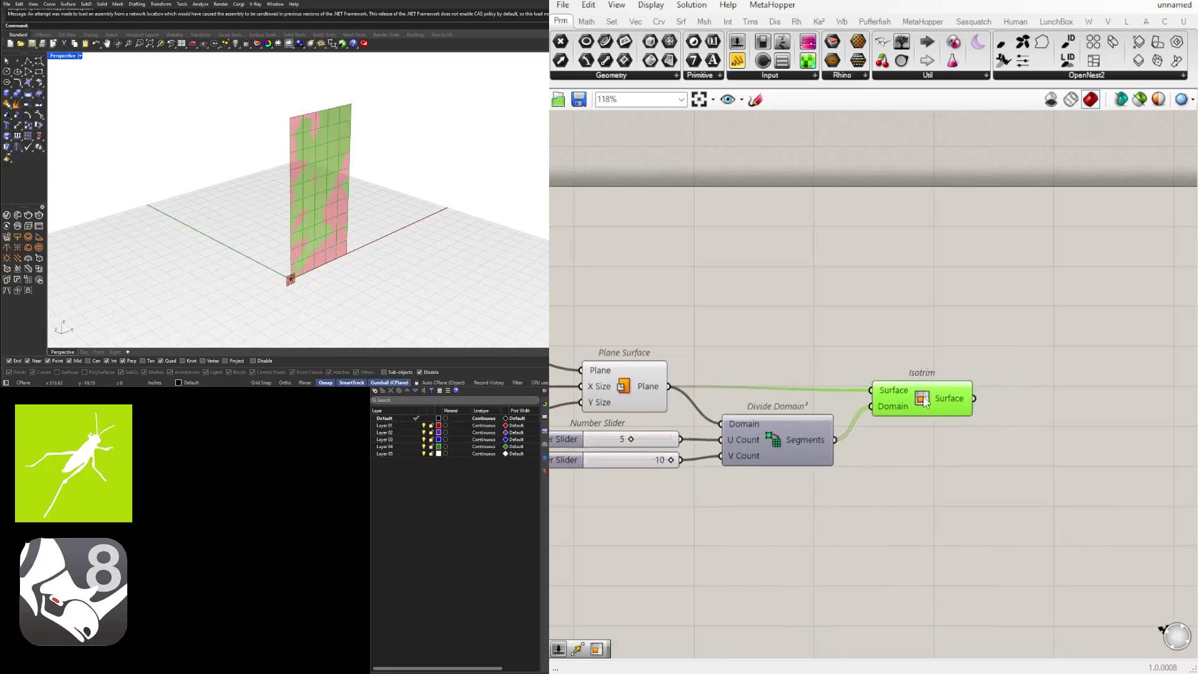
{"action": "left_click", "coordinate": [992, 495]}
{"action": "right_click_drag", "start_coordinate": [957, 452], "coordinate": [1130, 438]}
{"action": "left_click", "coordinate": [830, 367]}
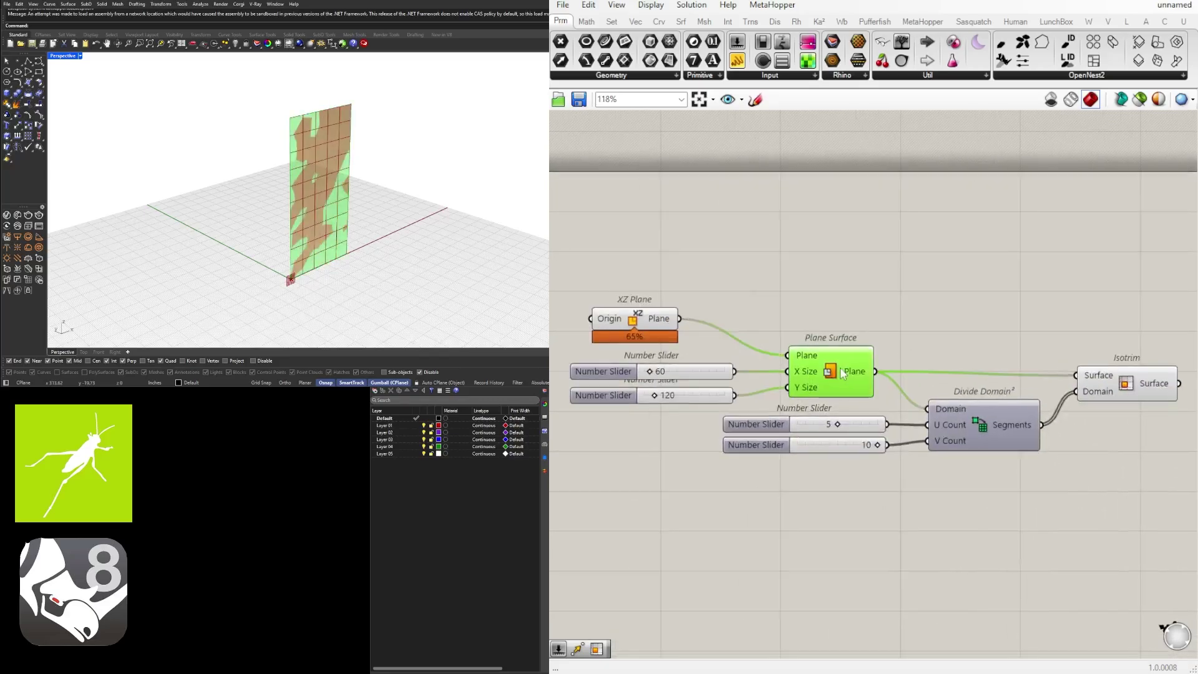
{"action": "middle_click", "coordinate": [836, 365]}
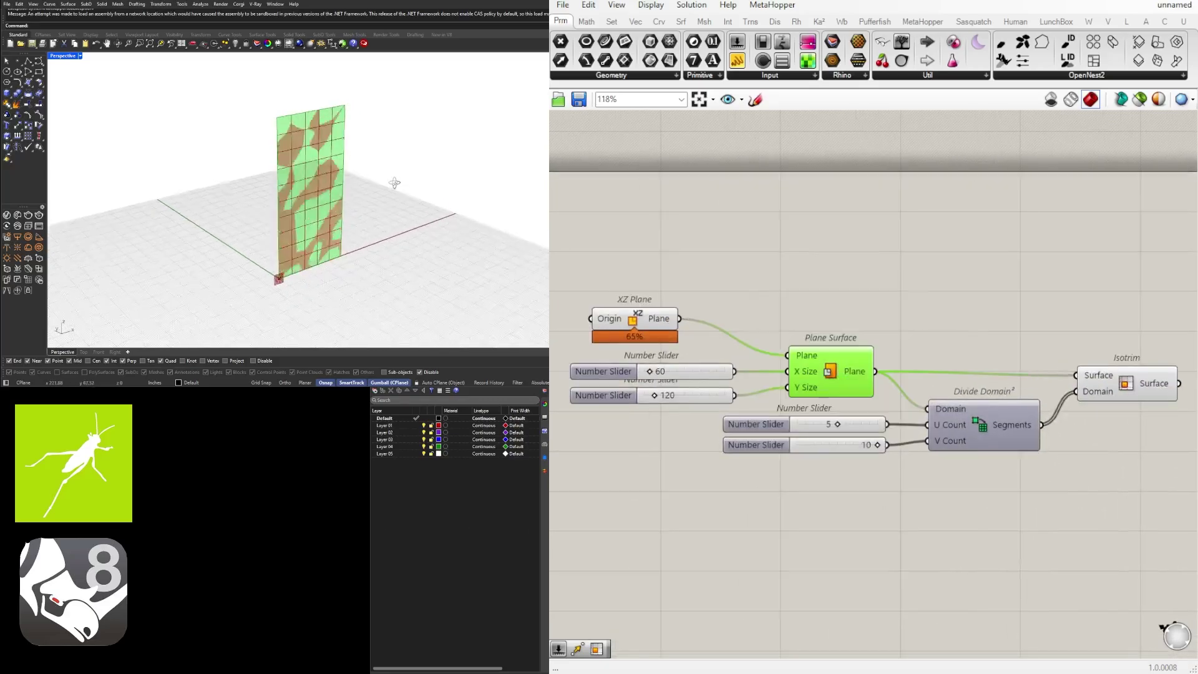
{"action": "middle_click", "coordinate": [830, 369]}
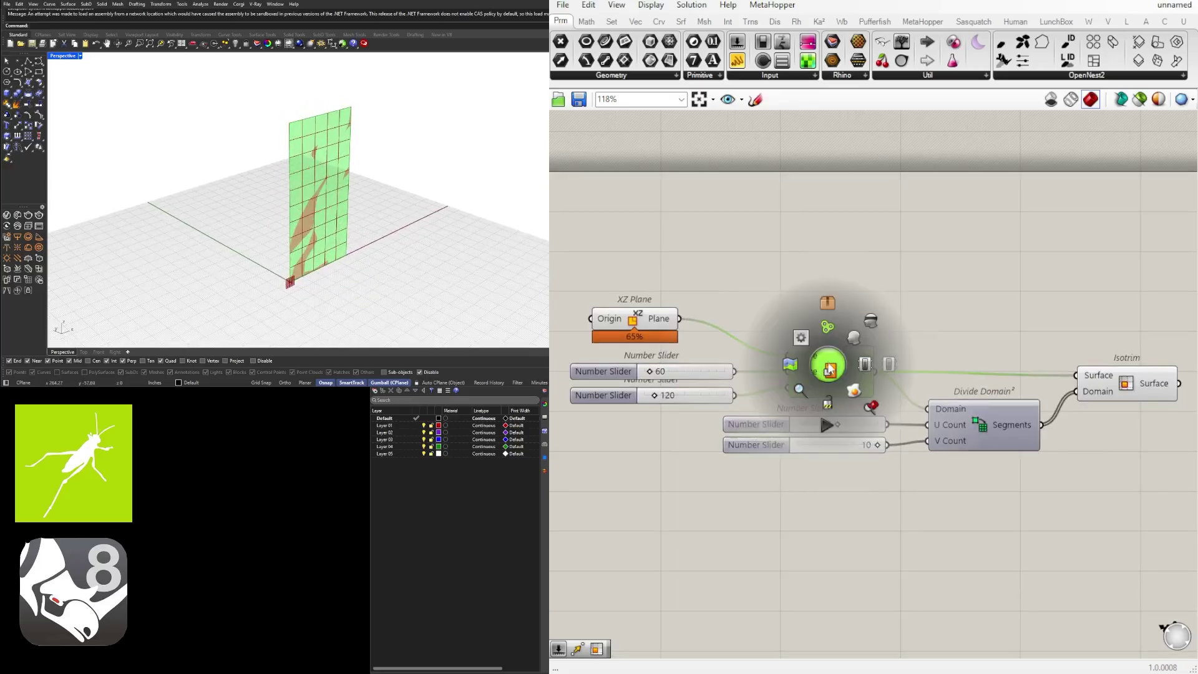
{"action": "left_click", "coordinate": [872, 321]}
Add an Offset Curve component and connect the Isotrim Surface output to its Curve input.
{"action": "right_click_drag", "start_coordinate": [1172, 405], "coordinate": [975, 371]}
{"action": "left_click", "coordinate": [938, 353]}
{"action": "left_click_drag", "start_coordinate": [938, 354], "coordinate": [941, 352]}
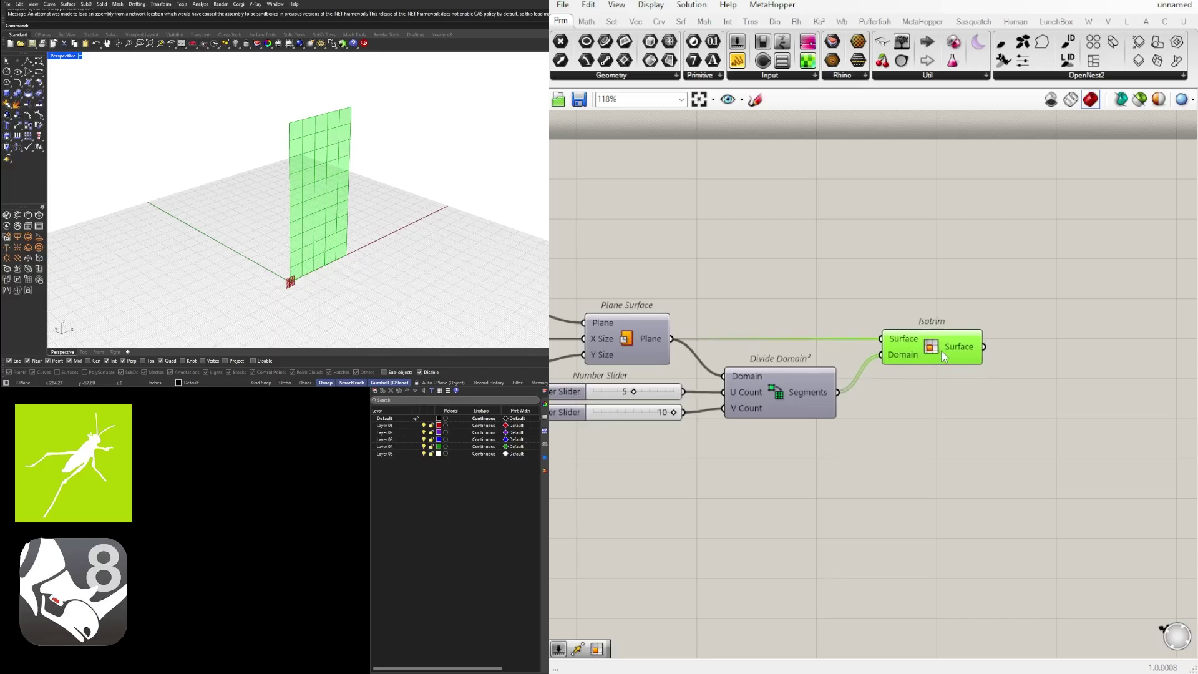
{"action": "left_click", "coordinate": [922, 382]}
{"action": "scroll", "coordinate": [317, 148], "scroll_direction": "up", "scroll_amount": 5}
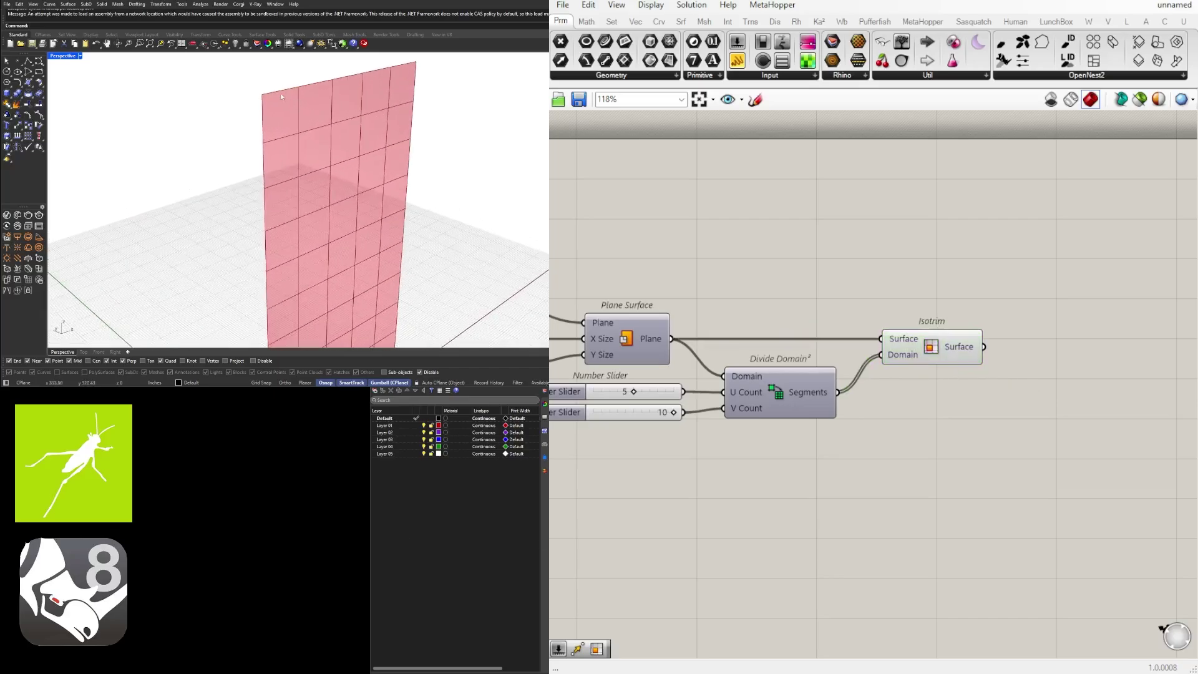
{"action": "scroll", "coordinate": [282, 102], "scroll_direction": "up", "scroll_amount": 3}
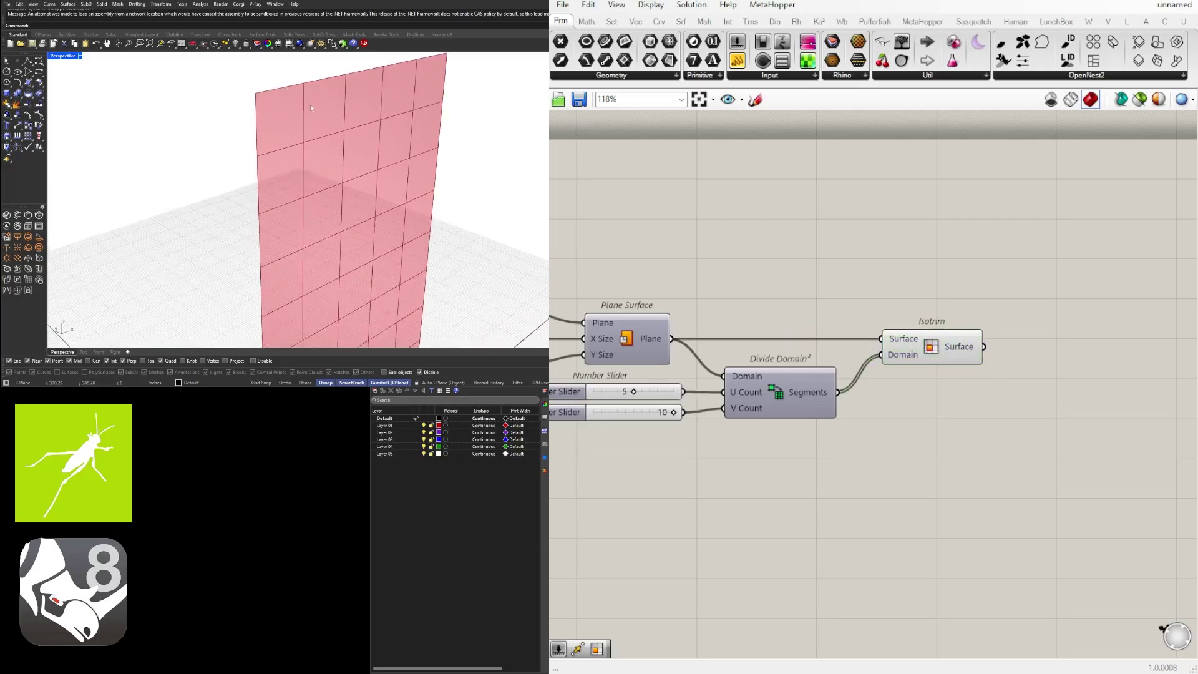
{"action": "left_click", "coordinate": [939, 349]}
{"action": "double_click", "coordinate": [1120, 389]}
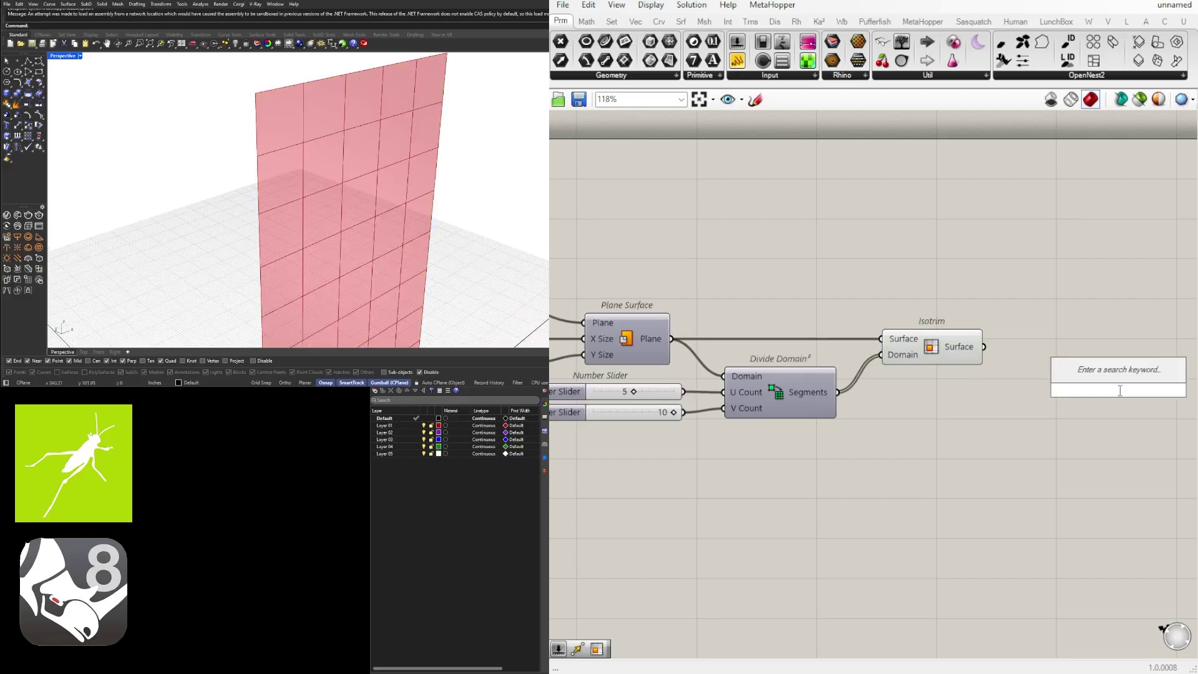
{"action": "type", "text": "OFF"}
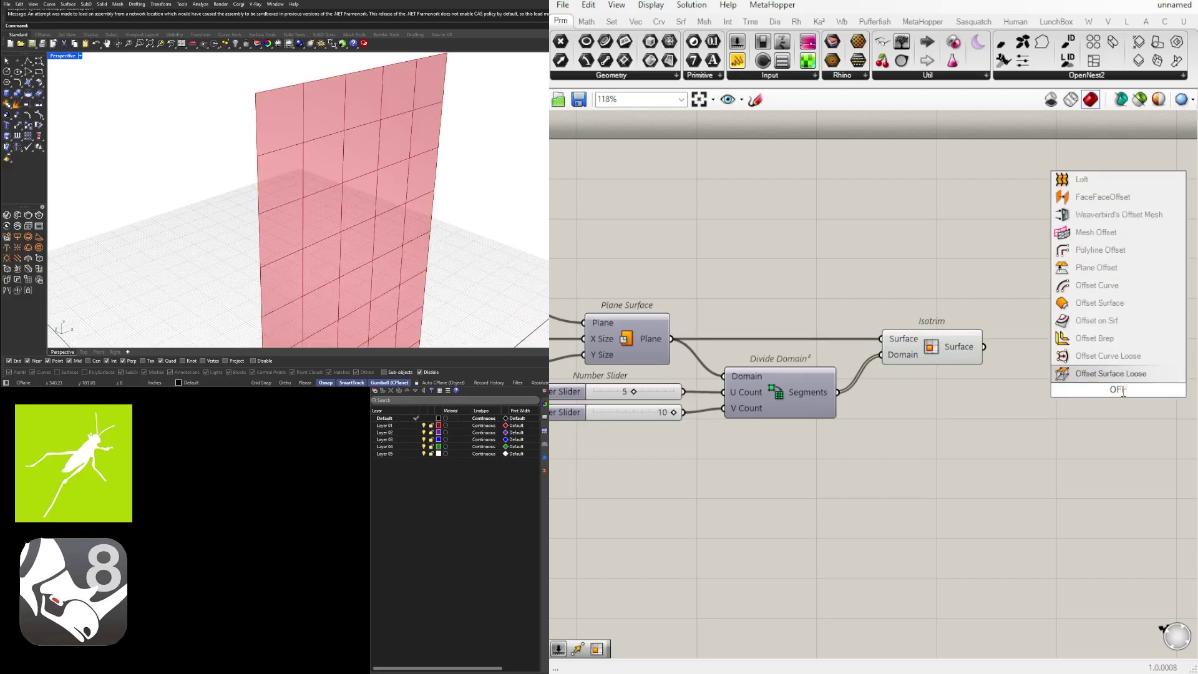
{"action": "left_click", "coordinate": [1097, 285]}
{"action": "left_click_drag", "start_coordinate": [987, 349], "coordinate": [1068, 366]}
{"action": "right_click_drag", "start_coordinate": [1110, 401], "coordinate": [945, 364]}
{"action": "left_click_drag", "start_coordinate": [945, 364], "coordinate": [1019, 346]}
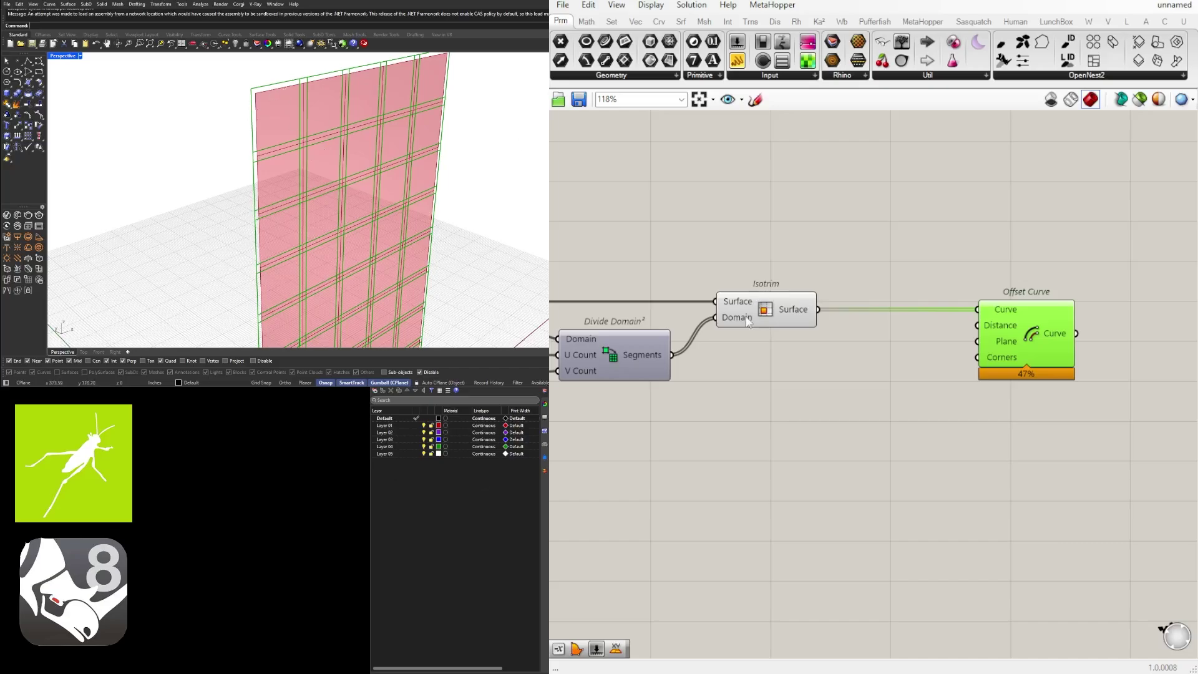
Add a Negative component, connect its Result to the Offset Curve Distance input, and space the components out.
{"action": "double_click", "coordinate": [799, 385]}
{"action": "type", "text": "NEG"}
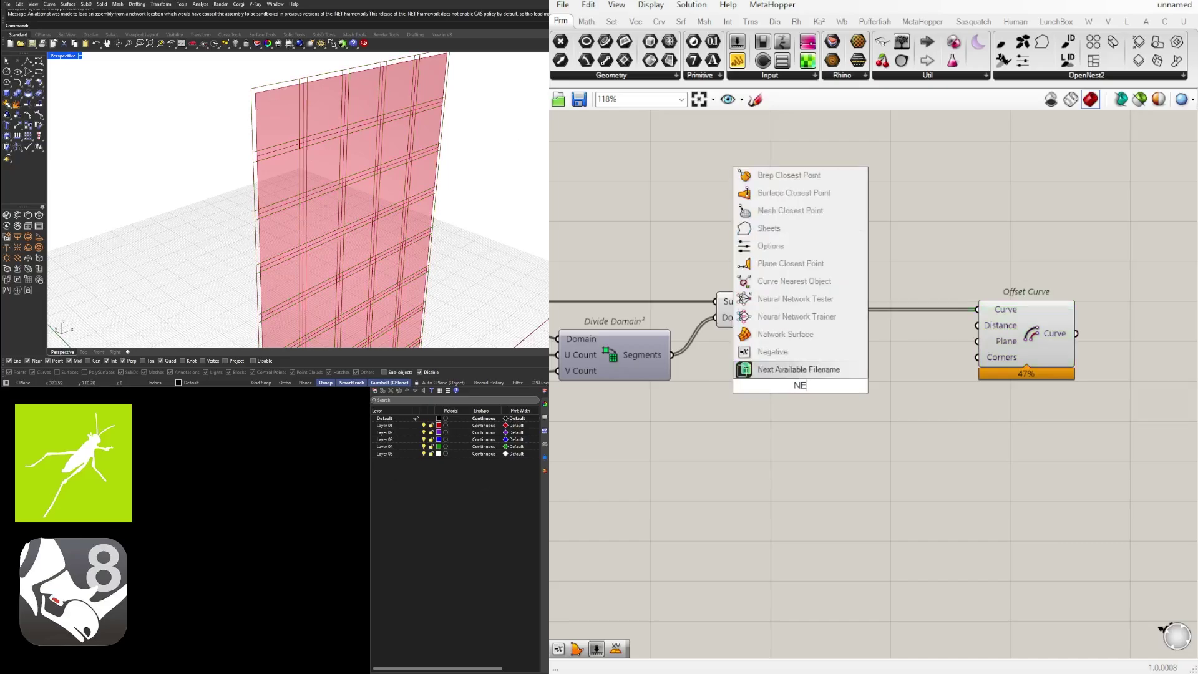
{"action": "left_click", "coordinate": [795, 366]}
{"action": "right_click_drag", "start_coordinate": [873, 398], "coordinate": [777, 424]}
{"action": "left_click_drag", "start_coordinate": [910, 371], "coordinate": [997, 373]}
{"action": "left_click_drag", "start_coordinate": [722, 415], "coordinate": [967, 351]}
{"action": "left_click", "coordinate": [1048, 428]}
{"action": "left_click_drag", "start_coordinate": [1047, 422], "coordinate": [830, 328]}
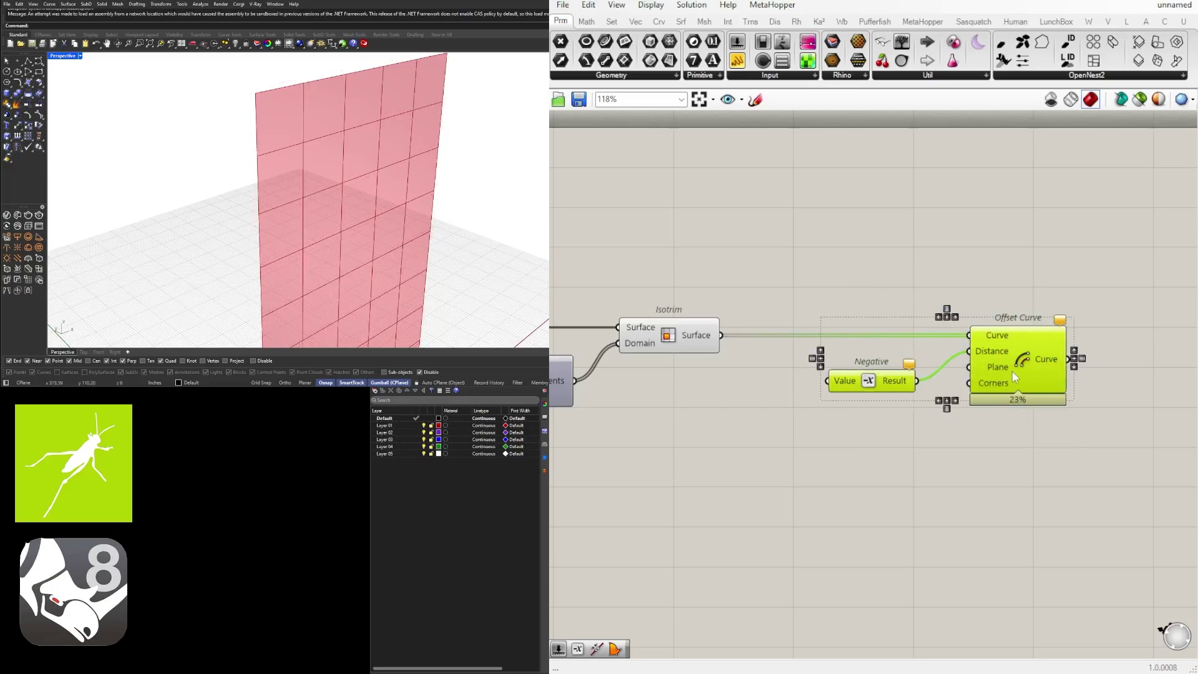
{"action": "left_click_drag", "start_coordinate": [1008, 371], "coordinate": [1070, 370]}
{"action": "left_click", "coordinate": [1056, 444]}
Add a 2.5 number slider, connect it to the Negative component's Value input, and set it to 1.0.
{"action": "double_click", "coordinate": [805, 404]}
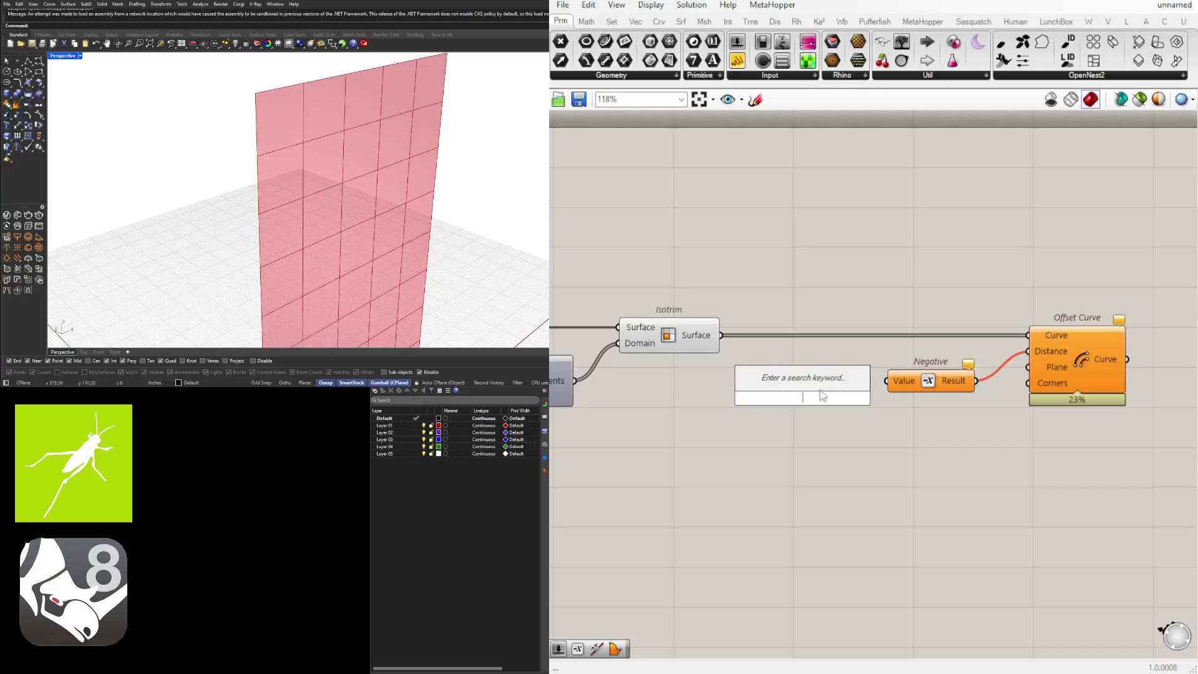
{"action": "type", "text": "2.5"}
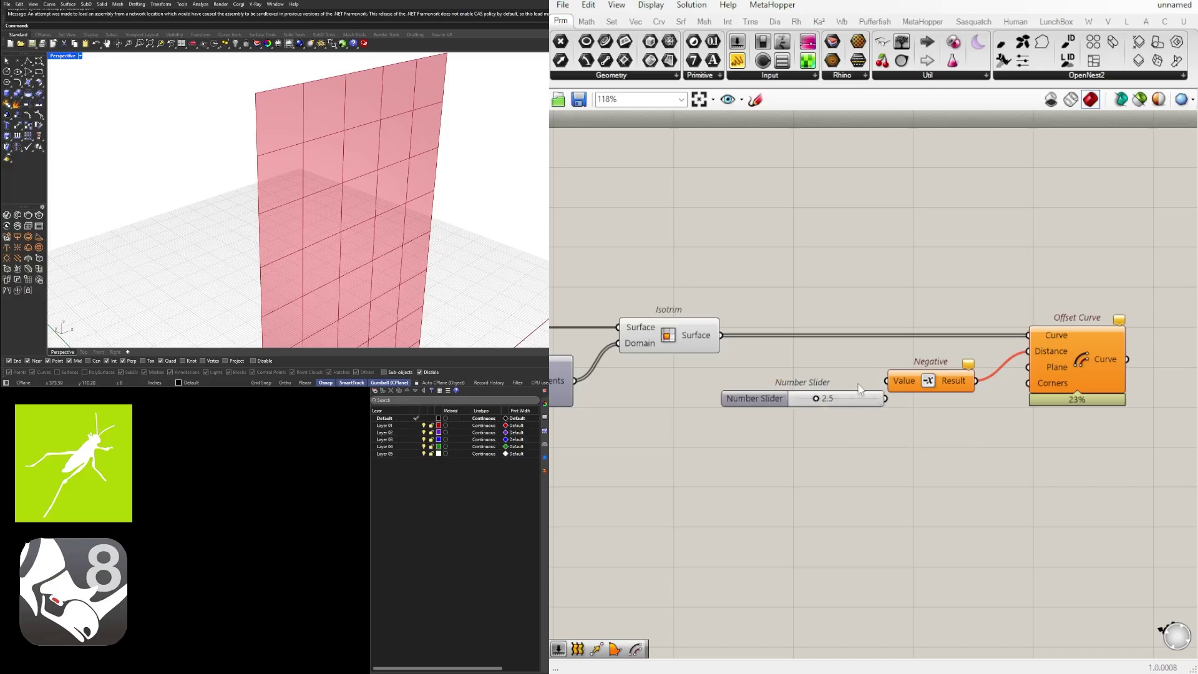
{"action": "left_click_drag", "start_coordinate": [863, 402], "coordinate": [852, 391]}
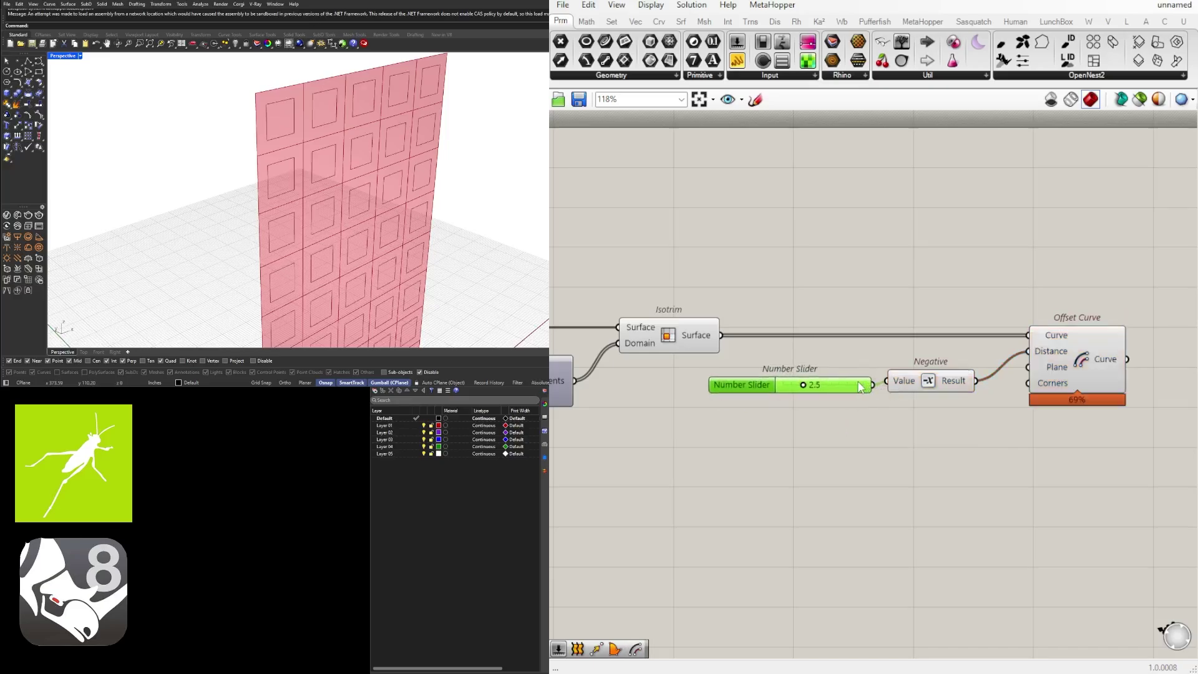
{"action": "scroll", "coordinate": [814, 385], "scroll_direction": "up", "scroll_amount": 5}
{"action": "left_click_drag", "start_coordinate": [771, 378], "coordinate": [742, 380]}
{"action": "scroll", "coordinate": [738, 379], "scroll_direction": "down", "scroll_amount": 3}
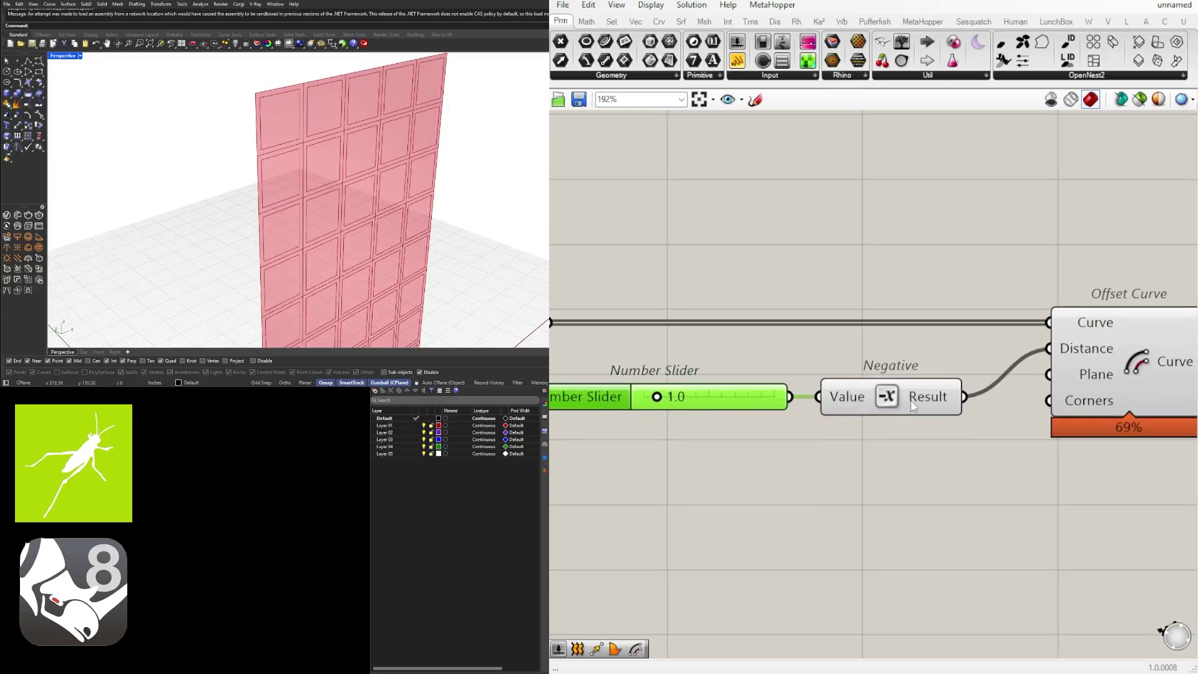
{"action": "left_click", "coordinate": [1099, 378]}
Turn off the preview of the Isotrim component.
{"action": "scroll", "coordinate": [854, 430], "scroll_direction": "down", "scroll_amount": 4}
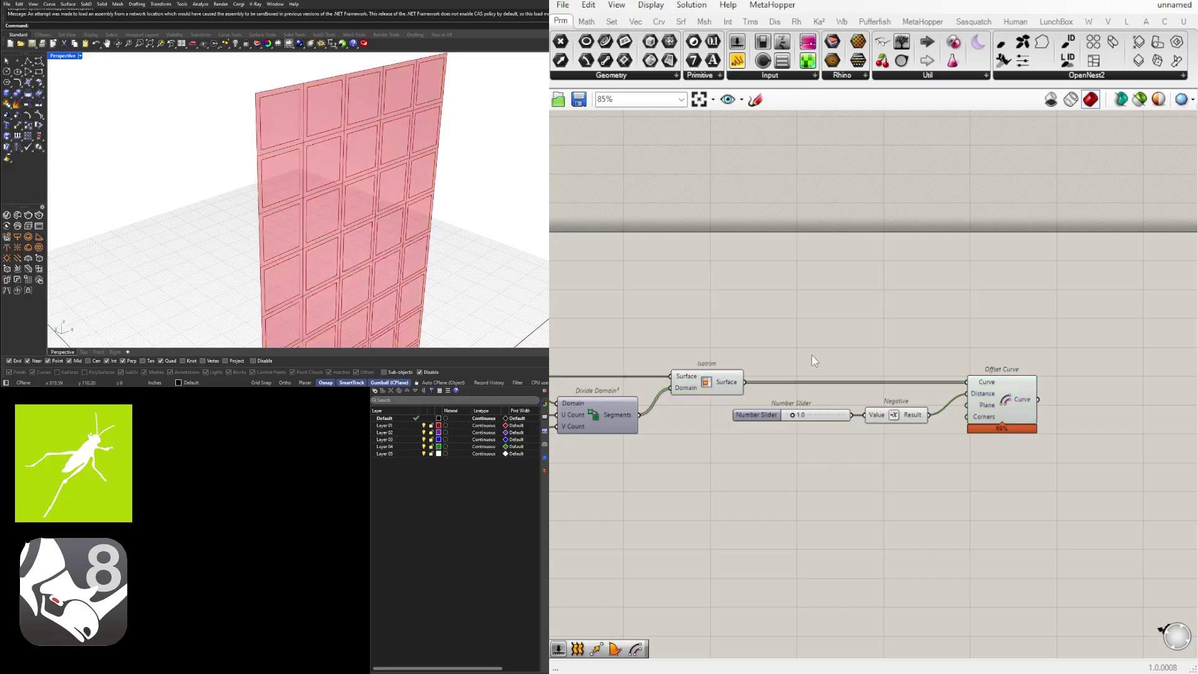
{"action": "scroll", "coordinate": [780, 387], "scroll_direction": "down", "scroll_amount": 1}
{"action": "left_click", "coordinate": [713, 384]}
{"action": "middle_click", "coordinate": [713, 383]}
{"action": "left_click", "coordinate": [753, 344]}
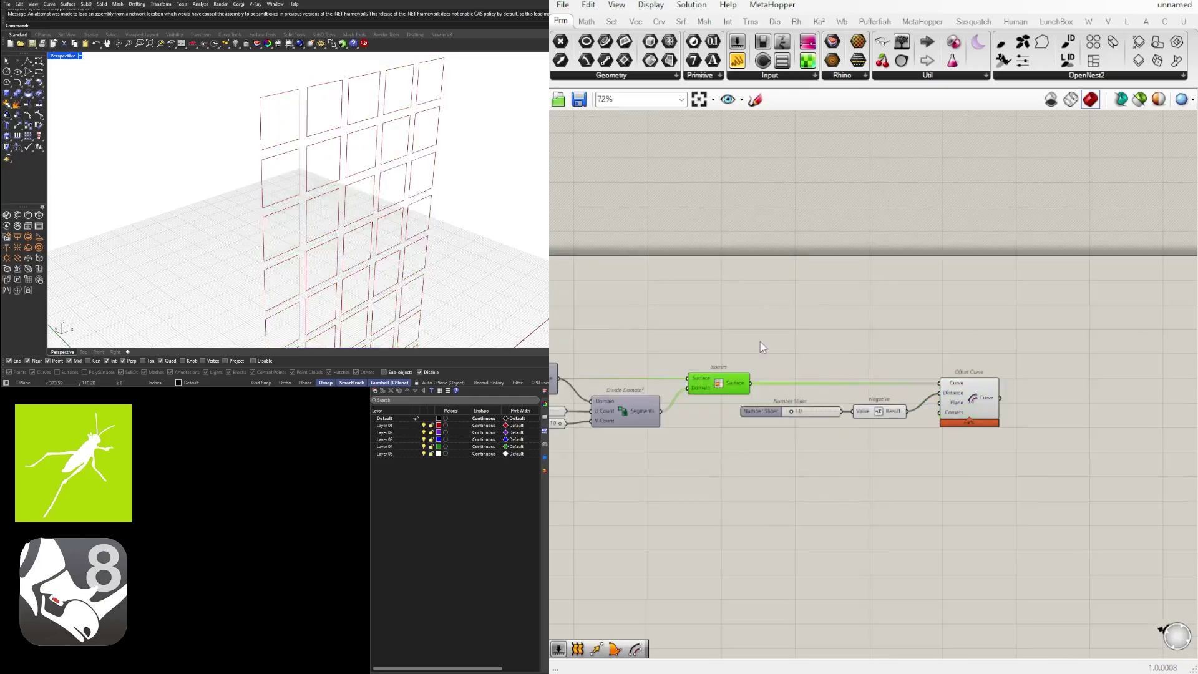
Turn the preview of the Plane Surface component back on.
{"action": "right_click_drag", "start_coordinate": [713, 382], "coordinate": [980, 393]}
{"action": "scroll", "coordinate": [718, 368], "scroll_direction": "up", "scroll_amount": 2}
{"action": "right_click_drag", "start_coordinate": [854, 387], "coordinate": [795, 400]}
{"action": "left_click", "coordinate": [795, 400]}
{"action": "middle_click", "coordinate": [795, 401]}
{"action": "left_click", "coordinate": [834, 361]}
Review the whole definition, highlighting the XZ Plane, its size sliders and the Plane Surface in the viewport.
{"action": "scroll", "coordinate": [923, 368], "scroll_direction": "down", "scroll_amount": 3}
{"action": "right_click_drag", "start_coordinate": [1101, 377], "coordinate": [925, 358]}
{"action": "left_click", "coordinate": [925, 358]}
{"action": "scroll", "coordinate": [925, 358], "scroll_direction": "down", "scroll_amount": 4}
{"action": "left_click_drag", "start_coordinate": [1078, 437], "coordinate": [809, 347]}
{"action": "scroll", "coordinate": [884, 373], "scroll_direction": "up", "scroll_amount": 2}
{"action": "left_click", "coordinate": [791, 334]}
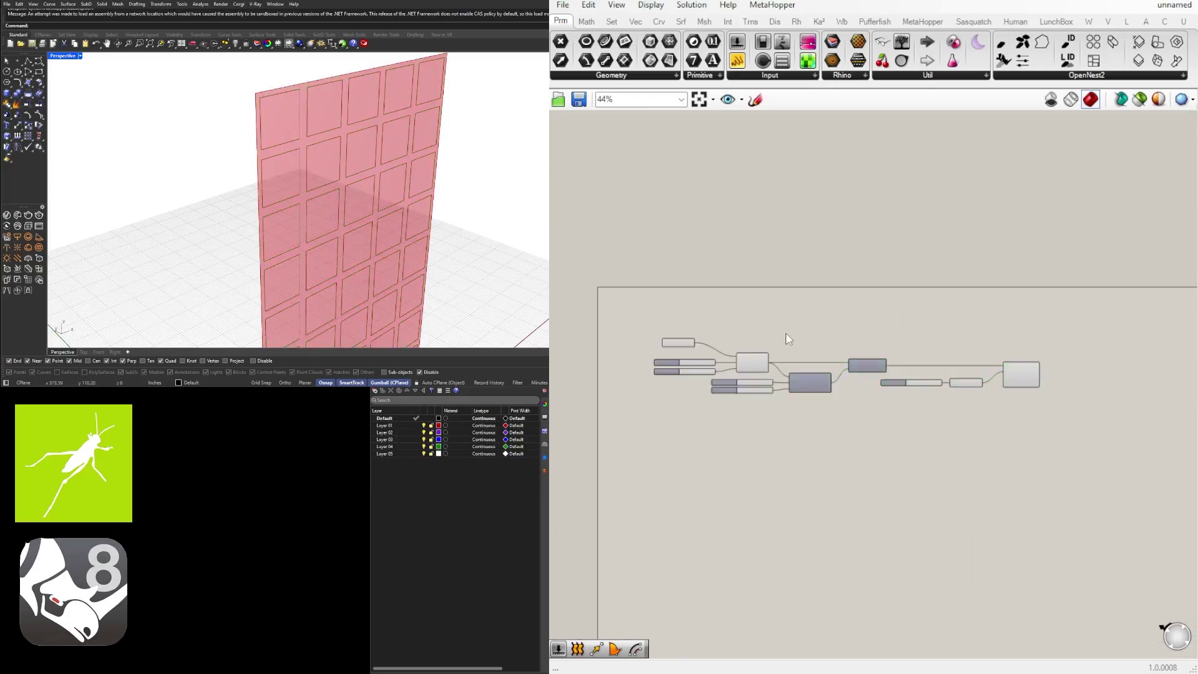
{"action": "scroll", "coordinate": [746, 353], "scroll_direction": "up", "scroll_amount": 1}
{"action": "left_click_drag", "start_coordinate": [735, 304], "coordinate": [638, 377]}
{"action": "scroll", "coordinate": [736, 393], "scroll_direction": "up", "scroll_amount": 2}
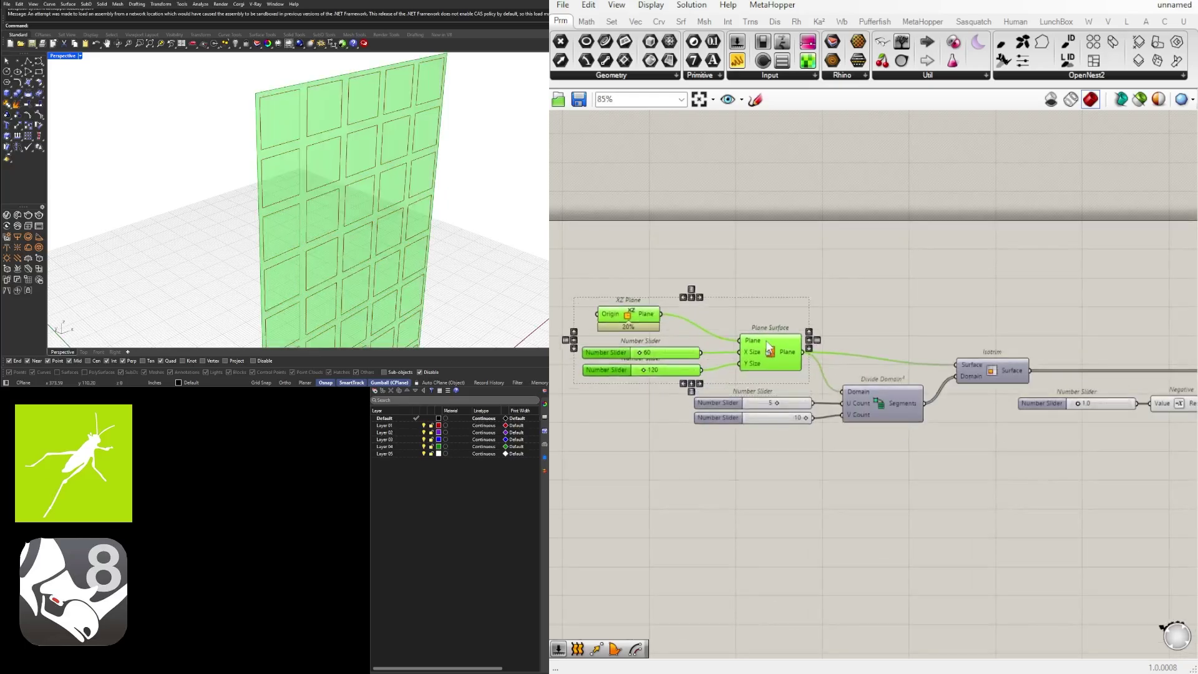
{"action": "left_click", "coordinate": [829, 283]}
{"action": "right_click_drag", "start_coordinate": [1024, 258], "coordinate": [814, 261]}
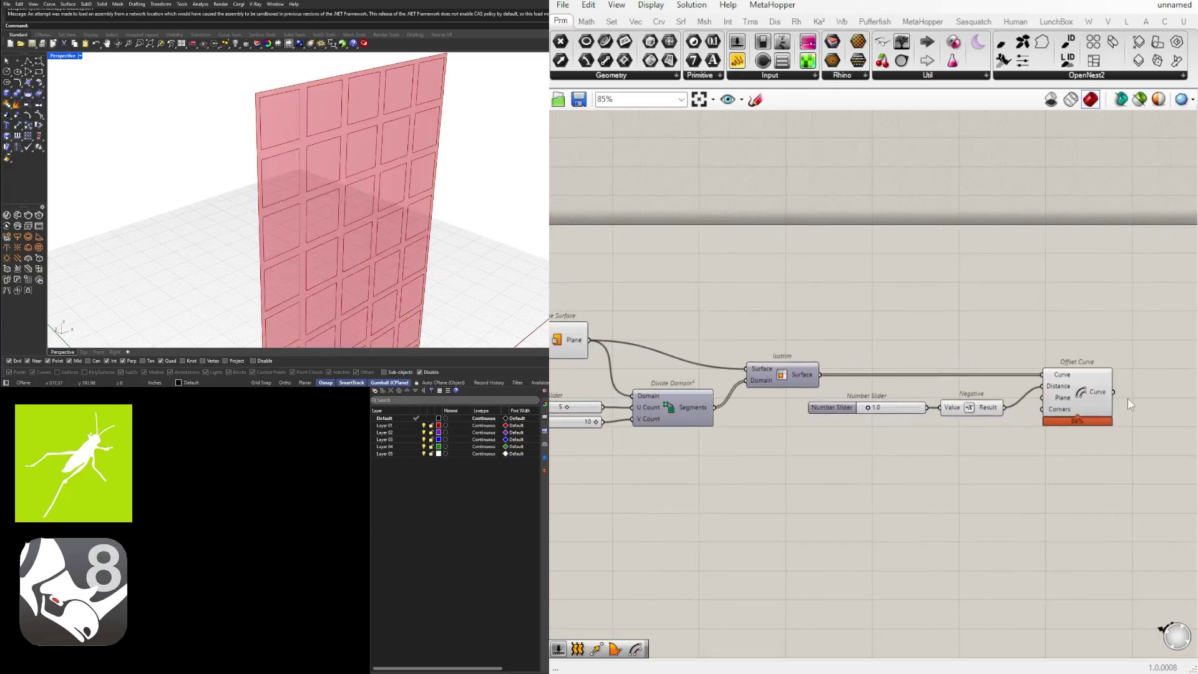
Add a Boundary Surfaces component and connect the Plane Surface output to its Edges input.
{"action": "scroll", "coordinate": [1050, 454], "scroll_direction": "down", "scroll_amount": 2}
{"action": "double_click", "coordinate": [943, 368]}
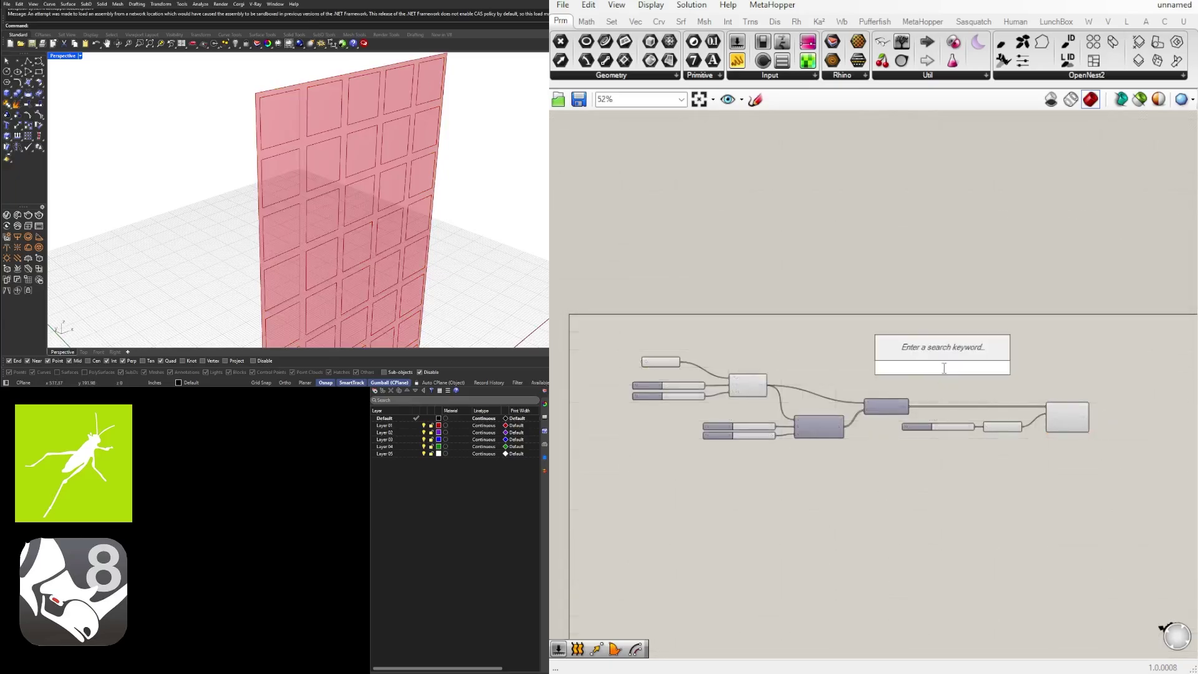
{"action": "type", "text": "BOUND"}
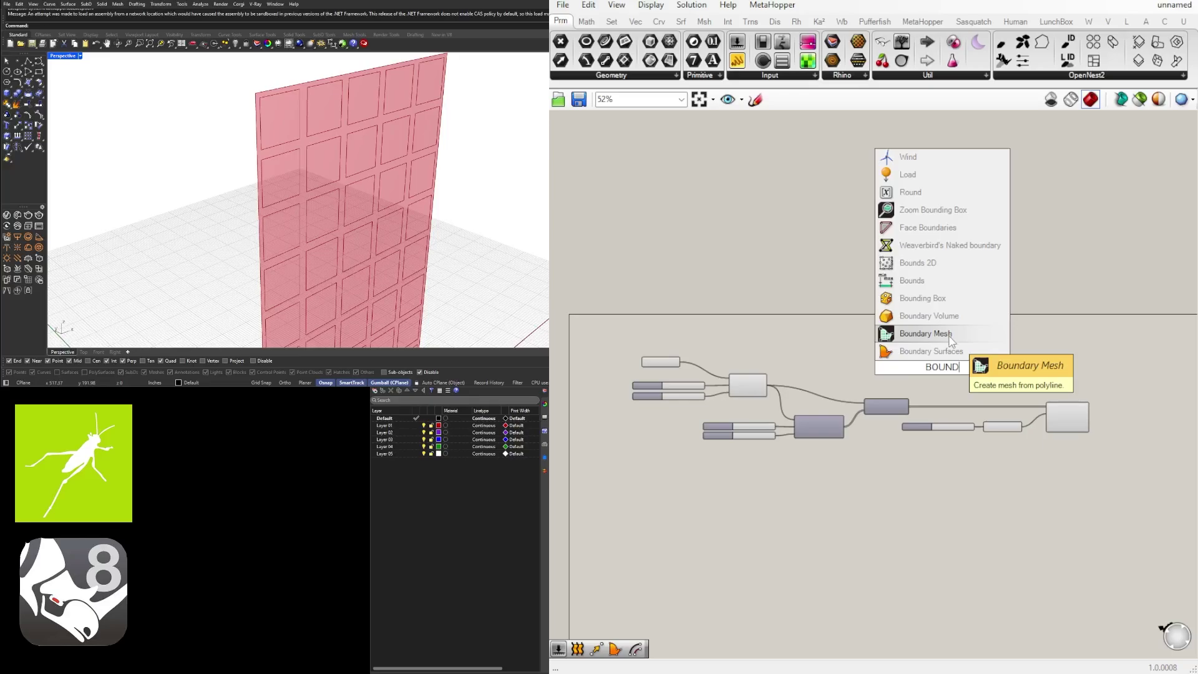
{"action": "left_click", "coordinate": [951, 349]}
{"action": "scroll", "coordinate": [780, 374], "scroll_direction": "up", "scroll_amount": 3}
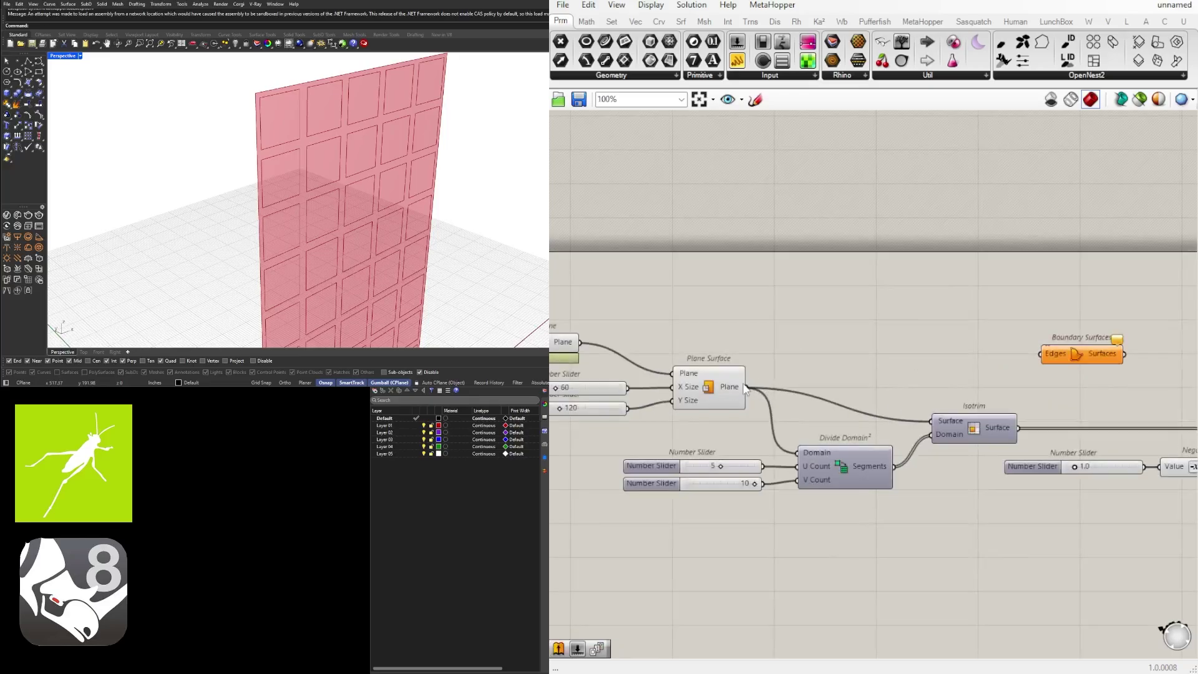
{"action": "left_click_drag", "start_coordinate": [1006, 362], "coordinate": [1041, 354]}
{"action": "scroll", "coordinate": [1041, 354], "scroll_direction": "down", "scroll_amount": 2}
{"action": "left_click_drag", "start_coordinate": [800, 359], "coordinate": [1109, 388]}
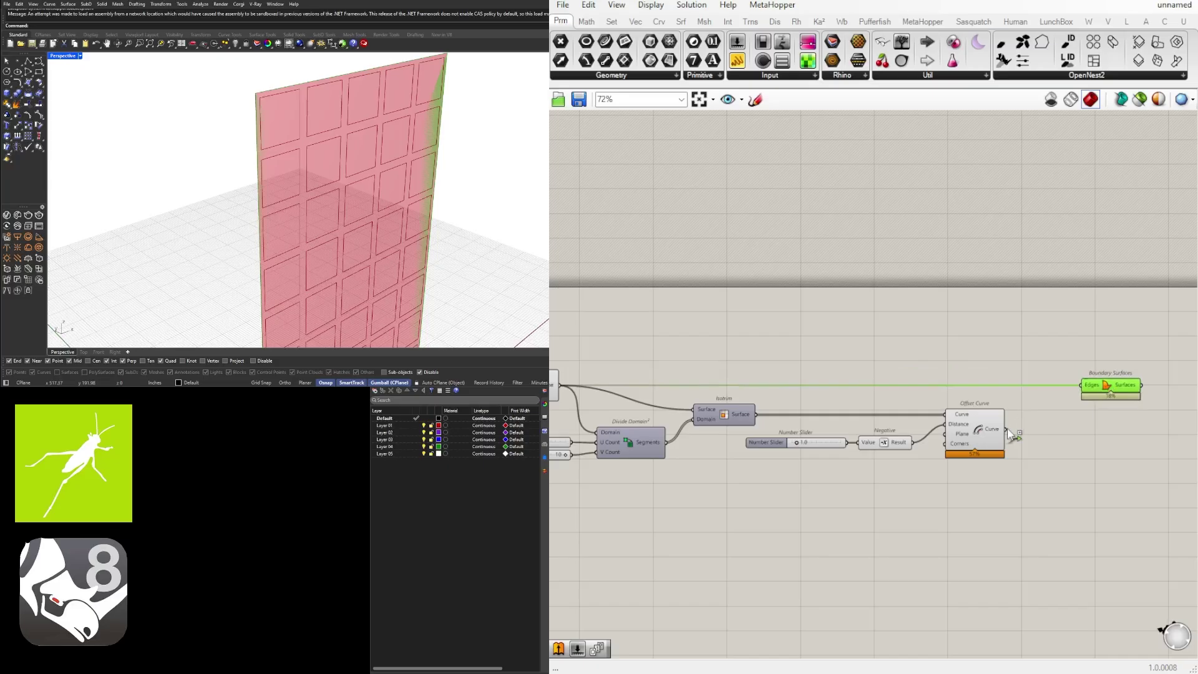
Connect the Offset Curve output as an additional source of the Boundary Surfaces Edges input and flatten that input.
{"action": "scroll", "coordinate": [1084, 393], "scroll_direction": "up", "scroll_amount": 2}
{"action": "right_click", "coordinate": [1091, 386]}
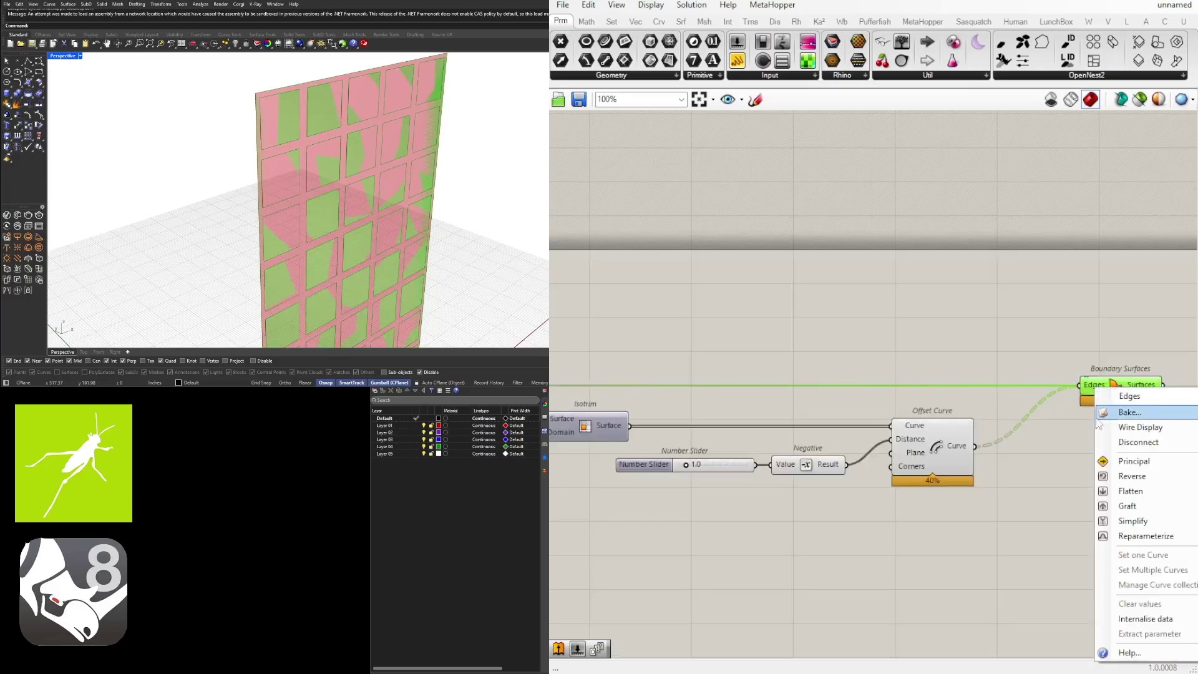
{"action": "left_click", "coordinate": [1130, 491]}
{"action": "right_click_drag", "start_coordinate": [1104, 423], "coordinate": [884, 422]}
{"action": "left_click", "coordinate": [945, 436]}
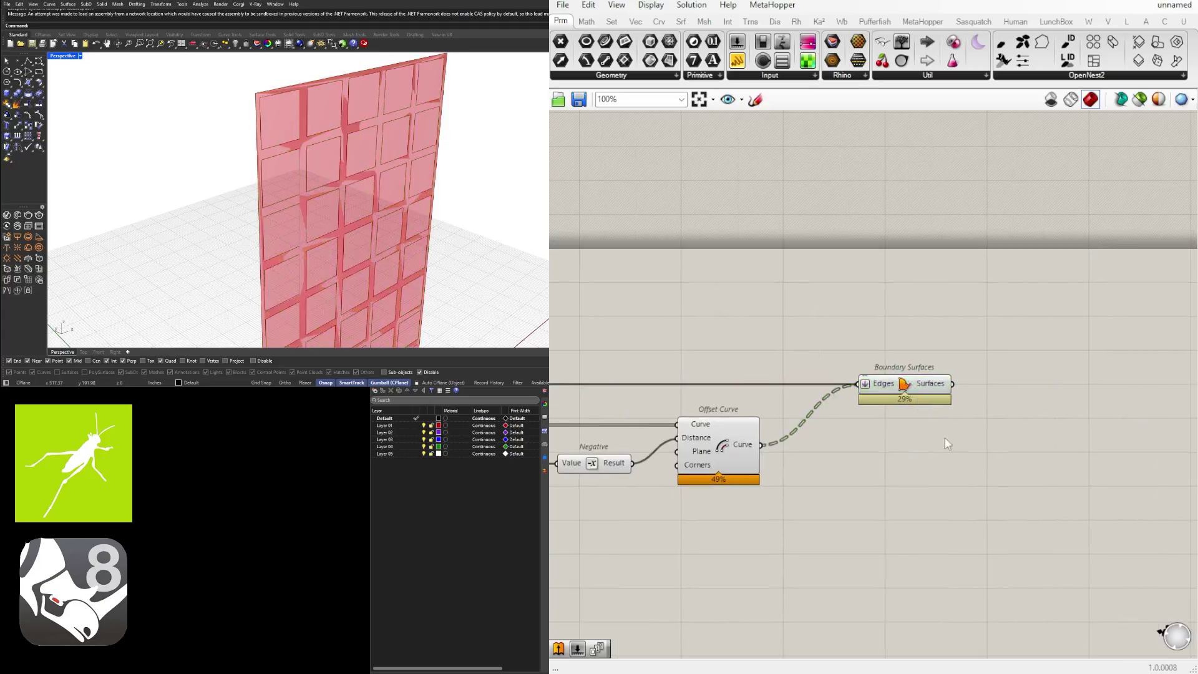
Hide the Plane Surface preview so only the framed Boundary Surfaces result is displayed.
{"action": "scroll", "coordinate": [944, 436], "scroll_direction": "down", "scroll_amount": 3}
{"action": "right_click_drag", "start_coordinate": [802, 466], "coordinate": [1024, 425]}
{"action": "right_click_drag", "start_coordinate": [645, 374], "coordinate": [779, 380]}
{"action": "scroll", "coordinate": [783, 353], "scroll_direction": "up", "scroll_amount": 2}
{"action": "left_click", "coordinate": [784, 347]}
{"action": "middle_click", "coordinate": [787, 349]}
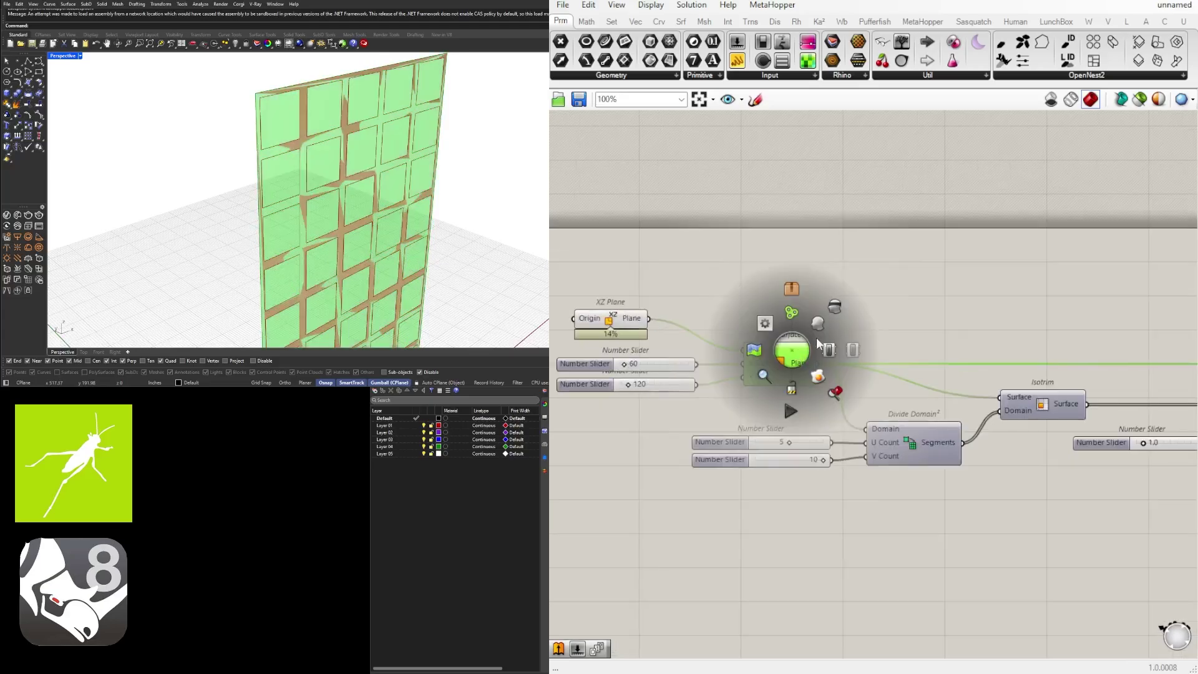
{"action": "left_click", "coordinate": [831, 307]}
Set the offset distance slider feeding the Negative component to 1.2.
{"action": "scroll", "coordinate": [847, 309], "scroll_direction": "down", "scroll_amount": 3}
{"action": "right_click_drag", "start_coordinate": [1069, 406], "coordinate": [852, 406]}
{"action": "scroll", "coordinate": [785, 363], "scroll_direction": "up", "scroll_amount": 5}
{"action": "scroll", "coordinate": [748, 418], "scroll_direction": "up", "scroll_amount": 4}
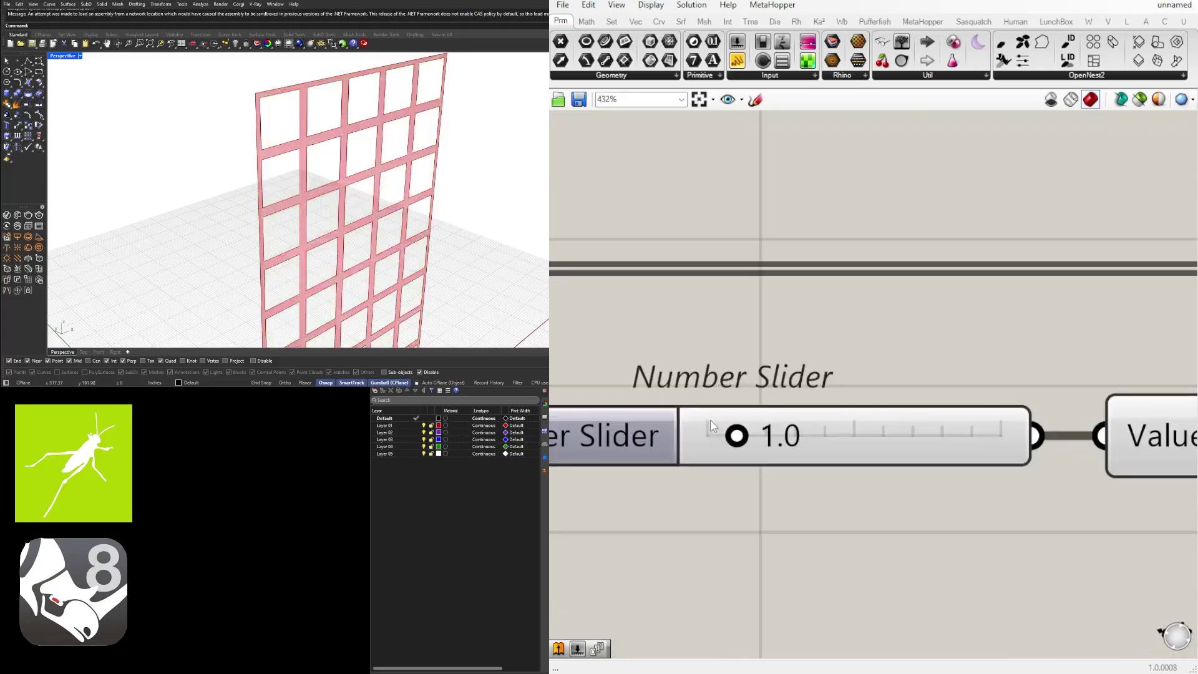
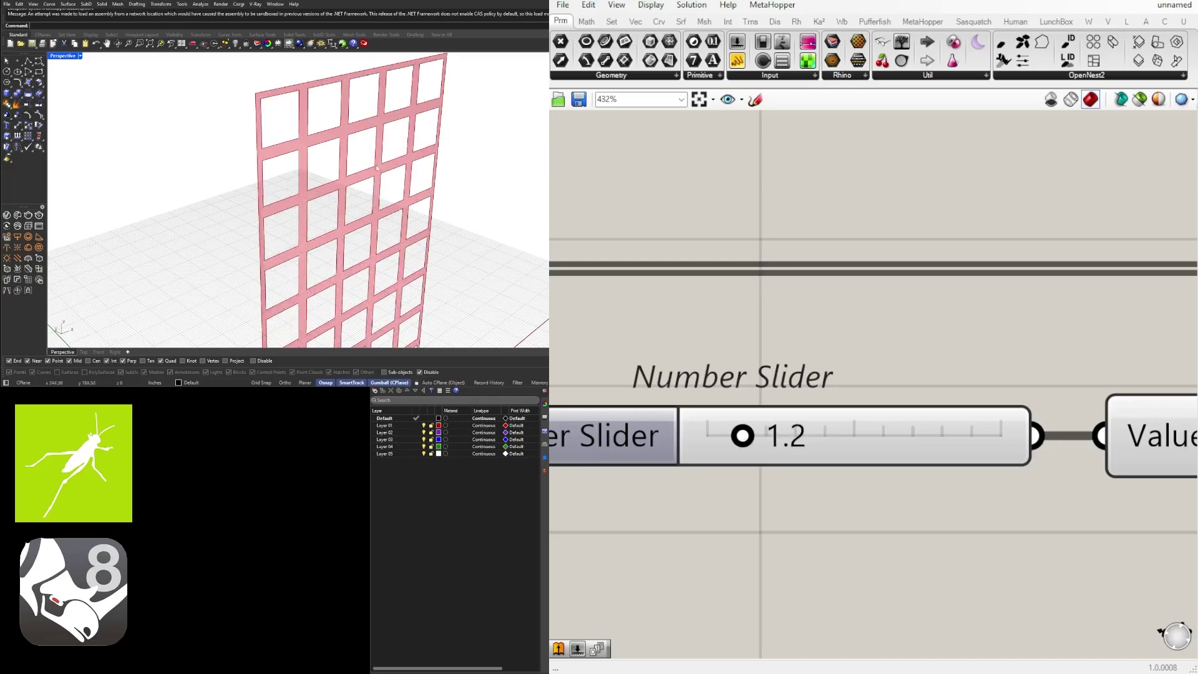
Move the Boundary Surfaces component slightly closer to the Offset Curve component.
{"action": "scroll", "coordinate": [300, 175], "scroll_direction": "down", "scroll_amount": 6}
{"action": "mouse_move", "coordinate": [330, 187]}
{"action": "right_mouse_down"}
{"action": "mouse_move", "coordinate": [275, 187]}
{"action": "mouse_move", "coordinate": [337, 190]}
{"action": "right_mouse_up"}
{"action": "scroll", "coordinate": [943, 315], "scroll_direction": "down", "scroll_amount": 7}
{"action": "right_click_drag", "start_coordinate": [948, 323], "coordinate": [714, 344]}
{"action": "right_click_drag", "start_coordinate": [884, 370], "coordinate": [724, 377]}
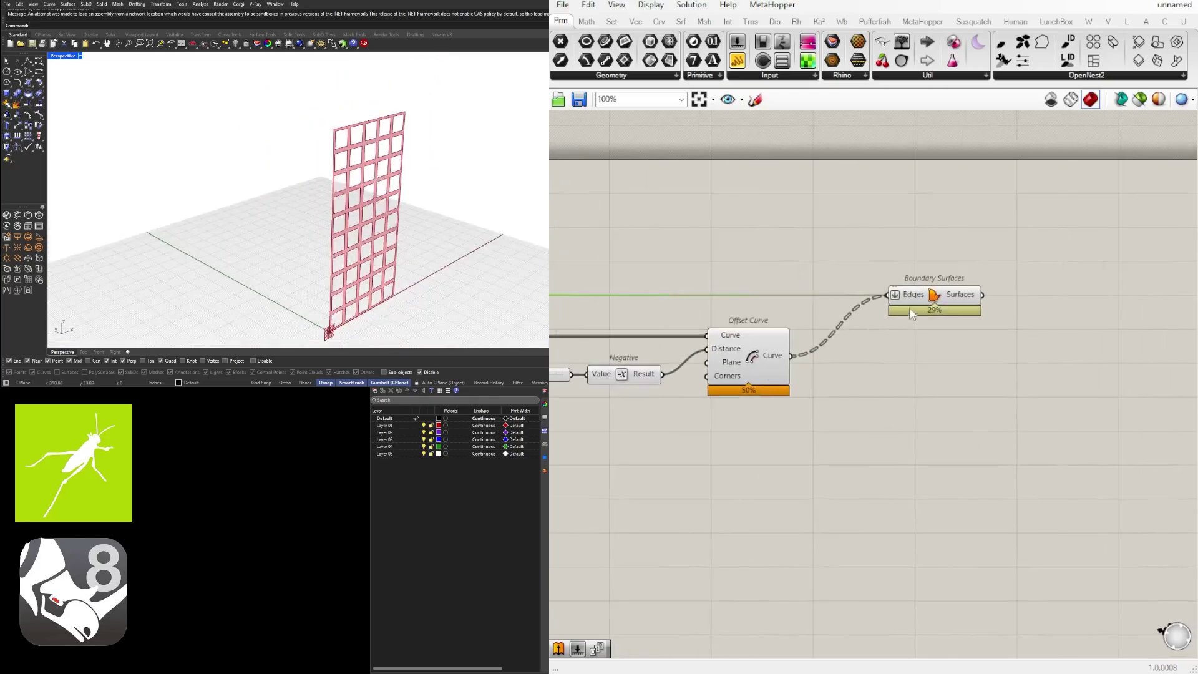
{"action": "left_click_drag", "start_coordinate": [916, 299], "coordinate": [888, 299]}
{"action": "left_click", "coordinate": [933, 361]}
Examine the Offset Curve outlines and the Boundary Surfaces frame by highlighting each component's geometry in the viewport.
{"action": "left_click", "coordinate": [736, 357]}
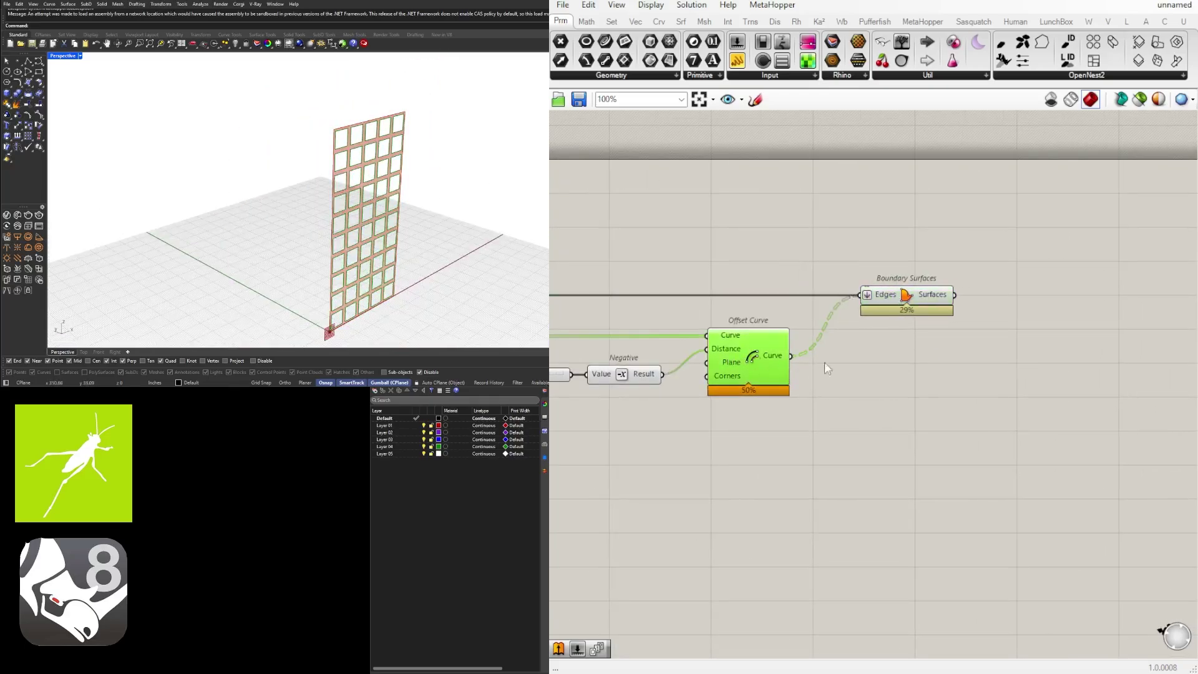
{"action": "mouse_move", "coordinate": [350, 206]}
{"action": "right_mouse_down"}
{"action": "mouse_move", "coordinate": [399, 206]}
{"action": "mouse_move", "coordinate": [368, 205]}
{"action": "right_mouse_up"}
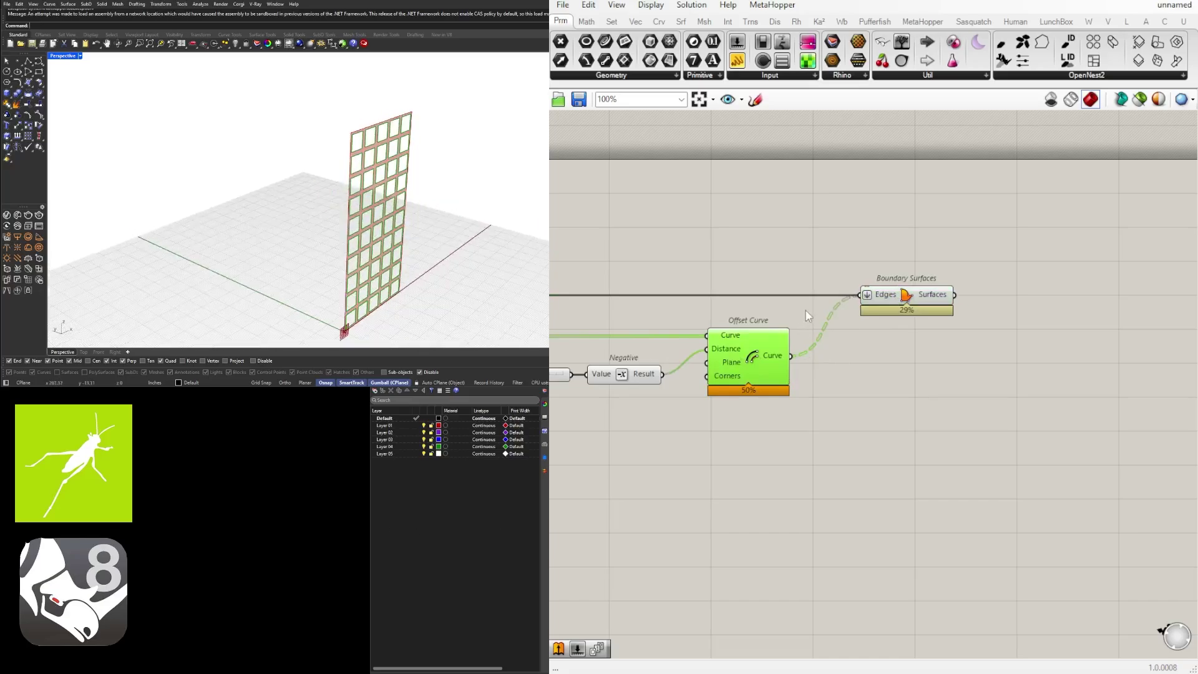
{"action": "left_click", "coordinate": [909, 297]}
{"action": "right_click_drag", "start_coordinate": [1021, 303], "coordinate": [930, 308]}
{"action": "double_click", "coordinate": [962, 305]}
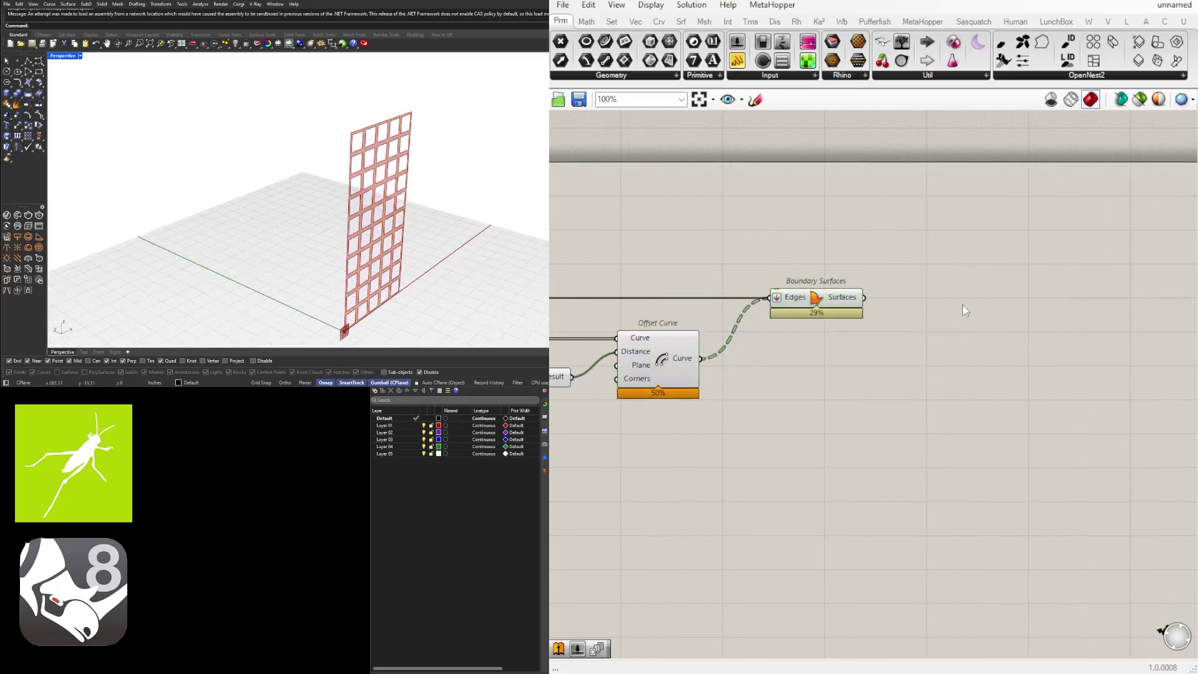
{"action": "scroll", "coordinate": [986, 287], "scroll_direction": "down", "scroll_amount": 1}
{"action": "scroll", "coordinate": [864, 294], "scroll_direction": "up", "scroll_amount": 2}
{"action": "left_click", "coordinate": [827, 298]}
{"action": "right_click_drag", "start_coordinate": [1078, 299], "coordinate": [1065, 302]}
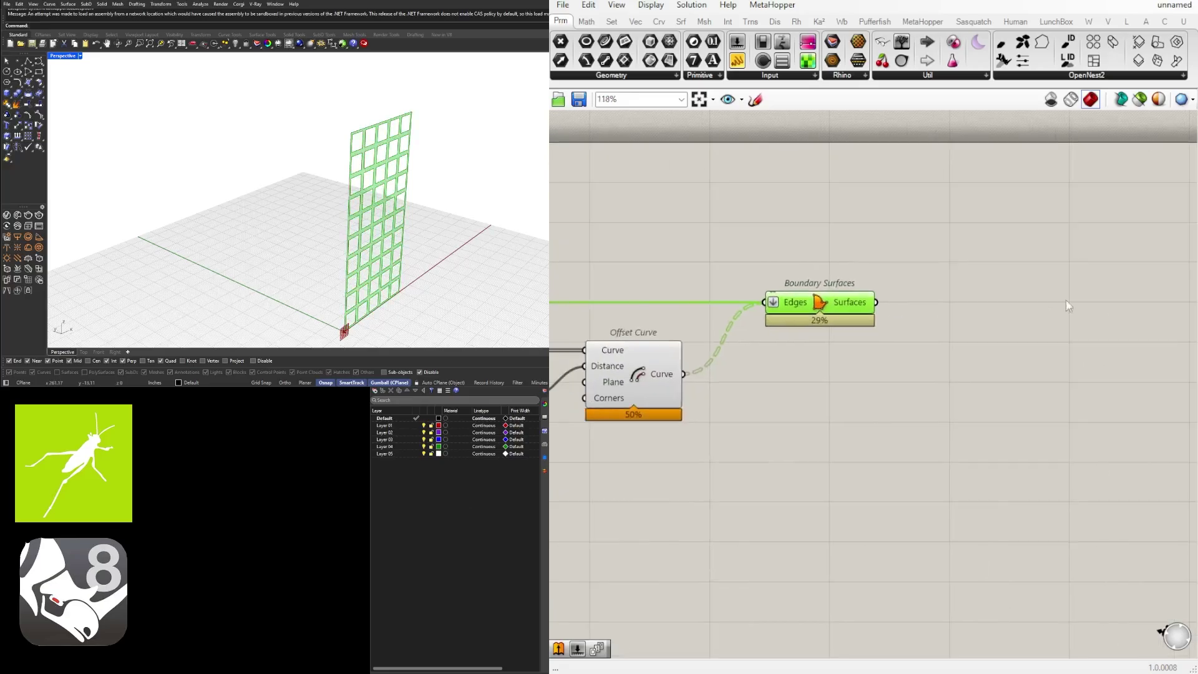
Add an Evaluate Surface component above Isotrim and connect the Plane Surface output to its Surface input.
{"action": "scroll", "coordinate": [830, 304], "scroll_direction": "down", "scroll_amount": 4}
{"action": "right_click_drag", "start_coordinate": [779, 306], "coordinate": [905, 299]}
{"action": "scroll", "coordinate": [1014, 315], "scroll_direction": "up", "scroll_amount": 2}
{"action": "left_click", "coordinate": [920, 334]}
{"action": "scroll", "coordinate": [943, 339], "scroll_direction": "up", "scroll_amount": 3}
{"action": "double_click", "coordinate": [921, 279]}
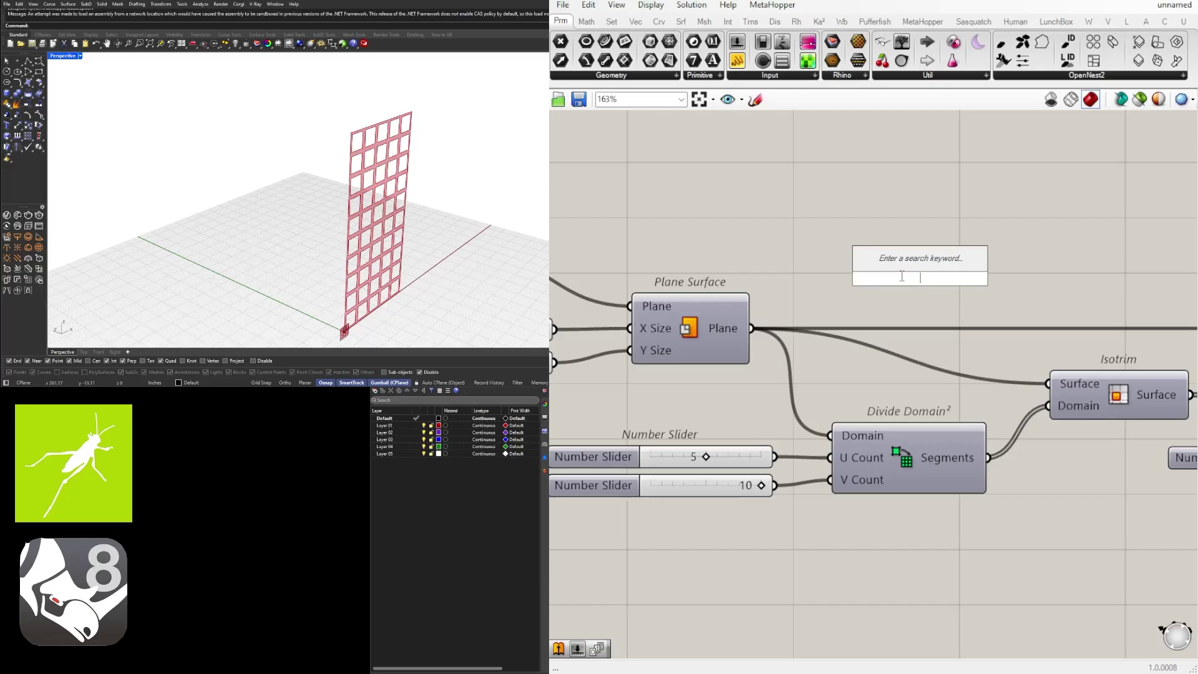
{"action": "type", "text": "EVAL"}
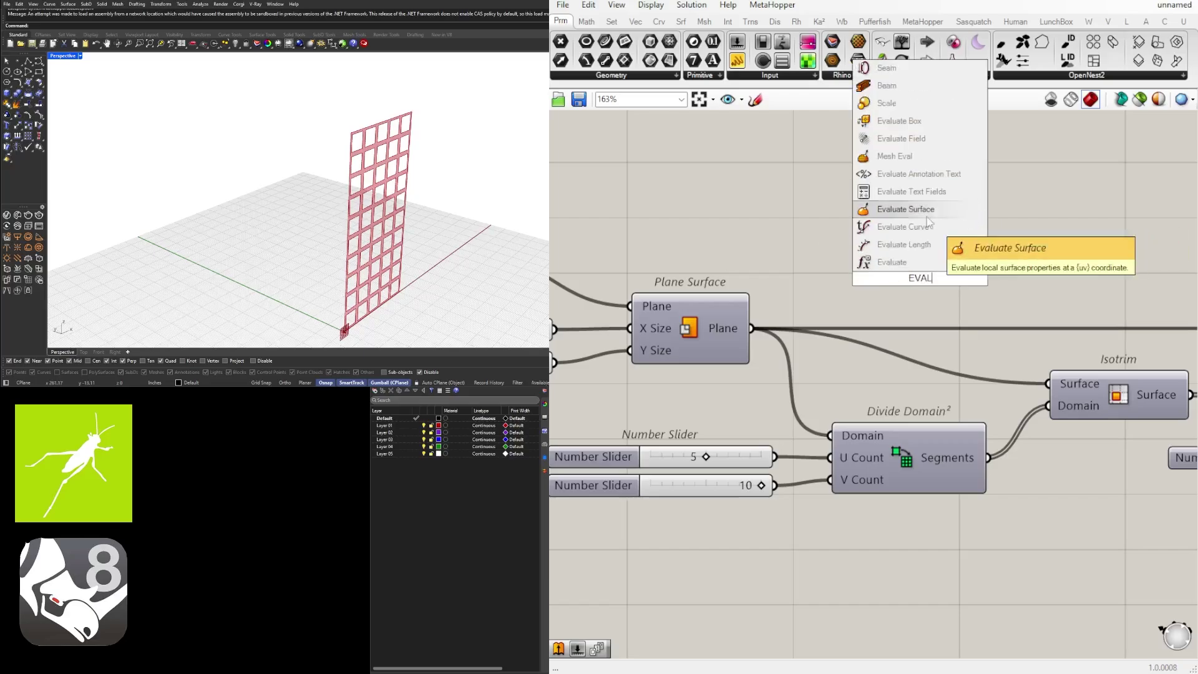
{"action": "left_click", "coordinate": [926, 215]}
{"action": "left_click_drag", "start_coordinate": [751, 328], "coordinate": [850, 250]}
{"action": "right_click_drag", "start_coordinate": [884, 288], "coordinate": [737, 309]}
{"action": "left_click_drag", "start_coordinate": [731, 324], "coordinate": [1015, 255]}
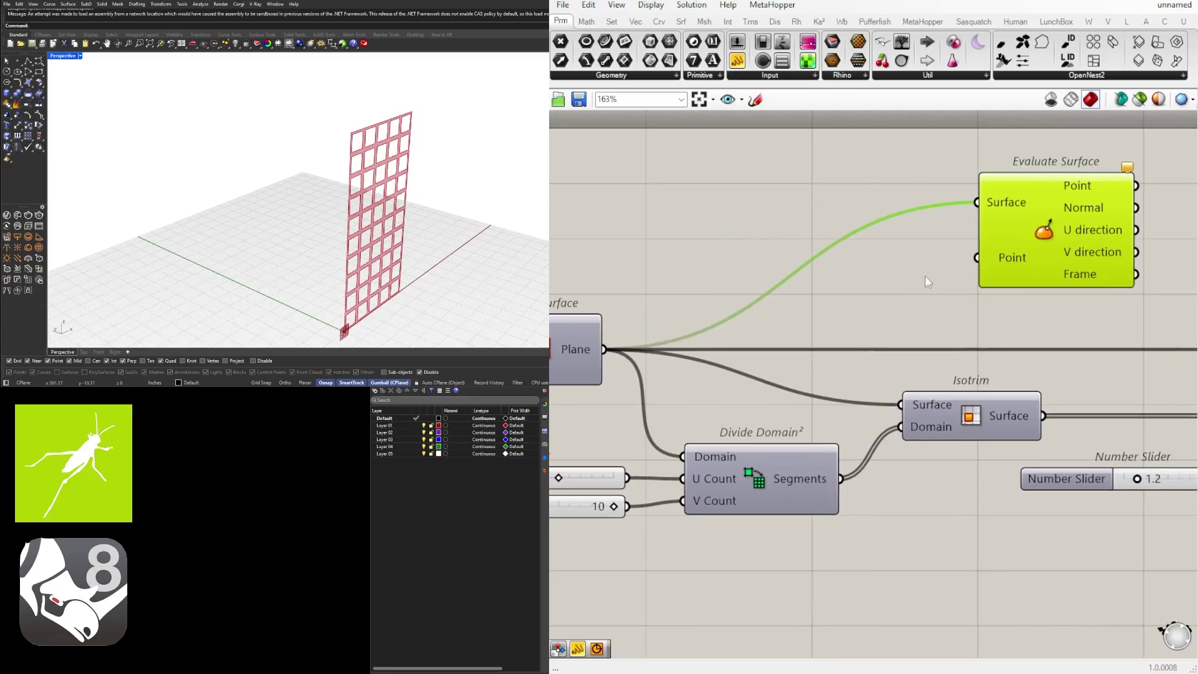
Add a panel containing .5,.5 and connect it to the Point input of Evaluate Surface.
{"action": "double_click", "coordinate": [867, 265]}
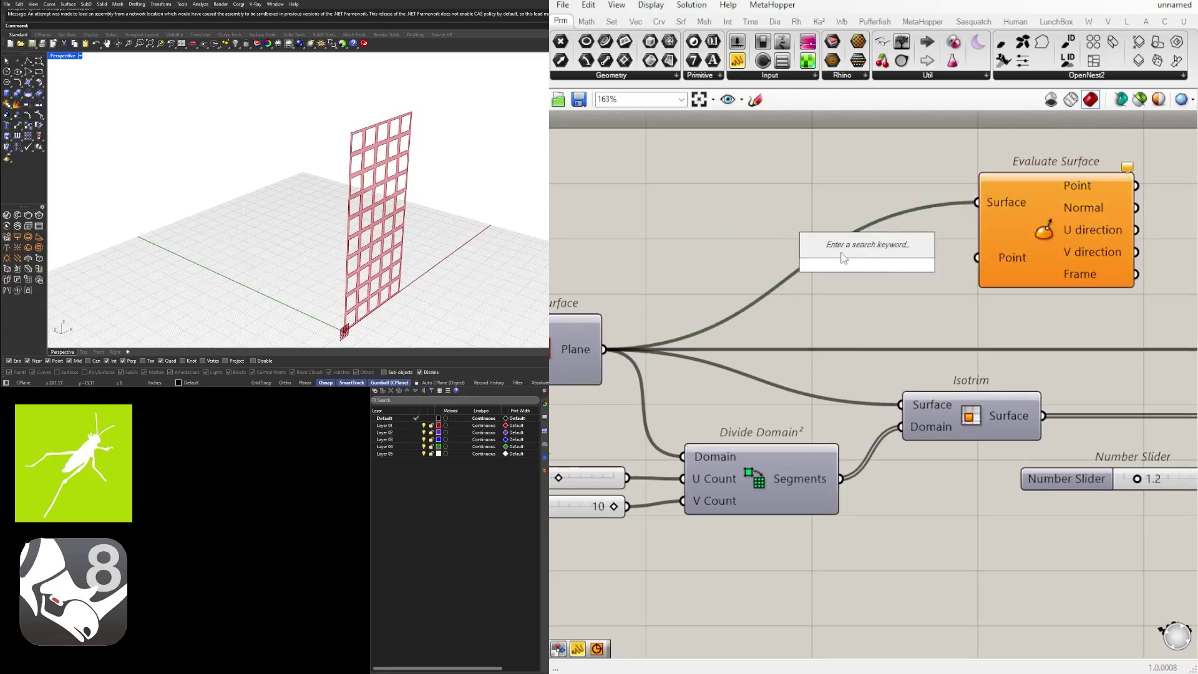
{"action": "type", "text": "\"5..5"}
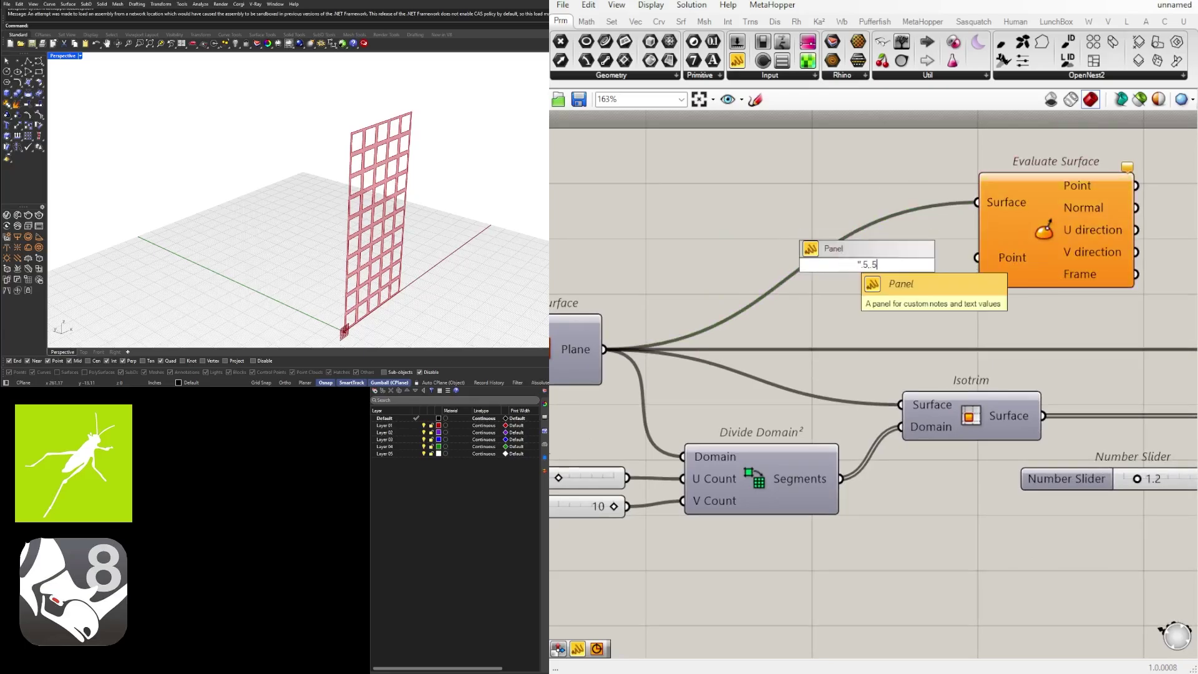
{"action": "key", "text": "Return"}
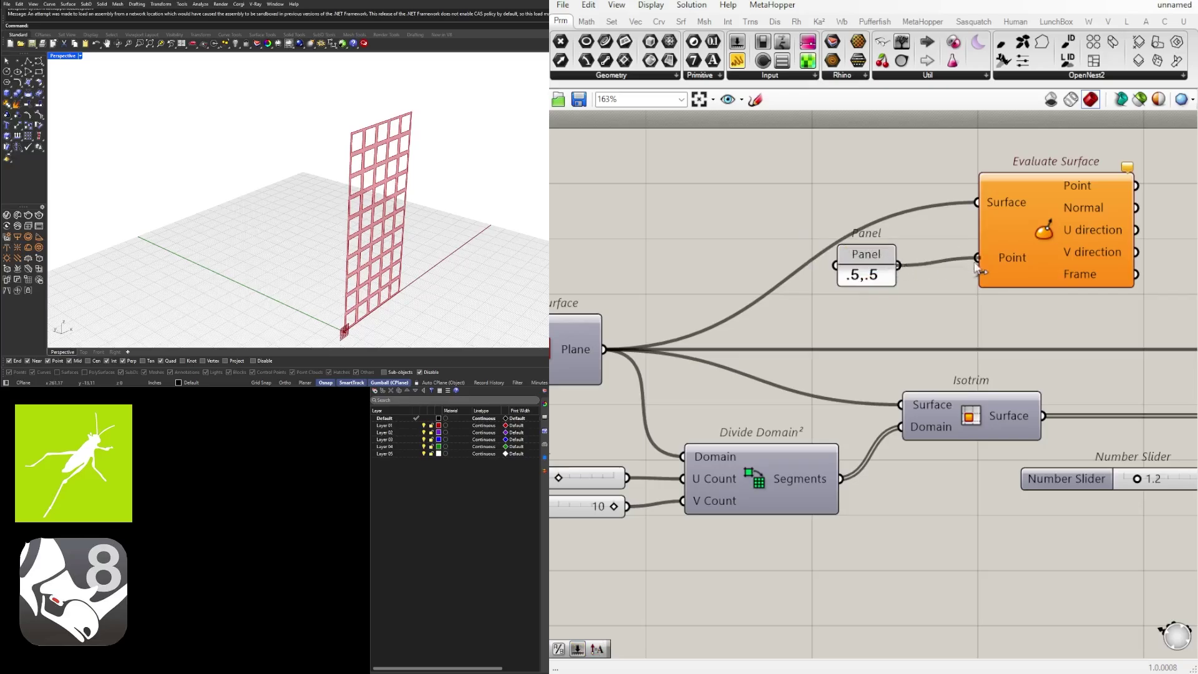
{"action": "left_click_drag", "start_coordinate": [977, 268], "coordinate": [977, 268]}
{"action": "left_click_drag", "start_coordinate": [879, 248], "coordinate": [939, 261]}
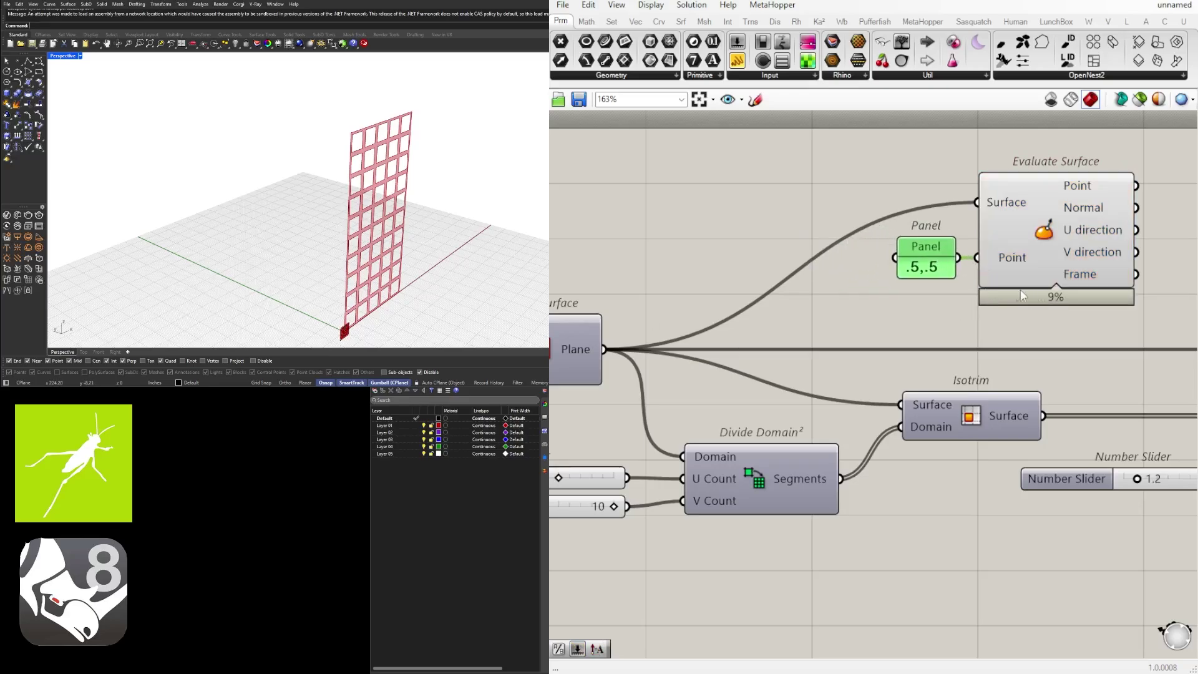
Reparameterize the Surface input of Evaluate Surface and shift the .5,.5 panel slightly away from the component.
{"action": "right_click_drag", "start_coordinate": [1020, 290], "coordinate": [891, 311]}
{"action": "right_click", "coordinate": [872, 226]}
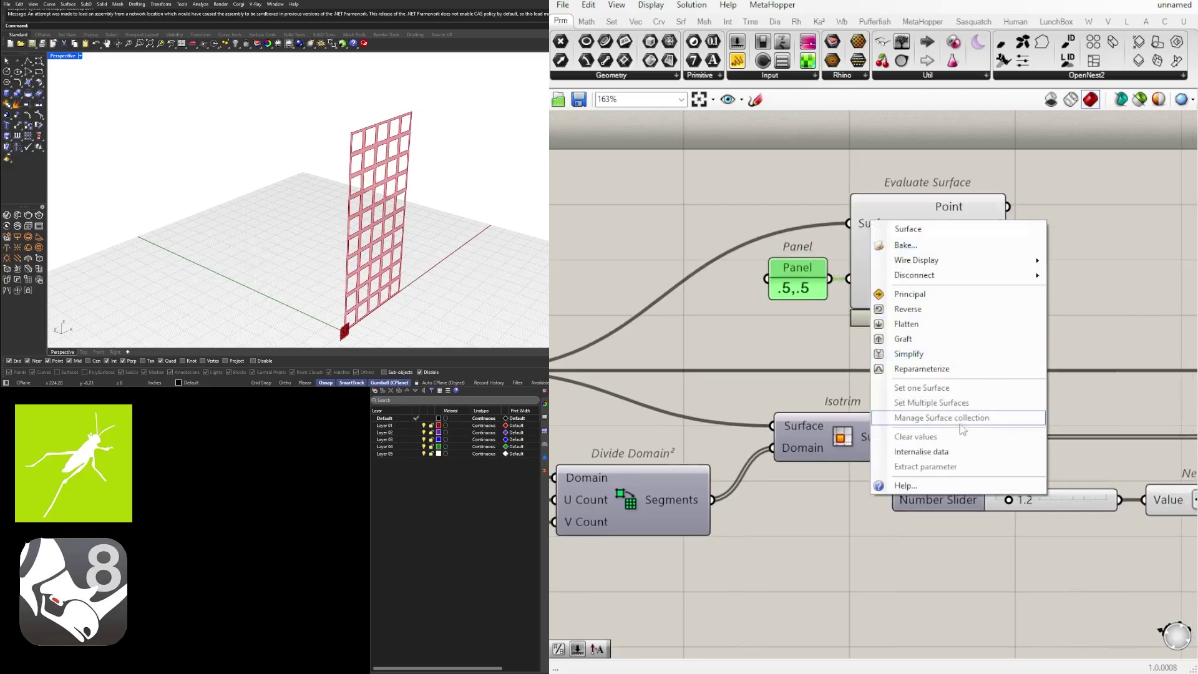
{"action": "left_click", "coordinate": [933, 370]}
{"action": "left_click", "coordinate": [945, 245]}
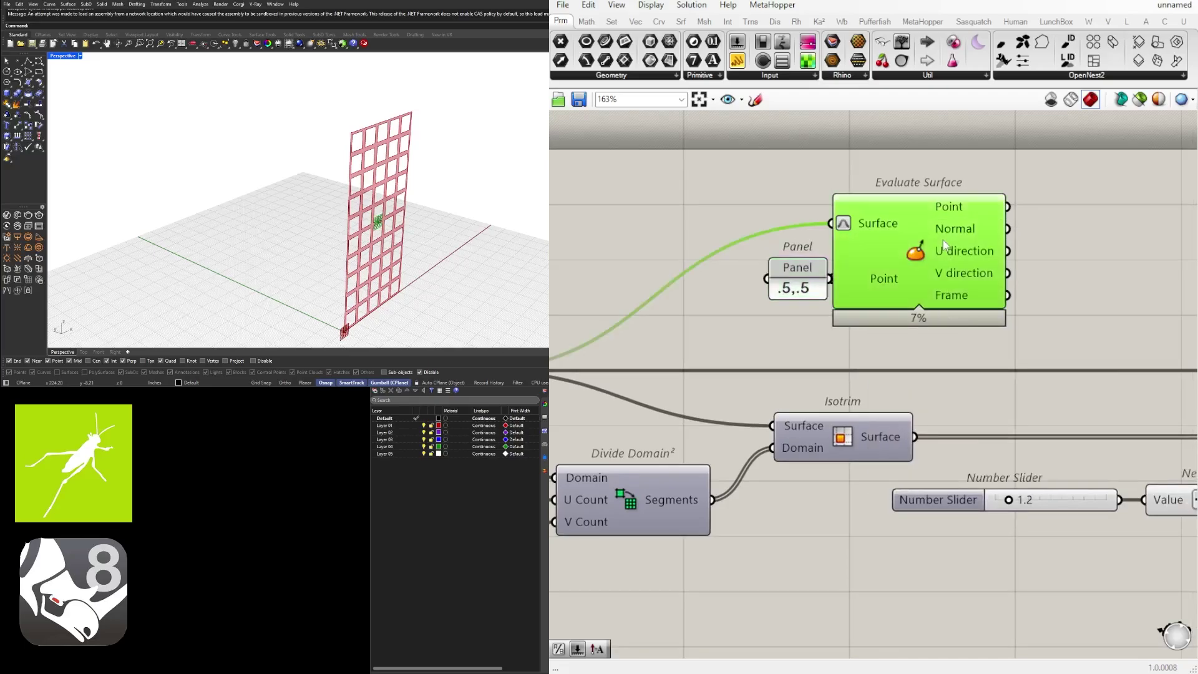
{"action": "left_click_drag", "start_coordinate": [809, 287], "coordinate": [797, 287]}
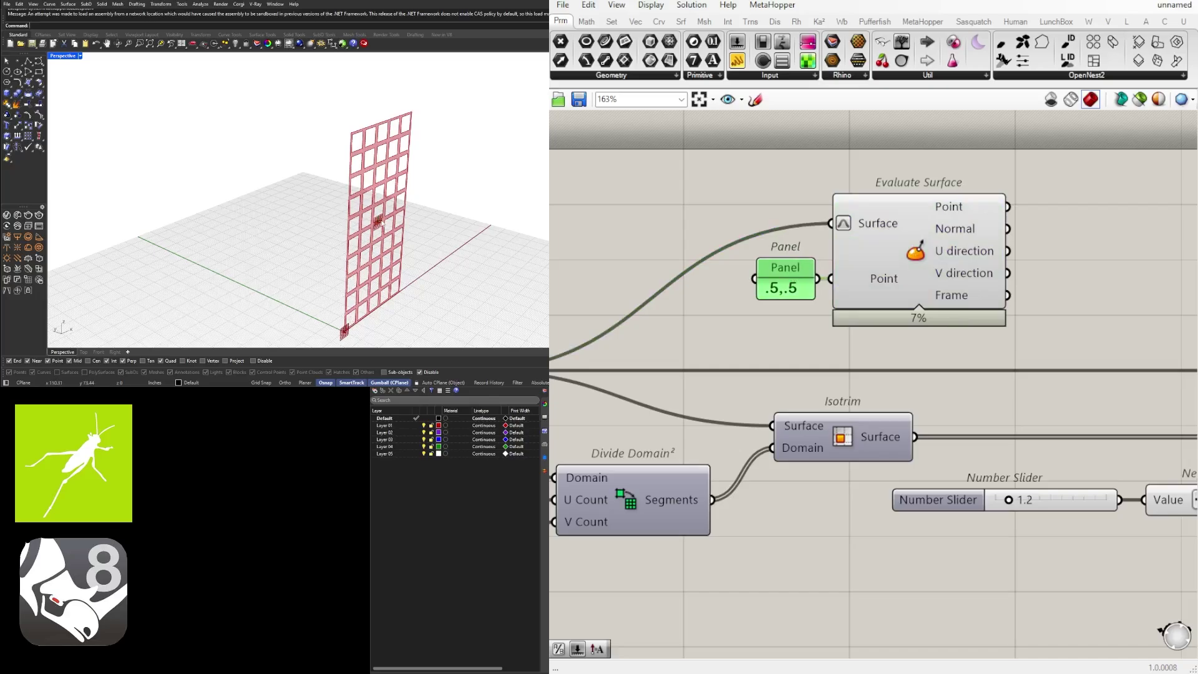
Move Evaluate Surface and its .5,.5 panel along the definition to sit just above Boundary Surfaces.
{"action": "scroll", "coordinate": [1078, 363], "scroll_direction": "down", "scroll_amount": 3}
{"action": "right_click_drag", "start_coordinate": [1110, 334], "coordinate": [940, 313]}
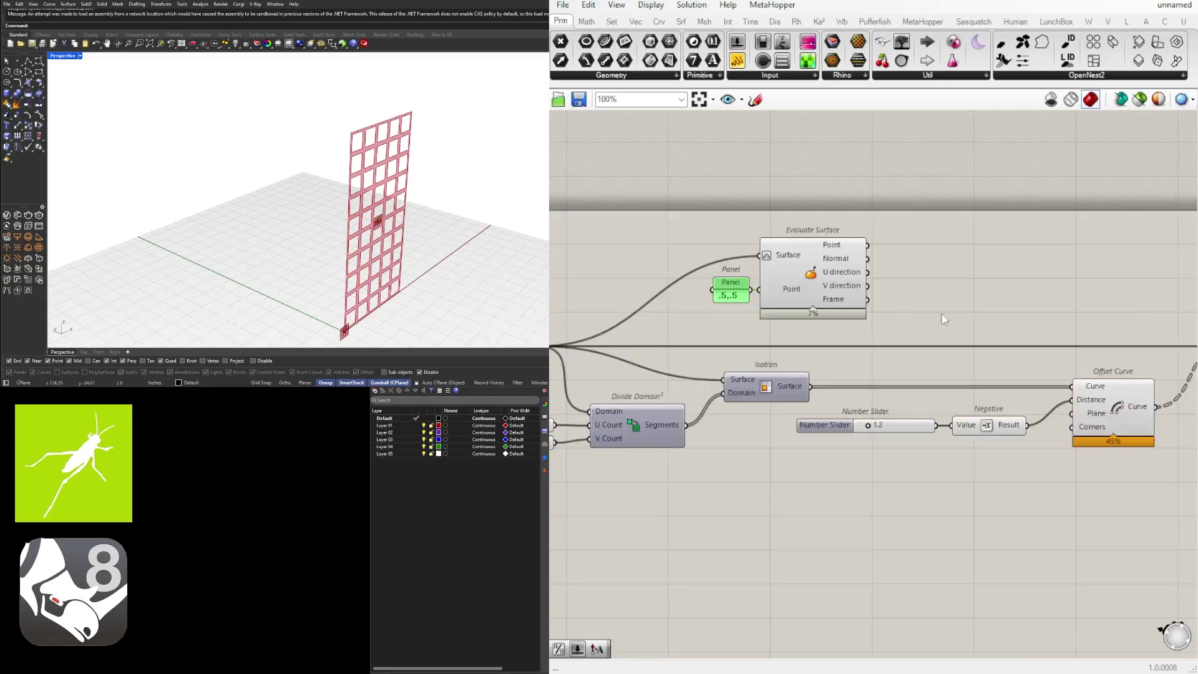
{"action": "left_click_drag", "start_coordinate": [940, 312], "coordinate": [631, 177]}
{"action": "right_click_drag", "start_coordinate": [900, 263], "coordinate": [784, 272]}
{"action": "left_click_drag", "start_coordinate": [697, 270], "coordinate": [1107, 267]}
{"action": "scroll", "coordinate": [1107, 264], "scroll_direction": "up", "scroll_amount": 3}
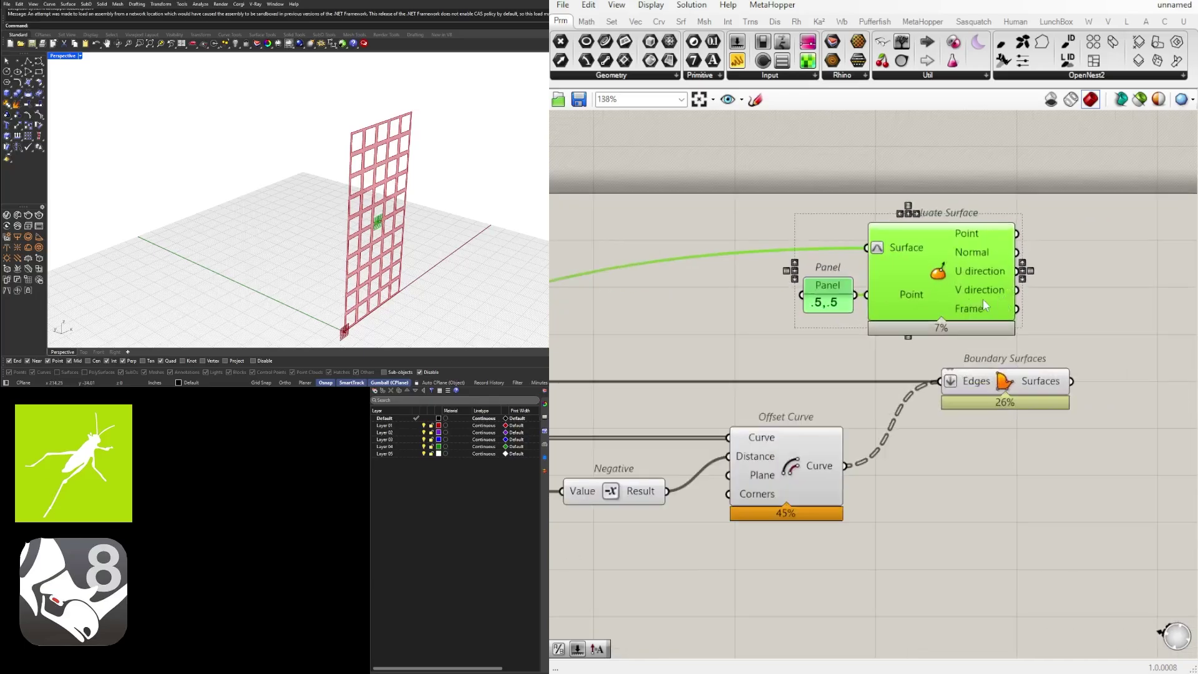
{"action": "left_click_drag", "start_coordinate": [963, 286], "coordinate": [1015, 285]}
{"action": "right_click_drag", "start_coordinate": [1037, 313], "coordinate": [909, 317]}
Add an Amplitude component and connect the Frame output of Evaluate Surface to its Vector input.
{"action": "double_click", "coordinate": [1087, 366]}
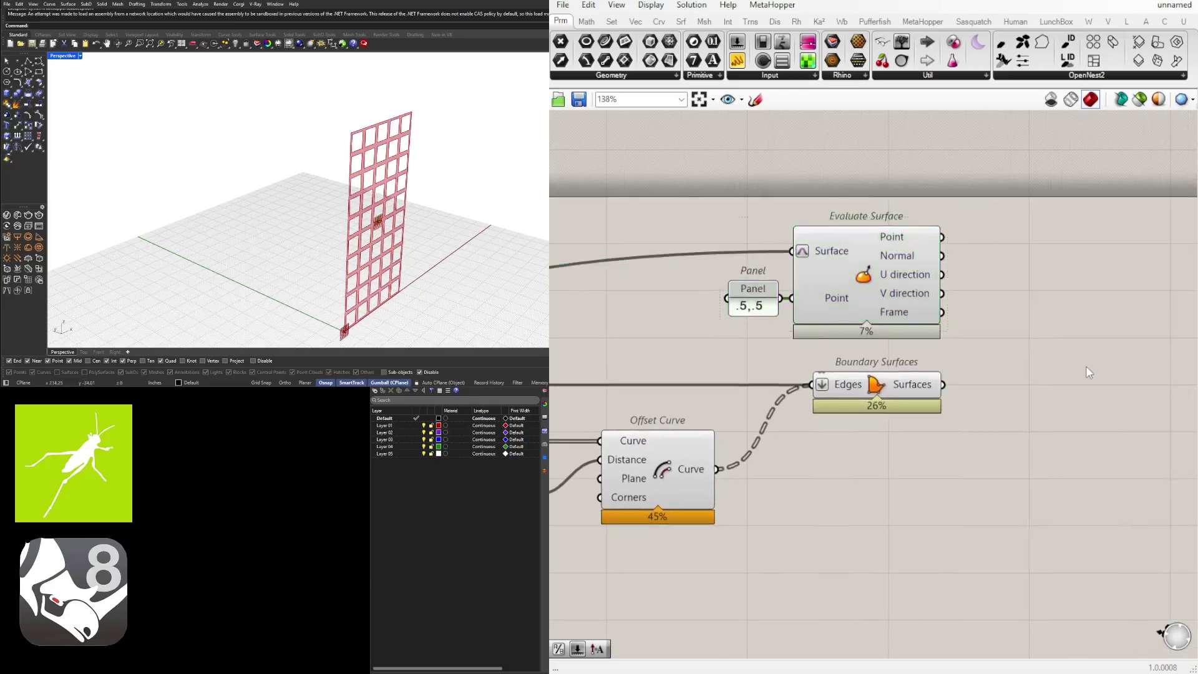
{"action": "type", "text": "AMPL"}
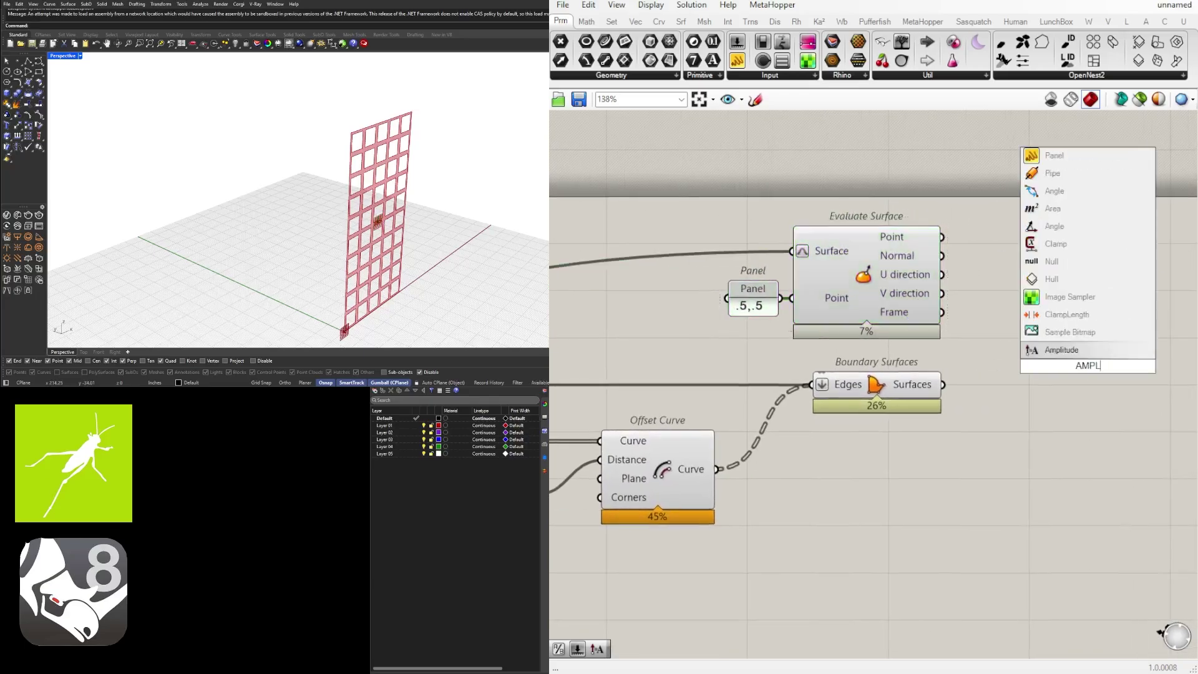
{"action": "left_click", "coordinate": [1081, 353]}
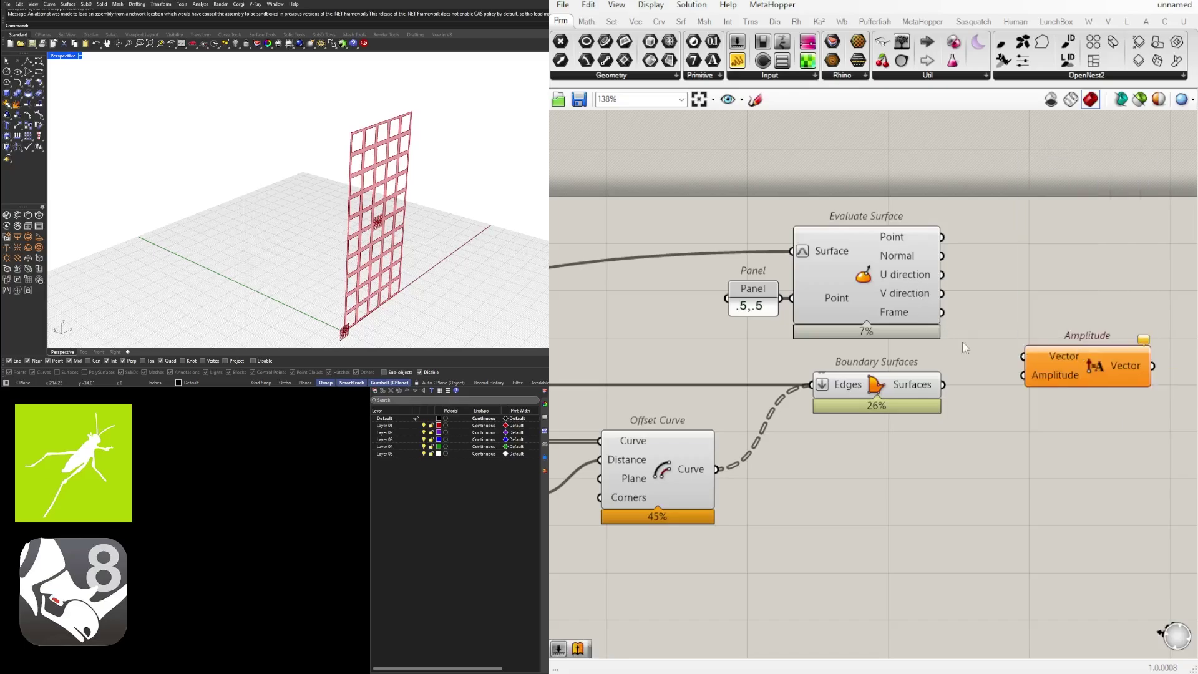
{"action": "right_click_drag", "start_coordinate": [962, 342], "coordinate": [863, 342]}
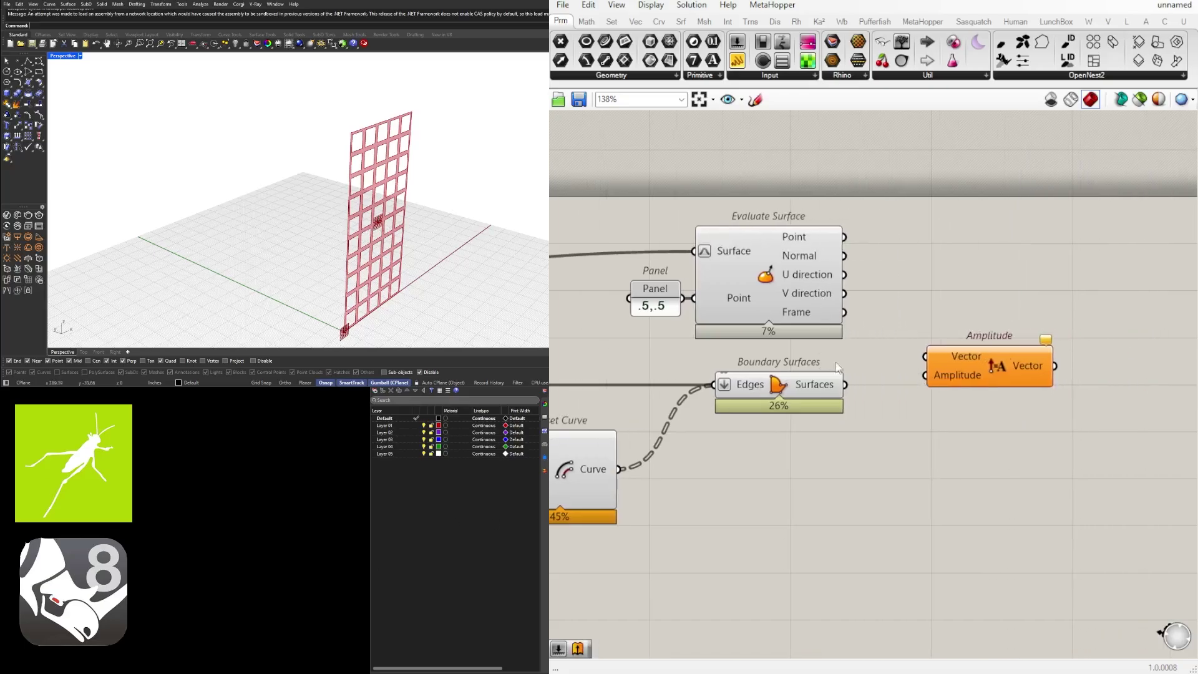
{"action": "left_click_drag", "start_coordinate": [844, 312], "coordinate": [948, 320]}
Add an Extrude component with Boundary Surfaces as its Base and the Amplitude vector as its Direction.
{"action": "double_click", "coordinate": [1028, 408]}
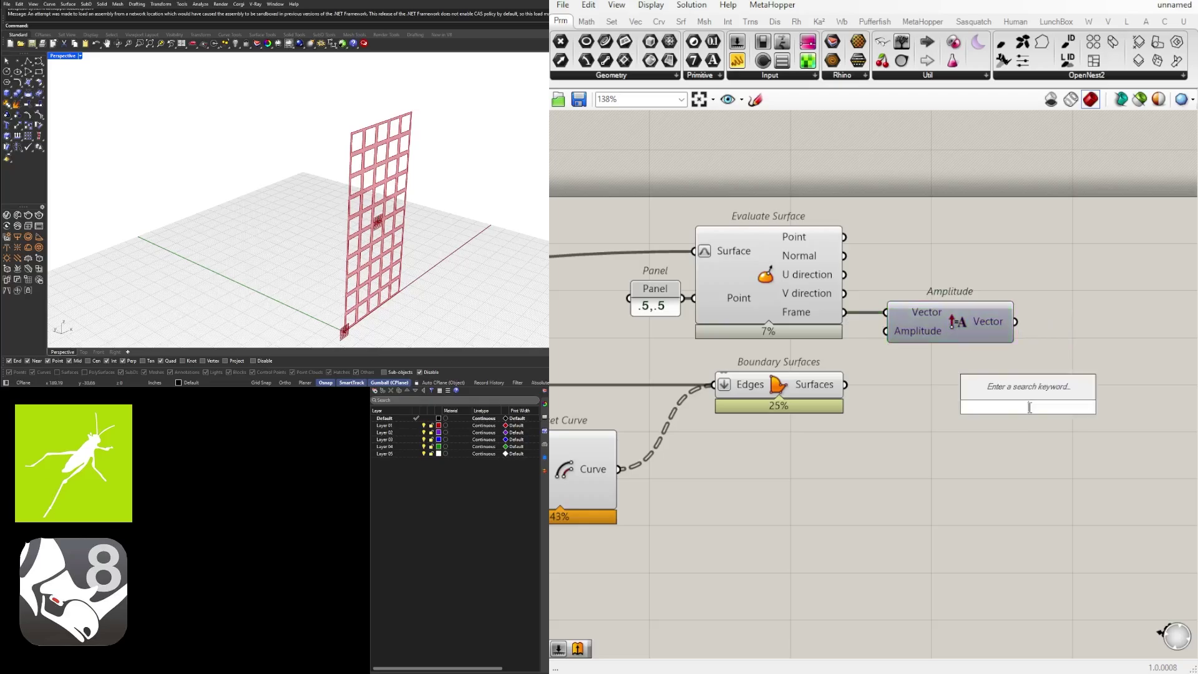
{"action": "type", "text": "extrude"}
{"action": "left_click", "coordinate": [997, 376]}
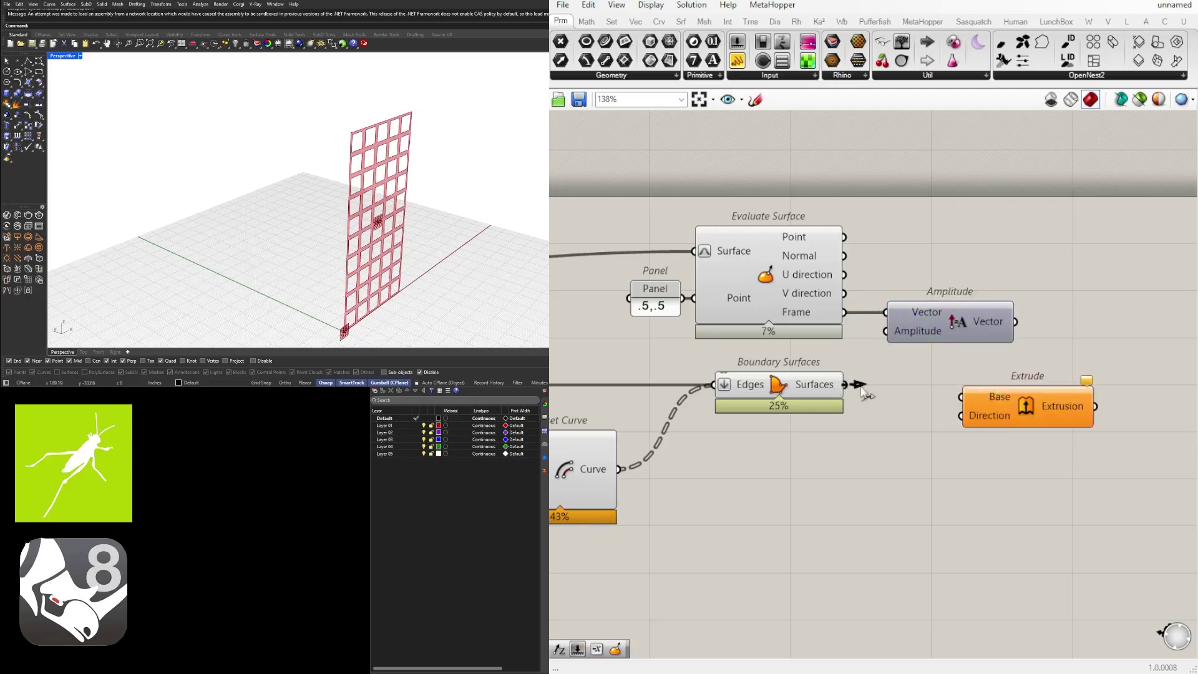
{"action": "right_click_drag", "start_coordinate": [1030, 409], "coordinate": [838, 419]}
{"action": "left_click_drag", "start_coordinate": [839, 419], "coordinate": [996, 405]}
{"action": "left_click", "coordinate": [951, 357]}
{"action": "left_click_drag", "start_coordinate": [824, 332], "coordinate": [949, 426]}
{"action": "left_click", "coordinate": [978, 406]}
{"action": "scroll", "coordinate": [313, 162], "scroll_direction": "up", "scroll_amount": 4}
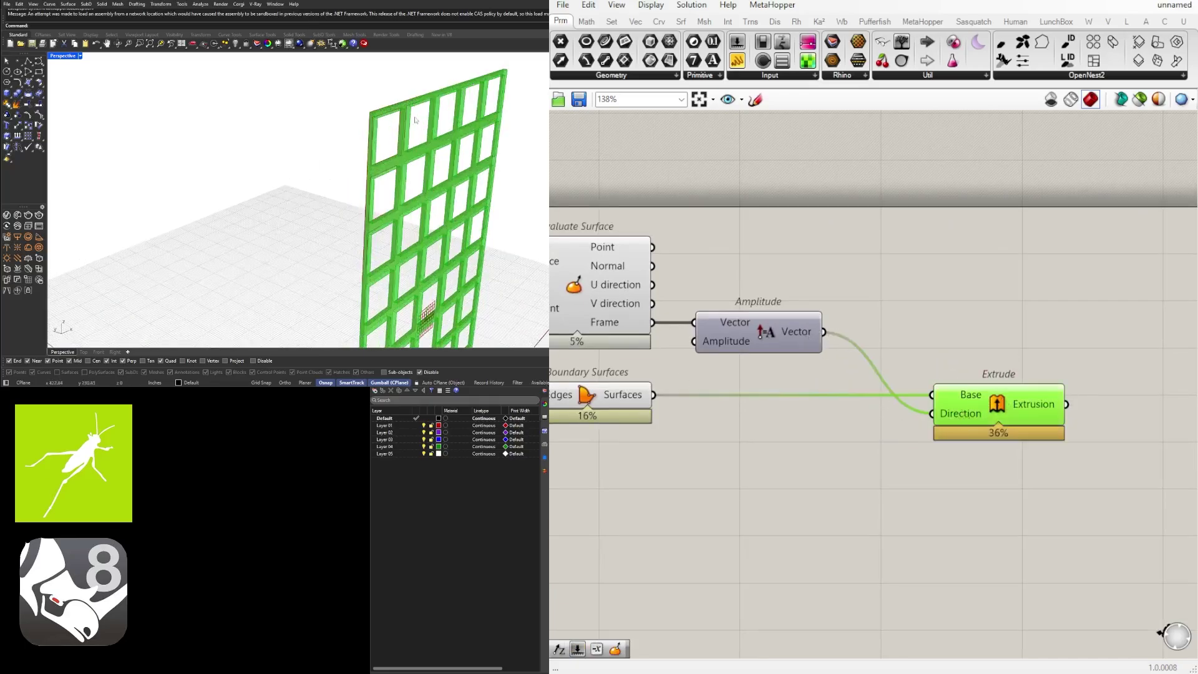
{"action": "right_click_drag", "start_coordinate": [408, 105], "coordinate": [355, 128], "text": "shift"}
{"action": "scroll", "coordinate": [354, 128], "scroll_direction": "up", "scroll_amount": 3}
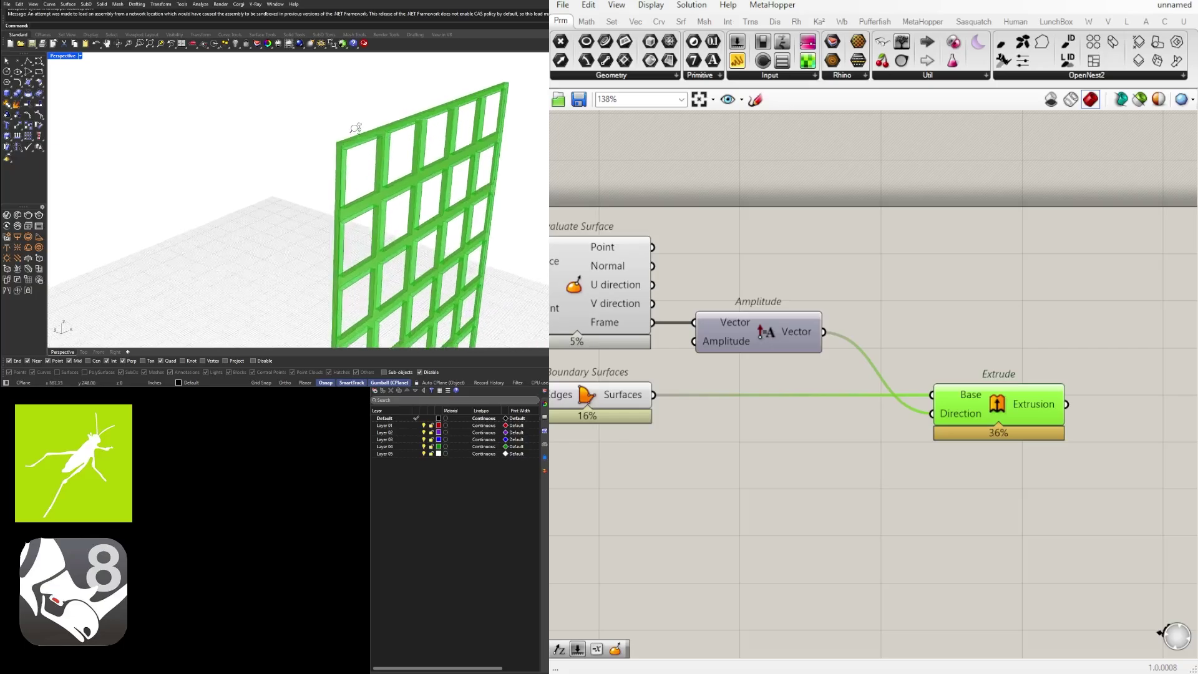
{"action": "right_click_drag", "start_coordinate": [862, 453], "coordinate": [971, 447]}
{"action": "left_click", "coordinate": [971, 447]}
Raise Evaluate Surface and its panel slightly to make room above Boundary Surfaces.
{"action": "right_click_drag", "start_coordinate": [736, 360], "coordinate": [874, 364]}
{"action": "scroll", "coordinate": [891, 363], "scroll_direction": "down", "scroll_amount": 1}
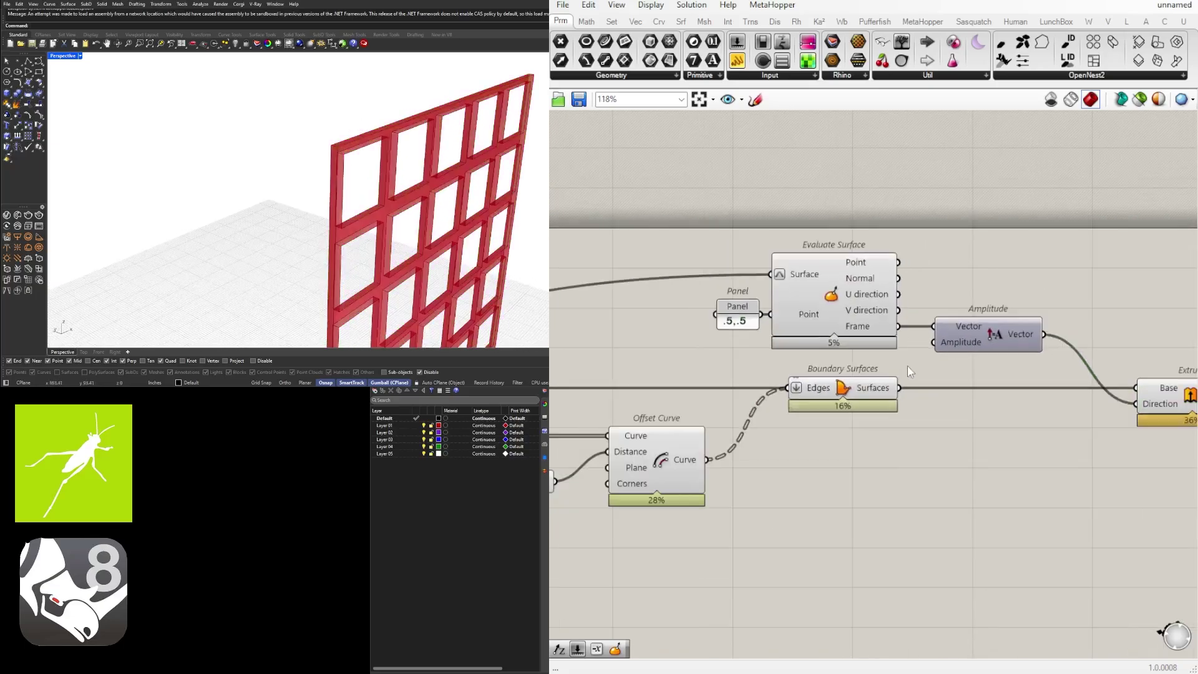
{"action": "left_click_drag", "start_coordinate": [907, 365], "coordinate": [679, 232]}
{"action": "left_click_drag", "start_coordinate": [823, 298], "coordinate": [823, 288]}
{"action": "left_click", "coordinate": [959, 284]}
{"action": "scroll", "coordinate": [804, 348], "scroll_direction": "up", "scroll_amount": 3}
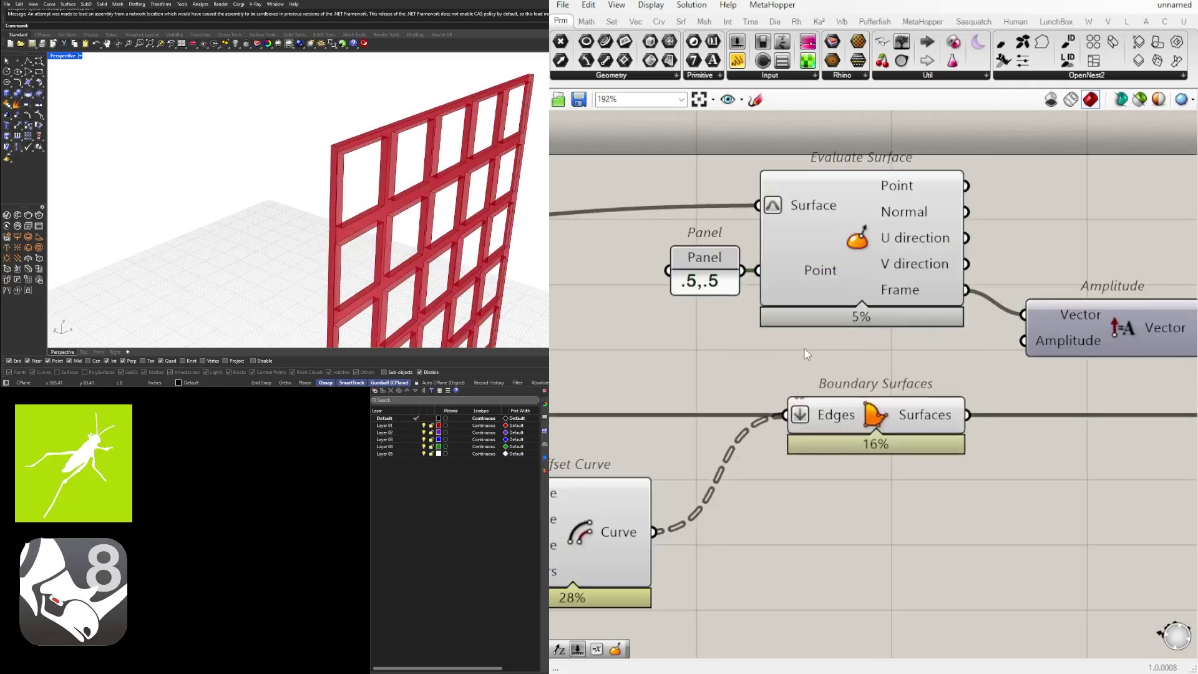
Add a number slider with the value 0.500 and connect it to the Amplitude component's Amplitude input.
{"action": "double_click", "coordinate": [804, 348]}
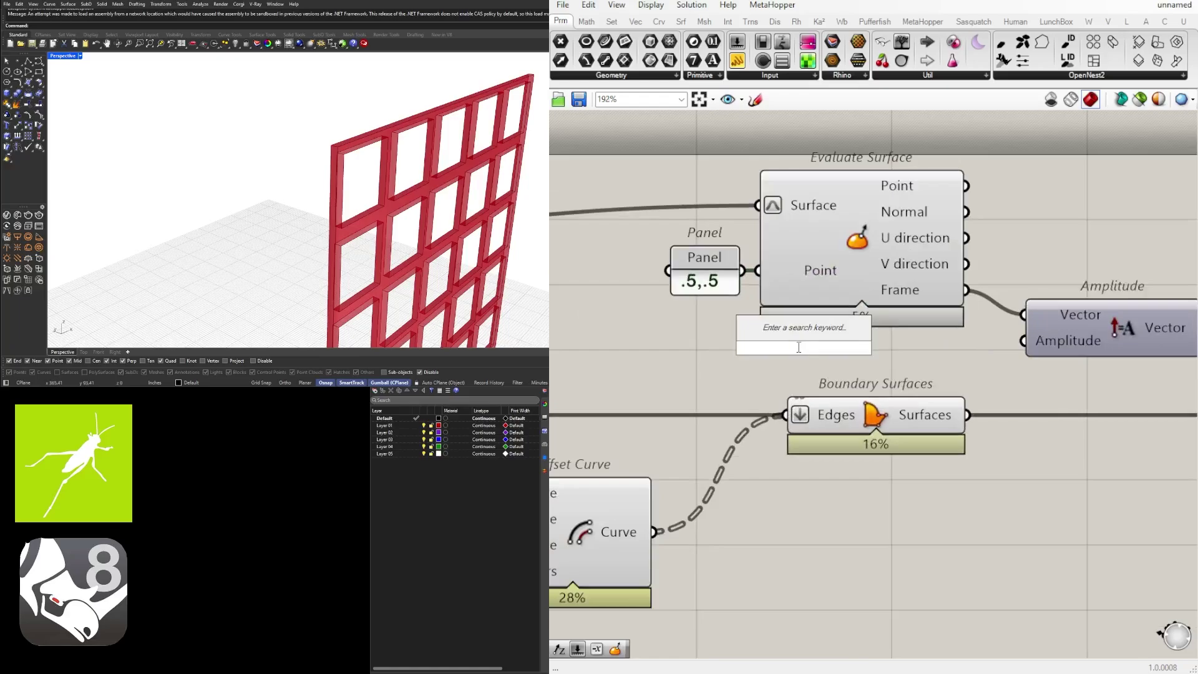
{"action": "type", "text": ".5"}
{"action": "key", "text": "Return"}
{"action": "scroll", "coordinate": [881, 345], "scroll_direction": "up", "scroll_amount": 2}
{"action": "left_click_drag", "start_coordinate": [906, 359], "coordinate": [1078, 338]}
{"action": "left_click_drag", "start_coordinate": [913, 349], "coordinate": [946, 350]}
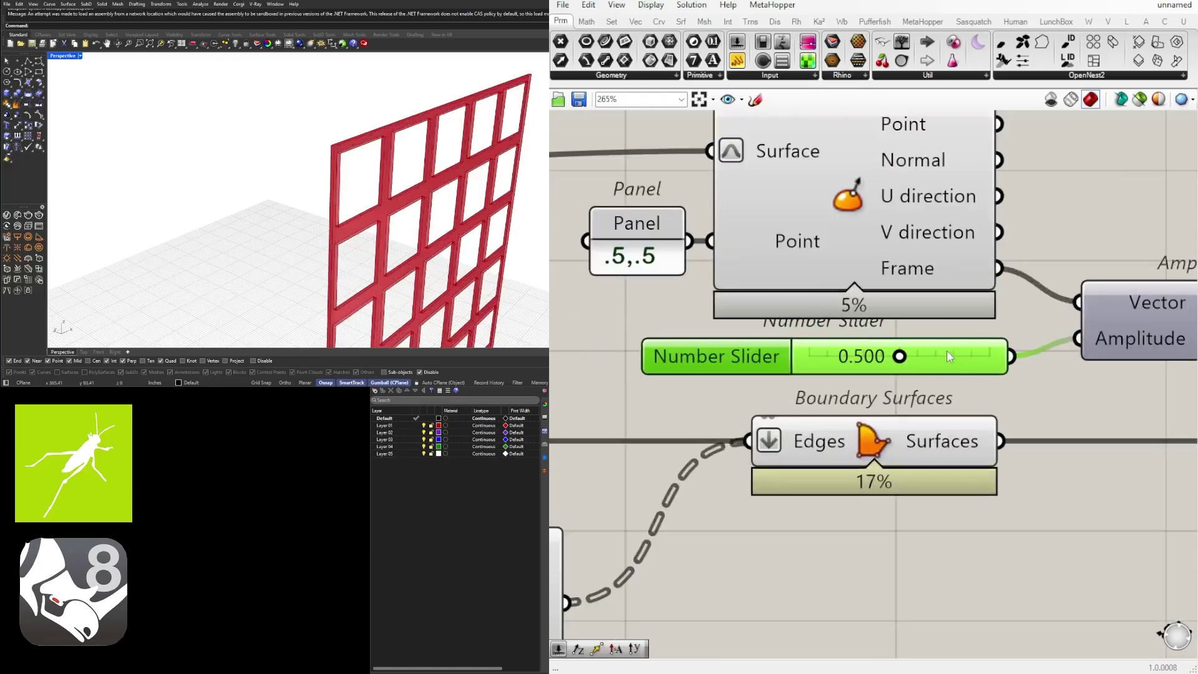
Highlight the Extrude result and turn off the preview of the Boundary Surfaces component.
{"action": "scroll", "coordinate": [1038, 410], "scroll_direction": "down", "scroll_amount": 5}
{"action": "left_click", "coordinate": [917, 422]}
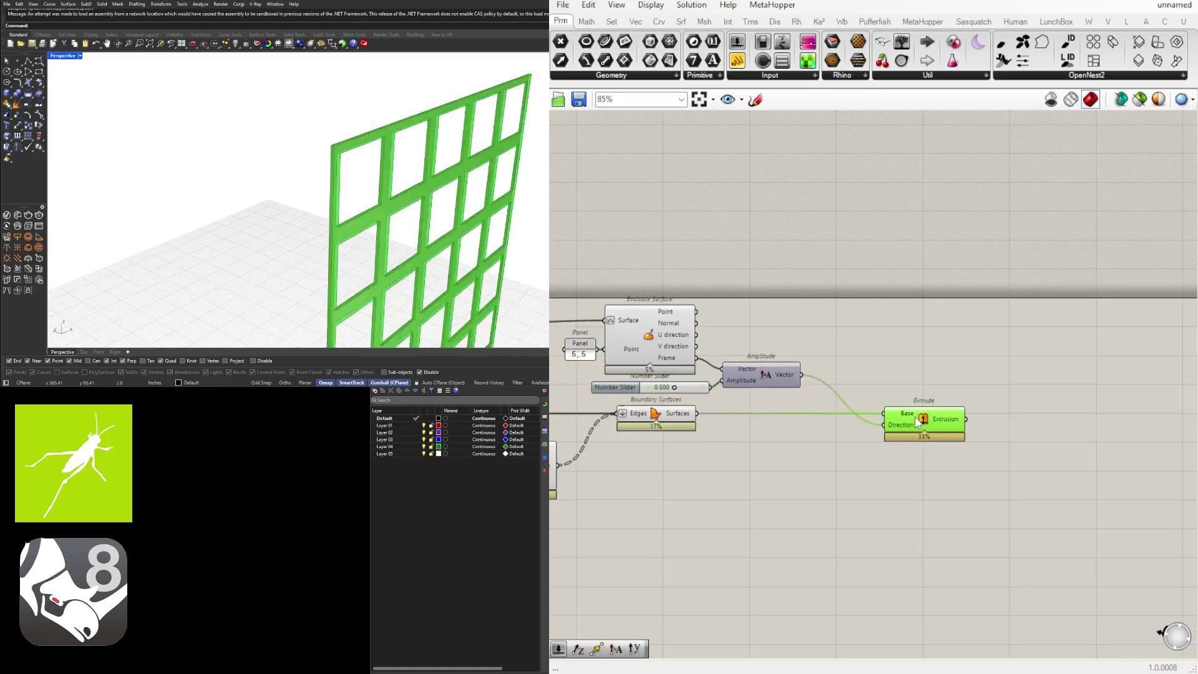
{"action": "scroll", "coordinate": [671, 446], "scroll_direction": "down", "scroll_amount": 1}
{"action": "right_click_drag", "start_coordinate": [671, 445], "coordinate": [886, 433]}
{"action": "left_click", "coordinate": [885, 432]}
{"action": "scroll", "coordinate": [881, 410], "scroll_direction": "up", "scroll_amount": 2}
{"action": "left_click", "coordinate": [869, 407]}
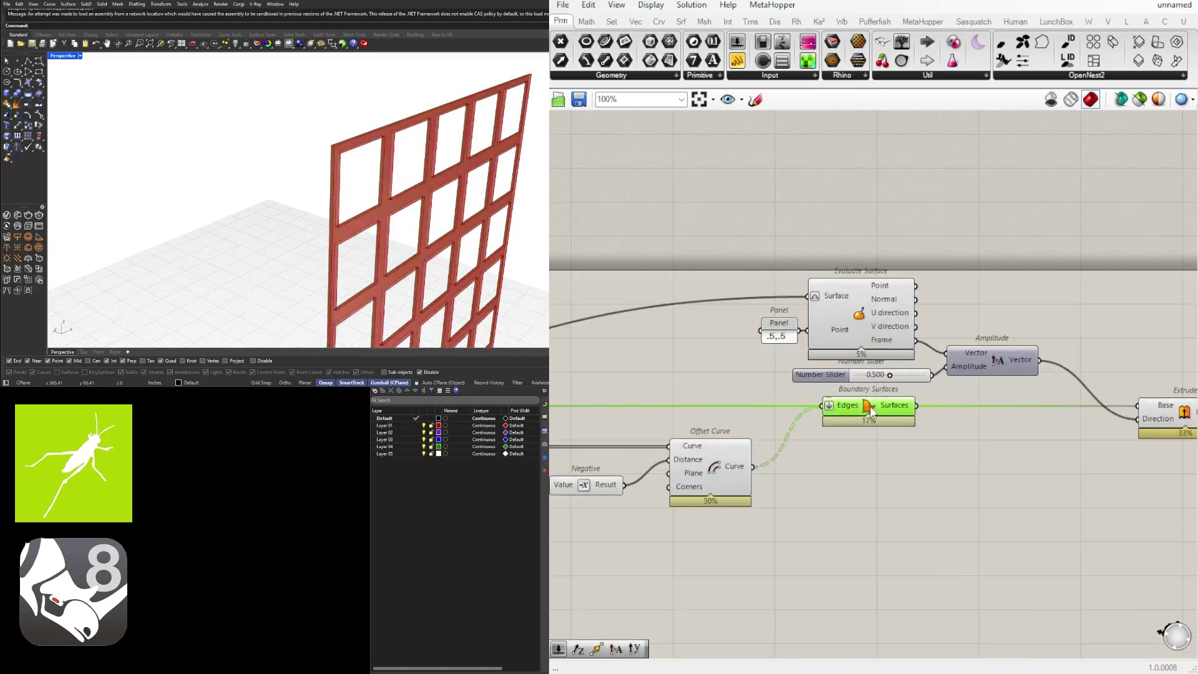
{"action": "middle_click", "coordinate": [872, 412]}
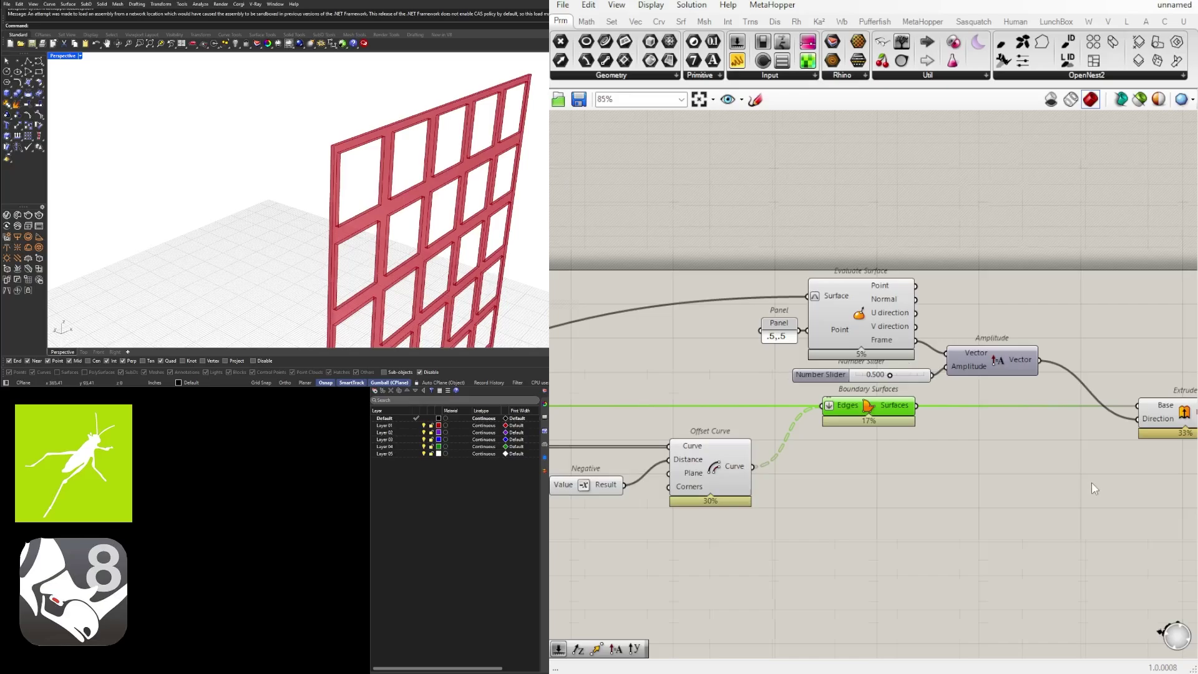
Select the offset slider, Negative and Offset Curve components together and turn off their preview.
{"action": "scroll", "coordinate": [649, 436], "scroll_direction": "down", "scroll_amount": 4}
{"action": "scroll", "coordinate": [753, 420], "scroll_direction": "up", "scroll_amount": 4}
{"action": "right_click_drag", "start_coordinate": [727, 430], "coordinate": [921, 393]}
{"action": "scroll", "coordinate": [922, 393], "scroll_direction": "down", "scroll_amount": 2}
{"action": "right_click_drag", "start_coordinate": [1124, 400], "coordinate": [967, 411]}
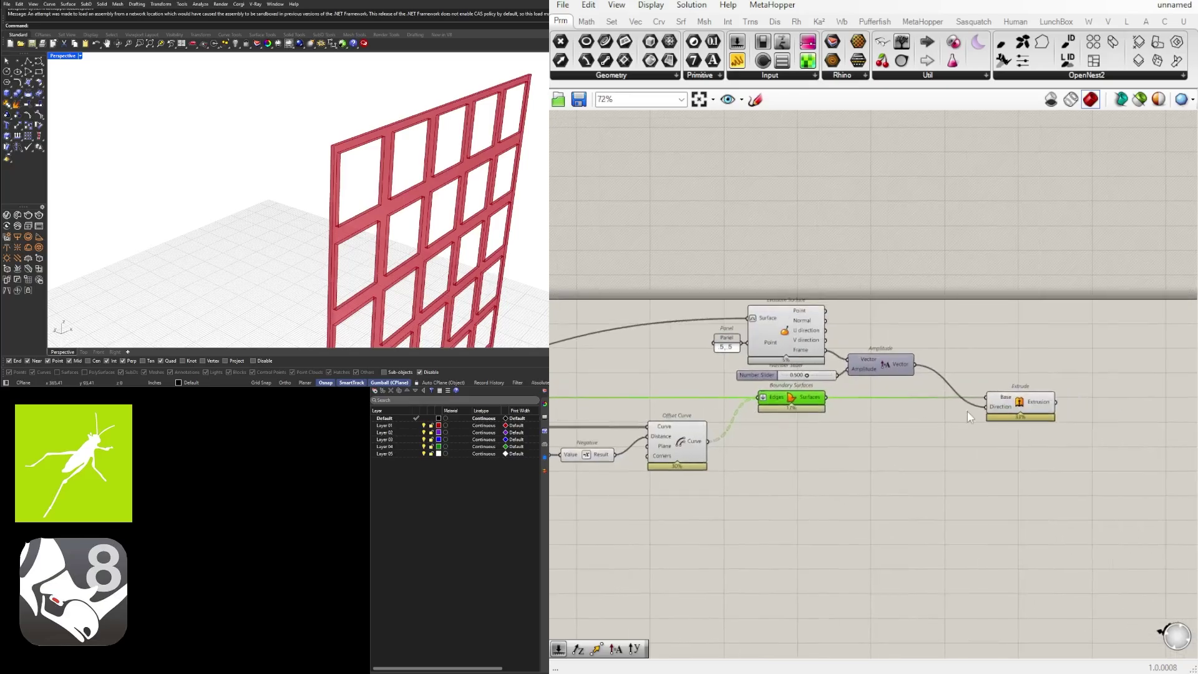
{"action": "left_click", "coordinate": [1011, 406]}
{"action": "right_click_drag", "start_coordinate": [757, 499], "coordinate": [978, 473]}
{"action": "scroll", "coordinate": [978, 473], "scroll_direction": "down", "scroll_amount": 2}
{"action": "left_click_drag", "start_coordinate": [941, 492], "coordinate": [820, 419]}
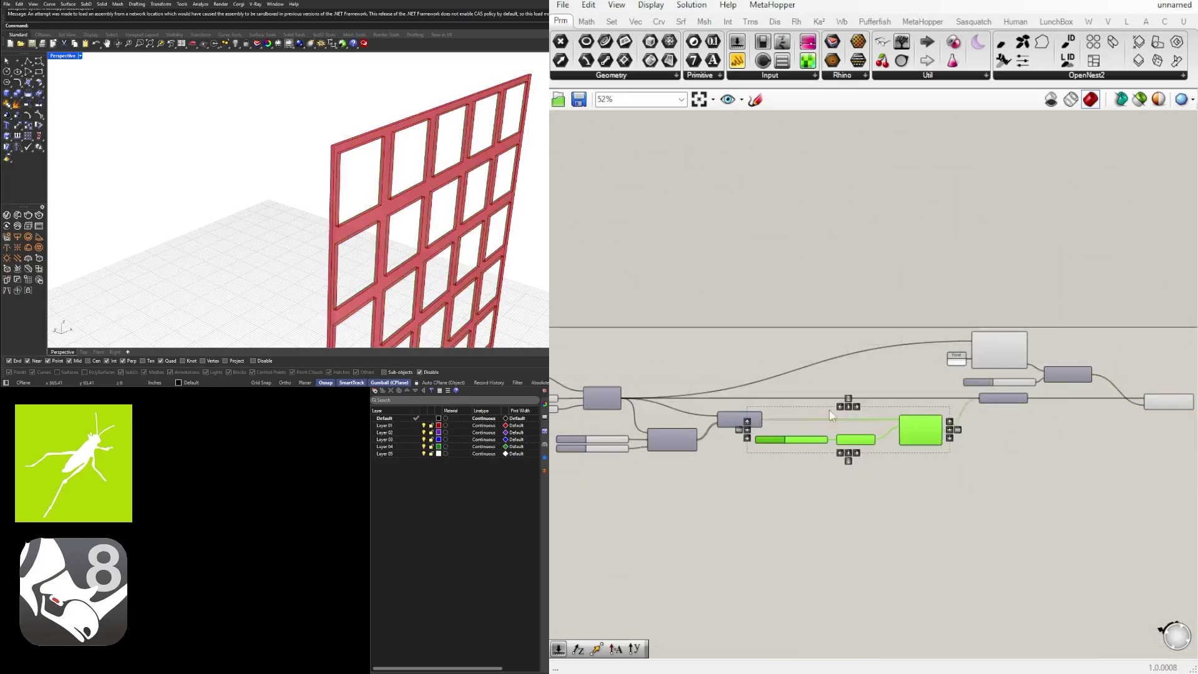
{"action": "middle_click", "coordinate": [843, 400]}
{"action": "left_click", "coordinate": [867, 370]}
{"action": "left_click", "coordinate": [906, 327]}
Hide the preview of Evaluate Surface so its point and frame are not drawn on the wall.
{"action": "scroll", "coordinate": [931, 425], "scroll_direction": "up", "scroll_amount": 3}
{"action": "right_click_drag", "start_coordinate": [1066, 425], "coordinate": [949, 446]}
{"action": "left_click", "coordinate": [932, 331]}
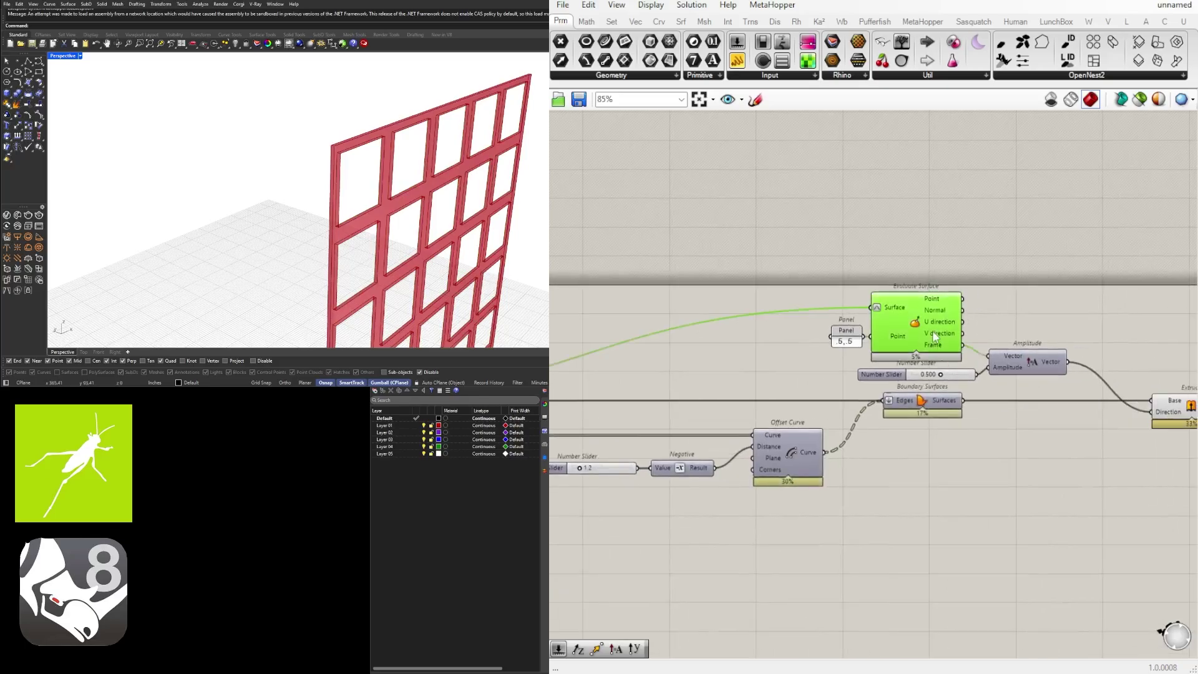
{"action": "right_click_drag", "start_coordinate": [932, 331], "coordinate": [754, 340]}
{"action": "left_click", "coordinate": [926, 329]}
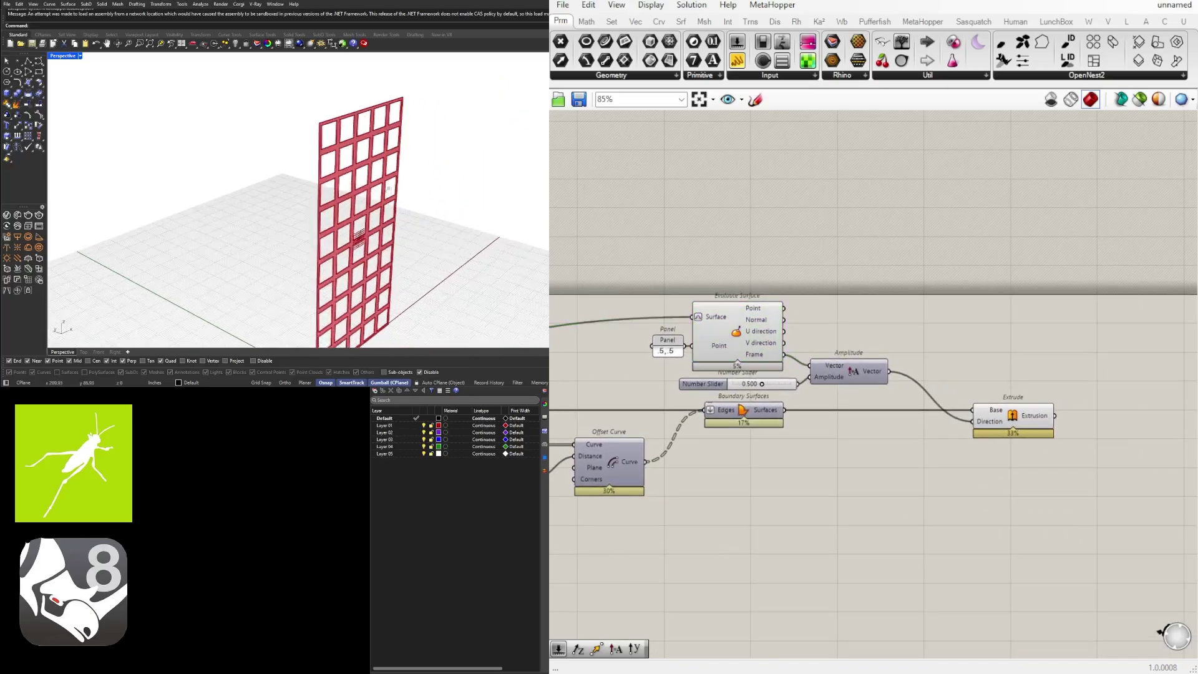
{"action": "left_click", "coordinate": [736, 337]}
{"action": "middle_click", "coordinate": [728, 325]}
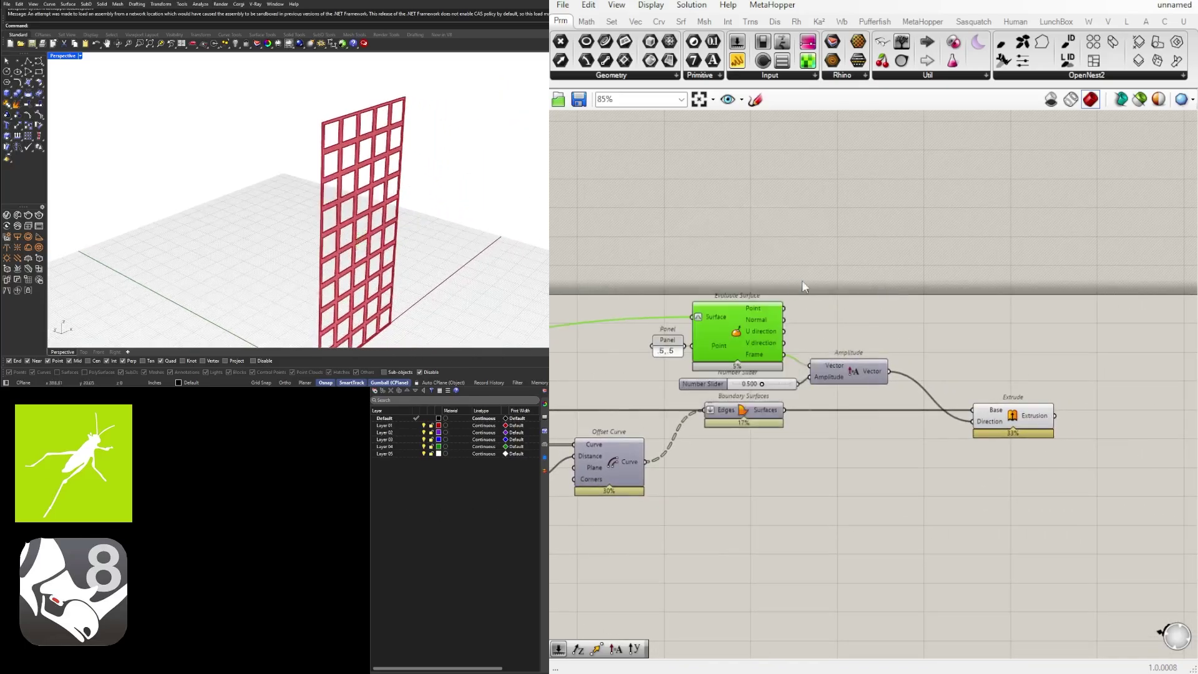
{"action": "left_click", "coordinate": [802, 280]}
Turn the Boundary Surfaces preview on and back off to compare it with the extruded frame.
{"action": "right_click_drag", "start_coordinate": [1041, 360], "coordinate": [908, 350]}
{"action": "right_click_drag", "start_coordinate": [589, 421], "coordinate": [771, 375]}
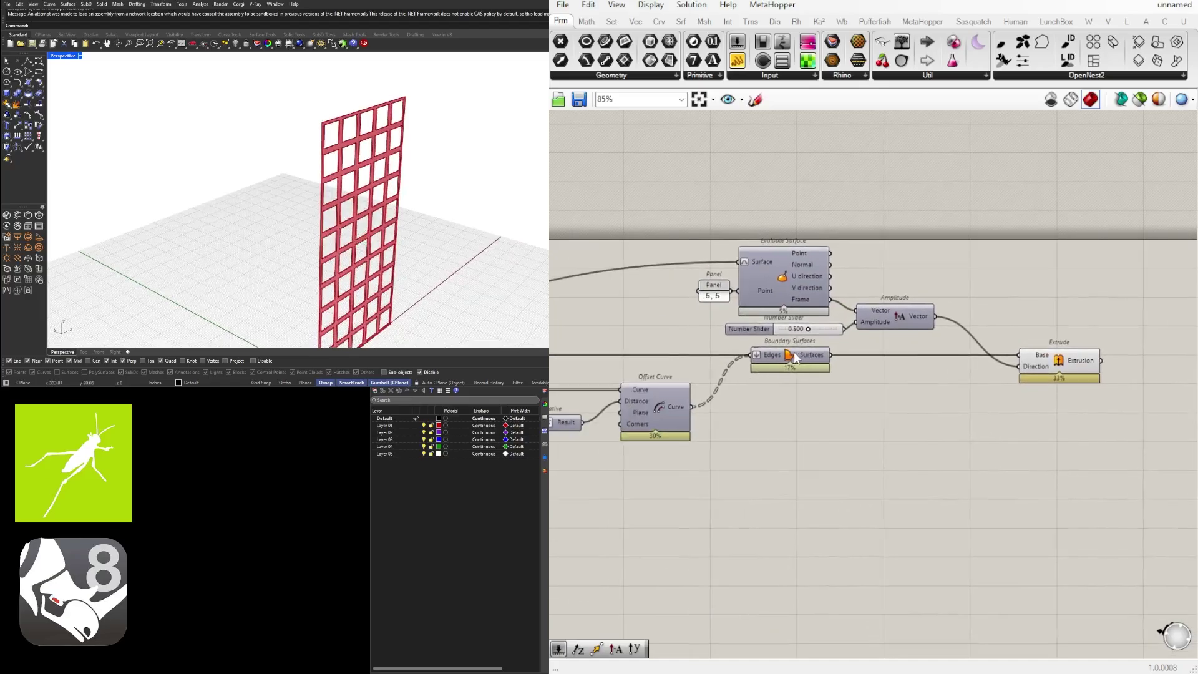
{"action": "left_click", "coordinate": [793, 353]}
{"action": "middle_click", "coordinate": [794, 353]}
{"action": "left_click", "coordinate": [781, 395]}
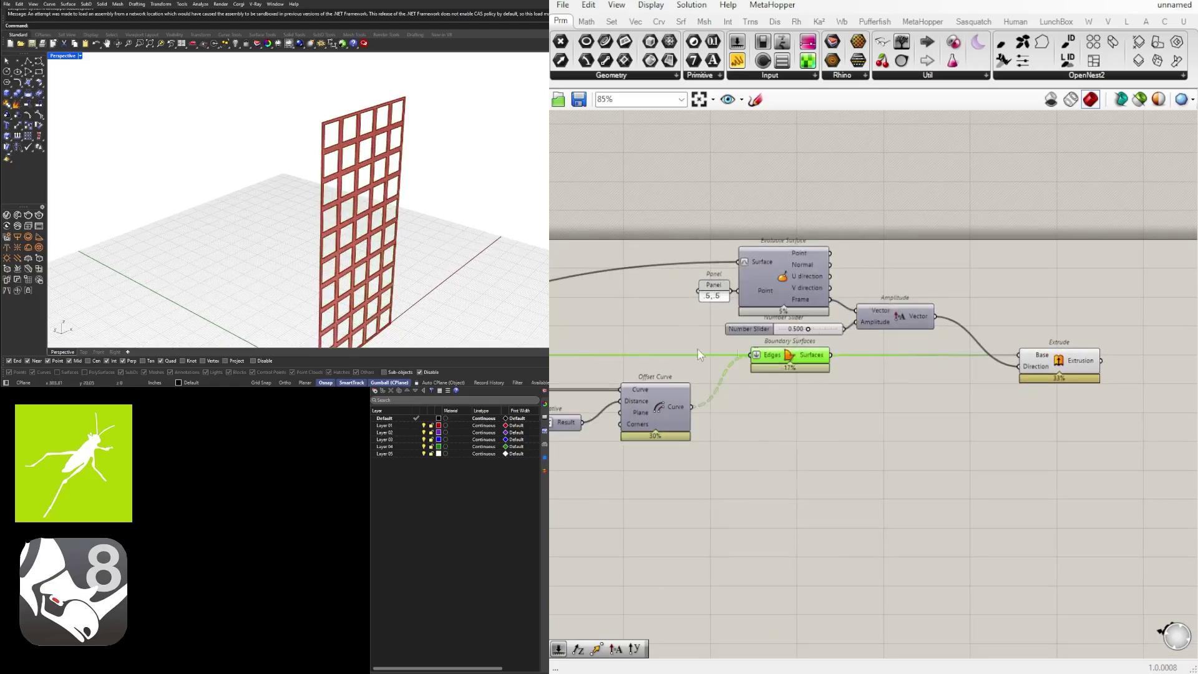
{"action": "middle_click", "coordinate": [805, 357]}
{"action": "left_click", "coordinate": [793, 395]}
Turn the Offset Curve preview on and back off to compare its outlines with the extruded frame.
{"action": "scroll", "coordinate": [679, 404], "scroll_direction": "up", "scroll_amount": 1}
{"action": "left_click", "coordinate": [653, 408]}
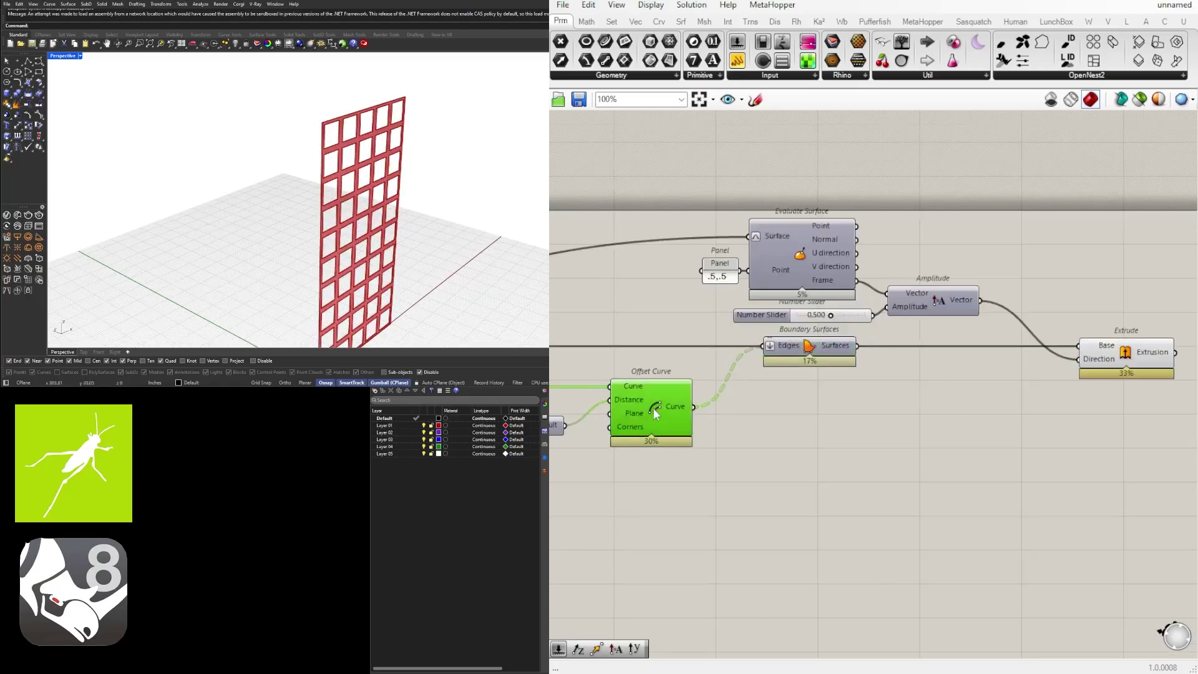
{"action": "scroll", "coordinate": [666, 405], "scroll_direction": "up", "scroll_amount": 1}
{"action": "middle_click", "coordinate": [667, 406]}
{"action": "left_click", "coordinate": [693, 379]}
{"action": "middle_click", "coordinate": [656, 420]}
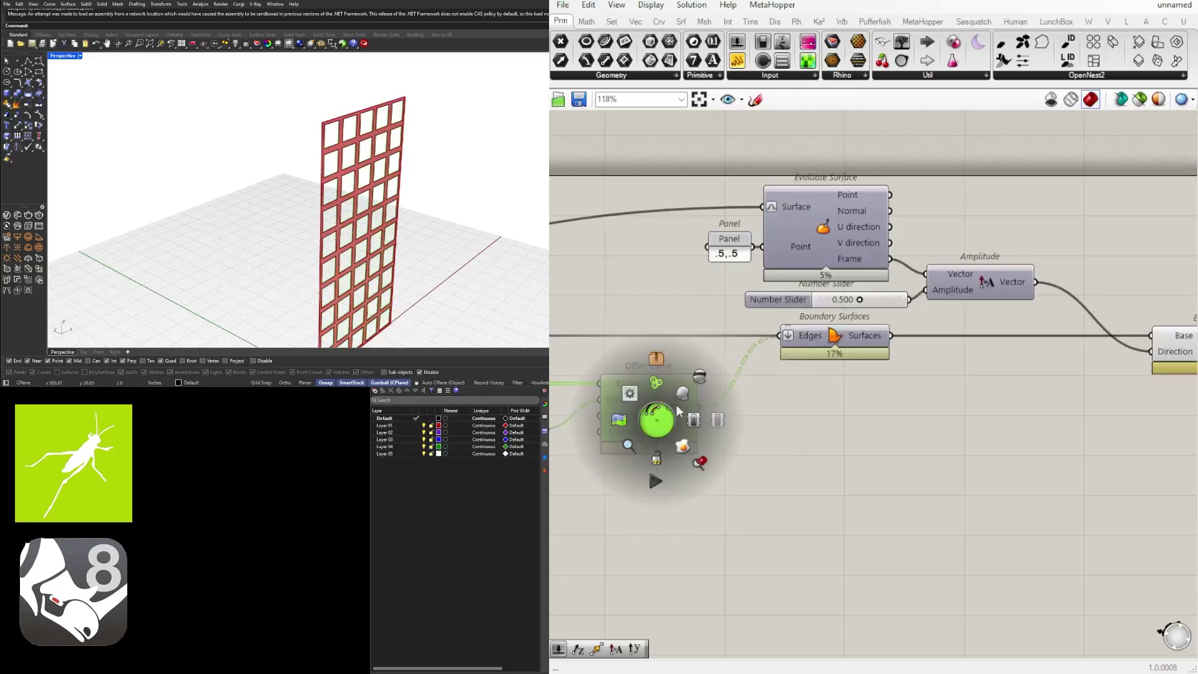
{"action": "left_click", "coordinate": [697, 379]}
Add a second Boundary Surfaces component and feed its Edges from the Offset Curve output to fill the panel openings.
{"action": "right_click_drag", "start_coordinate": [744, 423], "coordinate": [885, 402]}
{"action": "scroll", "coordinate": [884, 402], "scroll_direction": "down", "scroll_amount": 2}
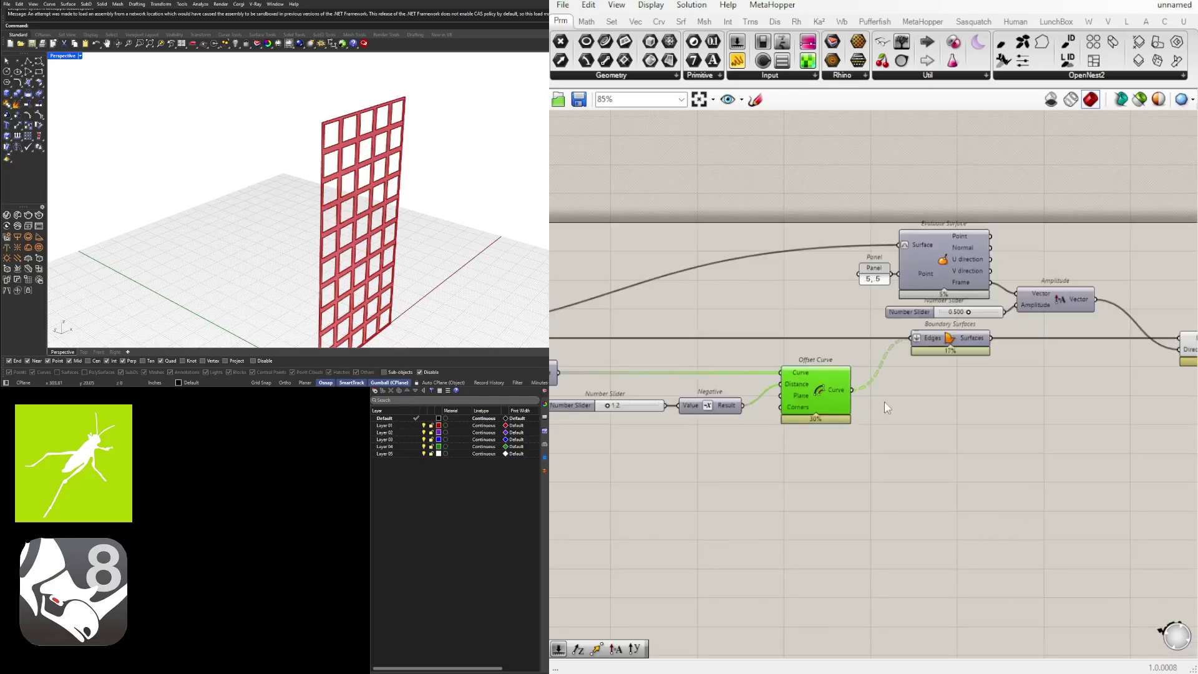
{"action": "double_click", "coordinate": [885, 402]}
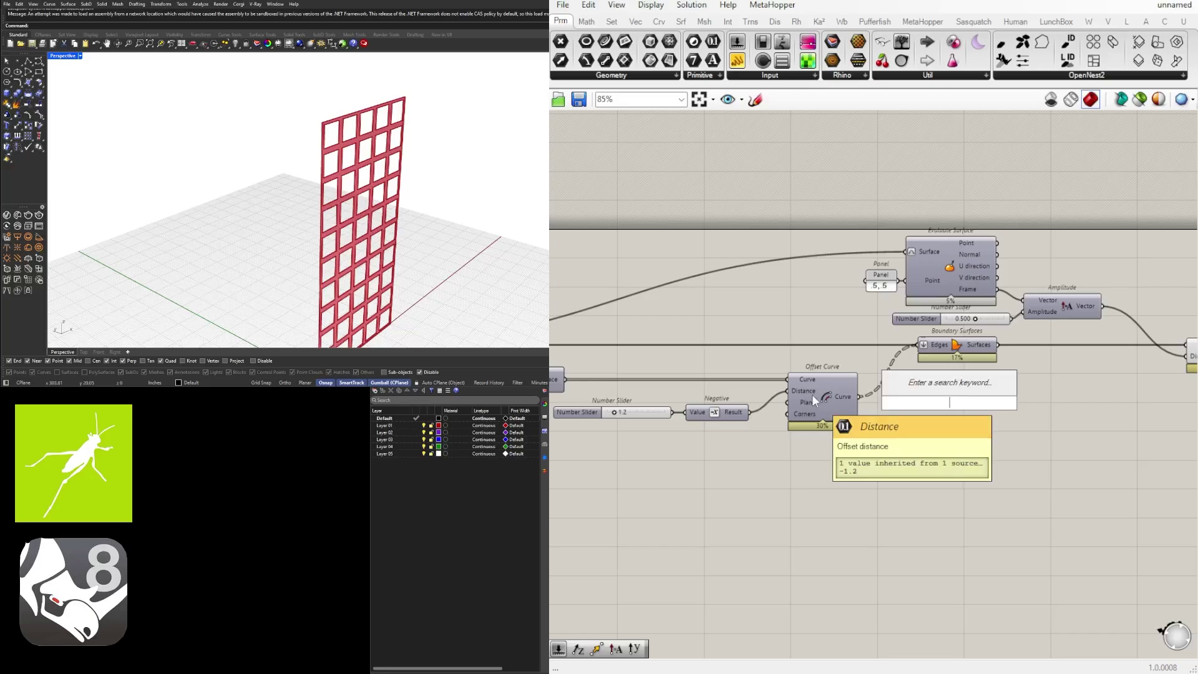
{"action": "type", "text": "BOUND"}
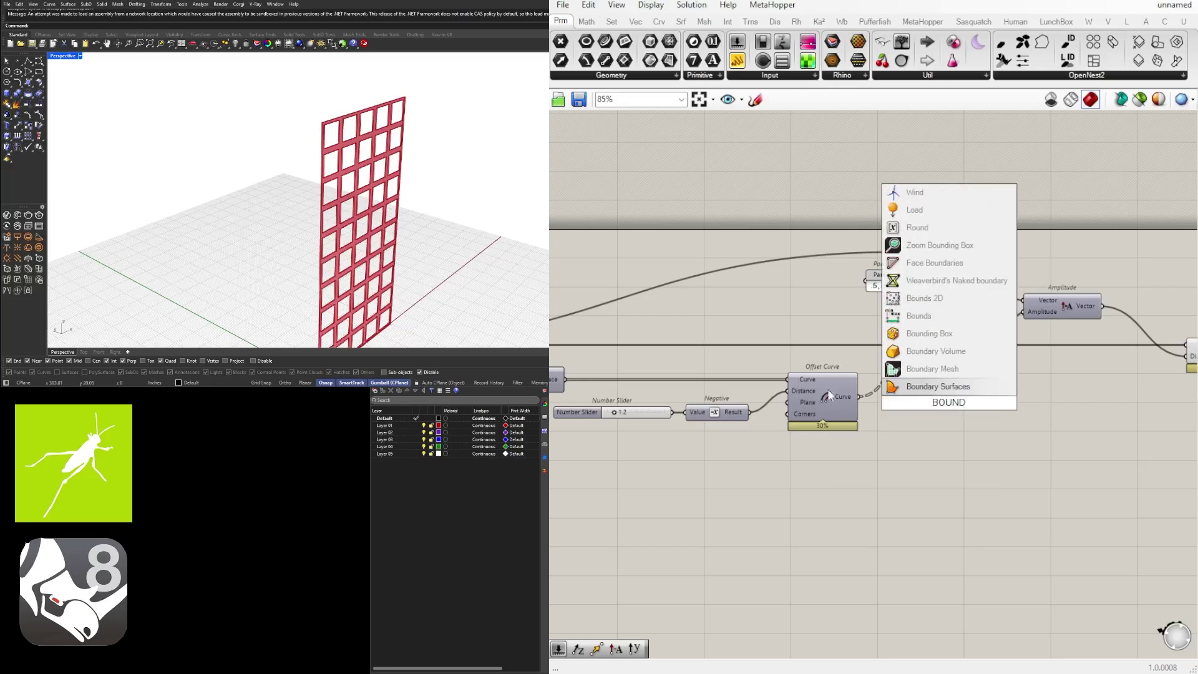
{"action": "key", "text": "Return"}
{"action": "left_click_drag", "start_coordinate": [912, 402], "coordinate": [960, 397]}
{"action": "scroll", "coordinate": [372, 108], "scroll_direction": "up", "scroll_amount": 3}
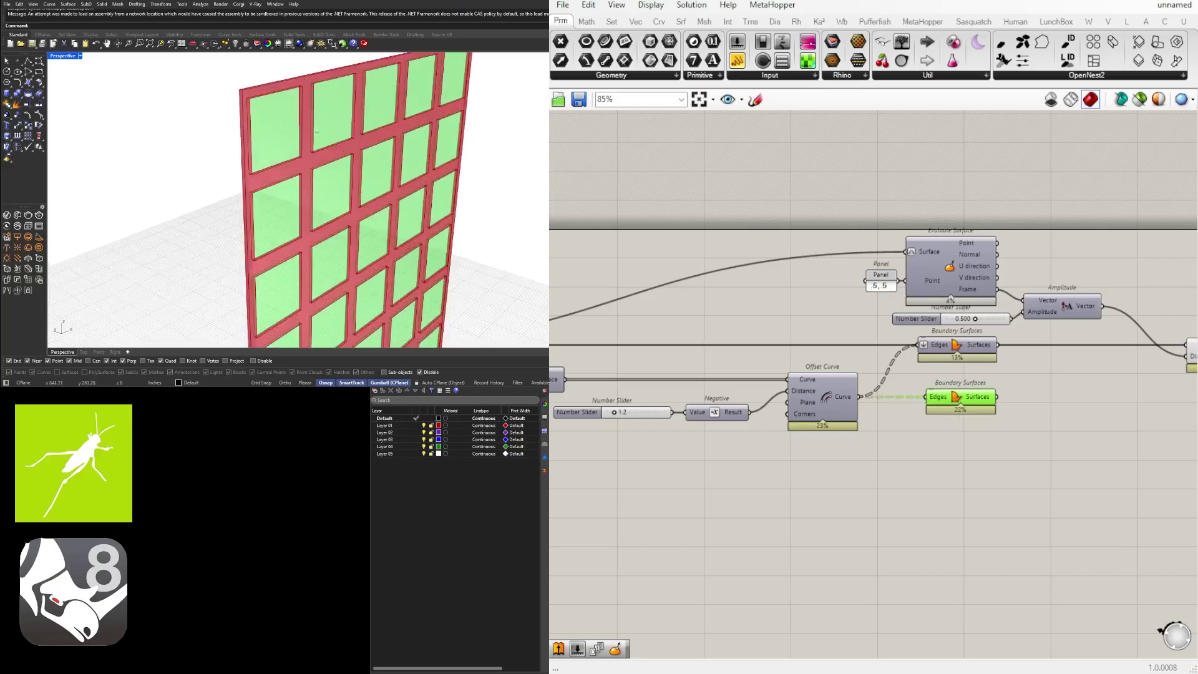
Duplicate the Evaluate Surface, point panel, number slider and Amplitude components below the originals.
{"action": "right_click_drag", "start_coordinate": [1114, 369], "coordinate": [997, 373]}
{"action": "scroll", "coordinate": [997, 372], "scroll_direction": "down", "scroll_amount": 2}
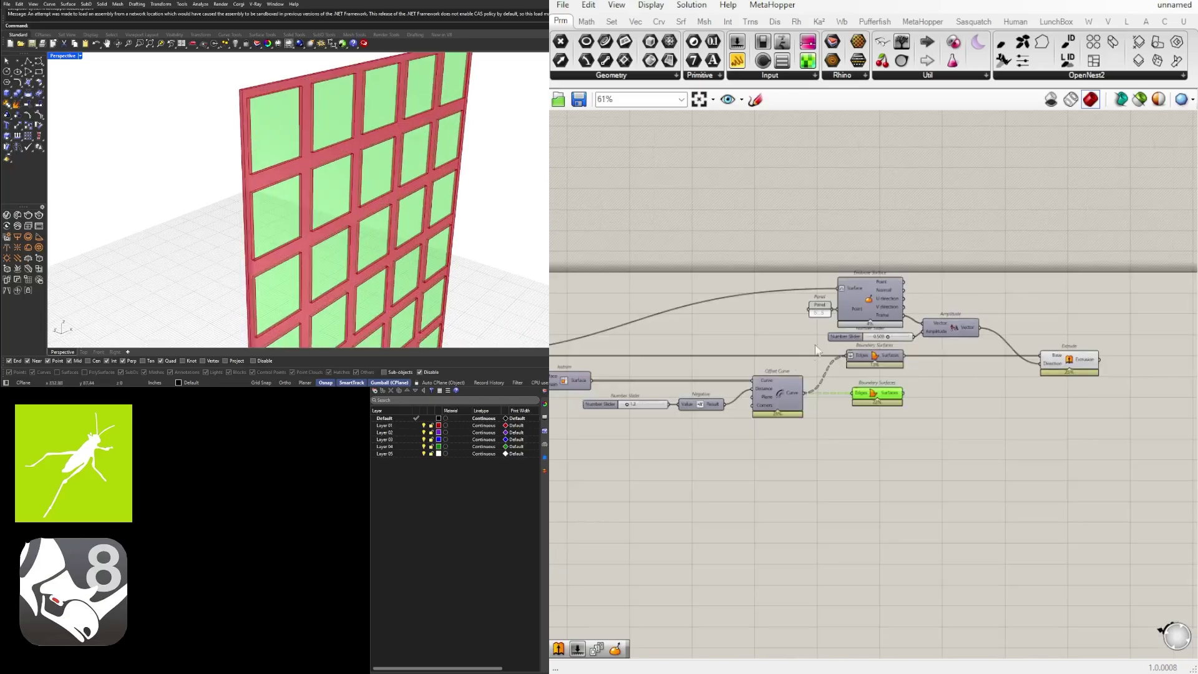
{"action": "scroll", "coordinate": [854, 314], "scroll_direction": "up", "scroll_amount": 3}
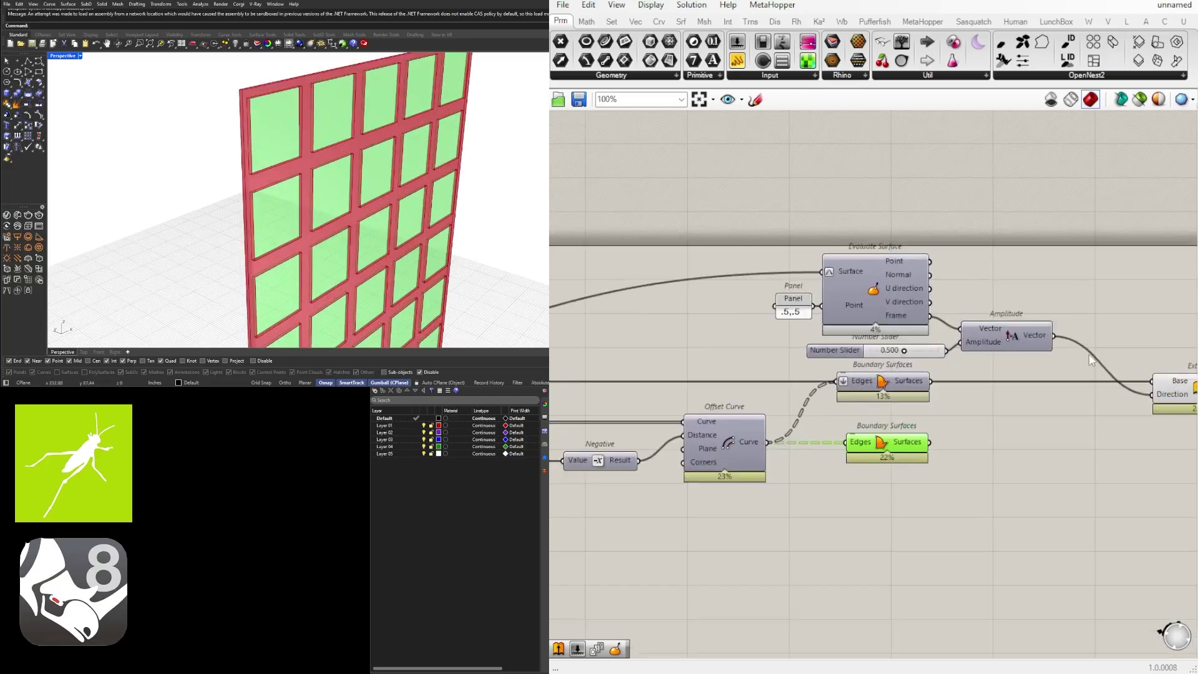
{"action": "left_click_drag", "start_coordinate": [1087, 354], "coordinate": [783, 247]}
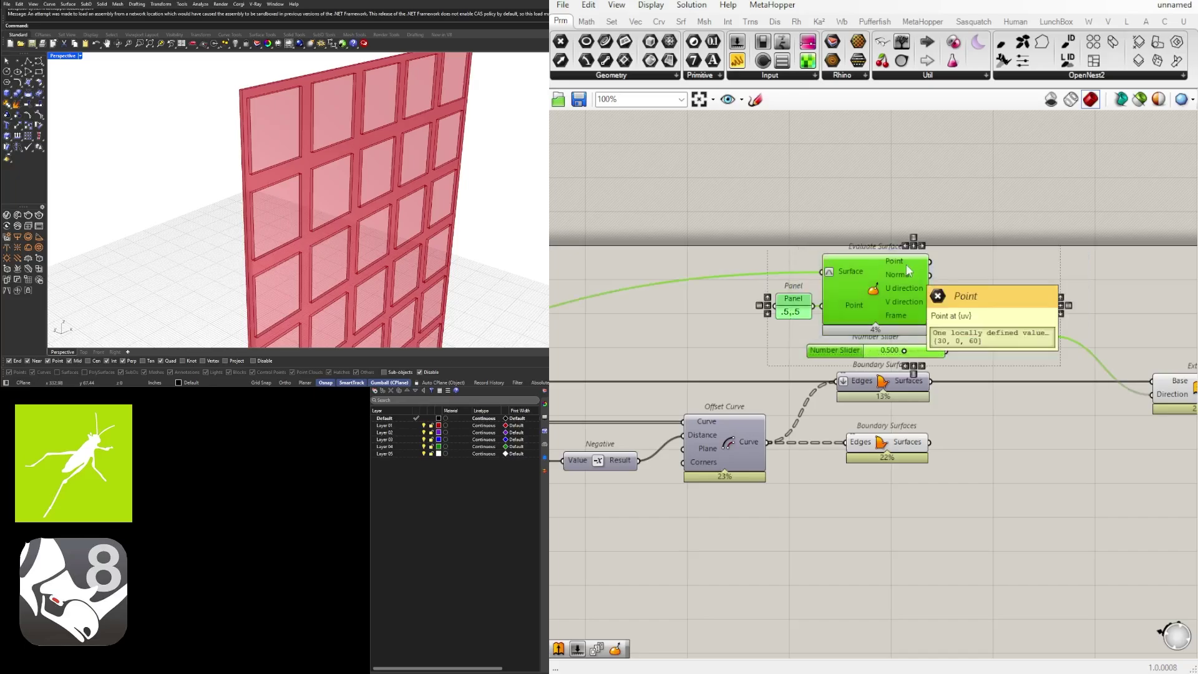
{"action": "right_click_drag", "start_coordinate": [940, 266], "coordinate": [854, 175]}
{"action": "scroll", "coordinate": [854, 176], "scroll_direction": "down", "scroll_amount": 1}
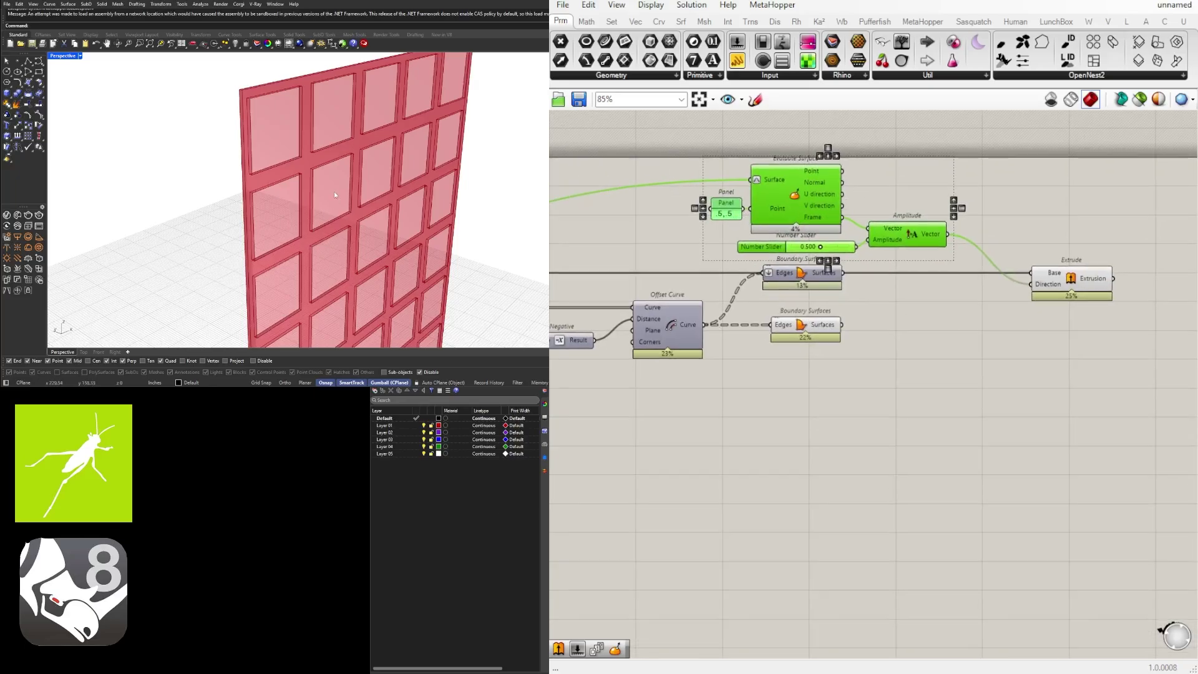
{"action": "left_click_drag", "start_coordinate": [810, 201], "coordinate": [925, 364], "text": "alt"}
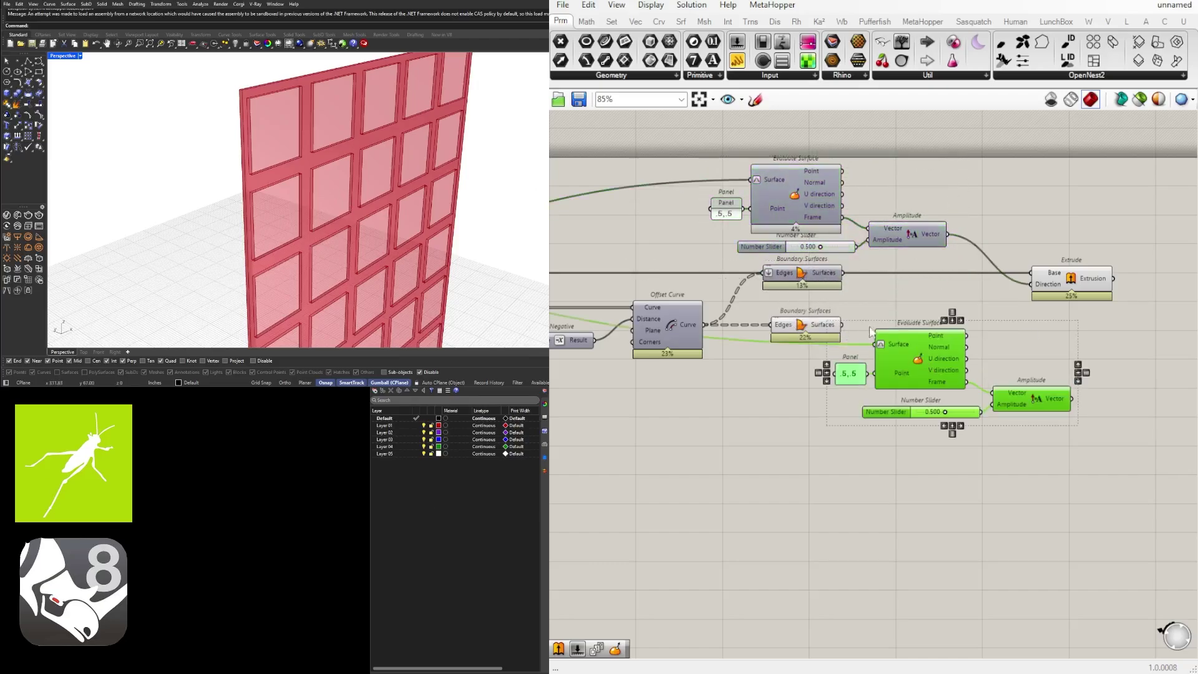
Connect the second Boundary Surfaces output to the copied Evaluate Surface's Surface input and align the copied slider with Amplitude.
{"action": "left_click", "coordinate": [965, 416]}
{"action": "scroll", "coordinate": [965, 416], "scroll_direction": "up", "scroll_amount": 4}
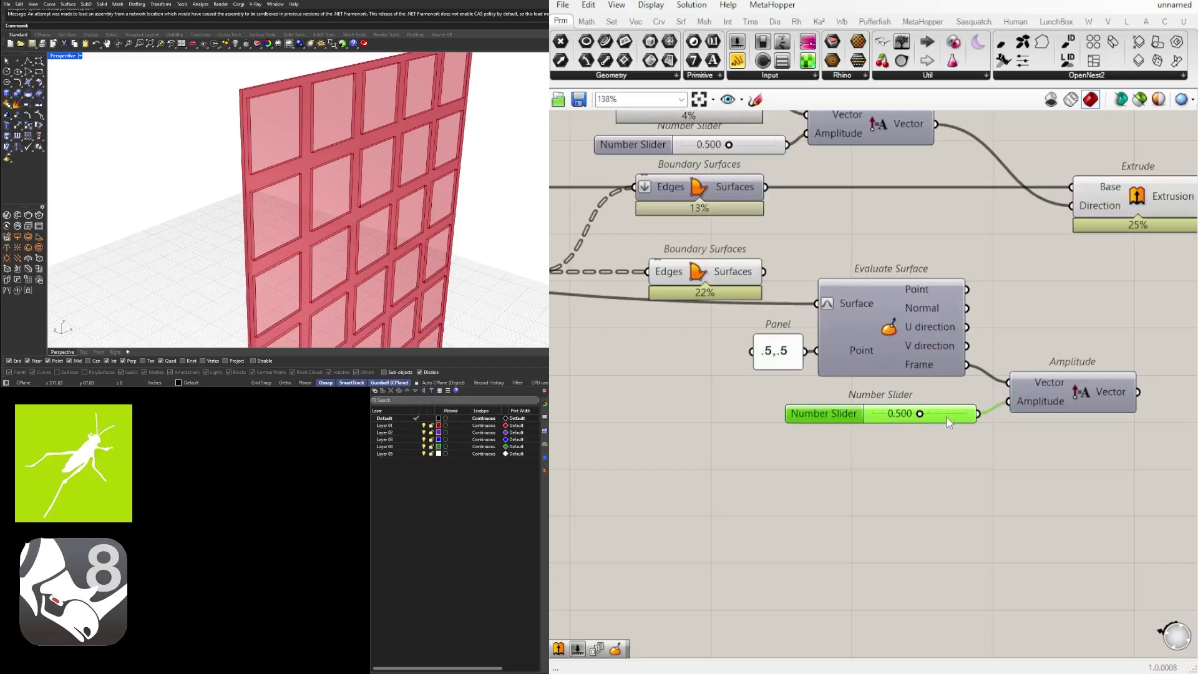
{"action": "left_click", "coordinate": [781, 283]}
{"action": "left_click_drag", "start_coordinate": [791, 287], "coordinate": [817, 304]}
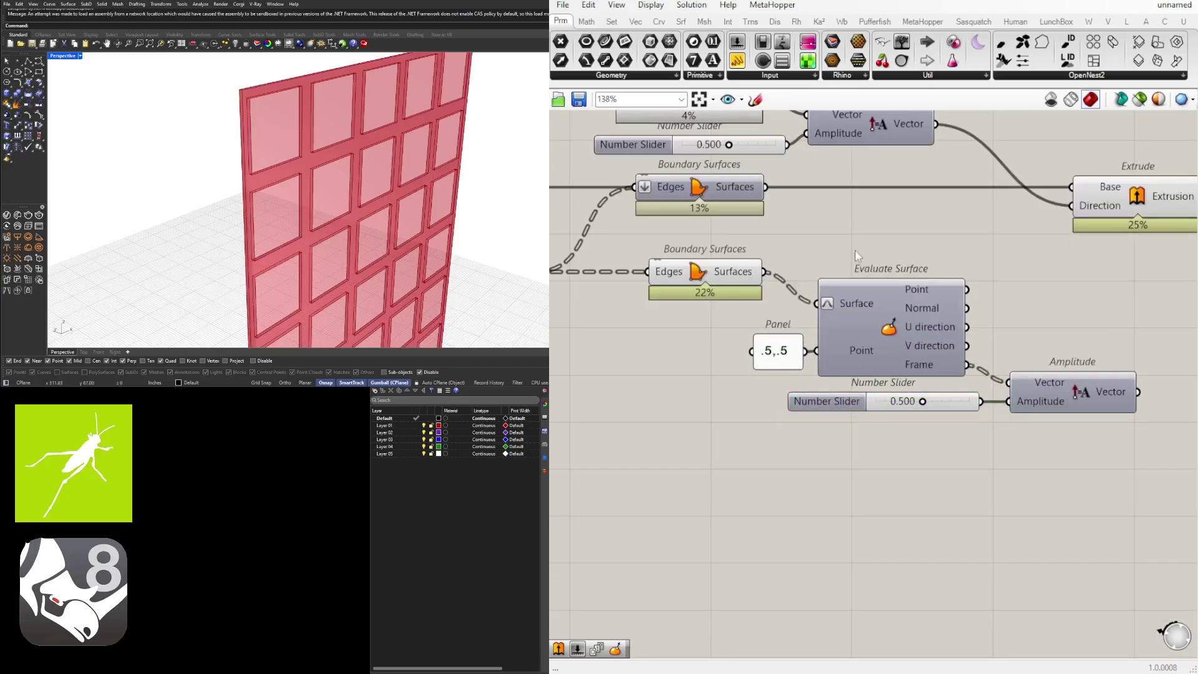
Duplicate the Extrude component and feed its Direction only from the copied Amplitude vector.
{"action": "scroll", "coordinate": [983, 353], "scroll_direction": "down", "scroll_amount": 3}
{"action": "right_click_drag", "start_coordinate": [1054, 343], "coordinate": [849, 380]}
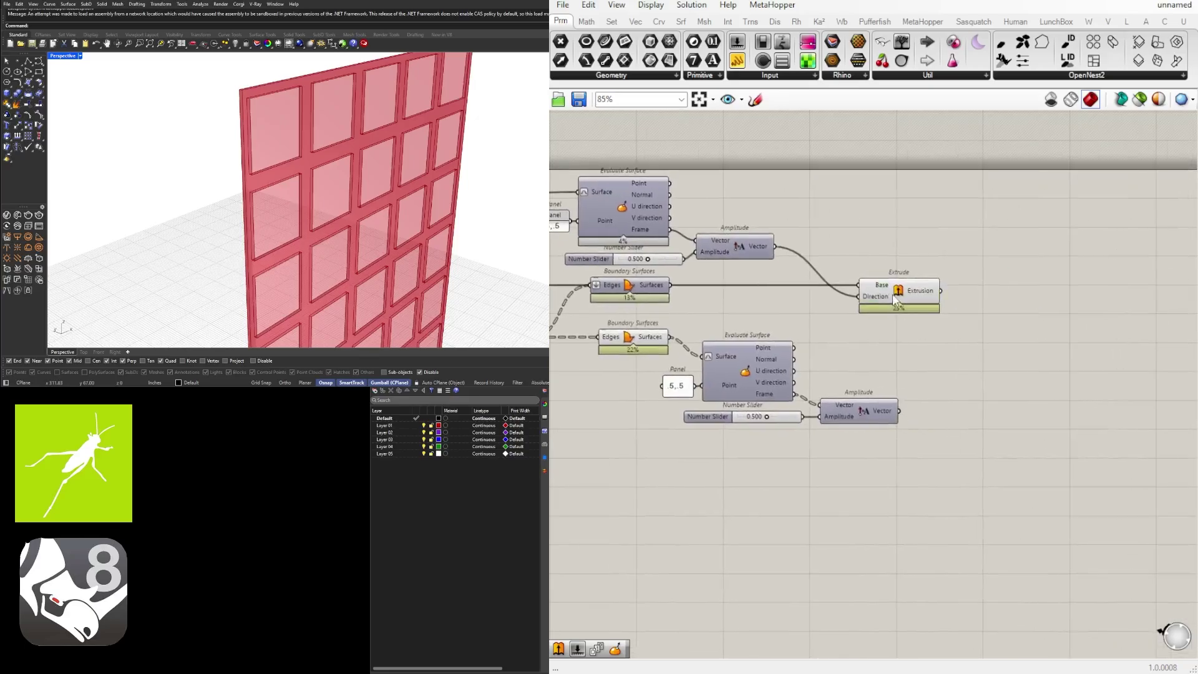
{"action": "left_click_drag", "start_coordinate": [892, 299], "coordinate": [936, 421], "text": "alt"}
{"action": "scroll", "coordinate": [895, 411], "scroll_direction": "up", "scroll_amount": 2}
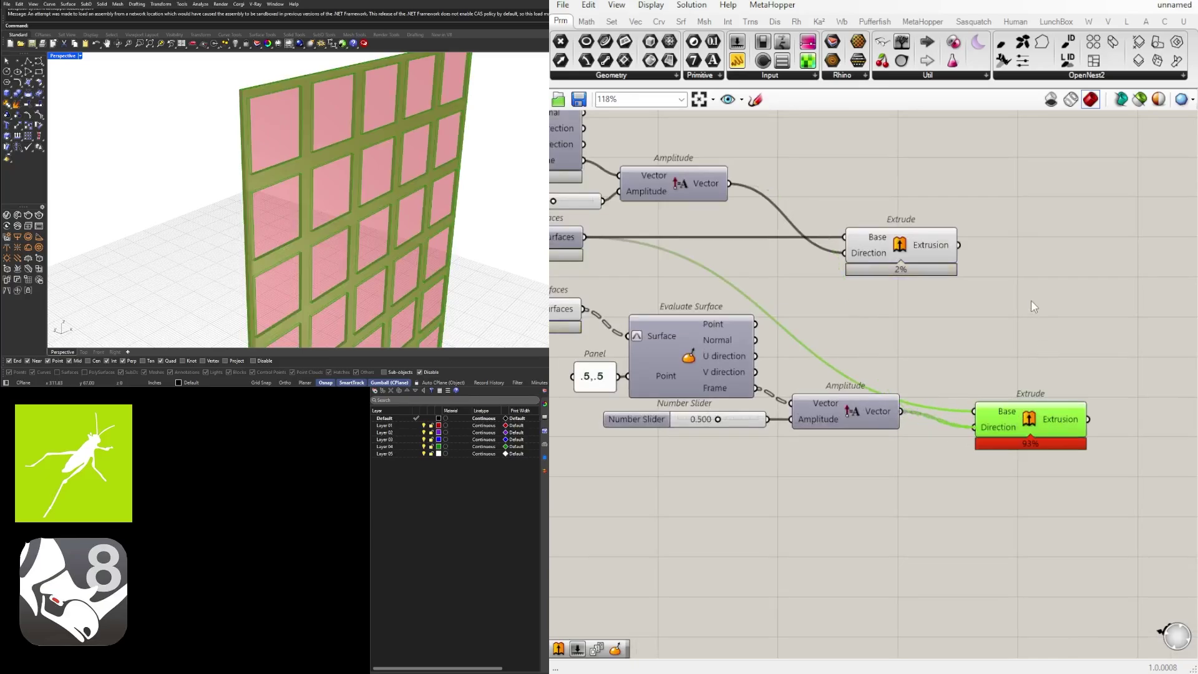
{"action": "left_click_drag", "start_coordinate": [1028, 427], "coordinate": [1028, 335]}
{"action": "left_click", "coordinate": [929, 412]}
Reposition the copied components and replace the new Extrude's Base input with the second Boundary Surfaces output.
{"action": "scroll", "coordinate": [923, 417], "scroll_direction": "down", "scroll_amount": 2}
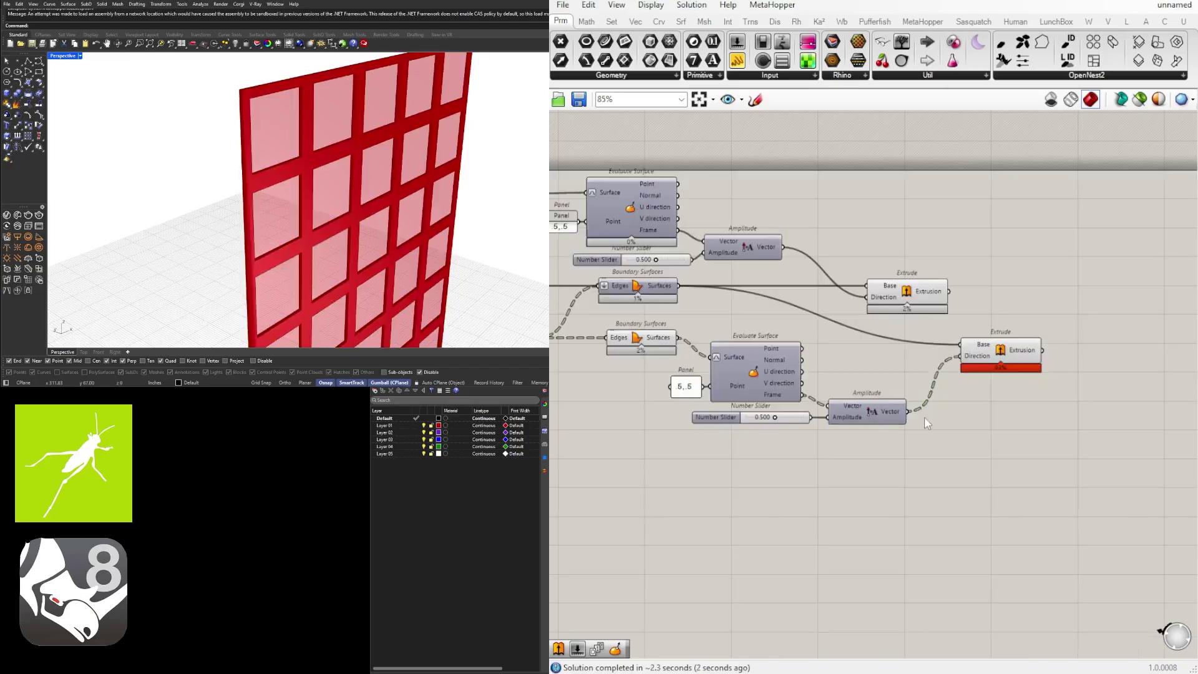
{"action": "right_click_drag", "start_coordinate": [925, 420], "coordinate": [1037, 383]}
{"action": "left_click_drag", "start_coordinate": [1003, 437], "coordinate": [776, 326]}
{"action": "left_click_drag", "start_coordinate": [870, 325], "coordinate": [874, 362]}
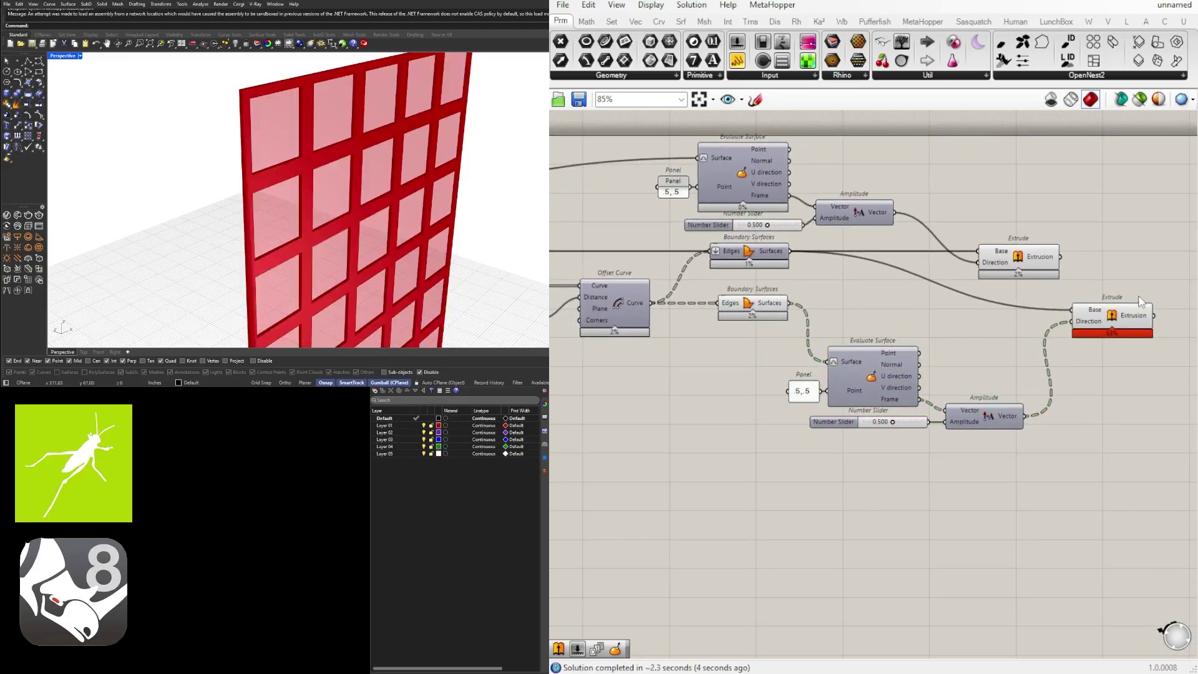
{"action": "left_click_drag", "start_coordinate": [1126, 316], "coordinate": [1132, 302]}
{"action": "left_click_drag", "start_coordinate": [789, 305], "coordinate": [1079, 305]}
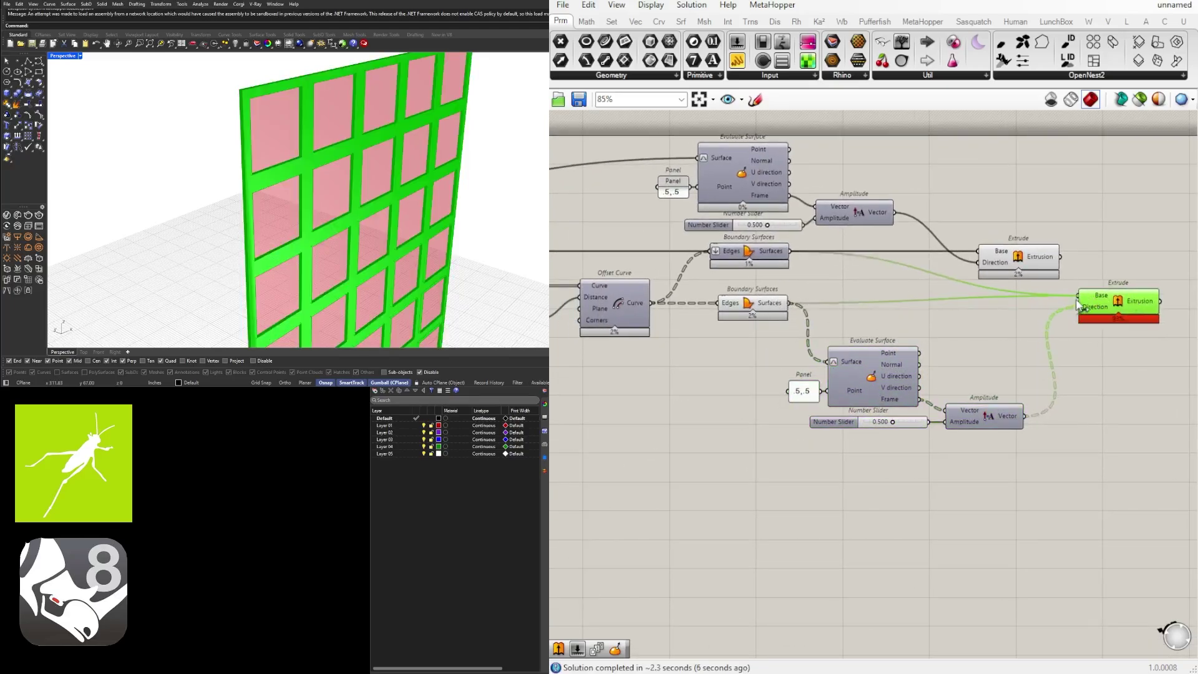
{"action": "left_click", "coordinate": [1128, 416]}
Tidy the layout by shifting the copied Evaluate Surface group and the new Extrude component slightly.
{"action": "left_click_drag", "start_coordinate": [1072, 499], "coordinate": [808, 344]}
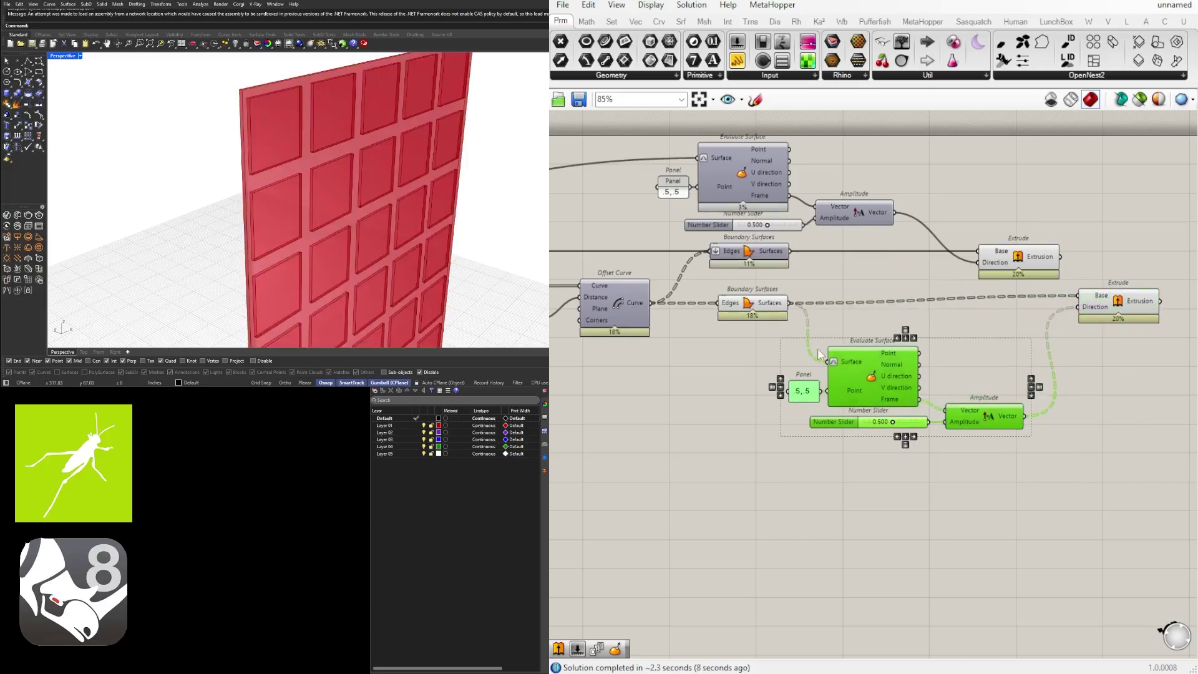
{"action": "left_click_drag", "start_coordinate": [889, 371], "coordinate": [879, 346]}
{"action": "left_click", "coordinate": [1128, 337]}
{"action": "left_click_drag", "start_coordinate": [1117, 305], "coordinate": [1127, 312]}
{"action": "left_click", "coordinate": [1129, 376]}
Set the copied amplitude slider to 1.000 and check the depth of the panel extrusions.
{"action": "scroll", "coordinate": [892, 399], "scroll_direction": "up", "scroll_amount": 5}
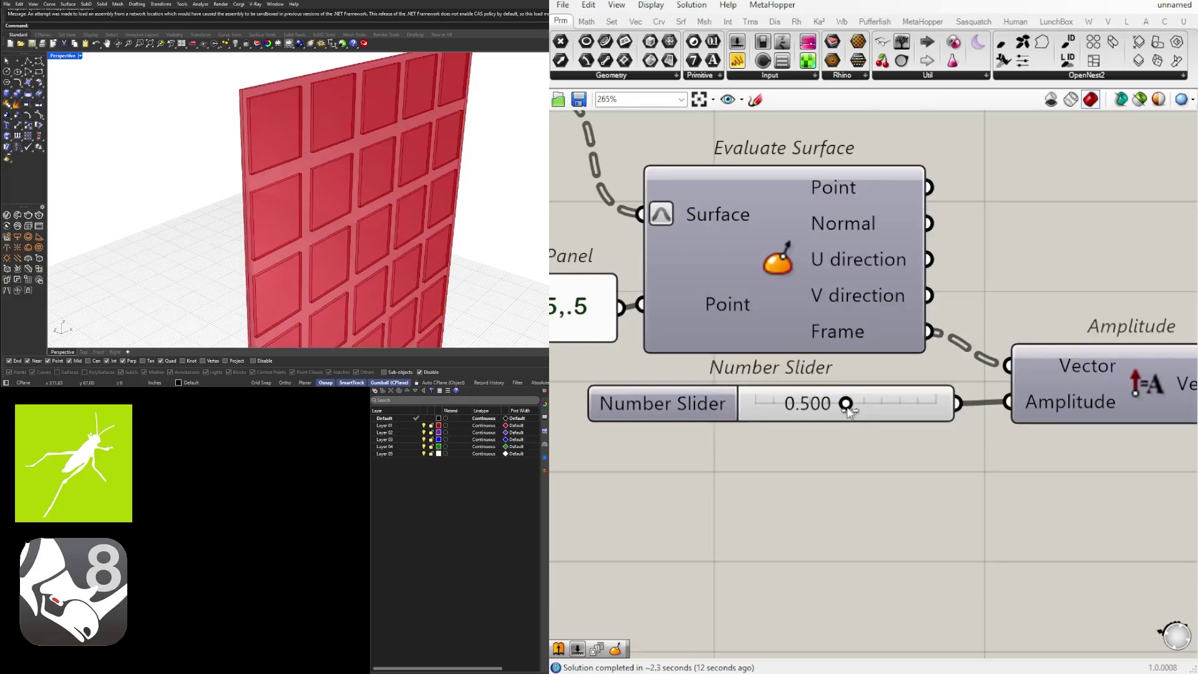
{"action": "left_click_drag", "start_coordinate": [845, 404], "coordinate": [981, 409]}
{"action": "scroll", "coordinate": [334, 187], "scroll_direction": "down", "scroll_amount": 5}
{"action": "scroll", "coordinate": [299, 137], "scroll_direction": "up", "scroll_amount": 6}
{"action": "right_click_drag", "start_coordinate": [312, 143], "coordinate": [400, 153]}
{"action": "scroll", "coordinate": [811, 399], "scroll_direction": "down", "scroll_amount": 4}
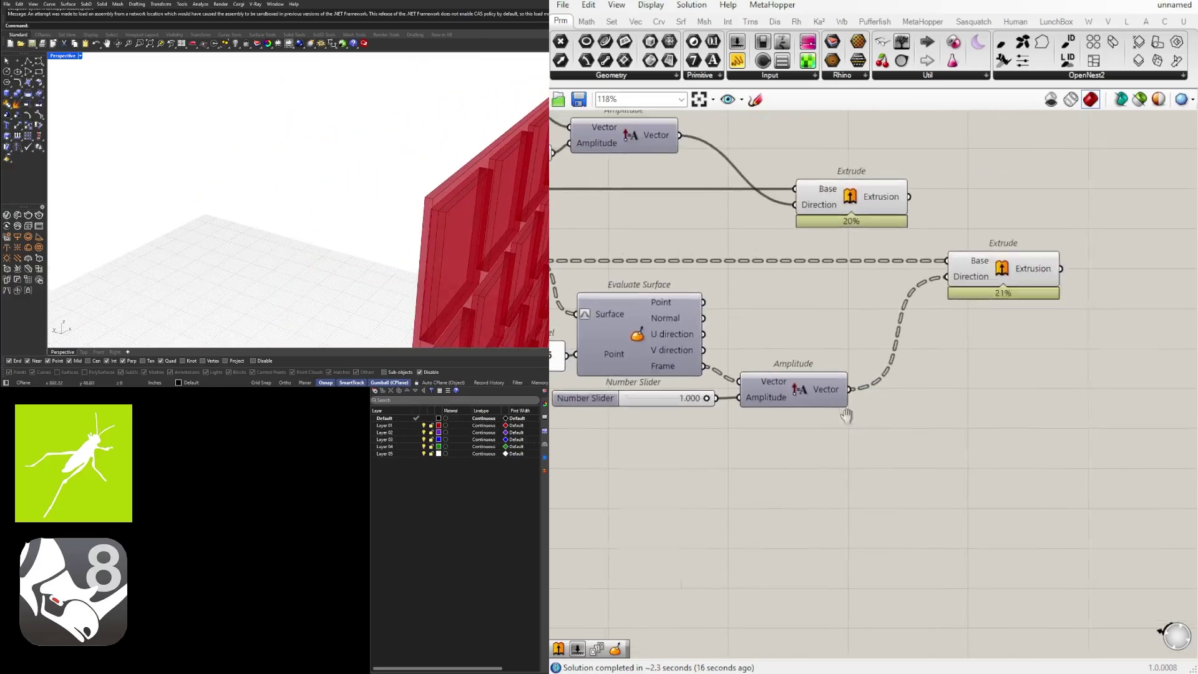
Raise the copied amplitude slider's maximum to 10 and set its value to about 2.853.
{"action": "scroll", "coordinate": [736, 405], "scroll_direction": "up", "scroll_amount": 3}
{"action": "double_click", "coordinate": [724, 404]}
{"action": "double_click", "coordinate": [786, 443]}
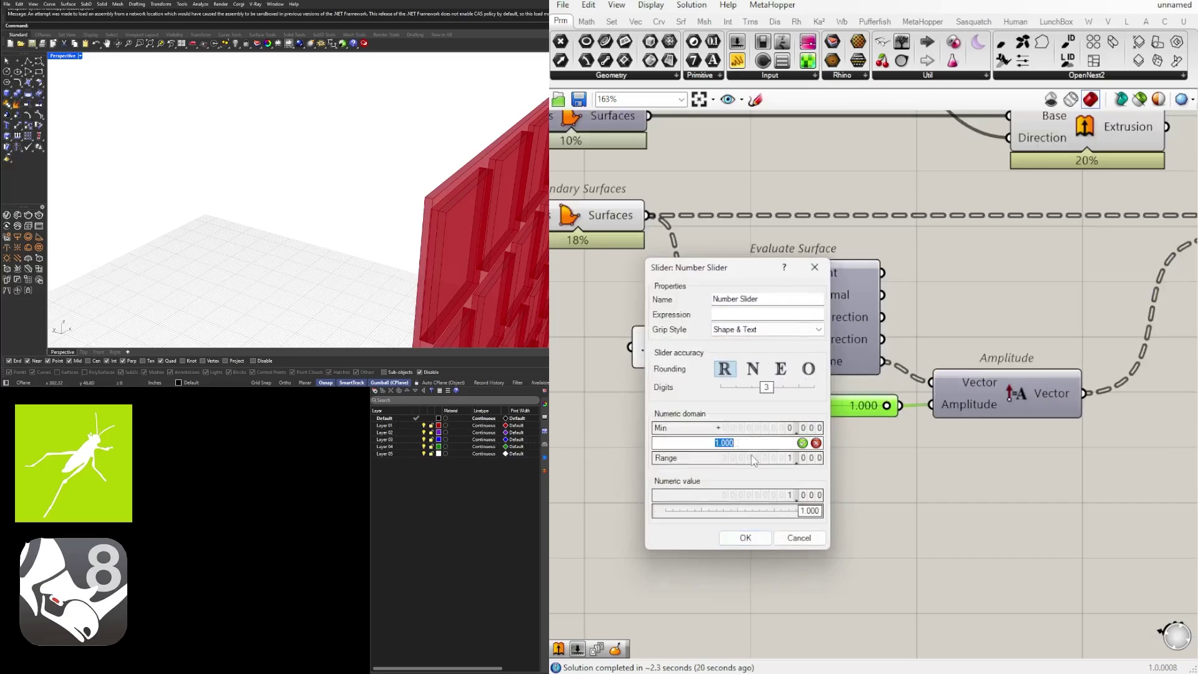
{"action": "type", "text": "10"}
{"action": "left_click", "coordinate": [744, 537]}
{"action": "scroll", "coordinate": [714, 412], "scroll_direction": "up", "scroll_amount": 4}
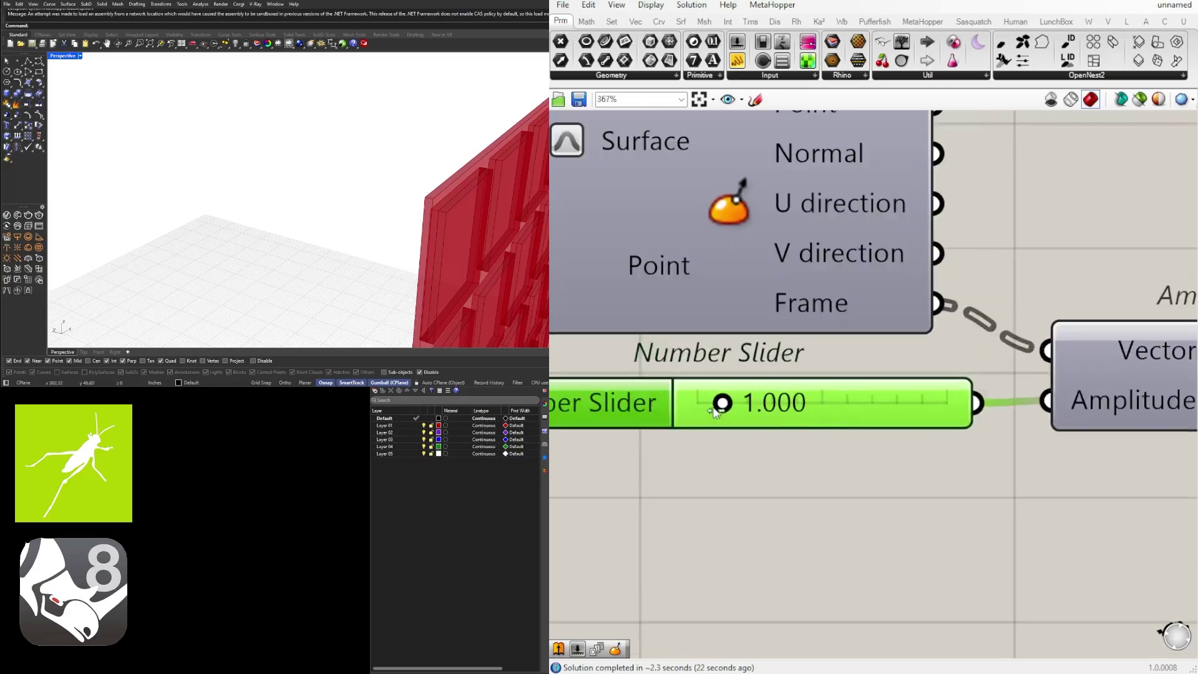
{"action": "left_click_drag", "start_coordinate": [715, 410], "coordinate": [766, 409]}
{"action": "scroll", "coordinate": [774, 406], "scroll_direction": "down", "scroll_amount": 8}
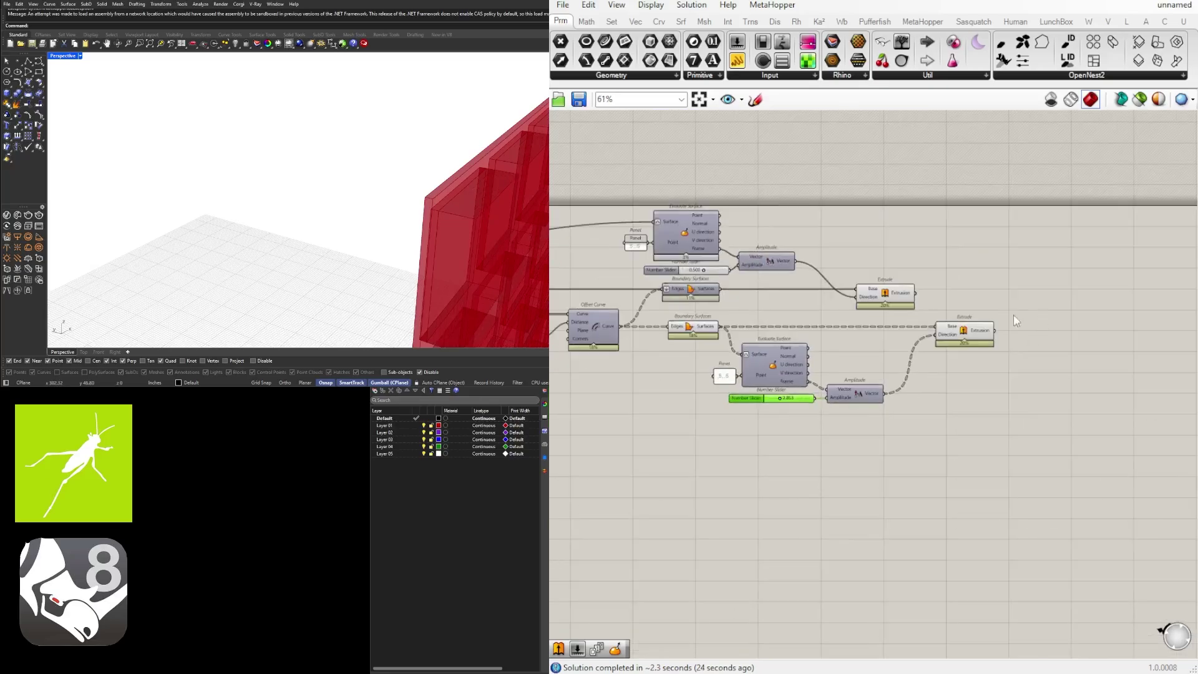
Highlight the second Extrude result to examine how the panels sit within the frame.
{"action": "left_click", "coordinate": [963, 334]}
{"action": "right_click_drag", "start_coordinate": [437, 213], "coordinate": [343, 193]}
{"action": "scroll", "coordinate": [350, 193], "scroll_direction": "down", "scroll_amount": 6}
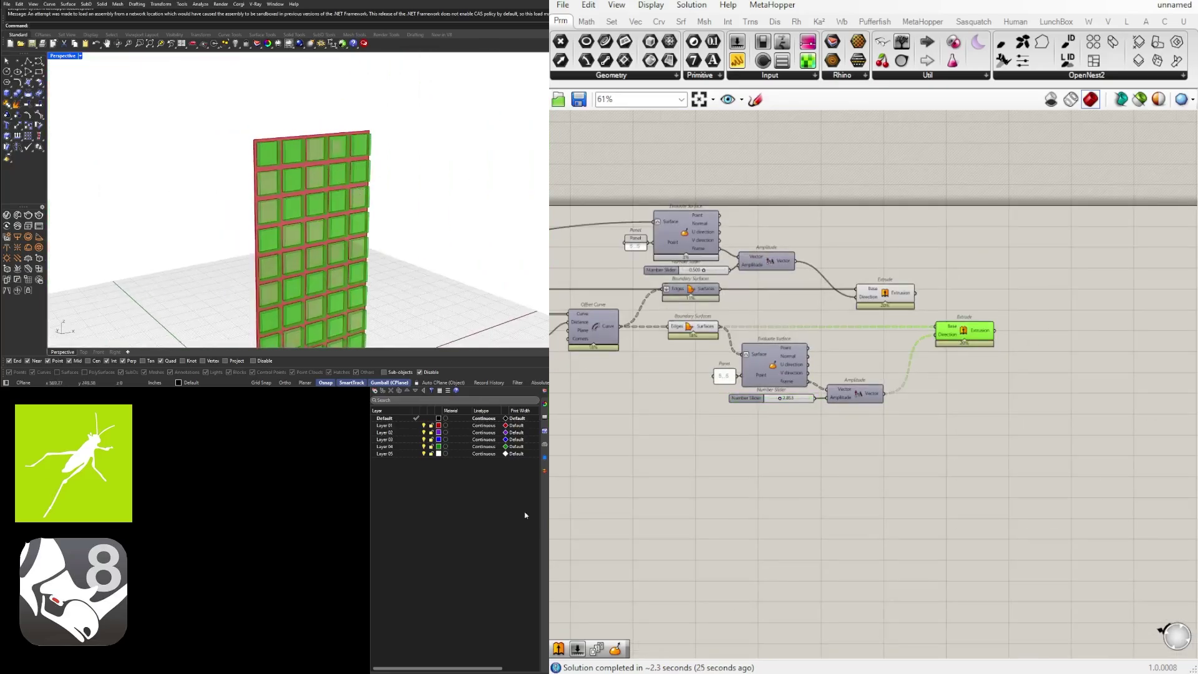
{"action": "left_click", "coordinate": [938, 380]}
Turn off the preview of the second Boundary Surfaces component.
{"action": "right_click_drag", "start_coordinate": [938, 379], "coordinate": [1057, 384]}
{"action": "scroll", "coordinate": [811, 337], "scroll_direction": "up", "scroll_amount": 3}
{"action": "left_click", "coordinate": [809, 331]}
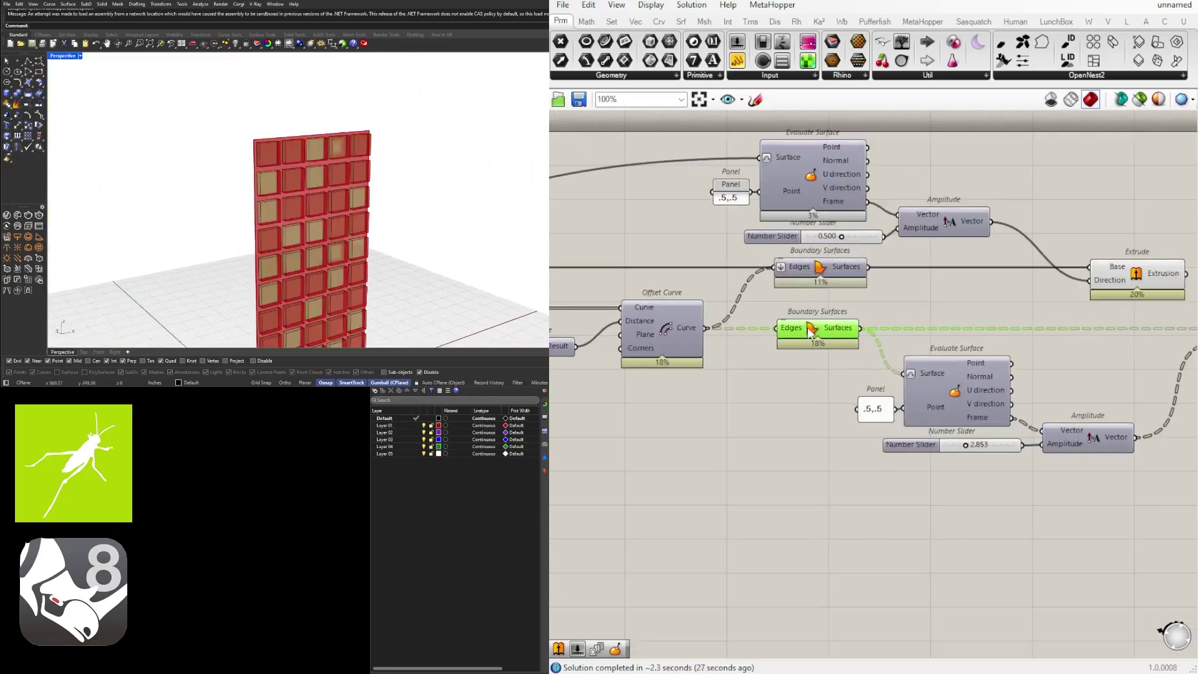
{"action": "middle_click", "coordinate": [809, 332]}
{"action": "left_click", "coordinate": [844, 287]}
{"action": "left_click", "coordinate": [940, 298]}
Examine the extruded panels up close and across the whole wall, highlighting the second Extrude result.
{"action": "right_click_drag", "start_coordinate": [293, 193], "coordinate": [396, 189]}
{"action": "scroll", "coordinate": [395, 189], "scroll_direction": "down", "scroll_amount": 4}
{"action": "scroll", "coordinate": [811, 399], "scroll_direction": "down", "scroll_amount": 1}
{"action": "right_click_drag", "start_coordinate": [1173, 452], "coordinate": [953, 421]}
{"action": "scroll", "coordinate": [954, 423], "scroll_direction": "up", "scroll_amount": 1}
{"action": "left_click", "coordinate": [986, 312]}
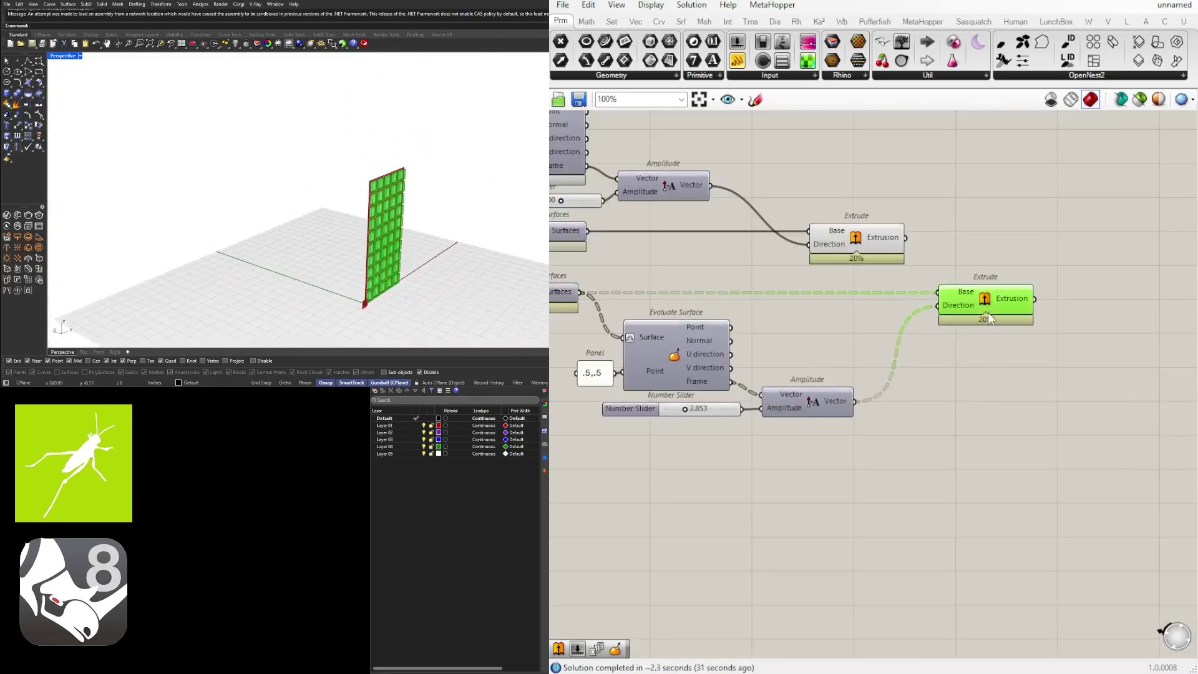
{"action": "left_click", "coordinate": [978, 402]}
{"action": "scroll", "coordinate": [373, 187], "scroll_direction": "up", "scroll_amount": 12}
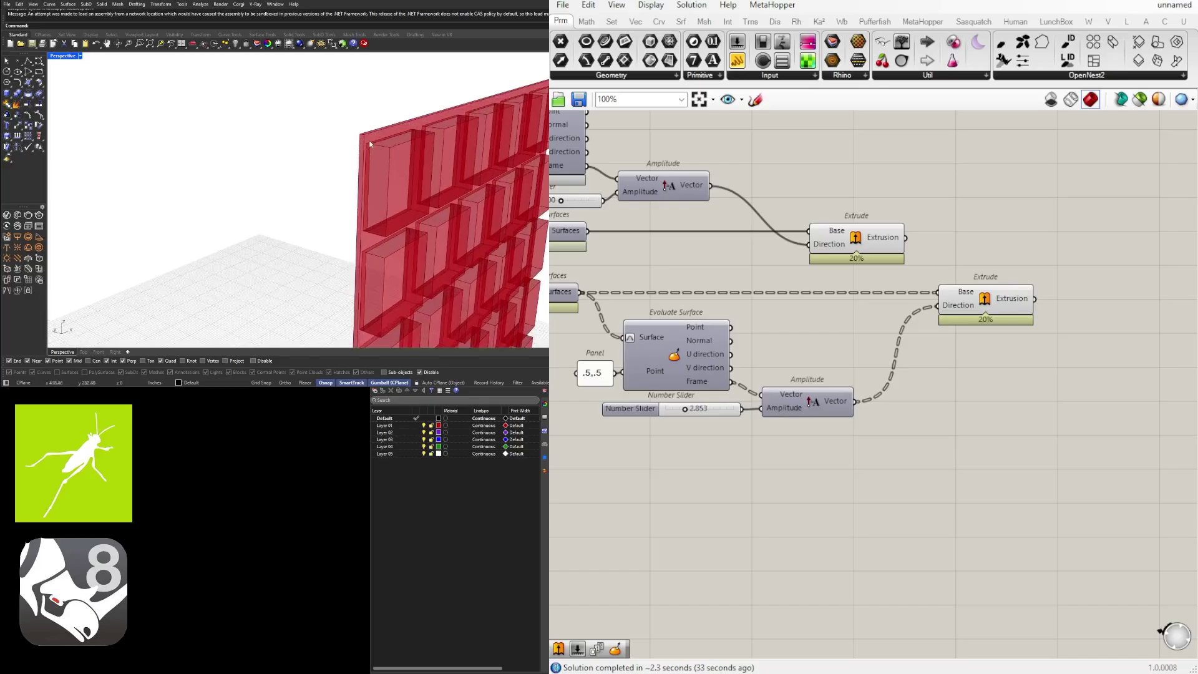
{"action": "scroll", "coordinate": [375, 147], "scroll_direction": "down", "scroll_amount": 8}
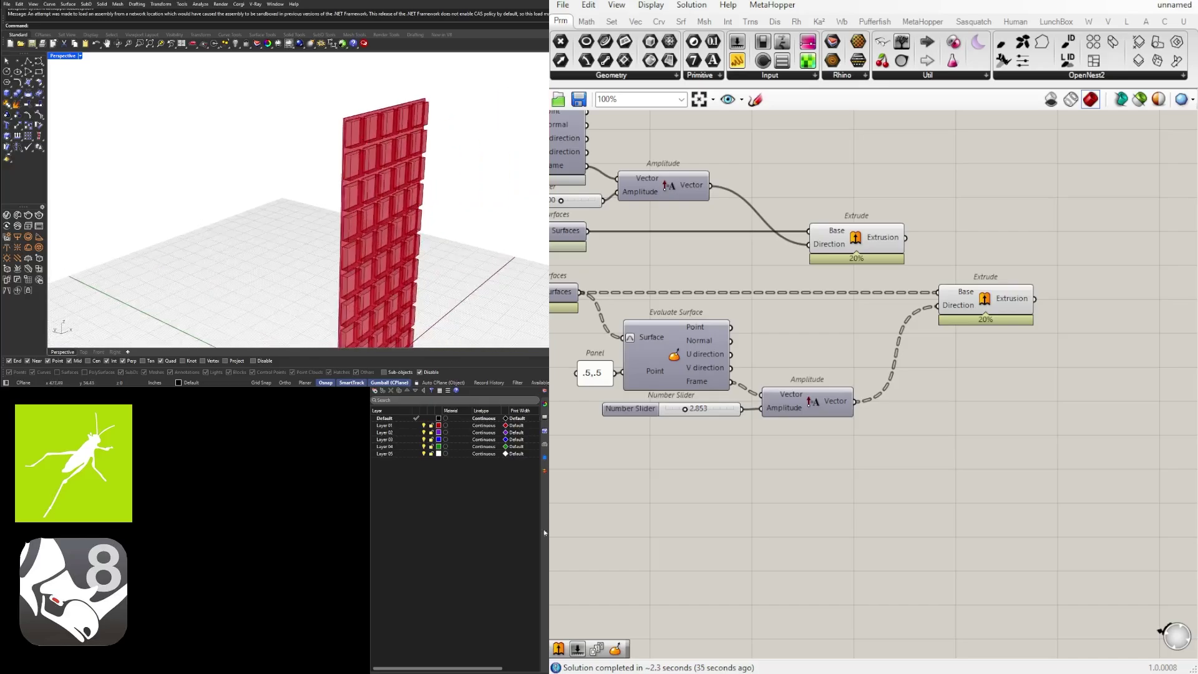
Highlight the panel extrusion and try other Divide Domain² counts, returning U Count to 5 and V Count to 10.
{"action": "right_click_drag", "start_coordinate": [555, 409], "coordinate": [930, 406]}
{"action": "scroll", "coordinate": [850, 401], "scroll_direction": "down", "scroll_amount": 5}
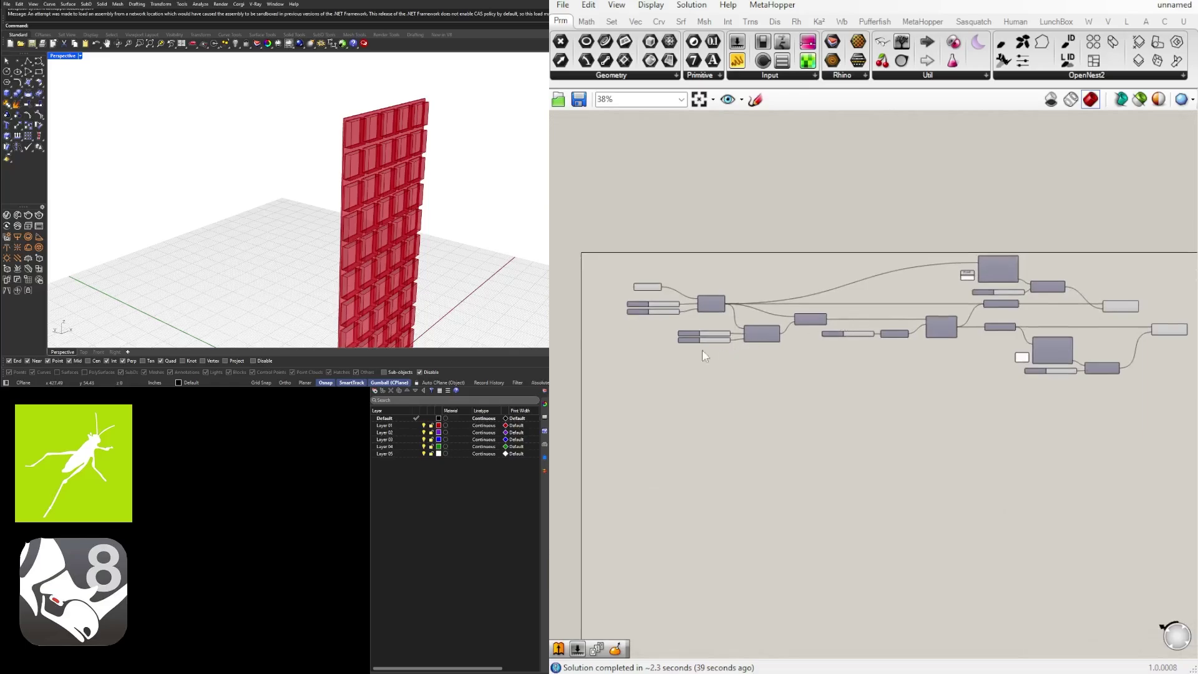
{"action": "scroll", "coordinate": [1183, 327], "scroll_direction": "up", "scroll_amount": 4}
{"action": "left_click", "coordinate": [1159, 335]}
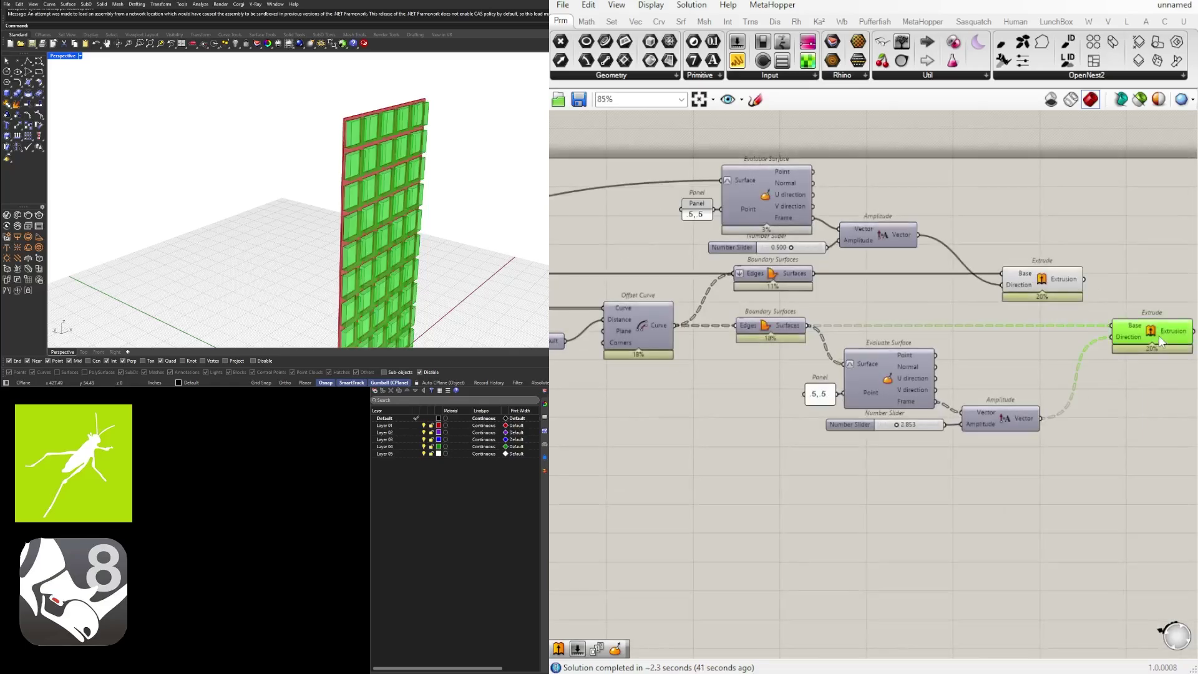
{"action": "right_click_drag", "start_coordinate": [1008, 397], "coordinate": [1193, 394]}
{"action": "right_click_drag", "start_coordinate": [555, 369], "coordinate": [908, 387]}
{"action": "scroll", "coordinate": [655, 355], "scroll_direction": "up", "scroll_amount": 8}
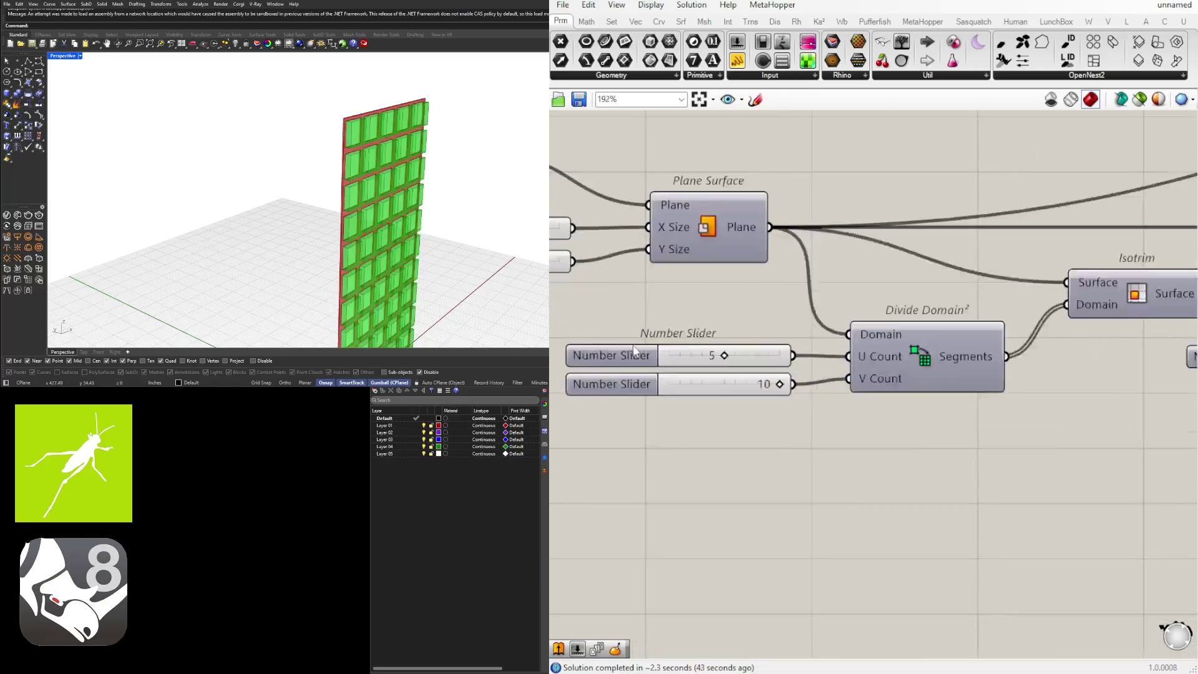
{"action": "left_click_drag", "start_coordinate": [808, 360], "coordinate": [841, 362]}
{"action": "left_click_drag", "start_coordinate": [923, 441], "coordinate": [953, 436]}
{"action": "left_click_drag", "start_coordinate": [838, 360], "coordinate": [808, 360]}
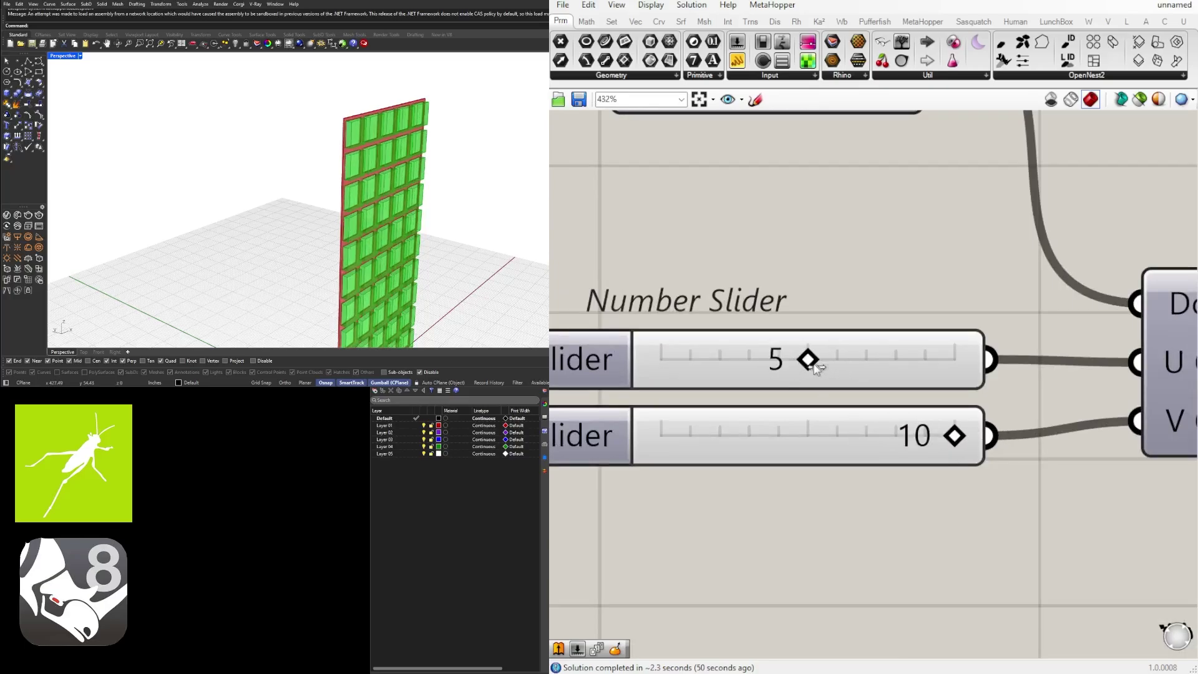
{"action": "left_click", "coordinate": [762, 262]}
Check the second Extrude component's result and examine the complete panelled wall from several angles.
{"action": "scroll", "coordinate": [761, 261], "scroll_direction": "down", "scroll_amount": 12}
{"action": "right_click_drag", "start_coordinate": [1096, 359], "coordinate": [777, 328]}
{"action": "scroll", "coordinate": [889, 324], "scroll_direction": "up", "scroll_amount": 4}
{"action": "left_click", "coordinate": [891, 329]}
{"action": "left_click", "coordinate": [947, 417]}
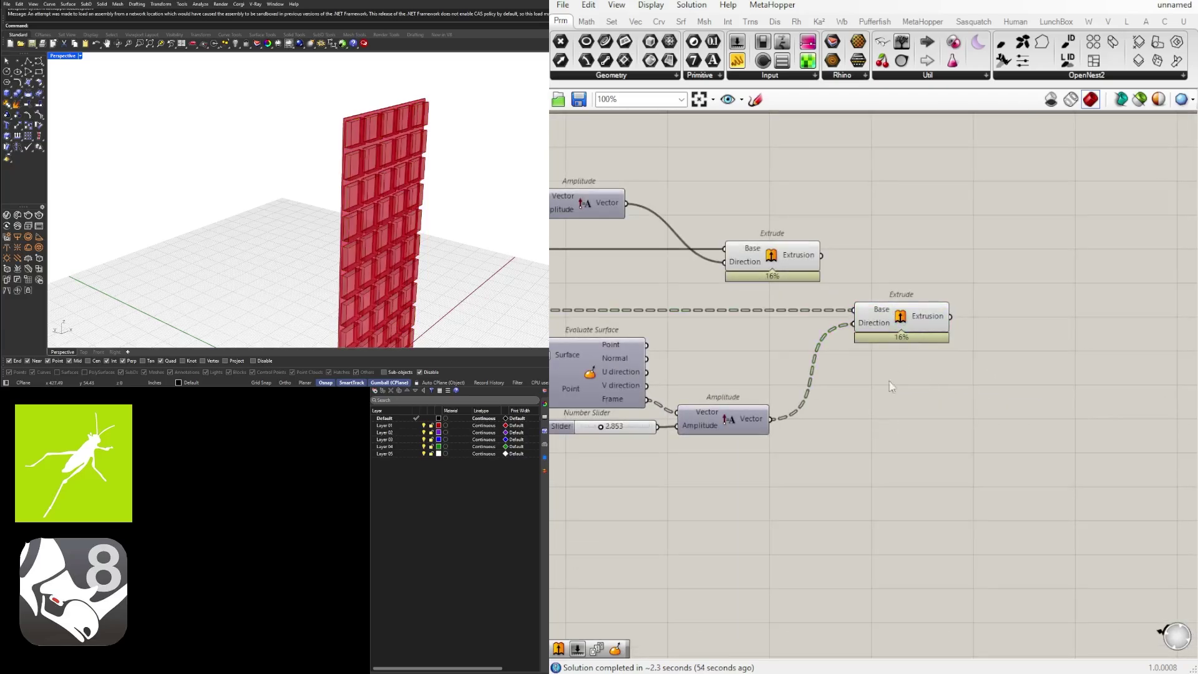
{"action": "right_click_drag", "start_coordinate": [890, 382], "coordinate": [1041, 361]}
{"action": "right_click_drag", "start_coordinate": [535, 198], "coordinate": [452, 198]}
{"action": "scroll", "coordinate": [452, 198], "scroll_direction": "down", "scroll_amount": 6}
{"action": "scroll", "coordinate": [433, 219], "scroll_direction": "up", "scroll_amount": 3}
{"action": "right_click_drag", "start_coordinate": [350, 181], "coordinate": [396, 176]}
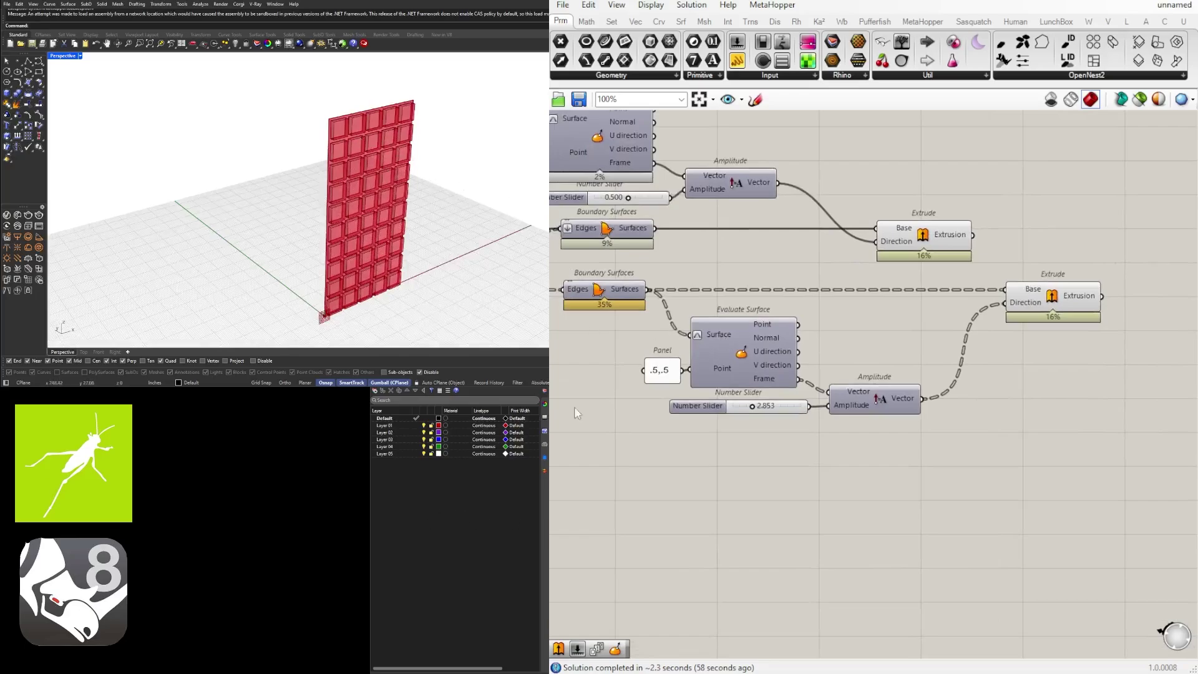
Highlight the second Extrude component and examine its extruded panels up close in the viewport.
{"action": "left_click", "coordinate": [1034, 292]}
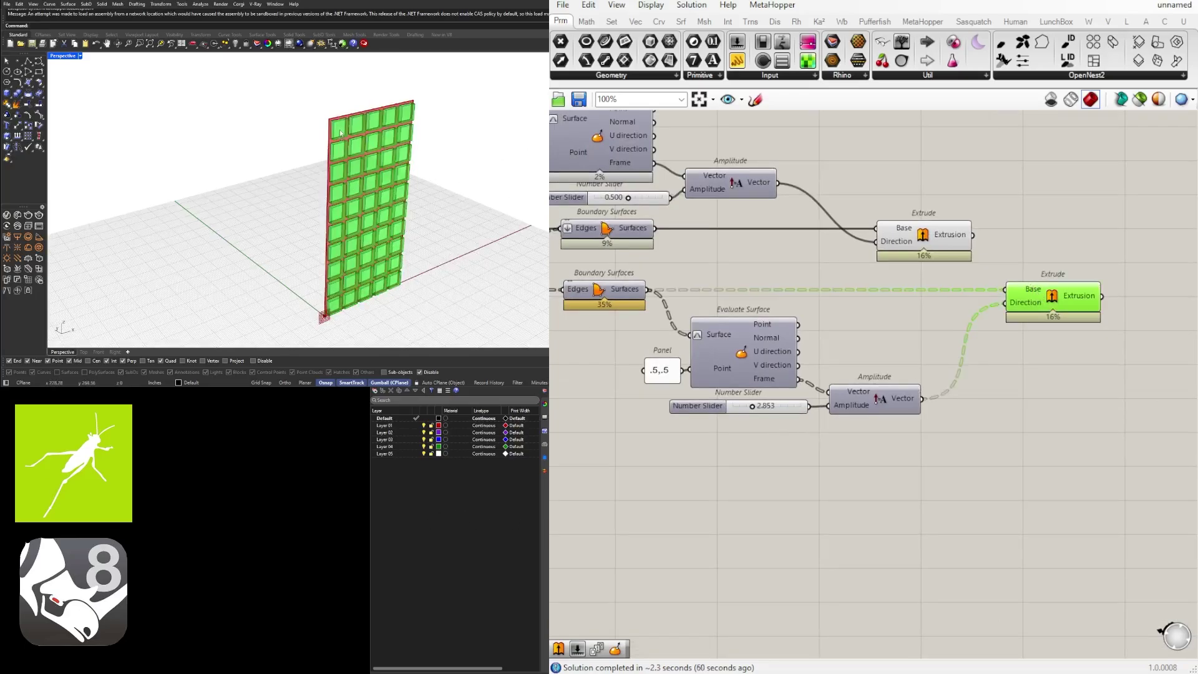
{"action": "scroll", "coordinate": [342, 131], "scroll_direction": "up", "scroll_amount": 5}
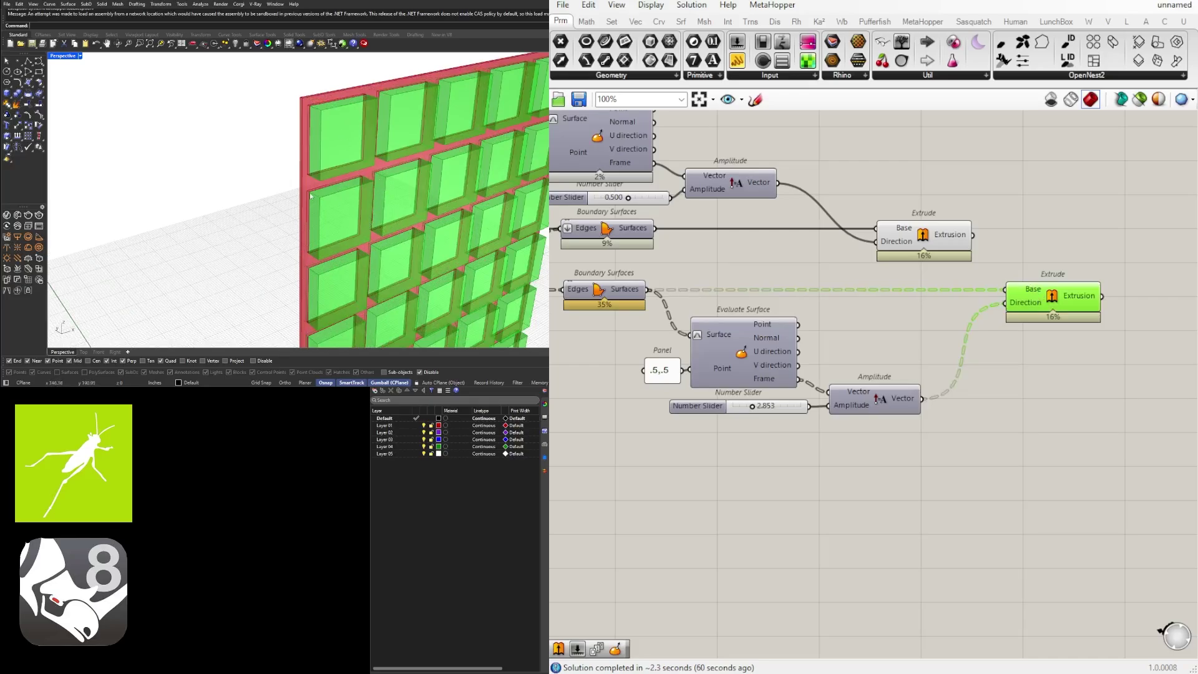
{"action": "scroll", "coordinate": [966, 406], "scroll_direction": "down", "scroll_amount": 3}
{"action": "scroll", "coordinate": [934, 416], "scroll_direction": "up", "scroll_amount": 2}
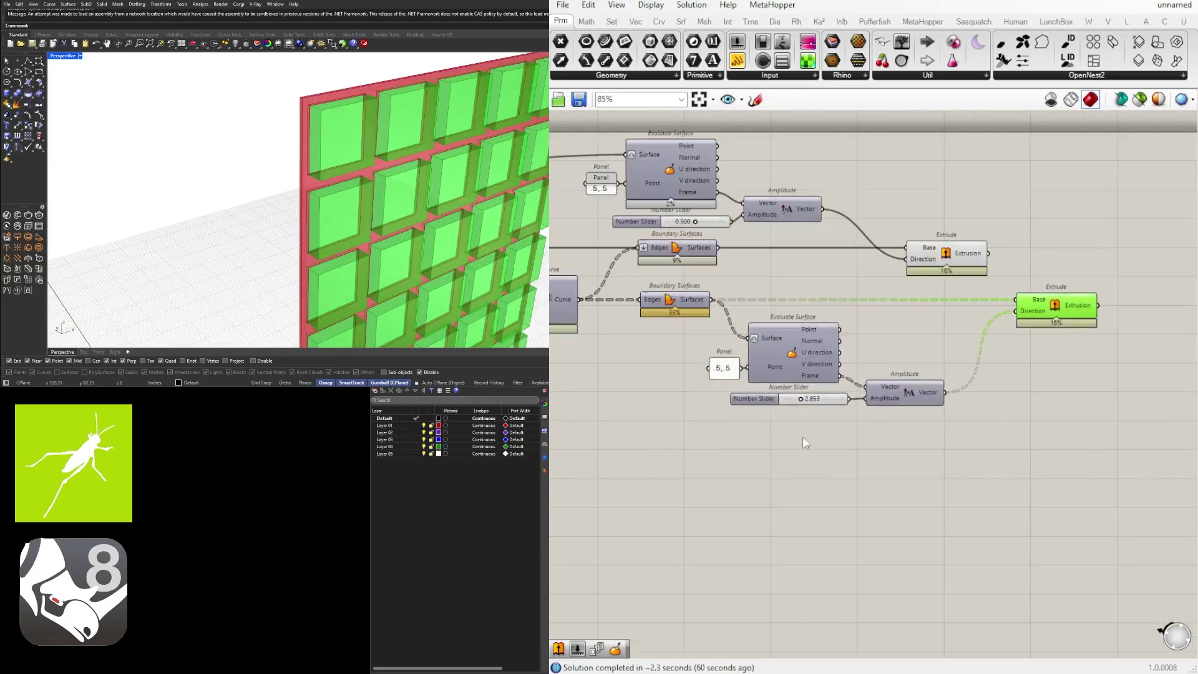
Move the panel branch's Evaluate Surface, Panel, Number Slider, Amplitude and Extrude components away from Boundary Surfaces to make room.
{"action": "right_click_drag", "start_coordinate": [902, 423], "coordinate": [866, 411]}
{"action": "left_click_drag", "start_coordinate": [1077, 424], "coordinate": [693, 318]}
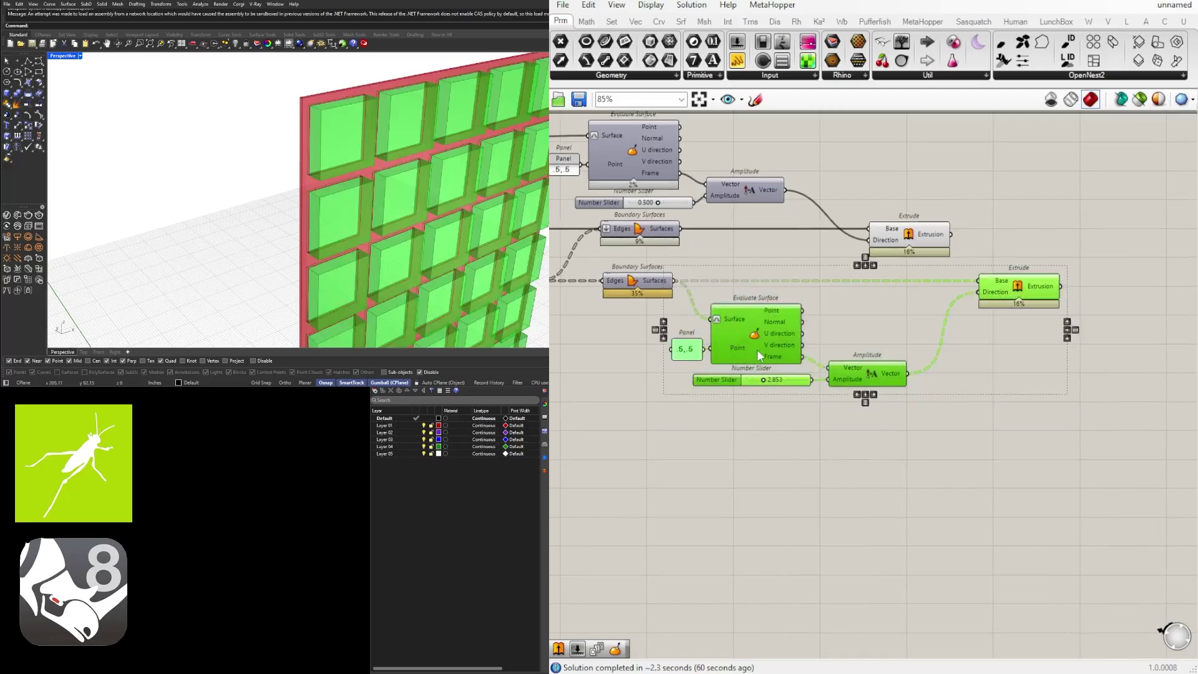
{"action": "left_click_drag", "start_coordinate": [758, 349], "coordinate": [903, 350]}
{"action": "left_click_drag", "start_coordinate": [1062, 424], "coordinate": [999, 411]}
Add a Random component in the free space below the second Boundary Surfaces component.
{"action": "double_click", "coordinate": [797, 450]}
{"action": "type", "text": "RANDOM"}
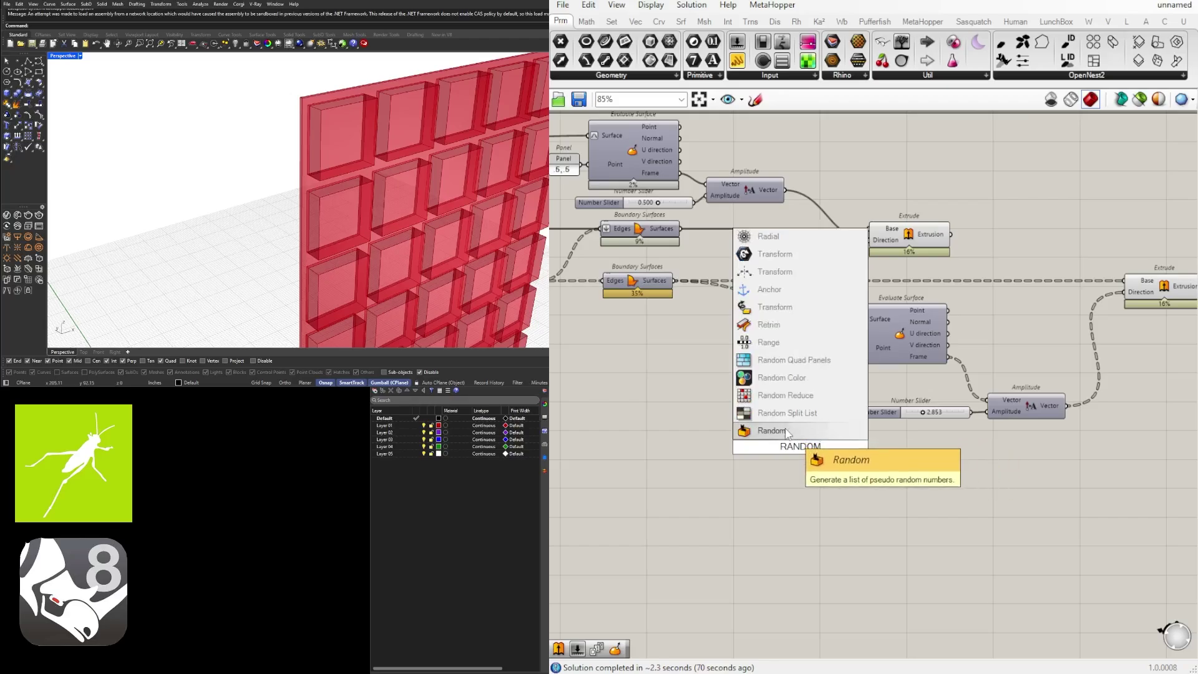
{"action": "left_click", "coordinate": [786, 432]}
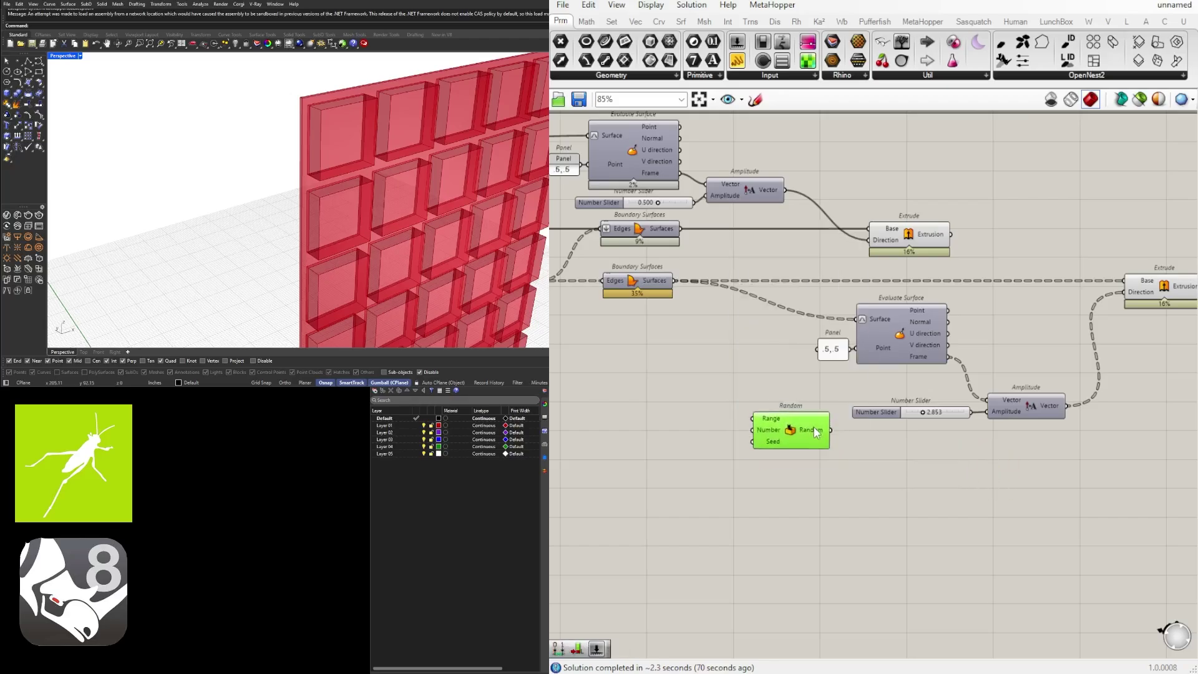
{"action": "left_click_drag", "start_coordinate": [787, 429], "coordinate": [788, 402]}
{"action": "left_click", "coordinate": [657, 397]}
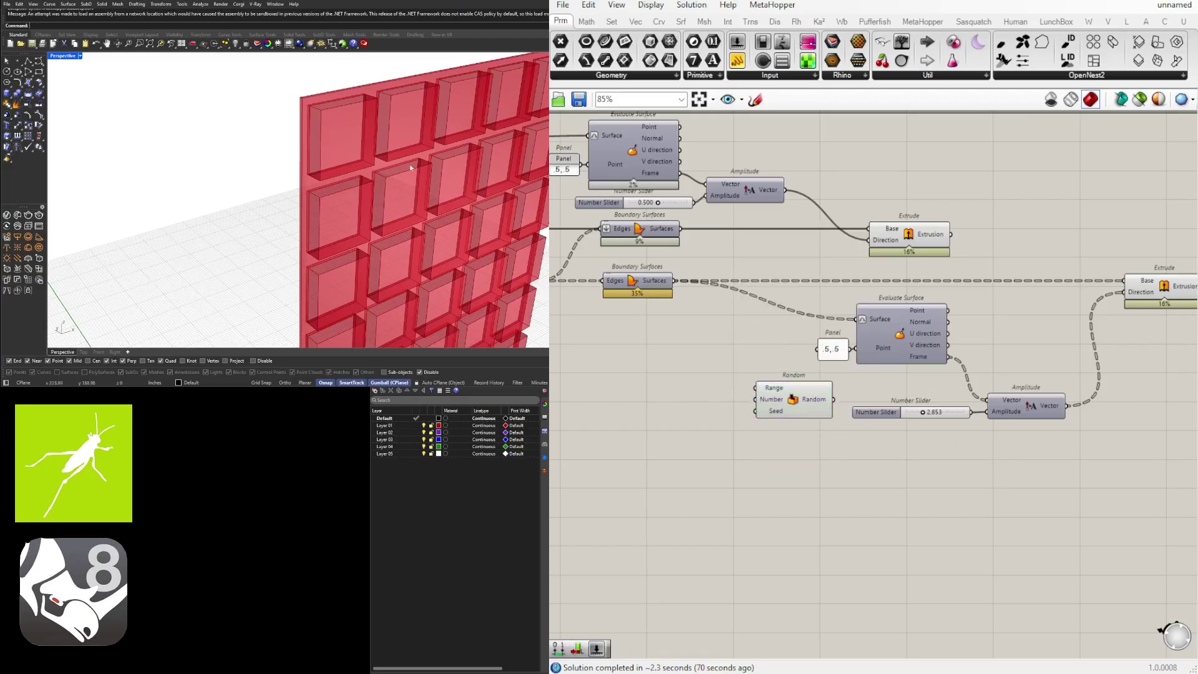
Add a List Length component and feed the second Boundary Surfaces output into its List input.
{"action": "scroll", "coordinate": [411, 168], "scroll_direction": "down", "scroll_amount": 3}
{"action": "right_click_drag", "start_coordinate": [411, 168], "coordinate": [308, 108], "text": "shift"}
{"action": "scroll", "coordinate": [308, 108], "scroll_direction": "down", "scroll_amount": 5}
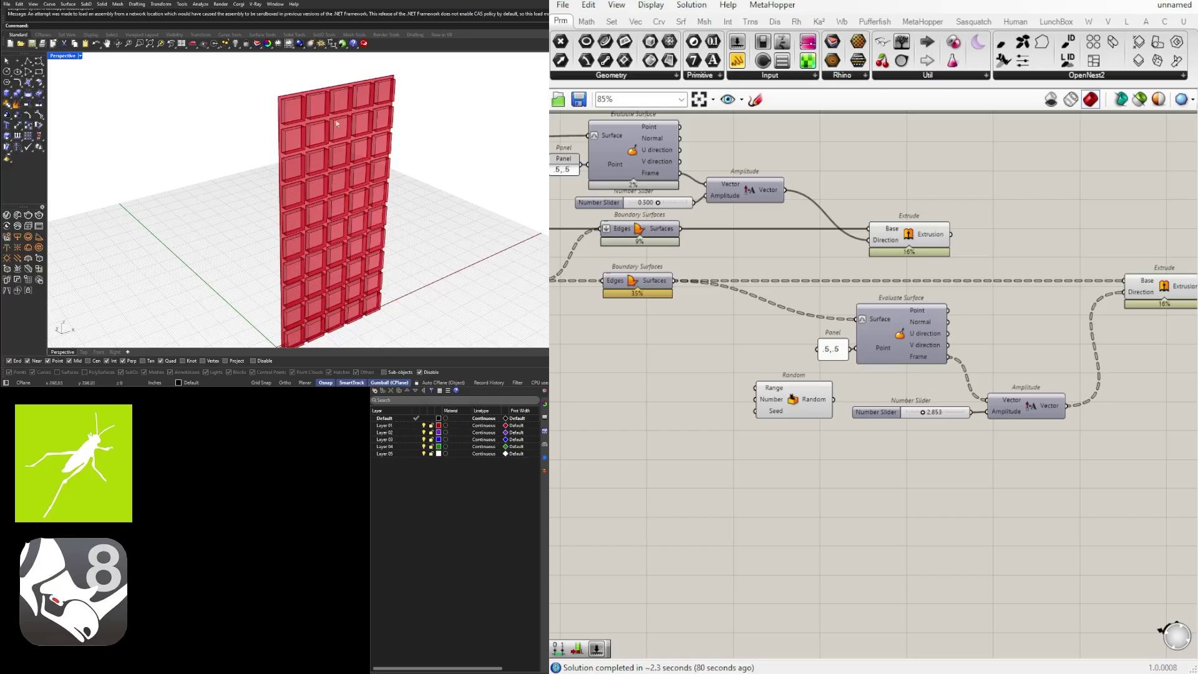
{"action": "double_click", "coordinate": [695, 352]}
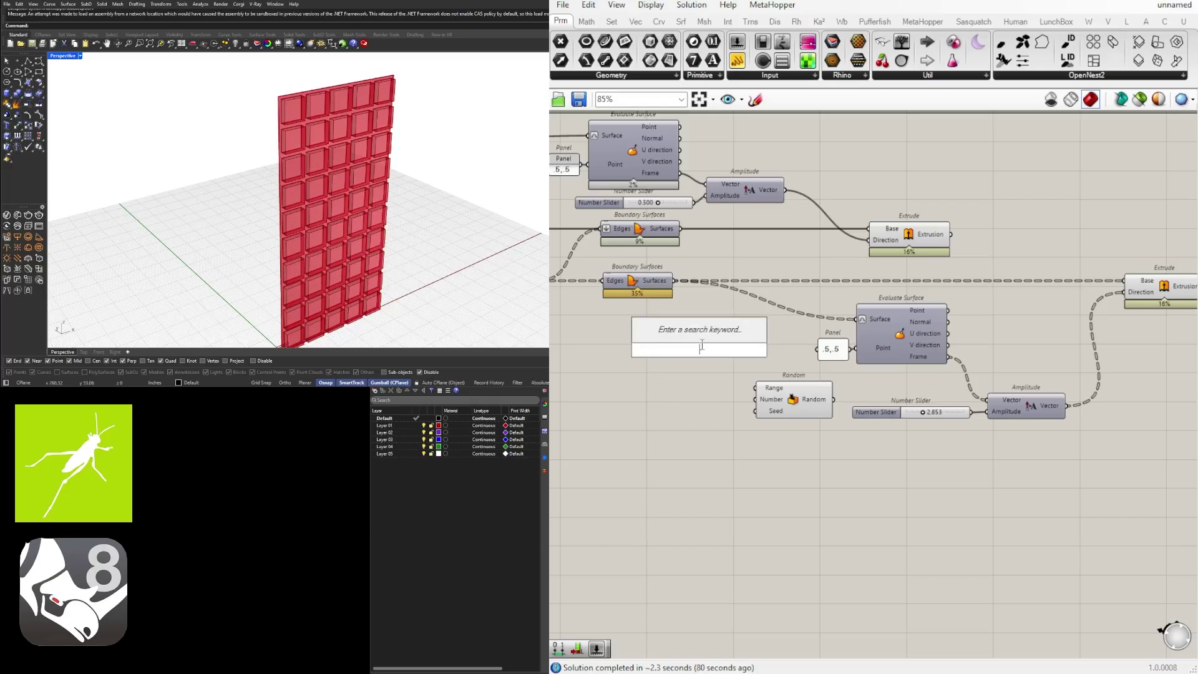
{"action": "type", "text": "LIST"}
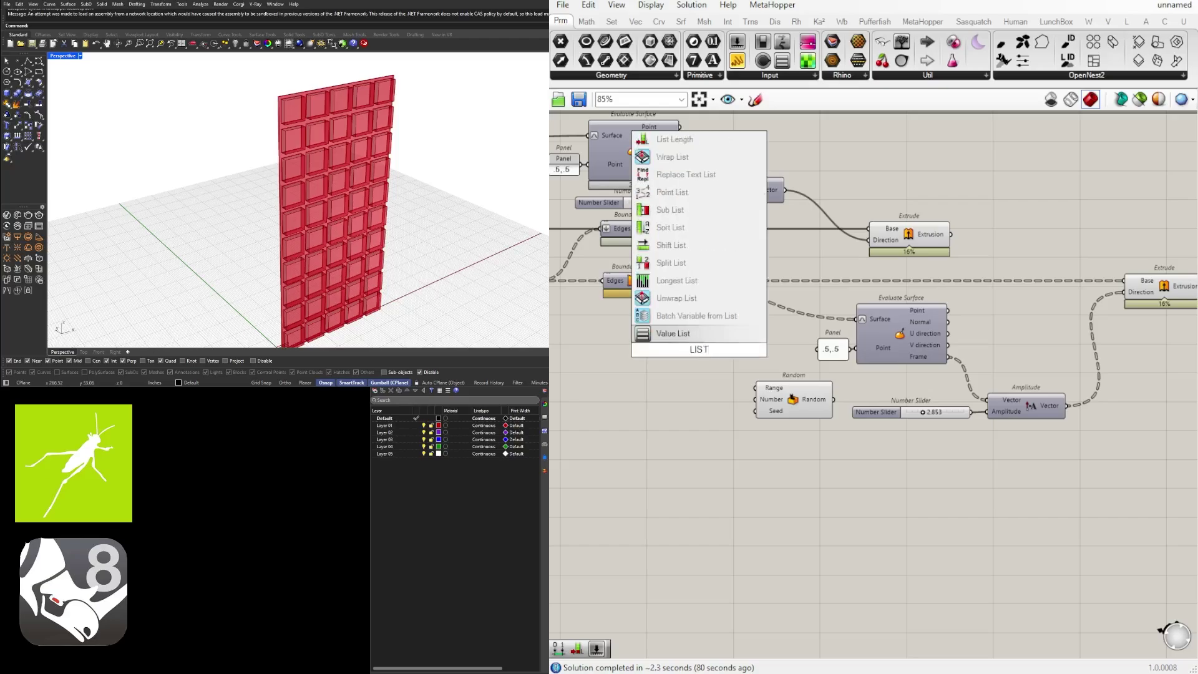
{"action": "type", "text": "LENG"}
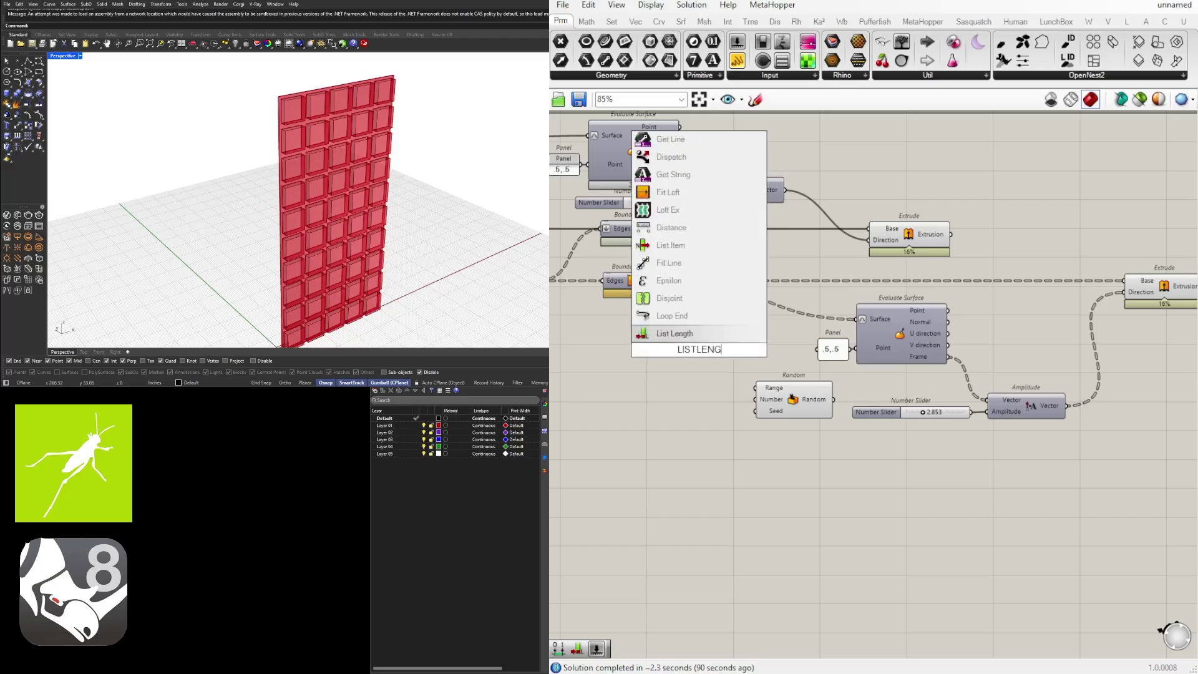
{"action": "left_click", "coordinate": [670, 333]}
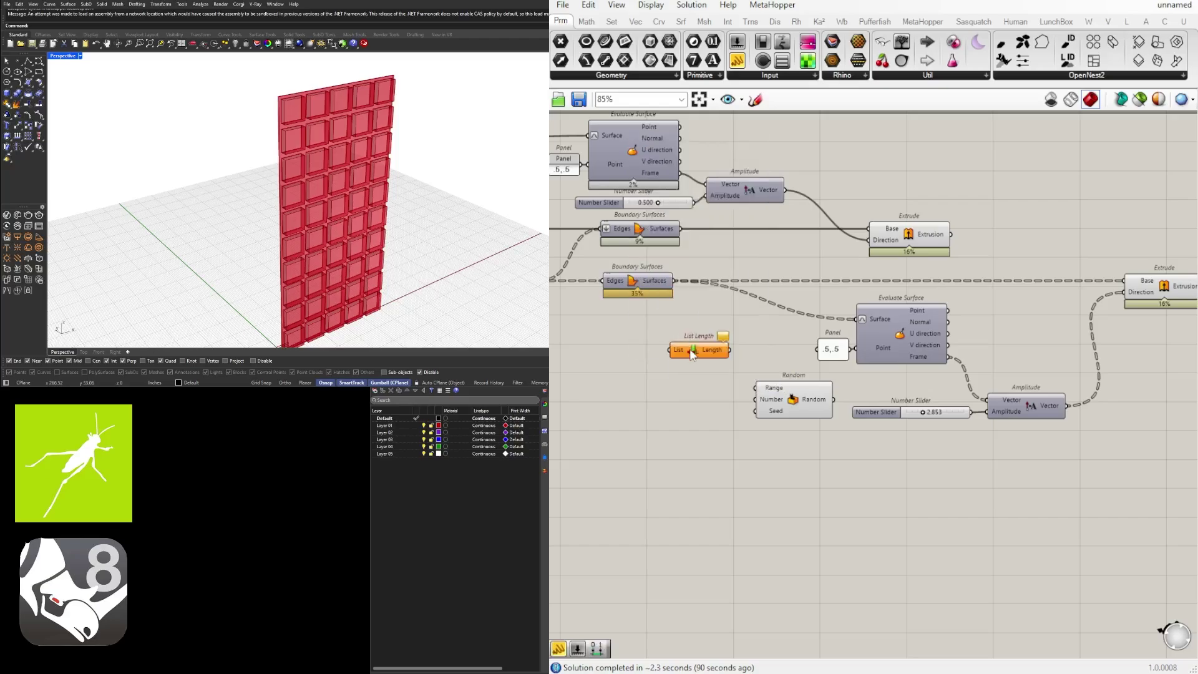
{"action": "left_click_drag", "start_coordinate": [674, 281], "coordinate": [686, 346]}
Turn on the preview of the second Boundary Surfaces component to see its panels, and turn it off again.
{"action": "scroll", "coordinate": [690, 348], "scroll_direction": "up", "scroll_amount": 3}
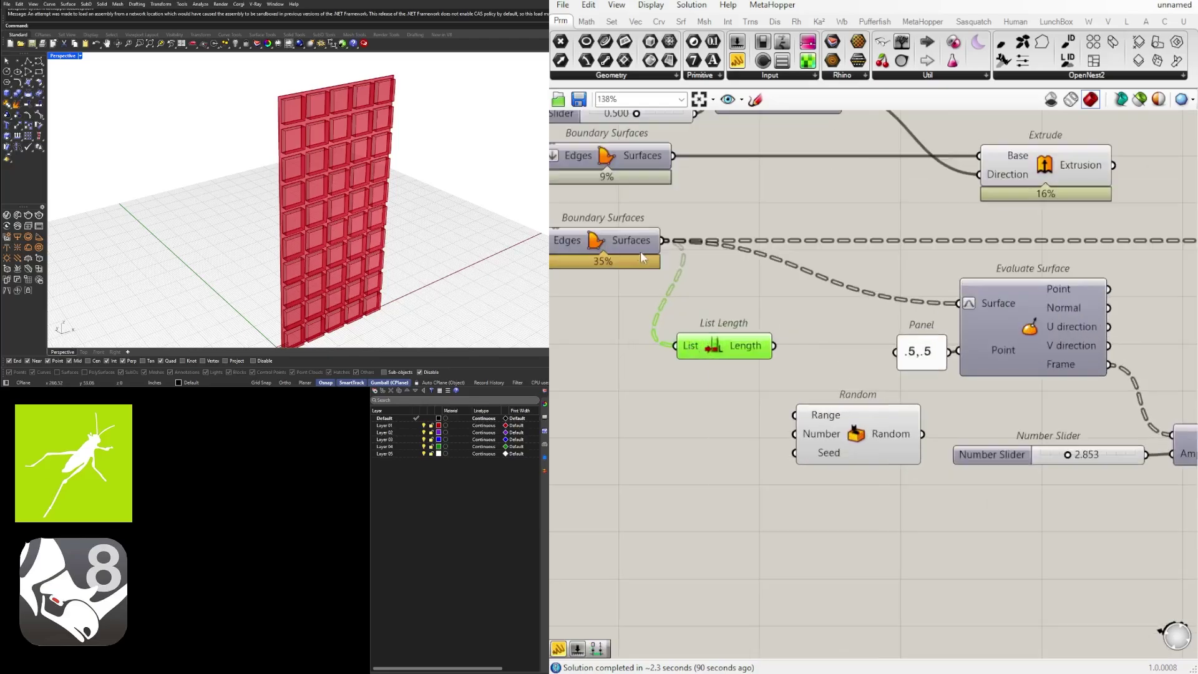
{"action": "left_click", "coordinate": [636, 250]}
{"action": "middle_click", "coordinate": [599, 243]}
{"action": "left_click", "coordinate": [622, 215]}
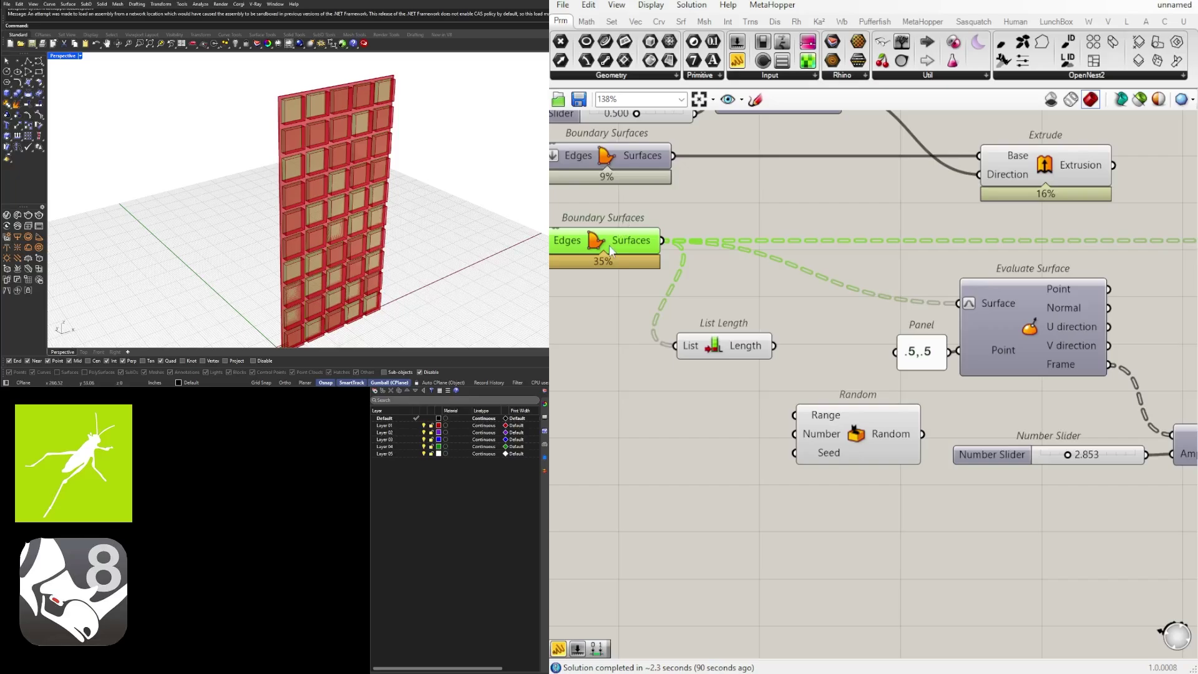
{"action": "middle_click", "coordinate": [608, 247]}
{"action": "left_click", "coordinate": [648, 206]}
{"action": "left_click", "coordinate": [686, 280]}
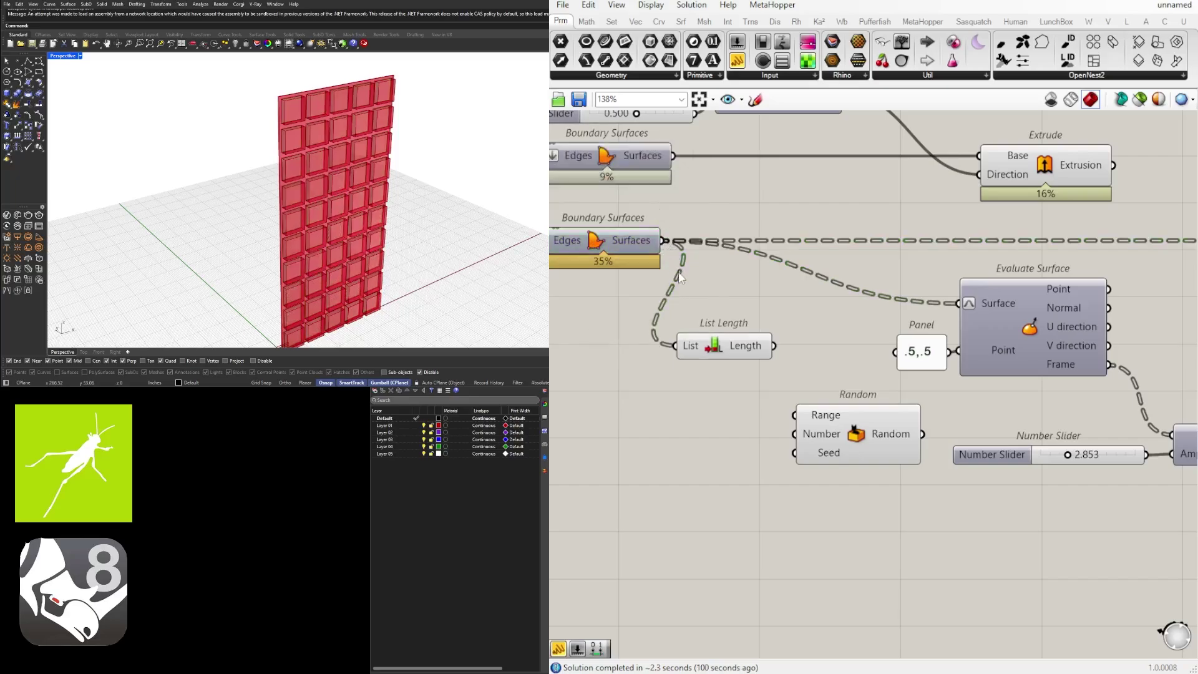
Flatten the List input of List Length, reposition the component and check its Length output.
{"action": "right_click", "coordinate": [679, 345]}
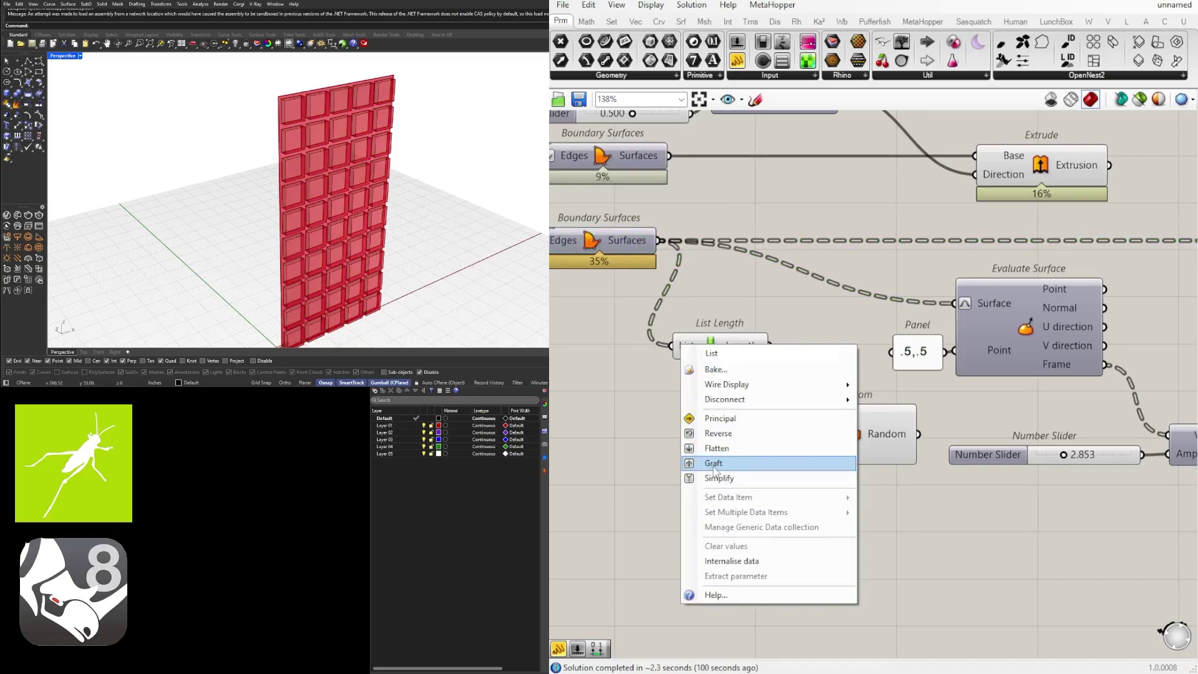
{"action": "left_click", "coordinate": [715, 446]}
{"action": "left_click_drag", "start_coordinate": [714, 325], "coordinate": [705, 345]}
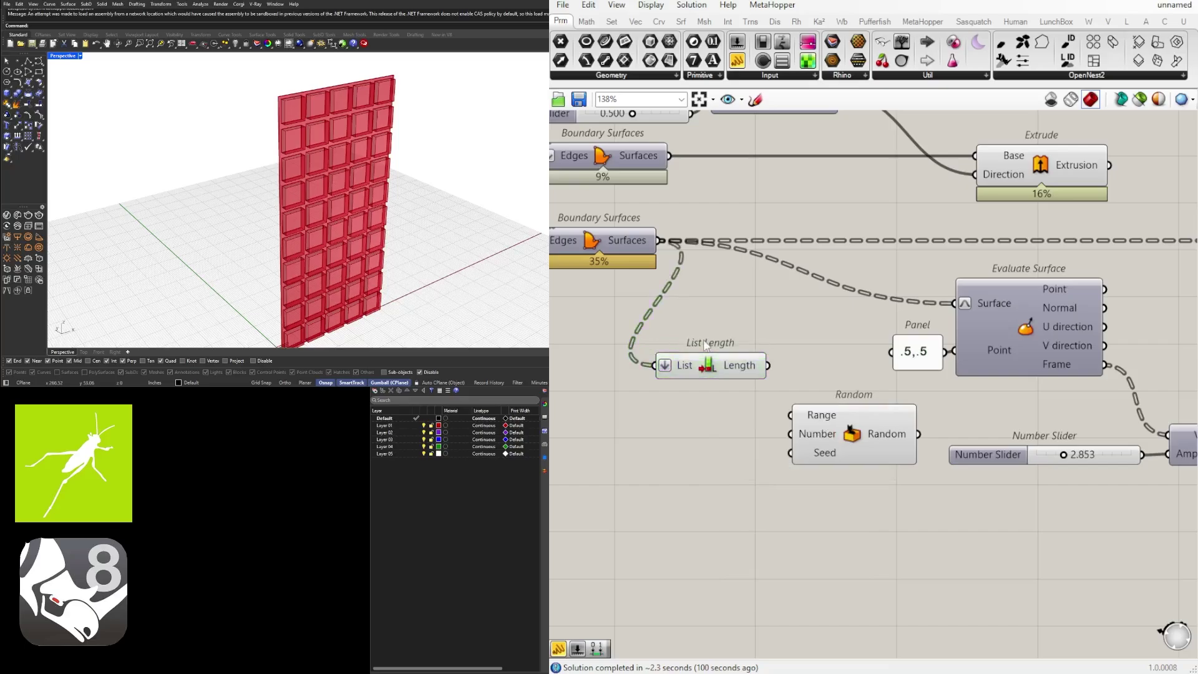
{"action": "mouse_move", "coordinate": [680, 369]}
{"action": "mouse_move", "coordinate": [743, 369]}
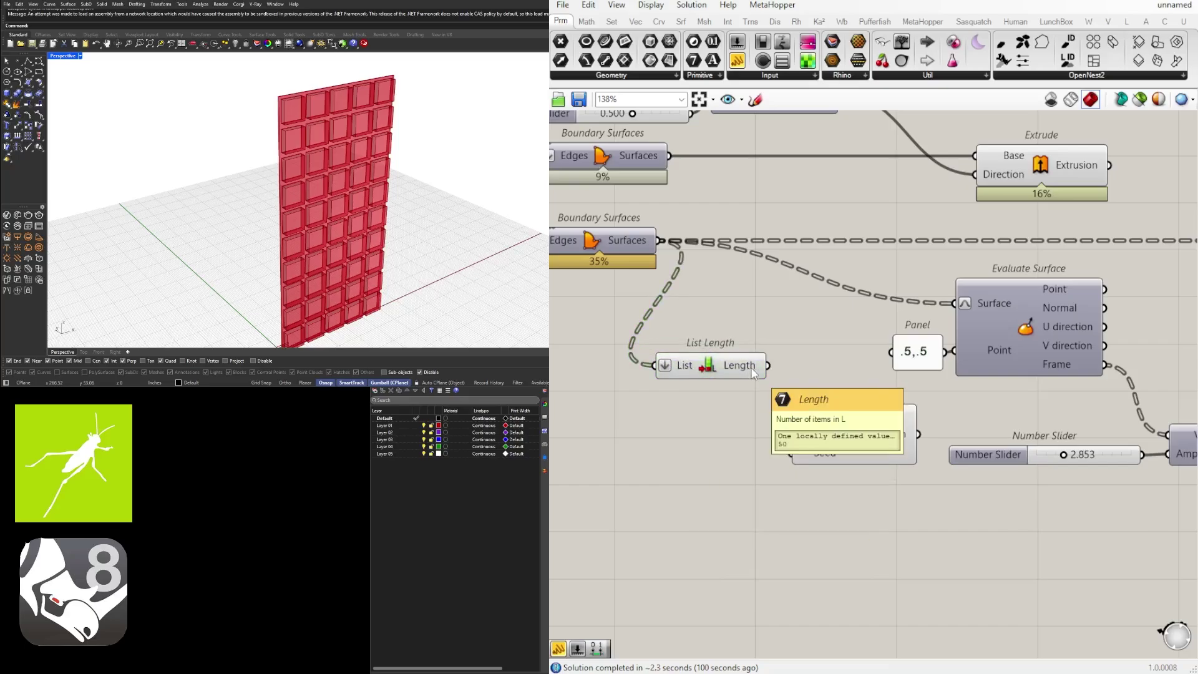
Wire the Length output into Random's Number input and line up List Length beside the Random component.
{"action": "left_click_drag", "start_coordinate": [741, 372], "coordinate": [789, 434]}
{"action": "left_click", "coordinate": [733, 416]}
{"action": "left_click_drag", "start_coordinate": [689, 433], "coordinate": [742, 433]}
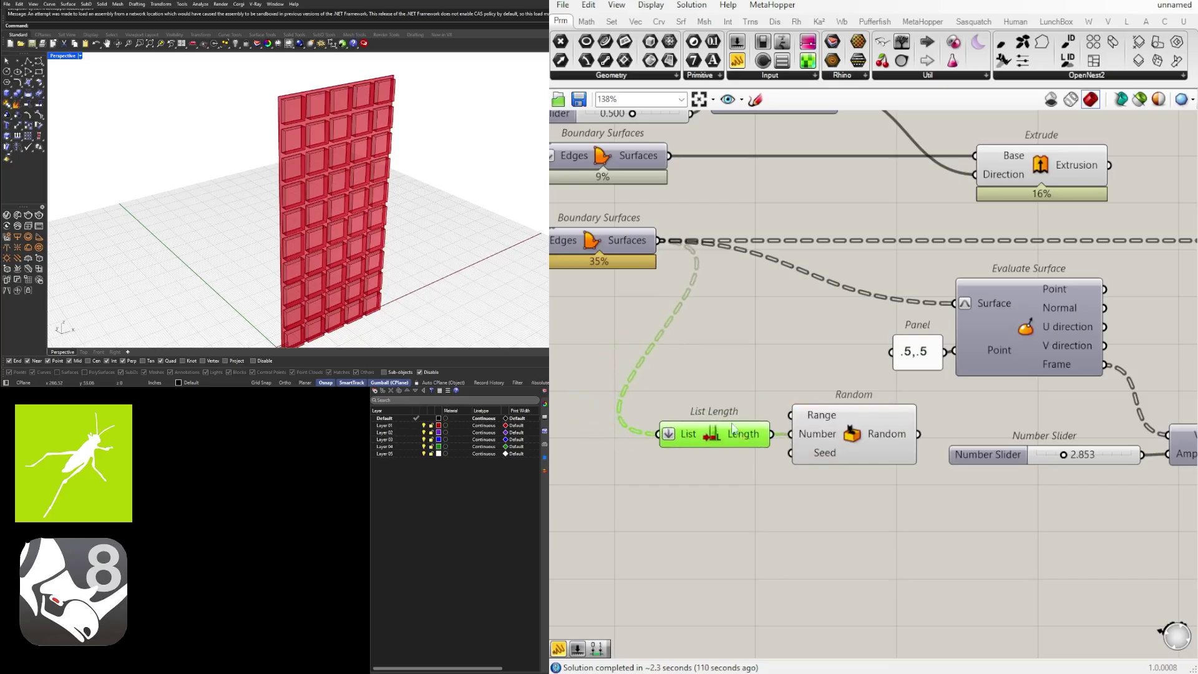
{"action": "scroll", "coordinate": [697, 463], "scroll_direction": "down", "scroll_amount": 2}
{"action": "scroll", "coordinate": [698, 463], "scroll_direction": "up", "scroll_amount": 2}
Move the panel branch's Amplitude and its Number Slider clear of Random, and set that slider to 3.645.
{"action": "double_click", "coordinate": [707, 466]}
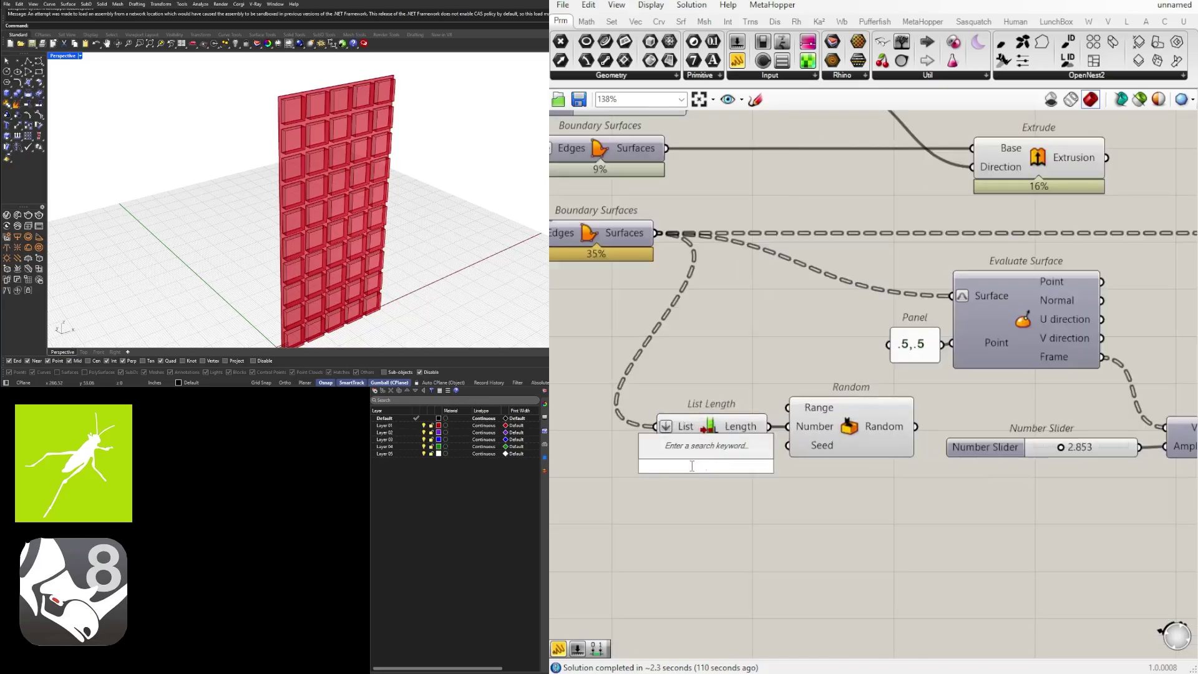
{"action": "scroll", "coordinate": [794, 366], "scroll_direction": "down", "scroll_amount": 2}
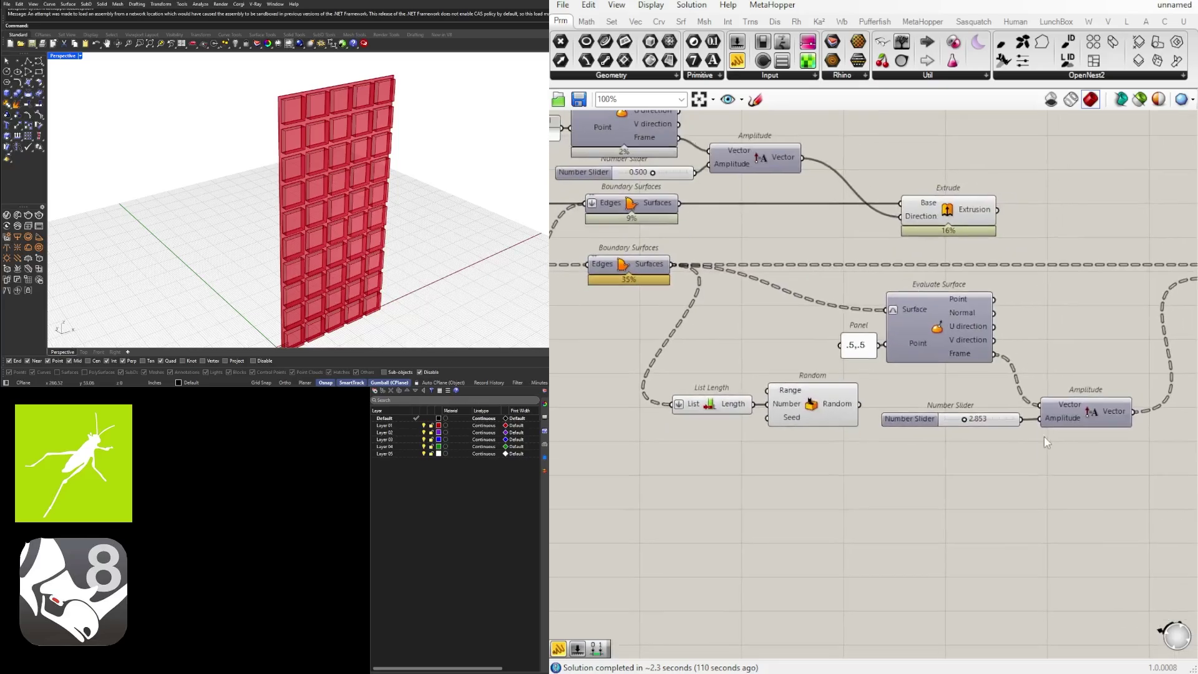
{"action": "left_click_drag", "start_coordinate": [1190, 467], "coordinate": [994, 401]}
{"action": "left_click_drag", "start_coordinate": [1079, 418], "coordinate": [1085, 384]}
{"action": "left_click", "coordinate": [993, 411]}
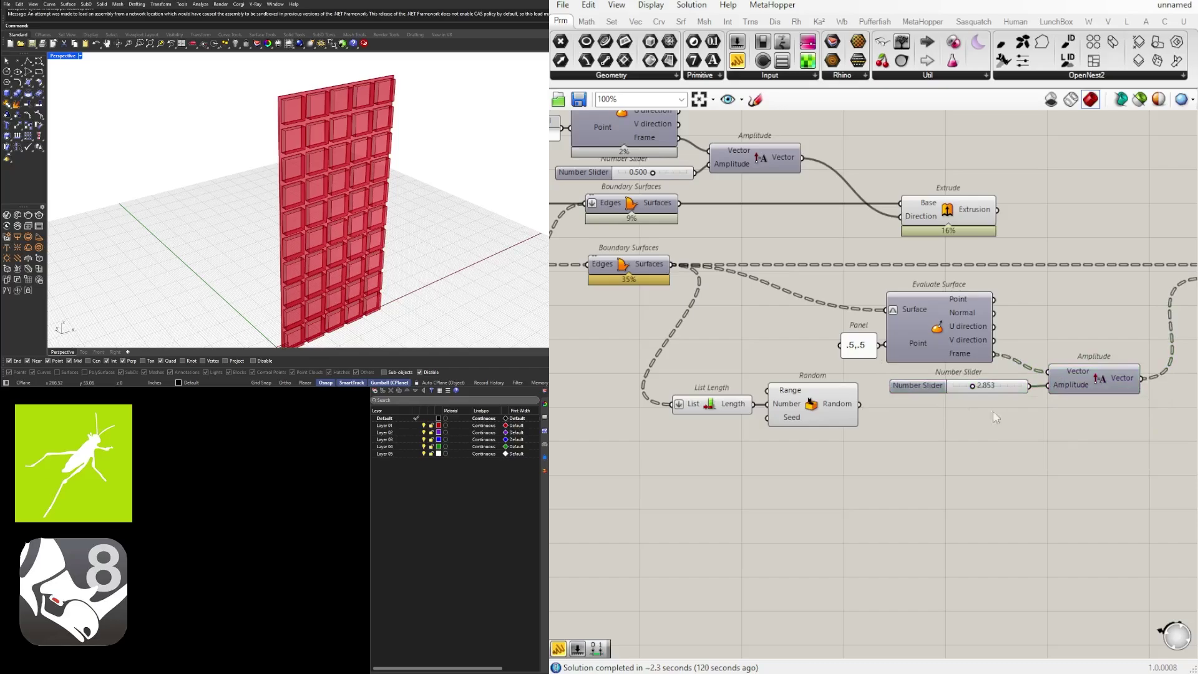
{"action": "scroll", "coordinate": [973, 396], "scroll_direction": "up", "scroll_amount": 6}
{"action": "left_click_drag", "start_coordinate": [978, 368], "coordinate": [988, 365]}
Place two copies of the 3.645 Number Slider, one above the other, below the Offset Curve component.
{"action": "scroll", "coordinate": [969, 387], "scroll_direction": "down", "scroll_amount": 7}
{"action": "left_click_drag", "start_coordinate": [1061, 370], "coordinate": [665, 385], "text": "alt"}
{"action": "scroll", "coordinate": [658, 359], "scroll_direction": "up", "scroll_amount": 3}
{"action": "left_click_drag", "start_coordinate": [757, 421], "coordinate": [598, 367]}
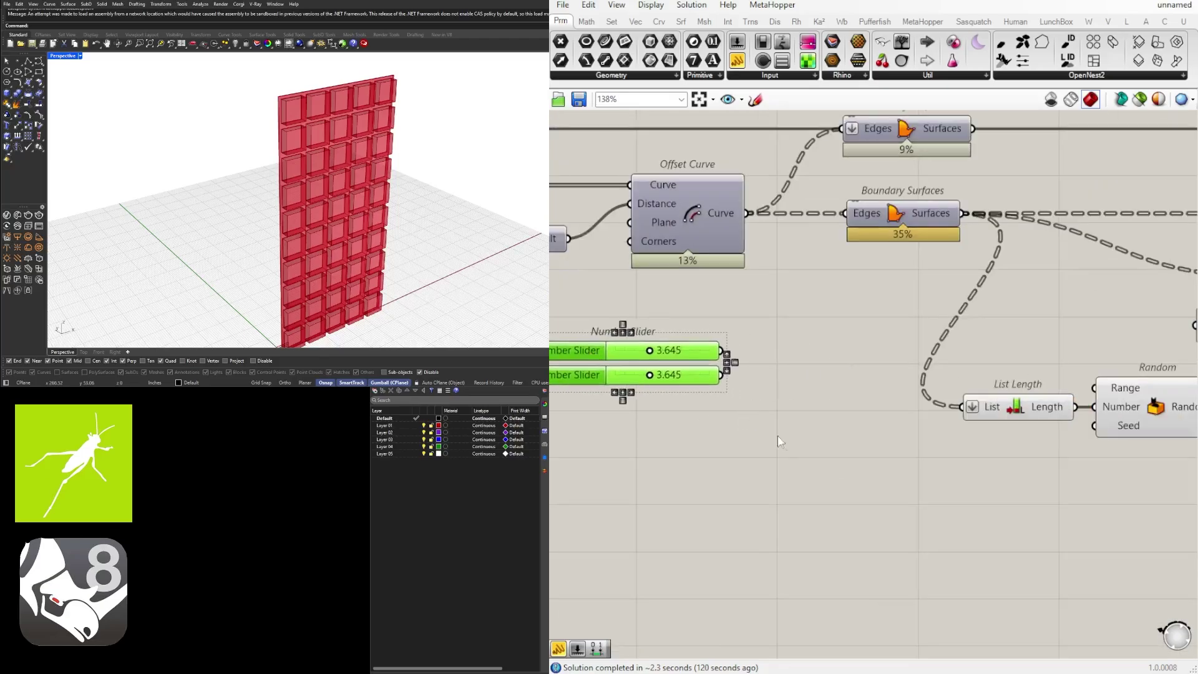
Add a Construct Domain component beside the two copied Number Sliders.
{"action": "scroll", "coordinate": [787, 387], "scroll_direction": "down", "scroll_amount": 2}
{"action": "double_click", "coordinate": [787, 388]}
{"action": "type", "text": "CON"}
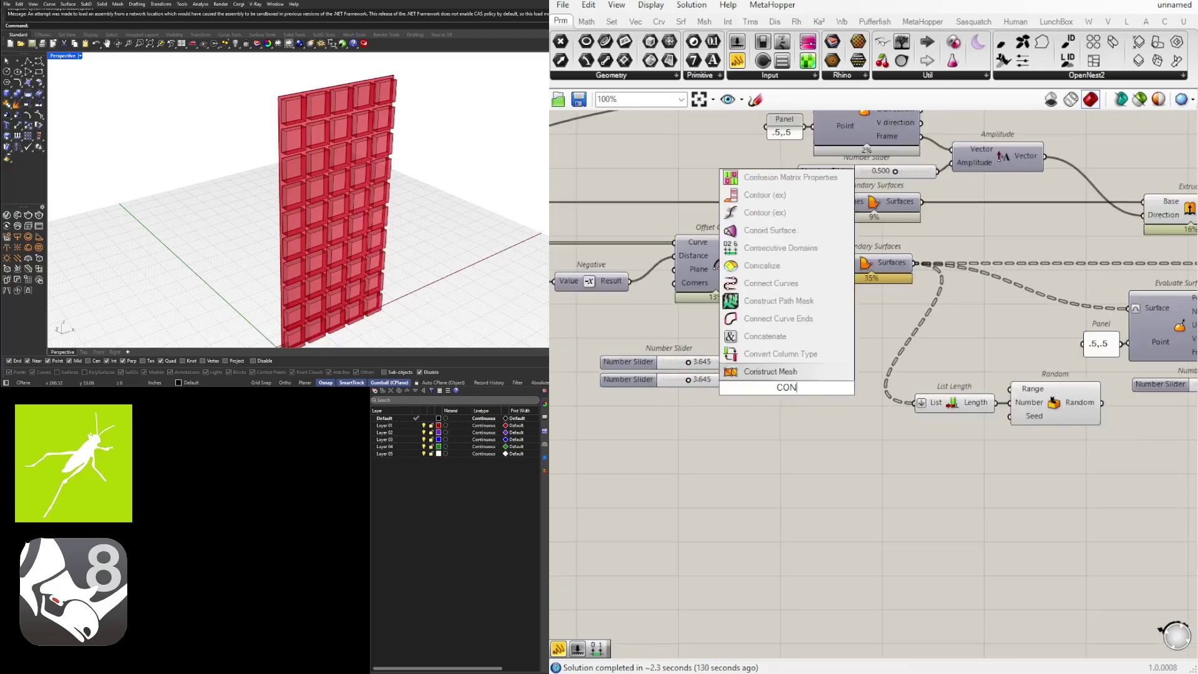
{"action": "type", "text": "STRUCT"}
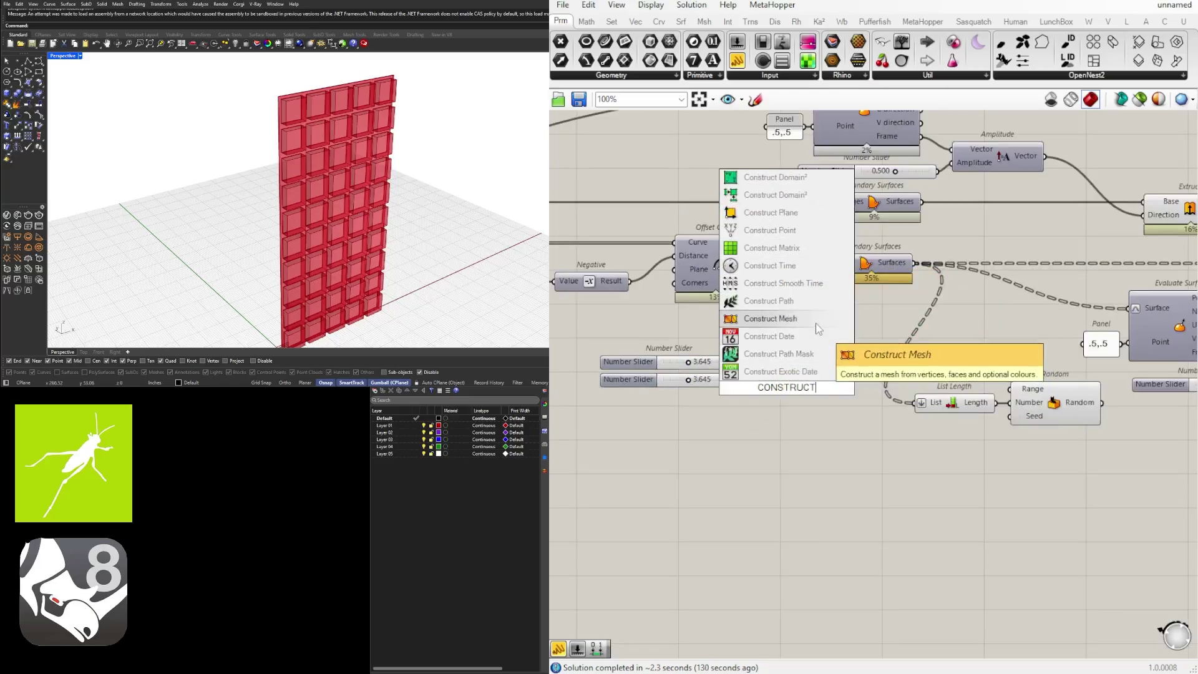
{"action": "type", "text": "DOMAIN"}
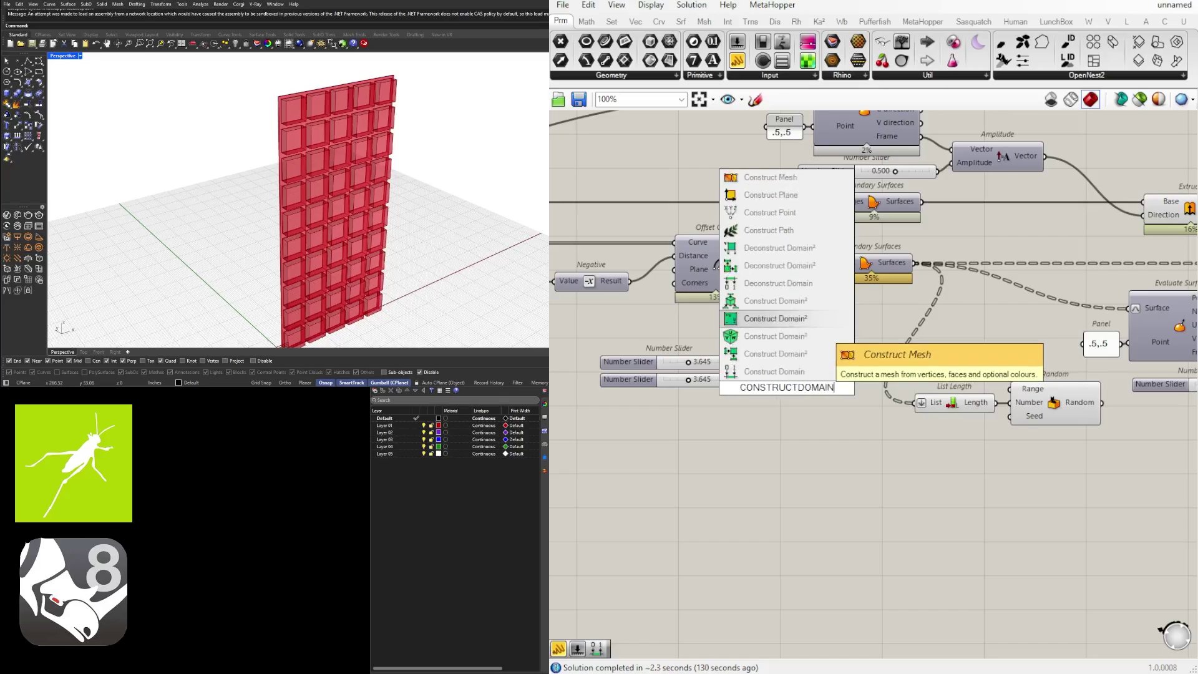
{"action": "left_click", "coordinate": [774, 371]}
Wire the two copied sliders into Domain start and Domain end, and arrange them as a group with Construct Domain.
{"action": "scroll", "coordinate": [779, 378], "scroll_direction": "up", "scroll_amount": 2}
{"action": "left_click_drag", "start_coordinate": [822, 365], "coordinate": [829, 365]}
{"action": "scroll", "coordinate": [732, 371], "scroll_direction": "up", "scroll_amount": 1}
{"action": "right_click_drag", "start_coordinate": [732, 371], "coordinate": [837, 342]}
{"action": "scroll", "coordinate": [837, 342], "scroll_direction": "down", "scroll_amount": 1}
{"action": "left_click_drag", "start_coordinate": [831, 330], "coordinate": [860, 350]}
{"action": "right_click_drag", "start_coordinate": [983, 346], "coordinate": [938, 345]}
{"action": "left_click_drag", "start_coordinate": [935, 381], "coordinate": [761, 308]}
{"action": "left_click_drag", "start_coordinate": [924, 346], "coordinate": [934, 318]}
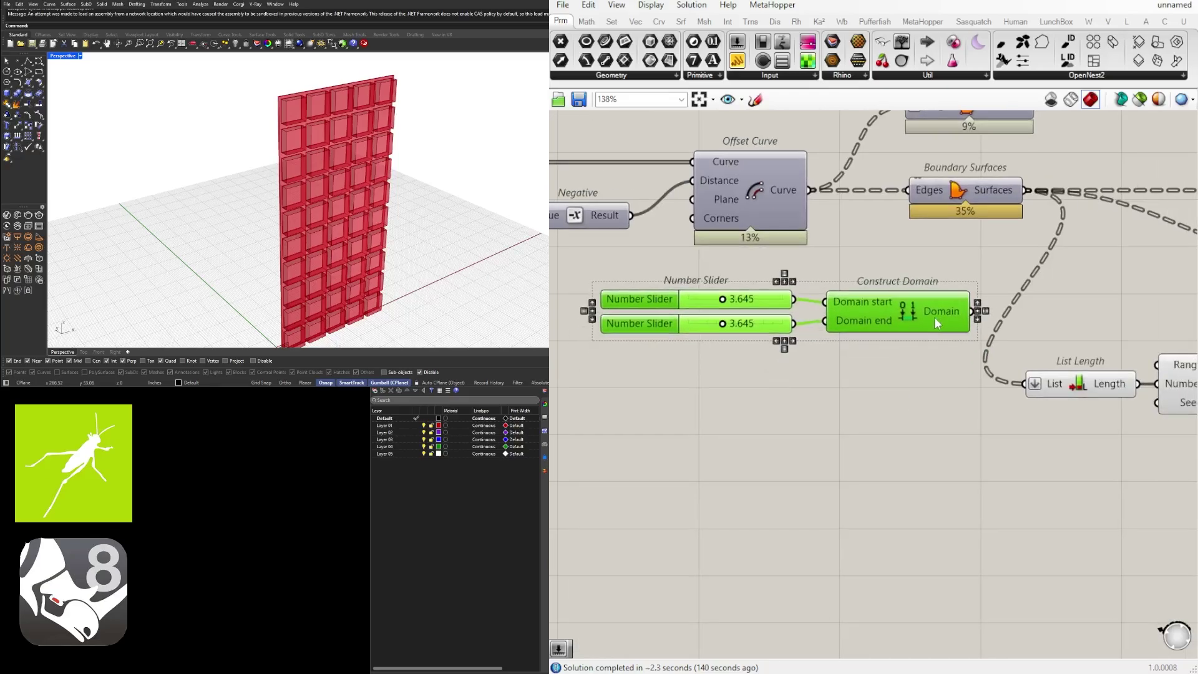
{"action": "key", "text": "Escape"}
Wire the Domain output into Random's Range input and check the list of random numbers.
{"action": "right_click_drag", "start_coordinate": [952, 313], "coordinate": [786, 312]}
{"action": "left_click_drag", "start_coordinate": [808, 310], "coordinate": [926, 383]}
{"action": "scroll", "coordinate": [970, 355], "scroll_direction": "down", "scroll_amount": 1}
{"action": "left_click", "coordinate": [961, 422]}
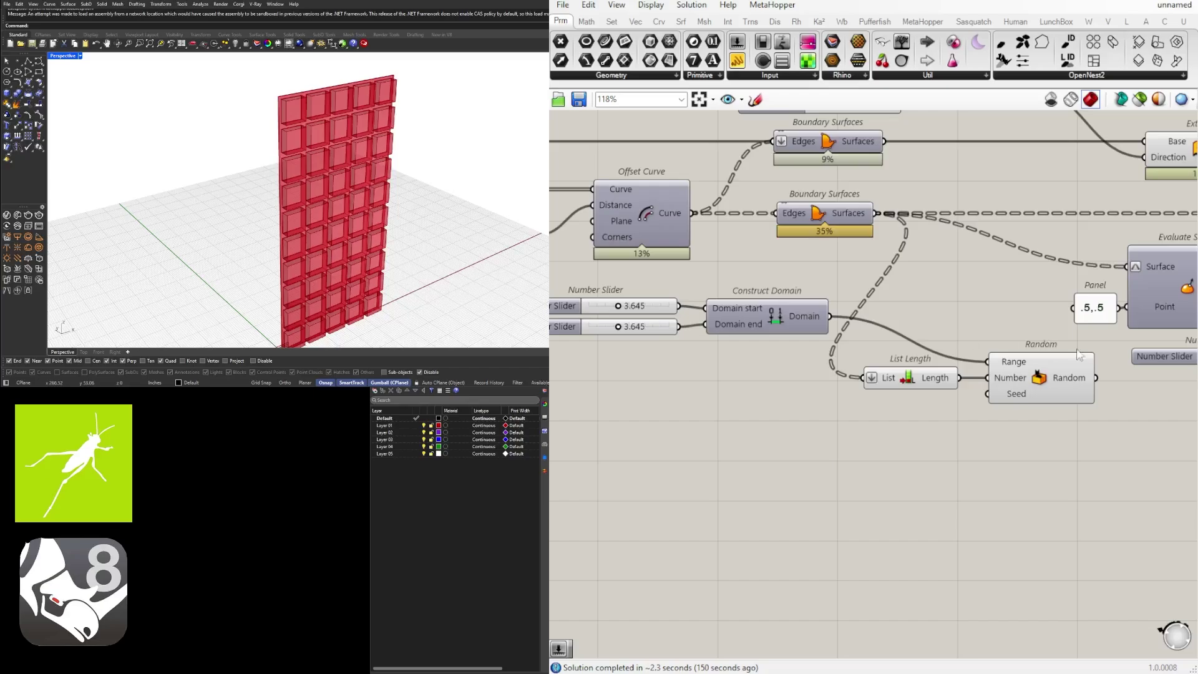
{"action": "mouse_move", "coordinate": [1065, 381]}
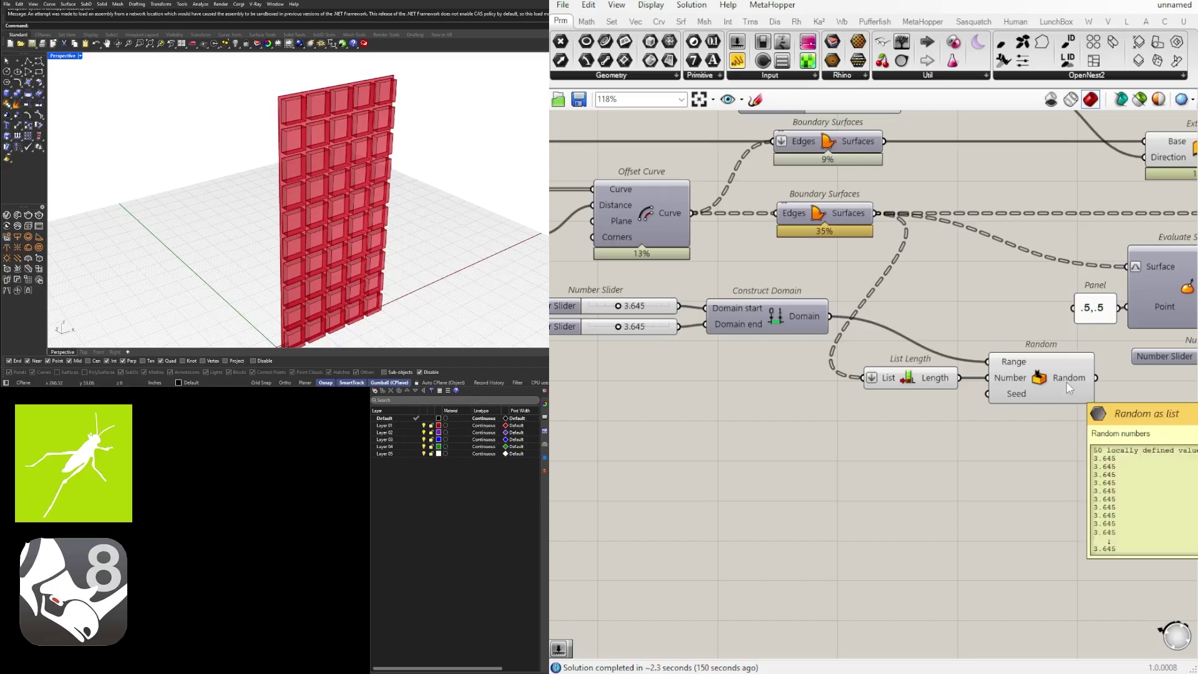
Set the Domain start slider to 1 and the Domain end slider to 4.
{"action": "scroll", "coordinate": [578, 297], "scroll_direction": "up", "scroll_amount": 5}
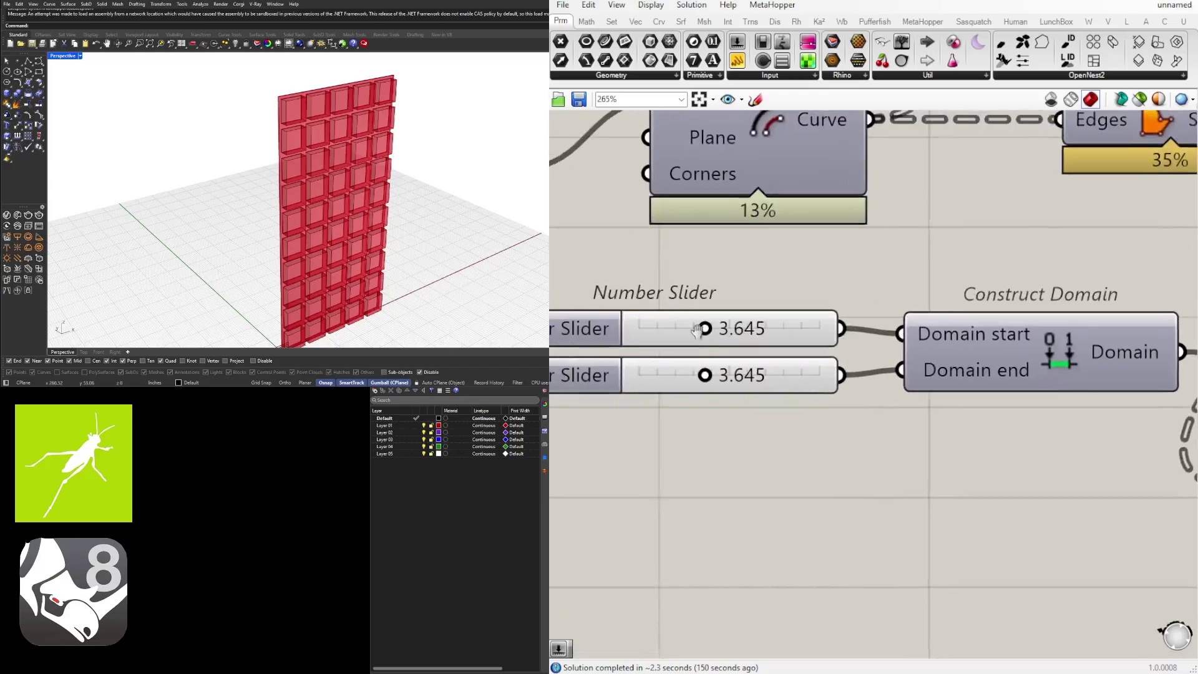
{"action": "left_click_drag", "start_coordinate": [722, 330], "coordinate": [634, 328]}
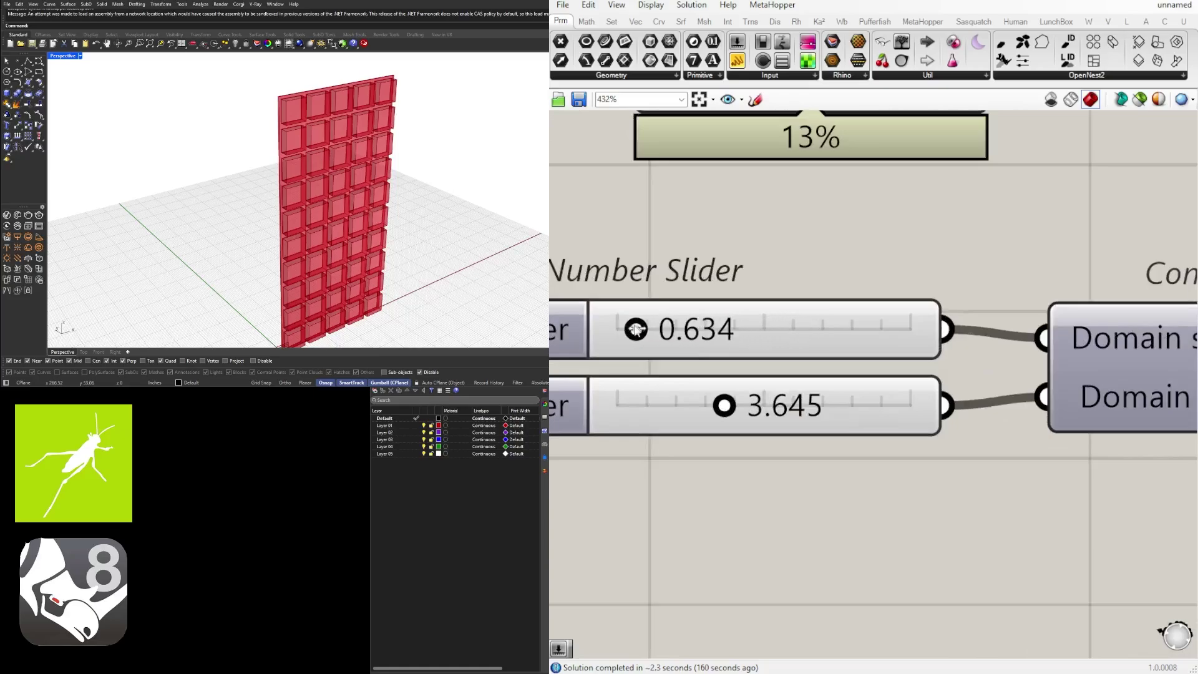
{"action": "double_click", "coordinate": [692, 323]}
{"action": "type", "text": "1"}
{"action": "key", "text": "Return"}
{"action": "double_click", "coordinate": [793, 402]}
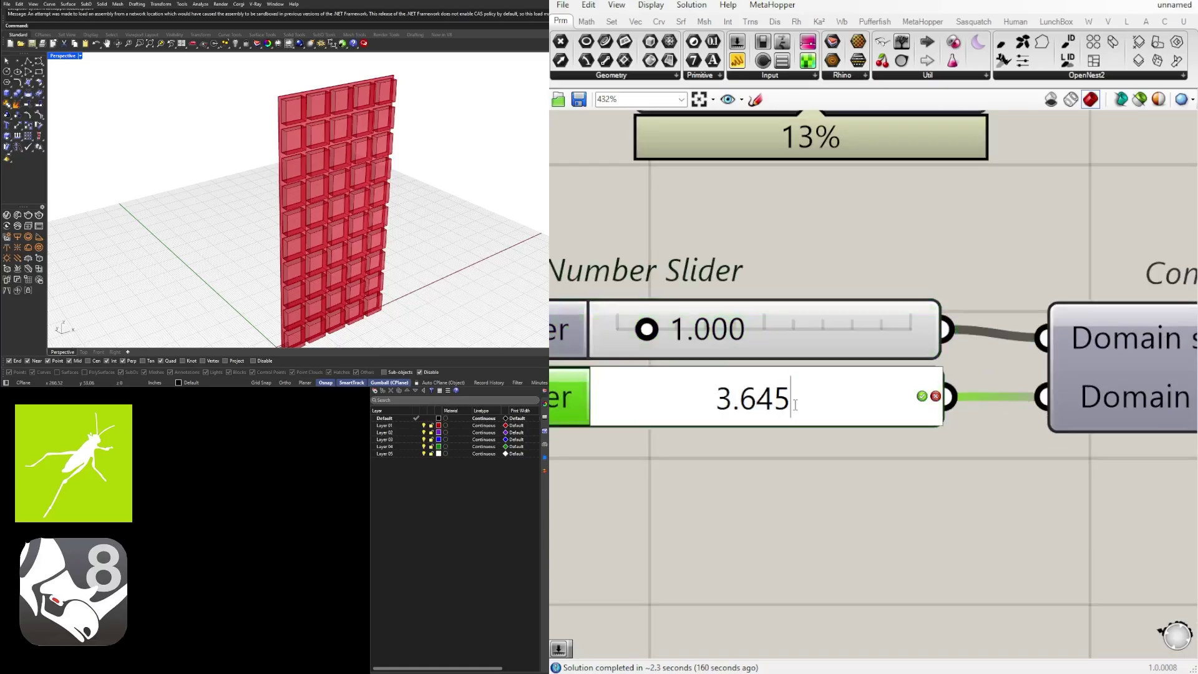
{"action": "type", "text": "4"}
{"action": "key", "text": "Return"}
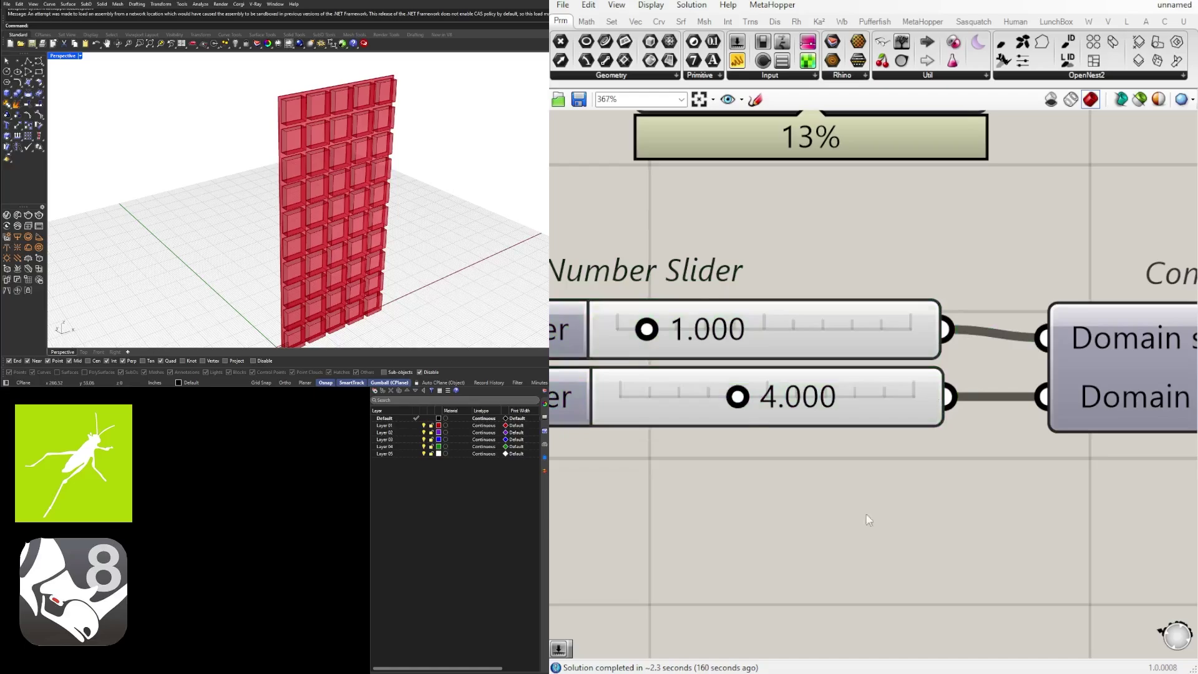
Select the Random component and inspect its output values with the new range.
{"action": "scroll", "coordinate": [866, 514], "scroll_direction": "down", "scroll_amount": 4}
{"action": "scroll", "coordinate": [1032, 498], "scroll_direction": "down", "scroll_amount": 2}
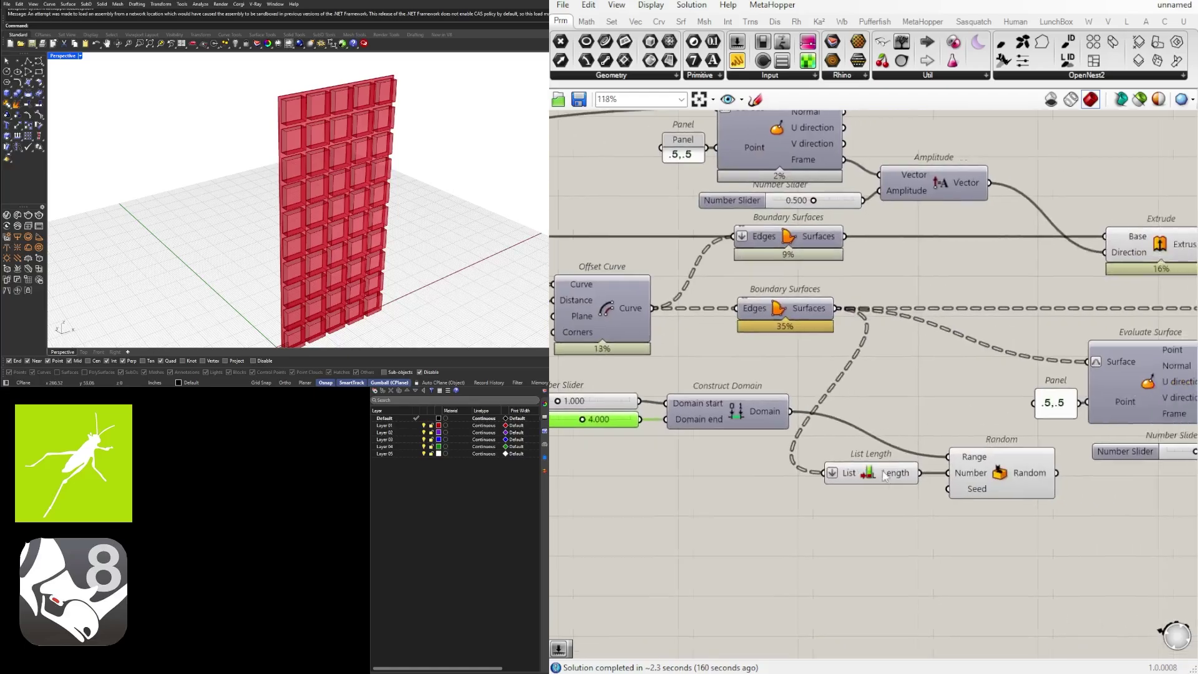
{"action": "left_click", "coordinate": [993, 472]}
{"action": "mouse_move", "coordinate": [1020, 473]}
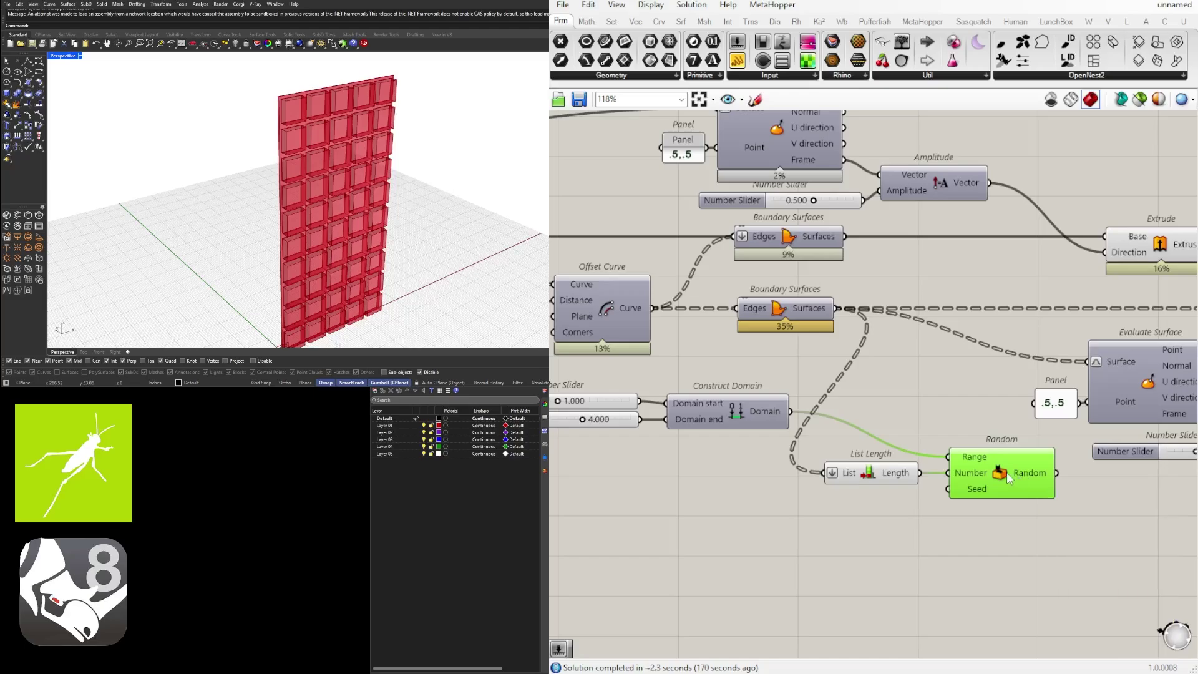
Enable Integer Numbers on the Random component and check its list of output values.
{"action": "right_click", "coordinate": [1029, 476]}
{"action": "right_click", "coordinate": [998, 473]}
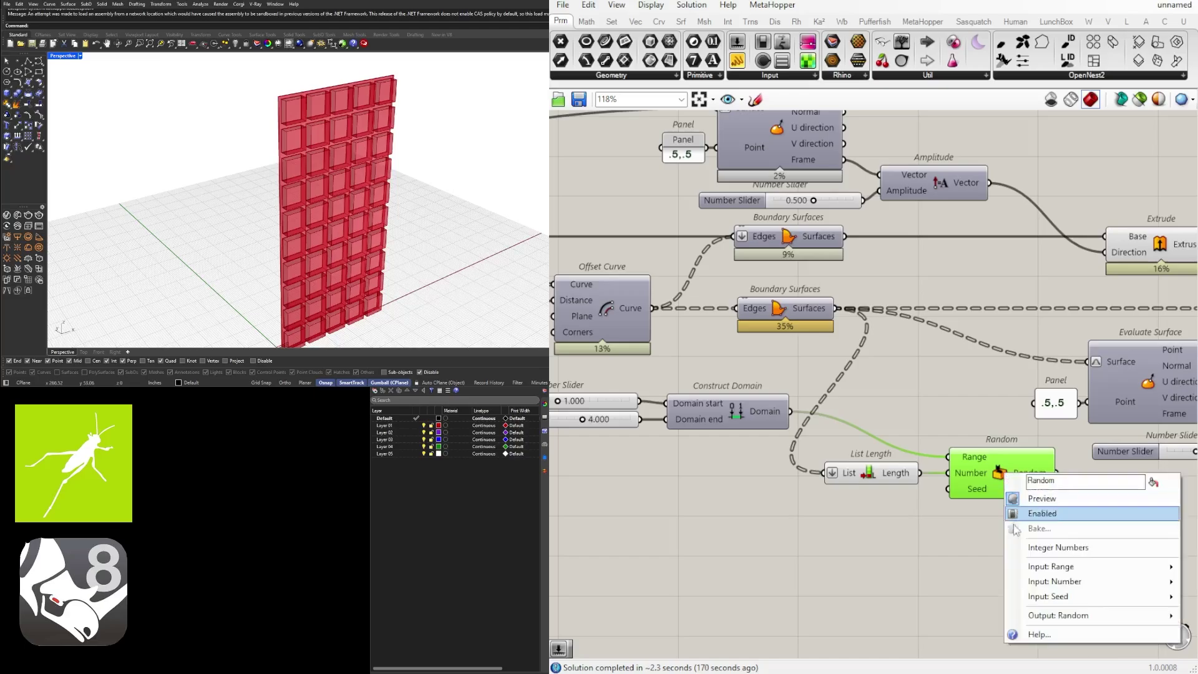
{"action": "left_click", "coordinate": [1098, 549]}
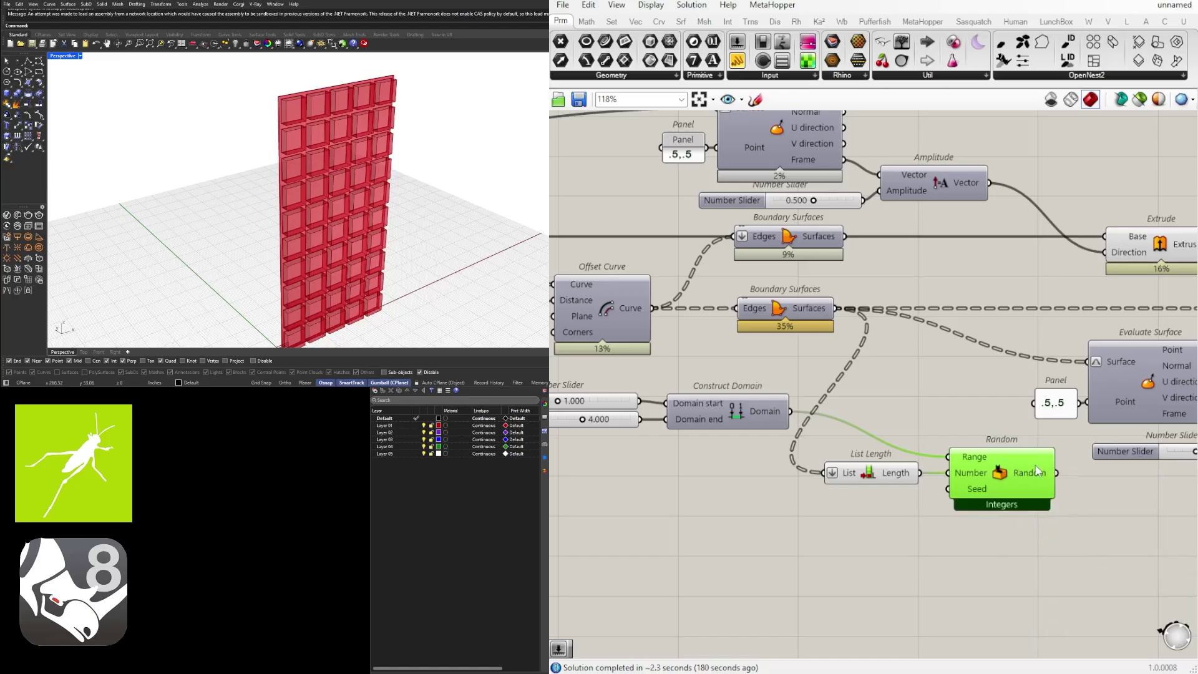
{"action": "mouse_move", "coordinate": [1037, 472]}
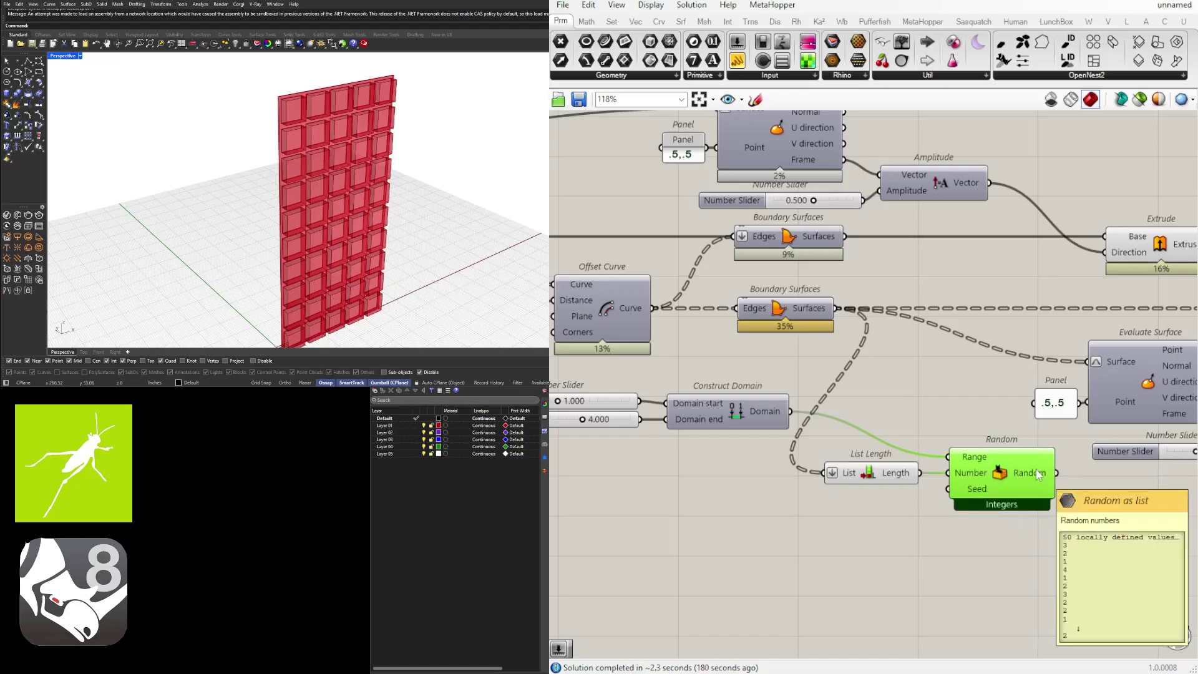
{"action": "scroll", "coordinate": [1035, 469], "scroll_direction": "down", "scroll_amount": 3}
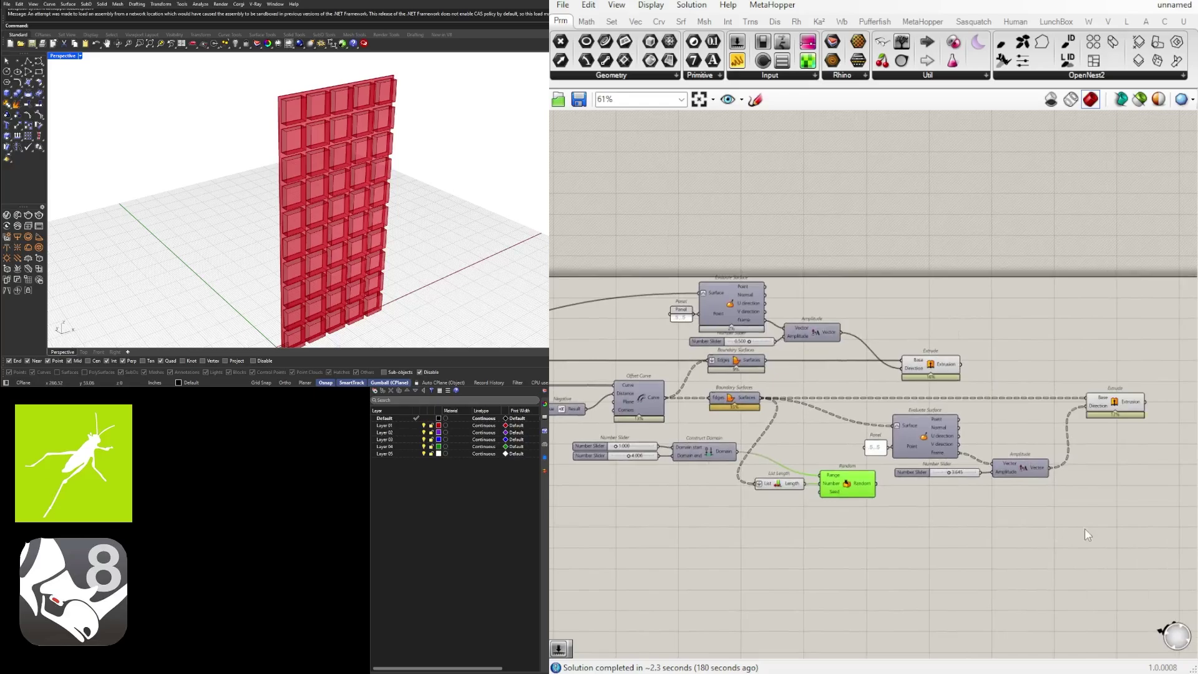
Shift the second Evaluate Surface, its inputs, Amplitude and Extrude away from Random, and line up Random with List Length.
{"action": "left_click_drag", "start_coordinate": [1142, 526], "coordinate": [872, 395]}
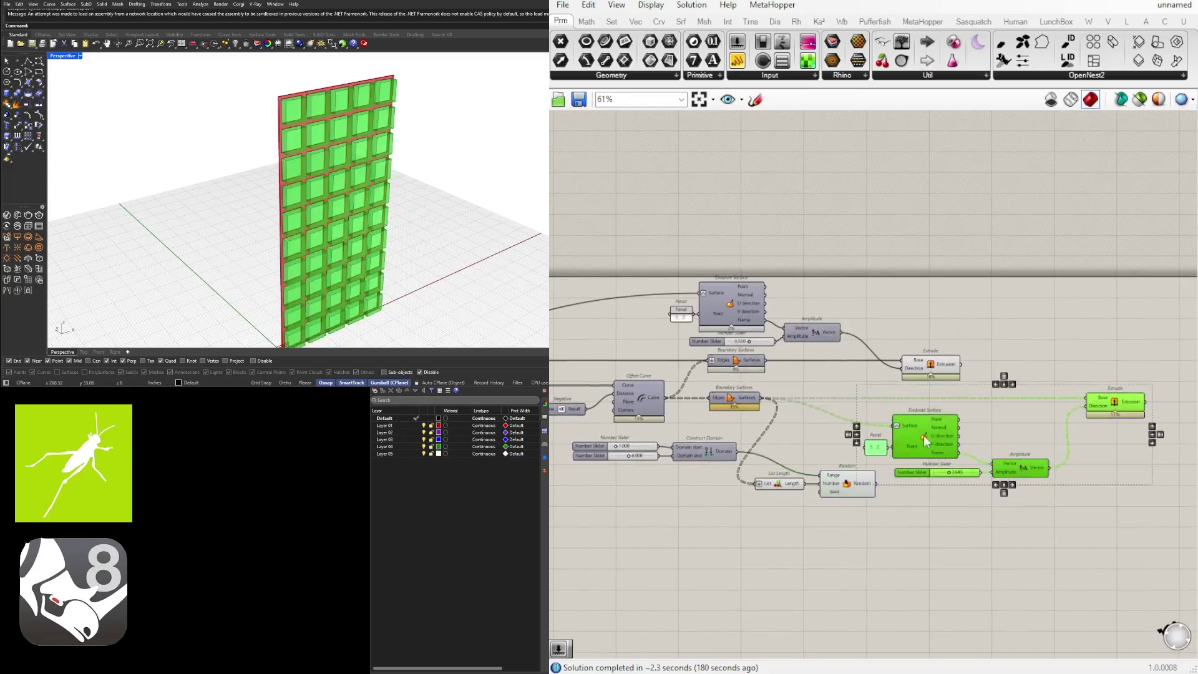
{"action": "left_click_drag", "start_coordinate": [923, 435], "coordinate": [1007, 436]}
{"action": "left_click", "coordinate": [990, 522]}
{"action": "scroll", "coordinate": [832, 492], "scroll_direction": "up", "scroll_amount": 2}
{"action": "left_click_drag", "start_coordinate": [884, 536], "coordinate": [790, 480]}
{"action": "left_click_drag", "start_coordinate": [854, 503], "coordinate": [887, 475]}
{"action": "left_click", "coordinate": [799, 453]}
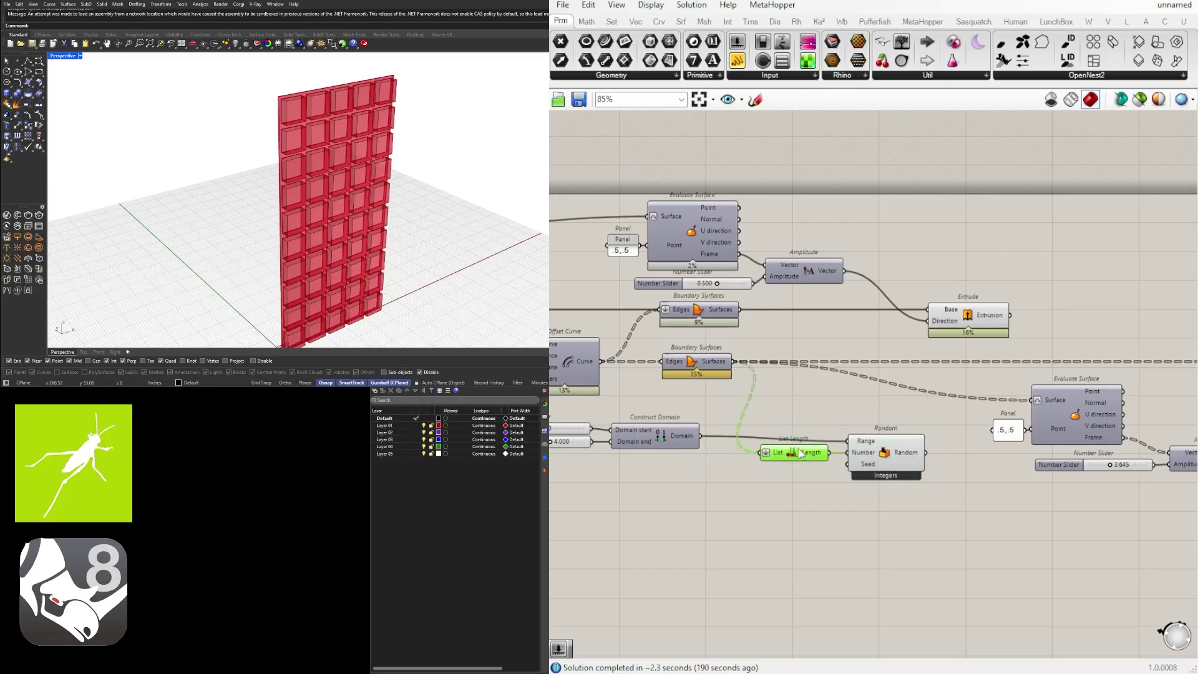
{"action": "left_click", "coordinate": [911, 455]}
Flatten the Base and Direction inputs of the infill panels' Extrude component.
{"action": "scroll", "coordinate": [993, 473], "scroll_direction": "down", "scroll_amount": 3}
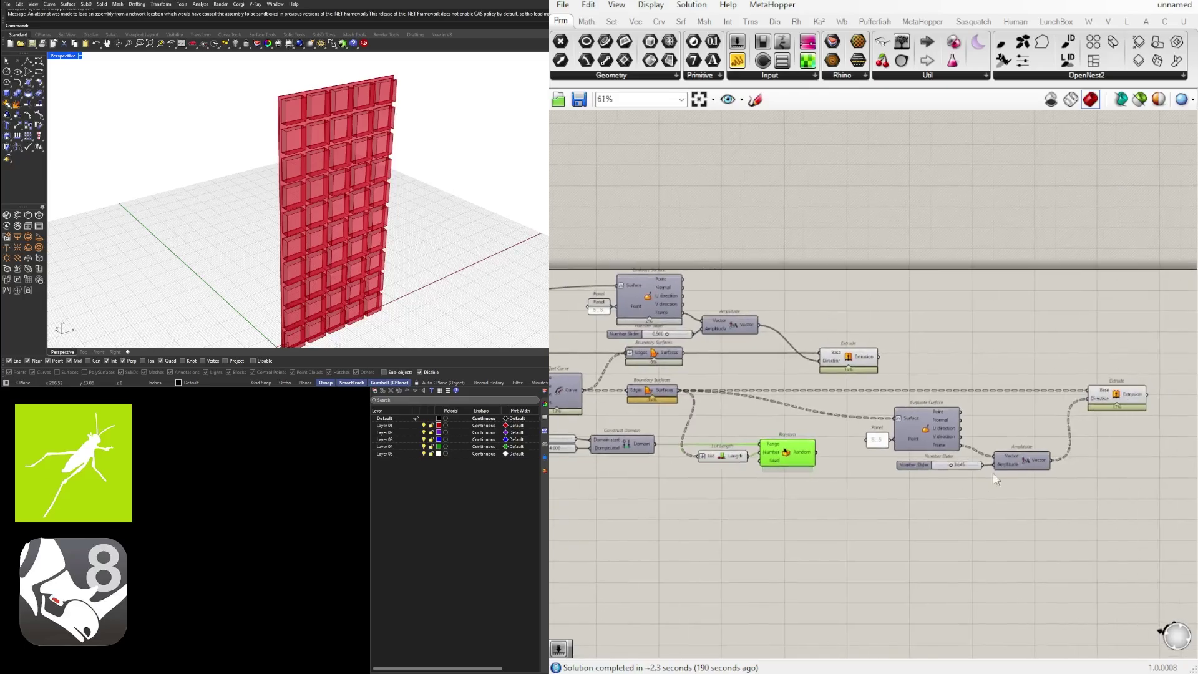
{"action": "scroll", "coordinate": [1080, 402], "scroll_direction": "up", "scroll_amount": 3}
{"action": "right_click_drag", "start_coordinate": [949, 491], "coordinate": [1048, 460]}
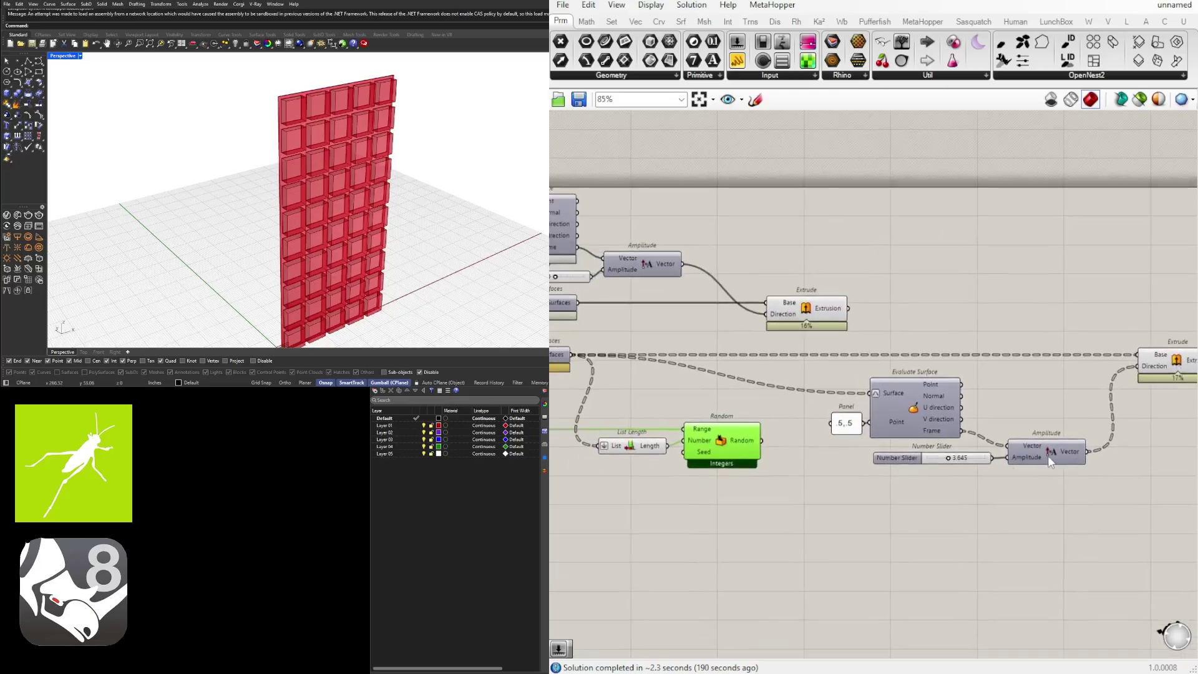
{"action": "scroll", "coordinate": [1031, 449], "scroll_direction": "down", "scroll_amount": 2}
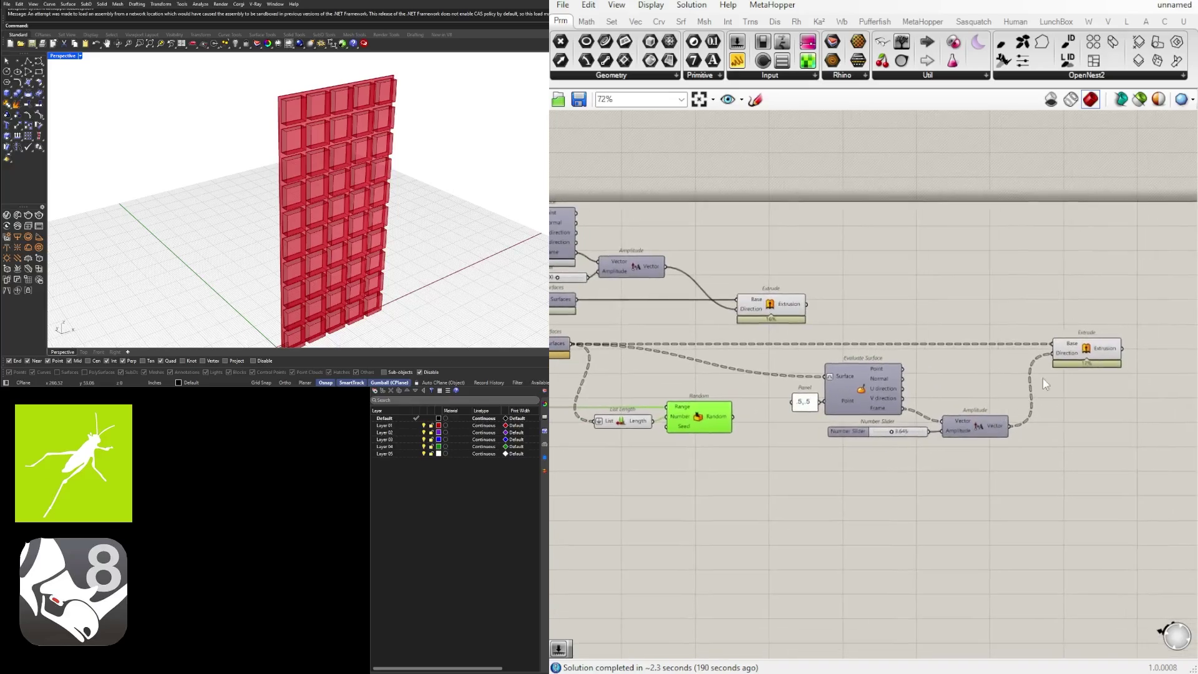
{"action": "scroll", "coordinate": [1070, 346], "scroll_direction": "up", "scroll_amount": 2}
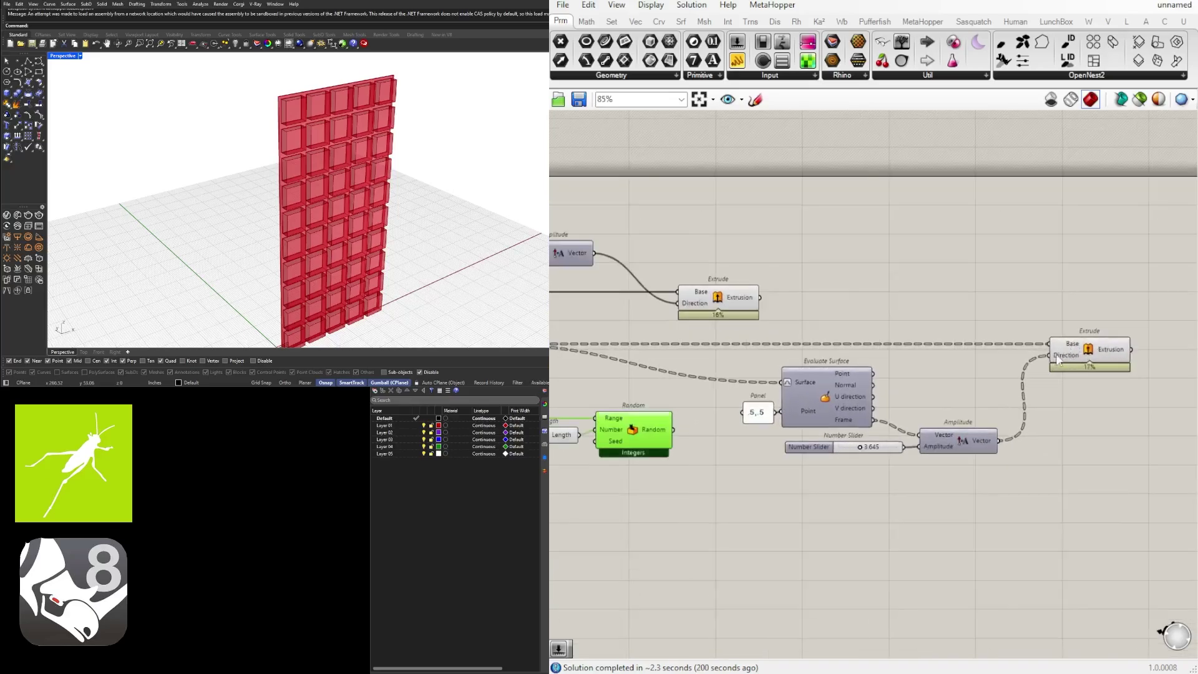
{"action": "left_click", "coordinate": [1081, 352]}
{"action": "right_click", "coordinate": [1063, 348]}
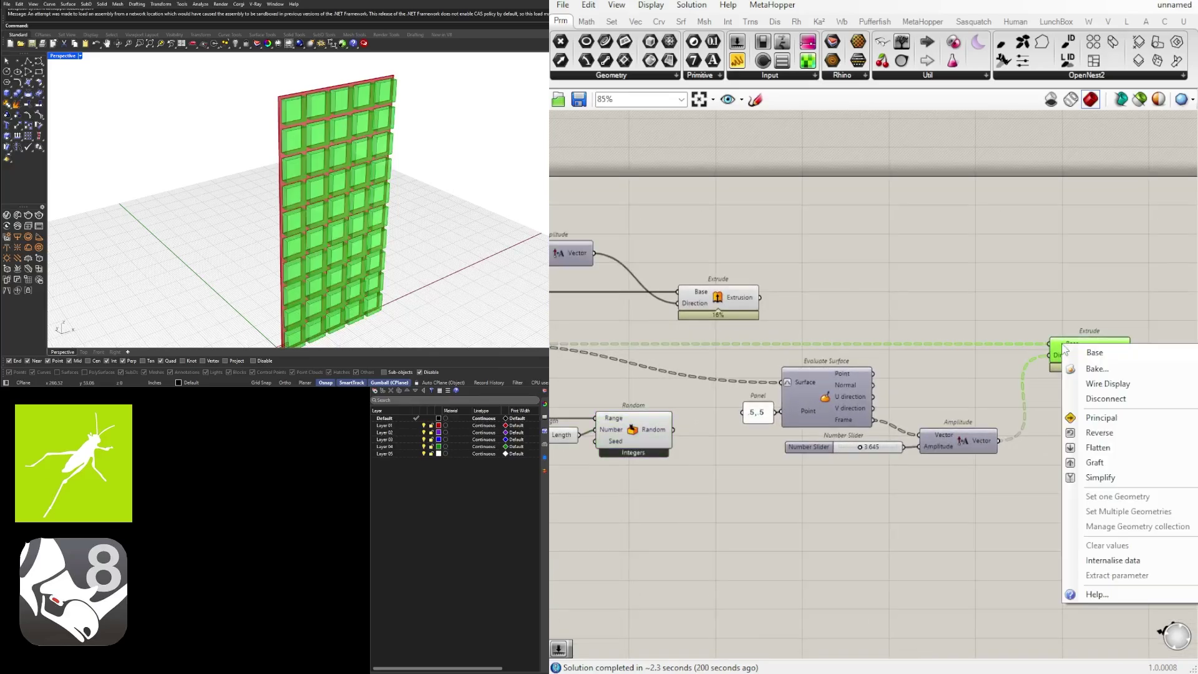
{"action": "left_click", "coordinate": [1099, 448]}
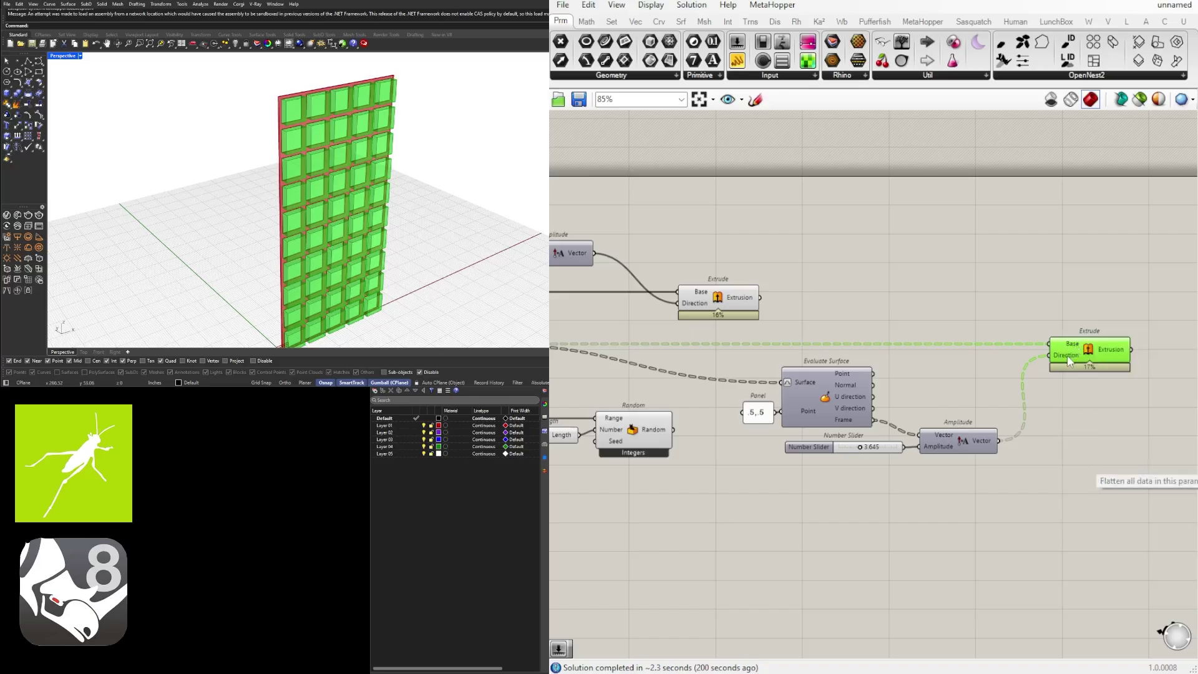
{"action": "right_click", "coordinate": [1066, 354]}
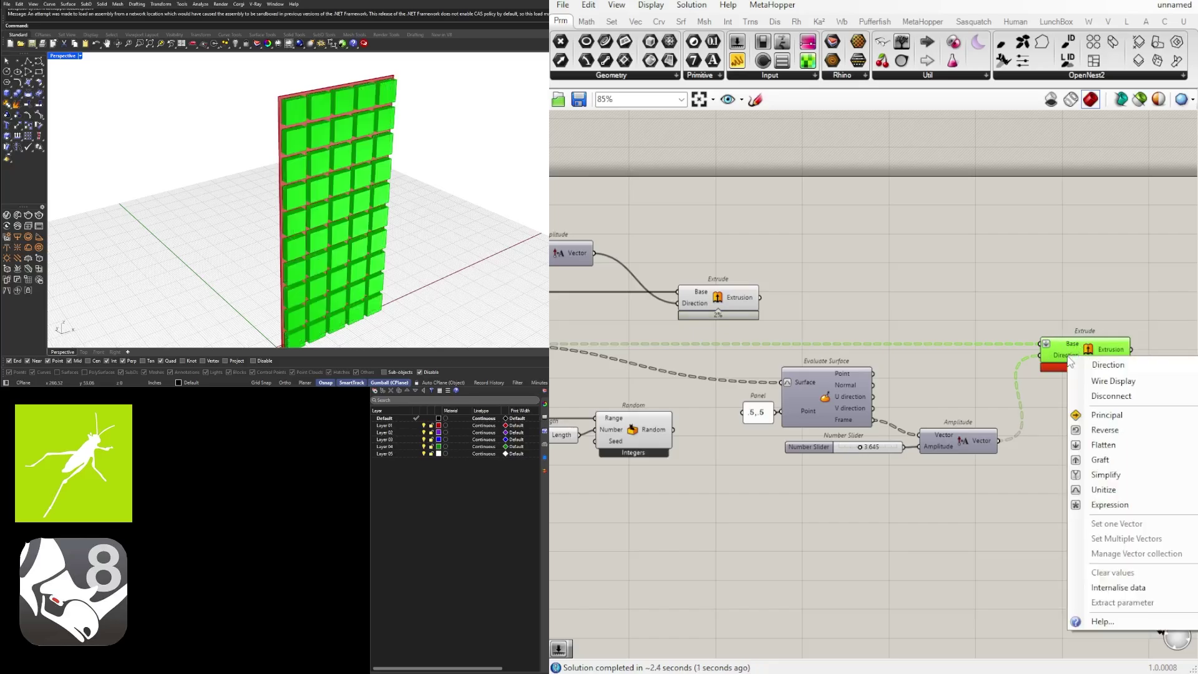
{"action": "left_click", "coordinate": [1123, 445]}
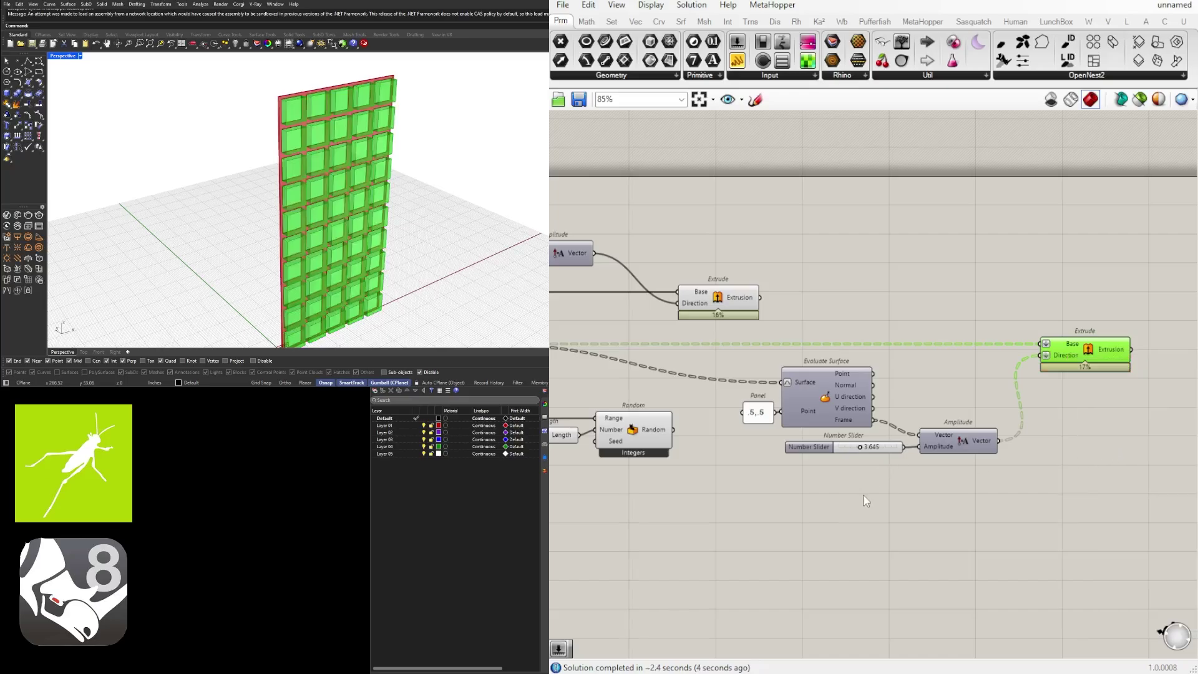
Reposition List Length and Random together, and wire the Random output into the second Amplitude component's Amplitude input.
{"action": "right_click_drag", "start_coordinate": [863, 494], "coordinate": [884, 485]}
{"action": "right_click_drag", "start_coordinate": [711, 493], "coordinate": [849, 467]}
{"action": "left_click", "coordinate": [844, 468]}
{"action": "scroll", "coordinate": [830, 466], "scroll_direction": "down", "scroll_amount": 1}
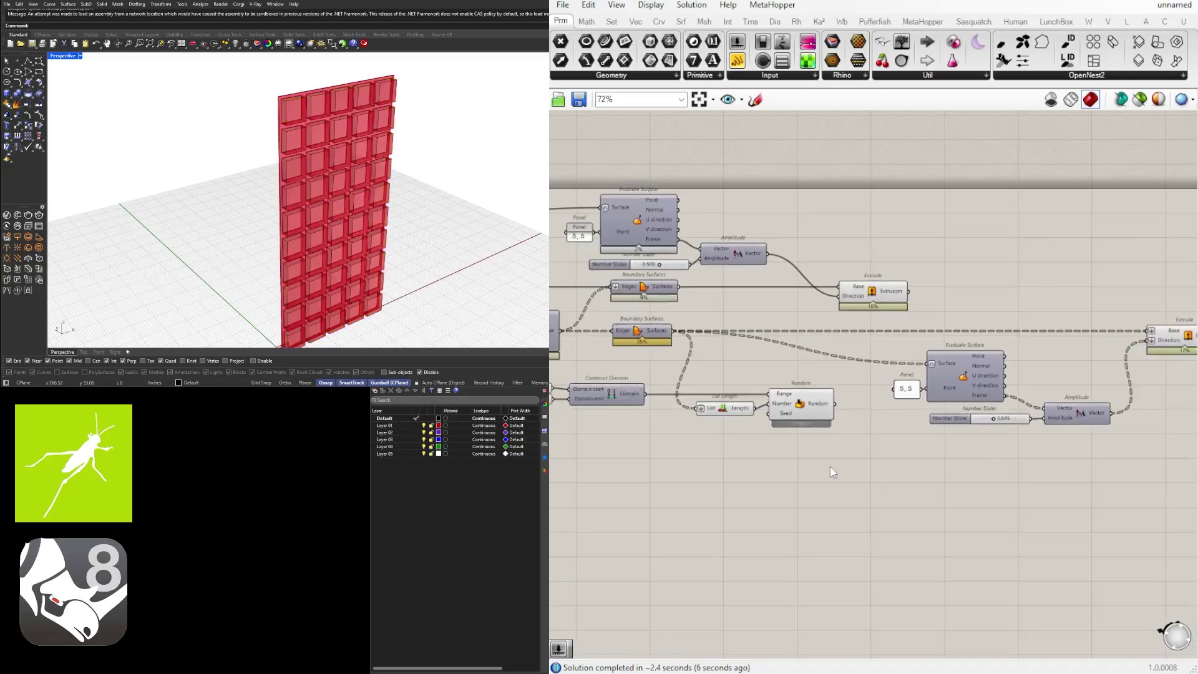
{"action": "left_click_drag", "start_coordinate": [829, 466], "coordinate": [717, 394]}
{"action": "left_click_drag", "start_coordinate": [795, 406], "coordinate": [829, 429]}
{"action": "left_click_drag", "start_coordinate": [922, 475], "coordinate": [928, 473]}
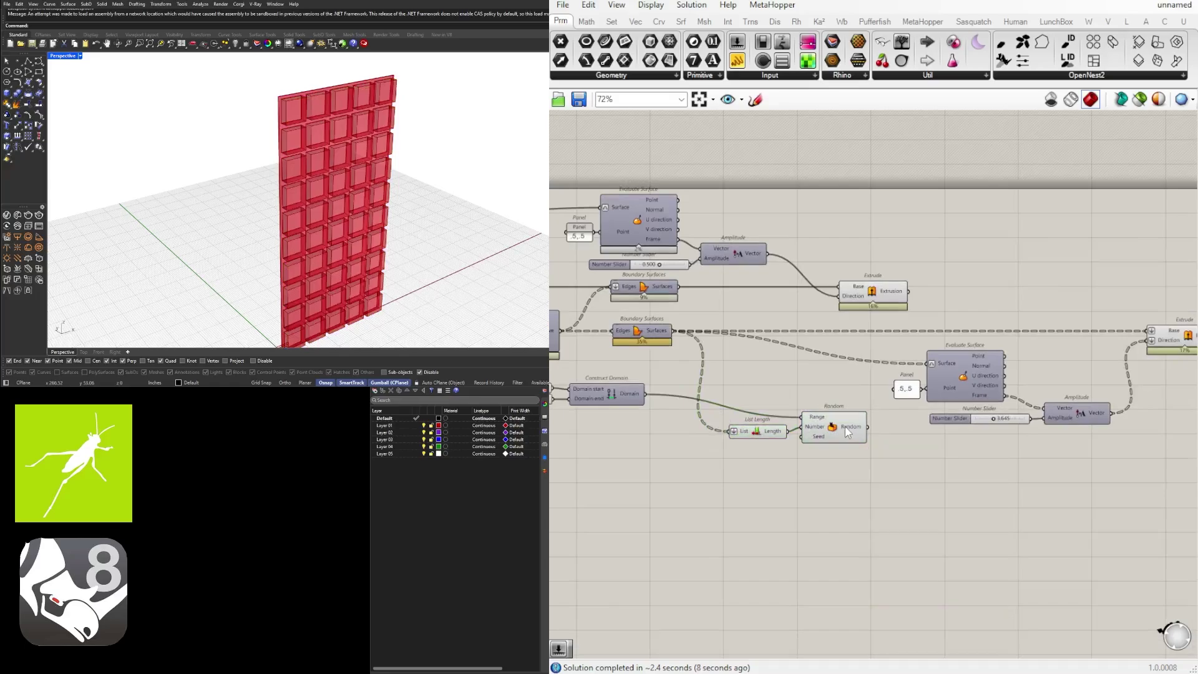
{"action": "mouse_move", "coordinate": [846, 433]}
{"action": "left_click_drag", "start_coordinate": [865, 428], "coordinate": [1047, 429]}
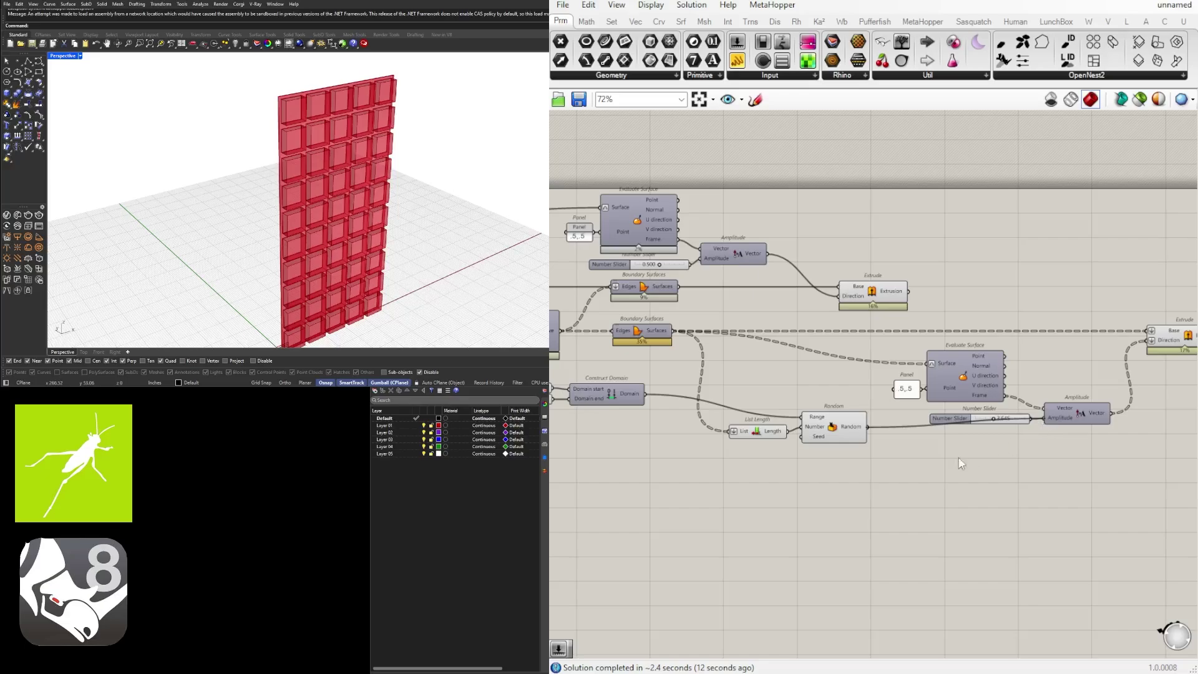
Delete the unused slider beside the second Amplitude, and arrange List Length and Random beneath Evaluate Surface with Amplitude and Extrude alongside.
{"action": "right_click_drag", "start_coordinate": [907, 446], "coordinate": [892, 462]}
{"action": "scroll", "coordinate": [892, 462], "scroll_direction": "up", "scroll_amount": 2}
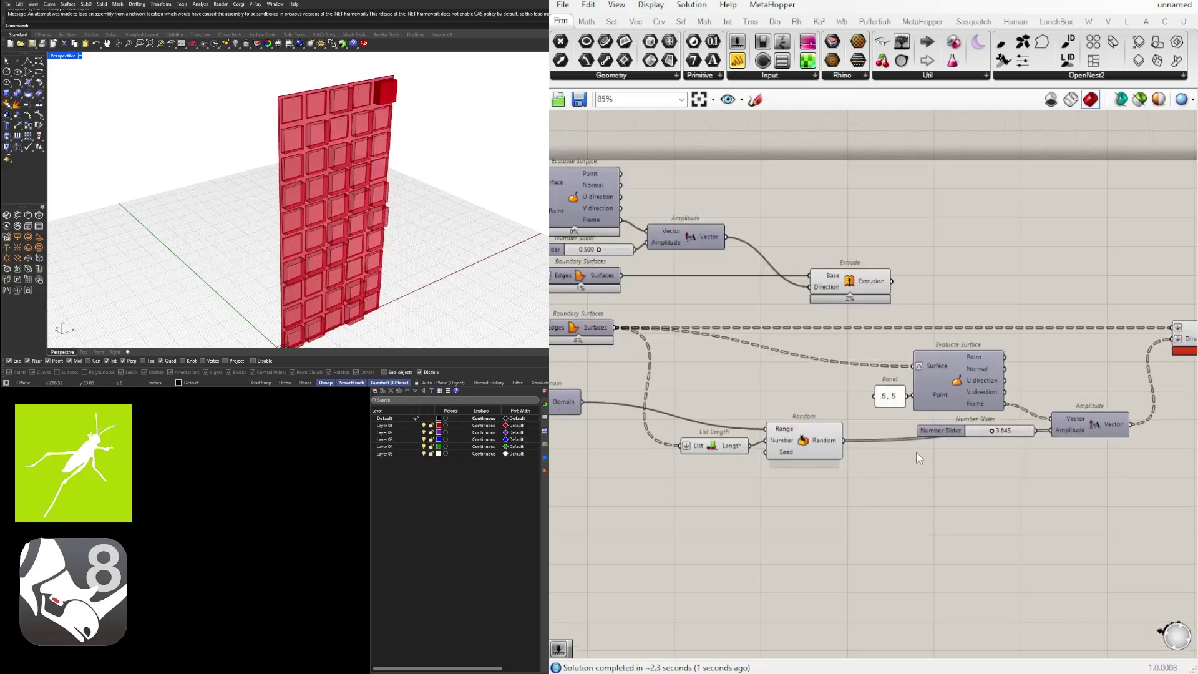
{"action": "left_click_drag", "start_coordinate": [915, 435], "coordinate": [679, 411]}
{"action": "key", "text": "Delete"}
{"action": "left_click_drag", "start_coordinate": [838, 449], "coordinate": [995, 446]}
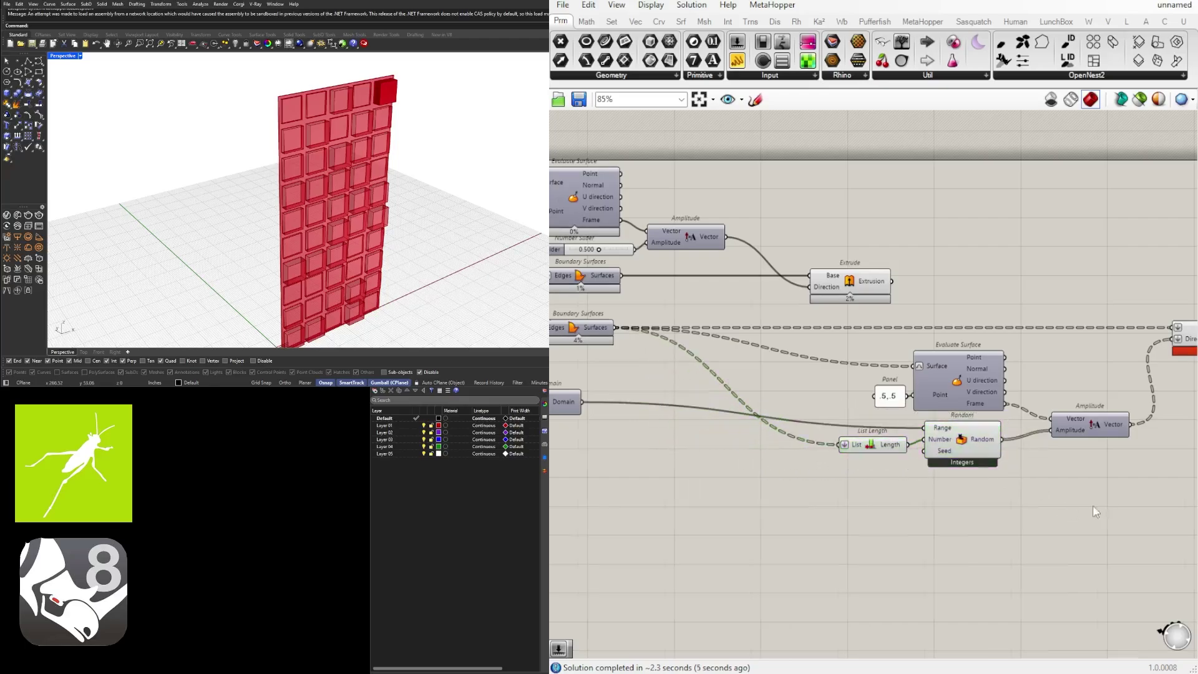
{"action": "right_click_drag", "start_coordinate": [1098, 422], "coordinate": [981, 428]}
{"action": "left_click_drag", "start_coordinate": [981, 428], "coordinate": [976, 416]}
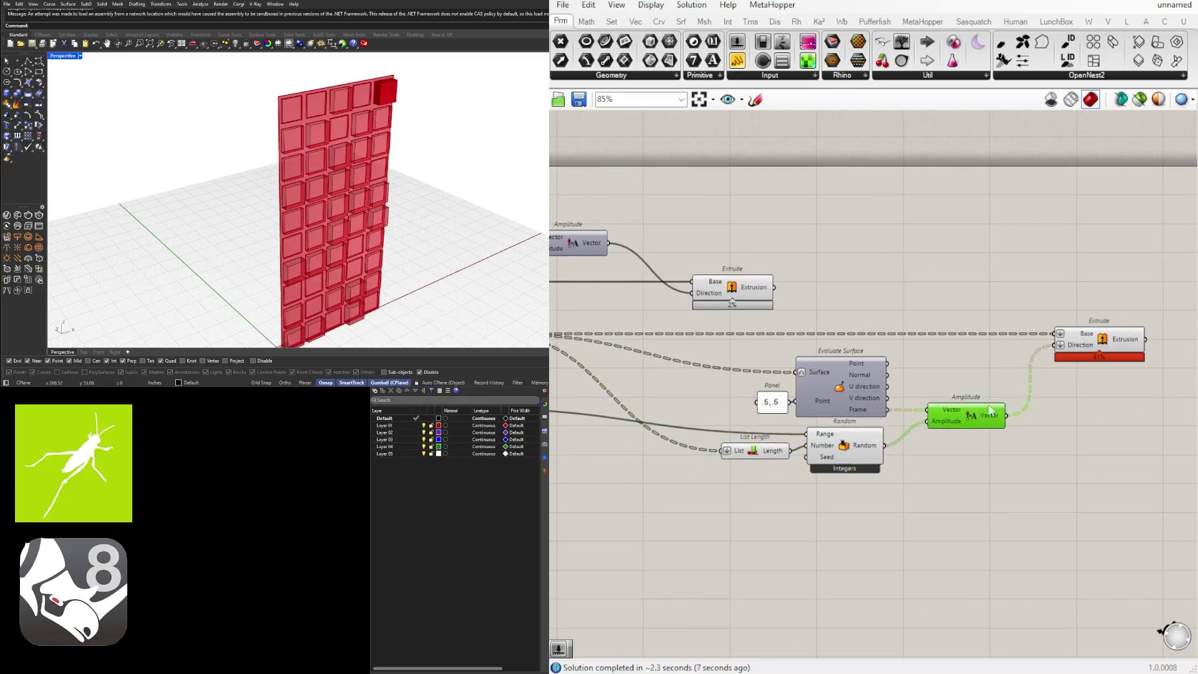
{"action": "left_click_drag", "start_coordinate": [1098, 342], "coordinate": [1080, 342]}
{"action": "left_click", "coordinate": [1022, 305]}
Check the second Amplitude's output vectors, flatten its Vector input, and move the infill Extrude further along.
{"action": "mouse_move", "coordinate": [419, 217]}
{"action": "right_mouse_down"}
{"action": "mouse_move", "coordinate": [538, 228]}
{"action": "mouse_move", "coordinate": [379, 218]}
{"action": "mouse_move", "coordinate": [435, 229]}
{"action": "right_mouse_up"}
{"action": "mouse_move", "coordinate": [994, 420]}
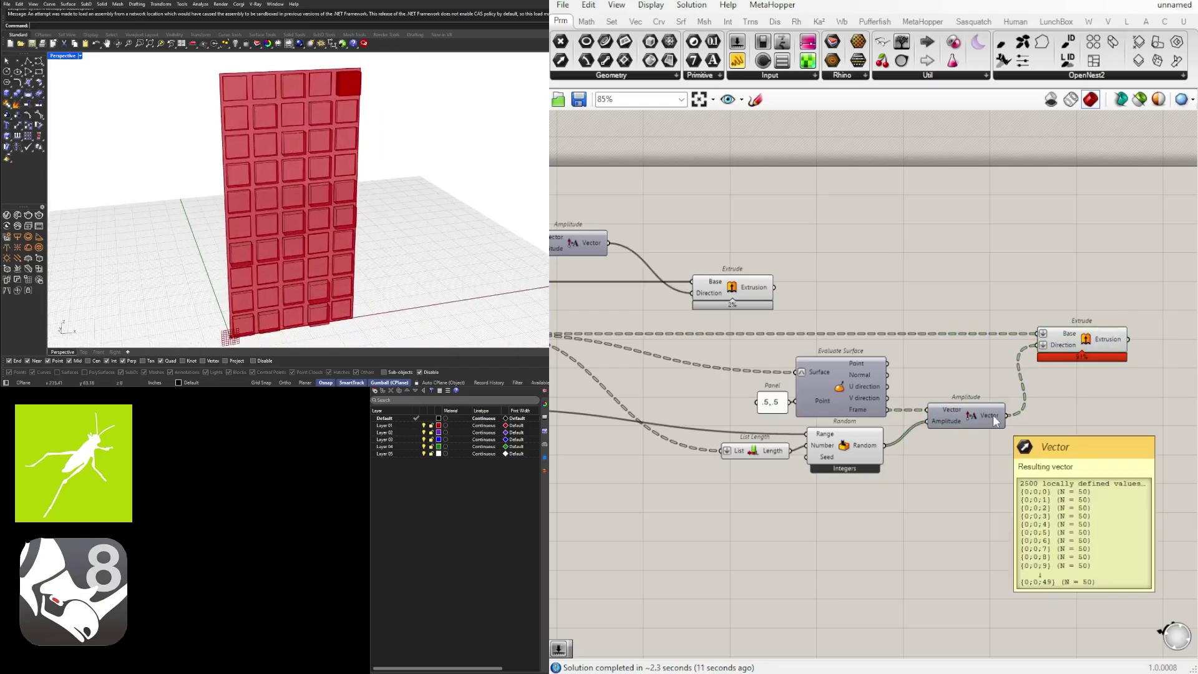
{"action": "scroll", "coordinate": [964, 353], "scroll_direction": "up", "scroll_amount": 3}
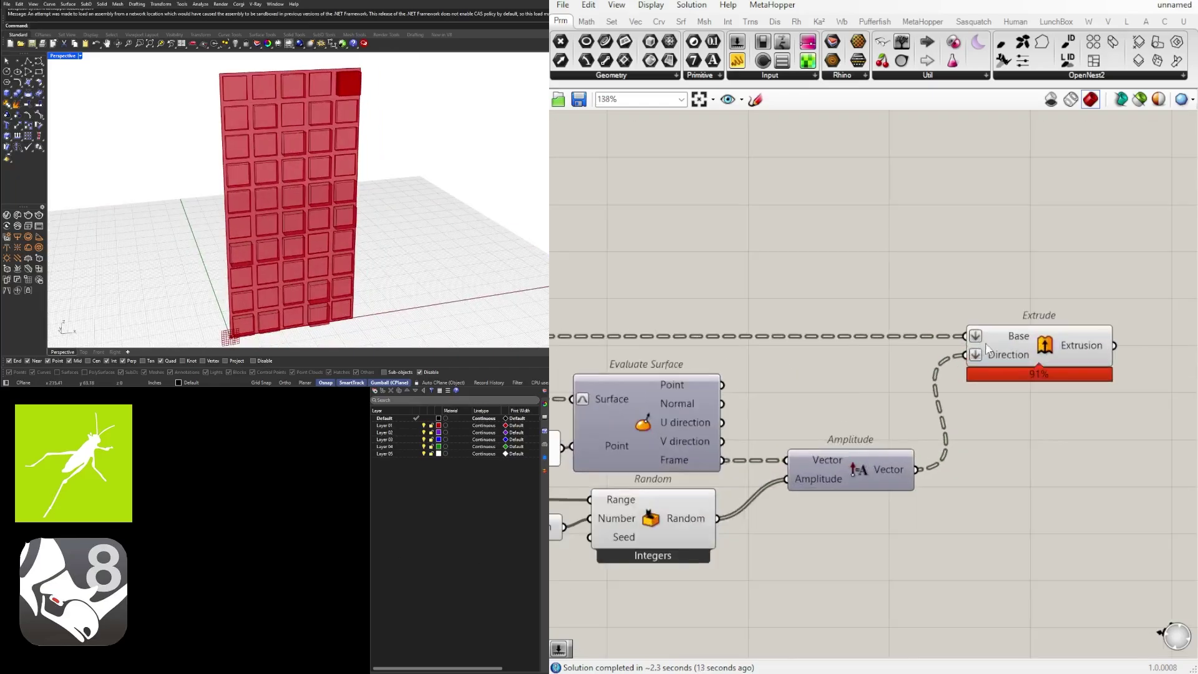
{"action": "scroll", "coordinate": [872, 461], "scroll_direction": "down", "scroll_amount": 2}
{"action": "right_click", "coordinate": [931, 414]}
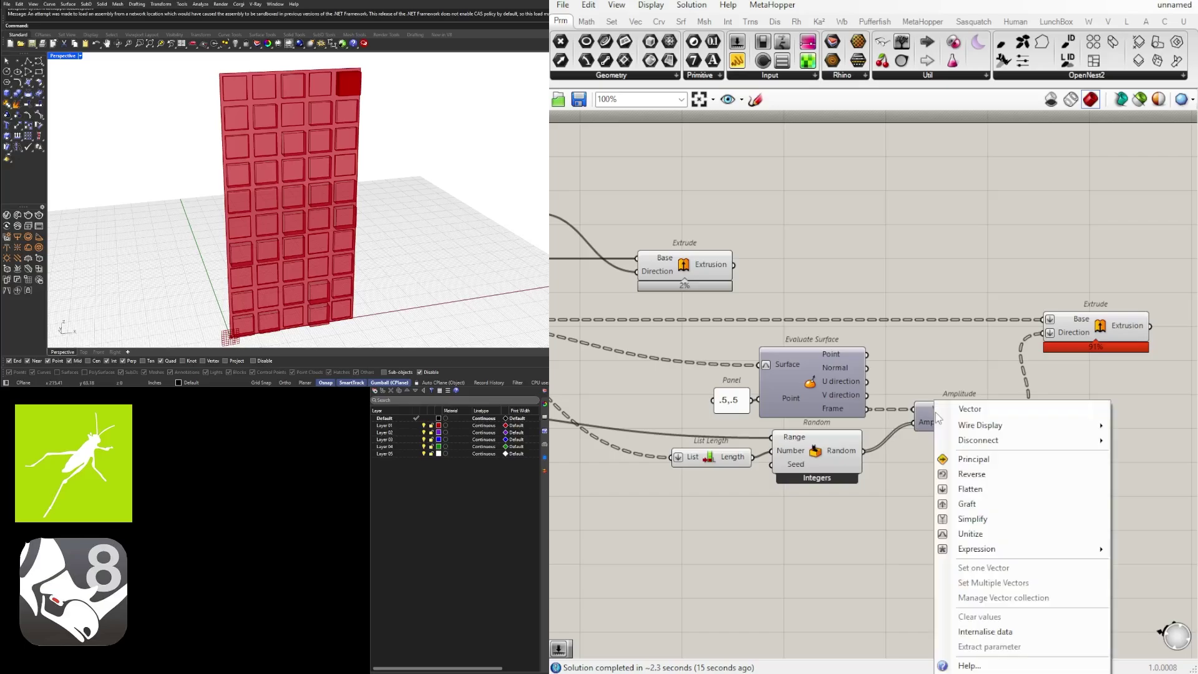
{"action": "left_click", "coordinate": [1003, 497]}
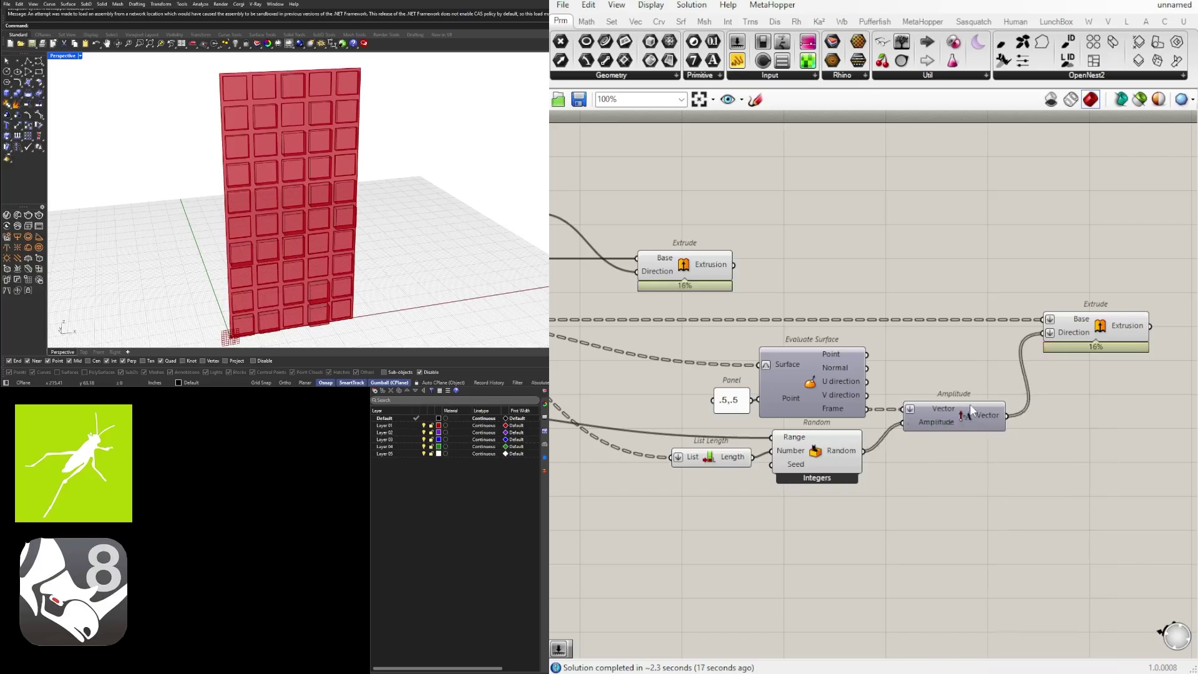
{"action": "left_click_drag", "start_coordinate": [1080, 332], "coordinate": [1126, 332]}
Try a wider depth range with Domain start at 2.506 and Domain end at 9.225, and view the wall from another angle.
{"action": "right_click_drag", "start_coordinate": [1122, 381], "coordinate": [992, 421]}
{"action": "right_click_drag", "start_coordinate": [374, 293], "coordinate": [420, 263]}
{"action": "right_click_drag", "start_coordinate": [817, 473], "coordinate": [1027, 466]}
{"action": "right_click_drag", "start_coordinate": [572, 455], "coordinate": [922, 434]}
{"action": "scroll", "coordinate": [922, 434], "scroll_direction": "up", "scroll_amount": 5}
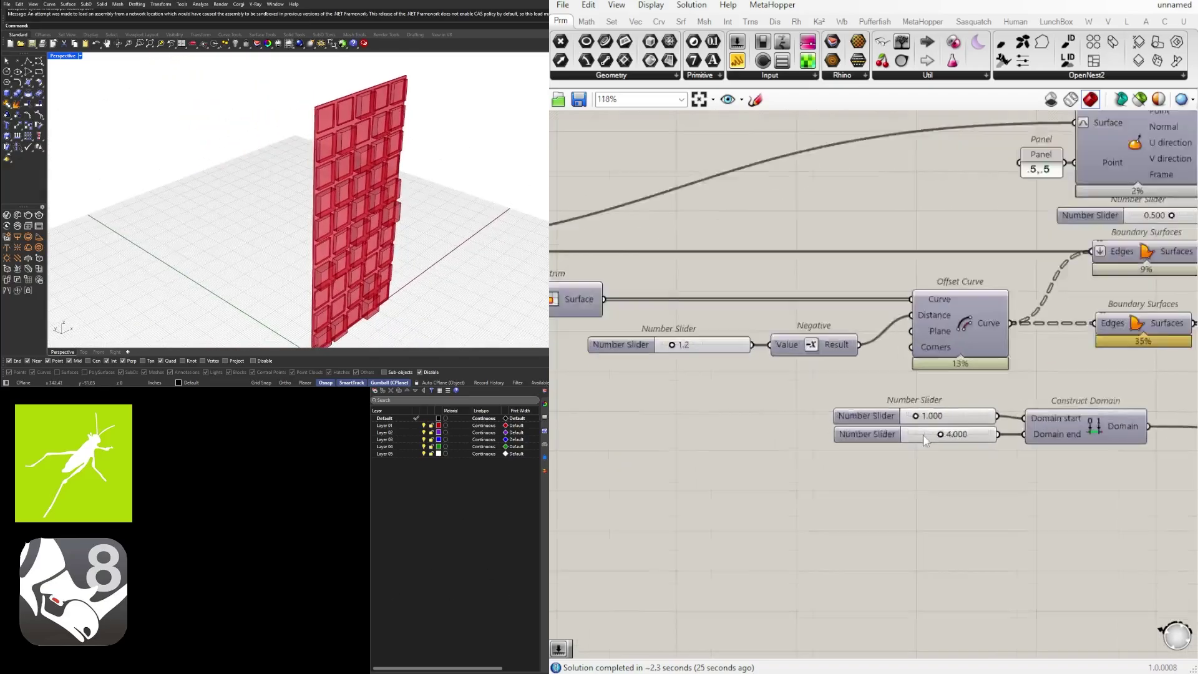
{"action": "left_click_drag", "start_coordinate": [896, 391], "coordinate": [948, 392]}
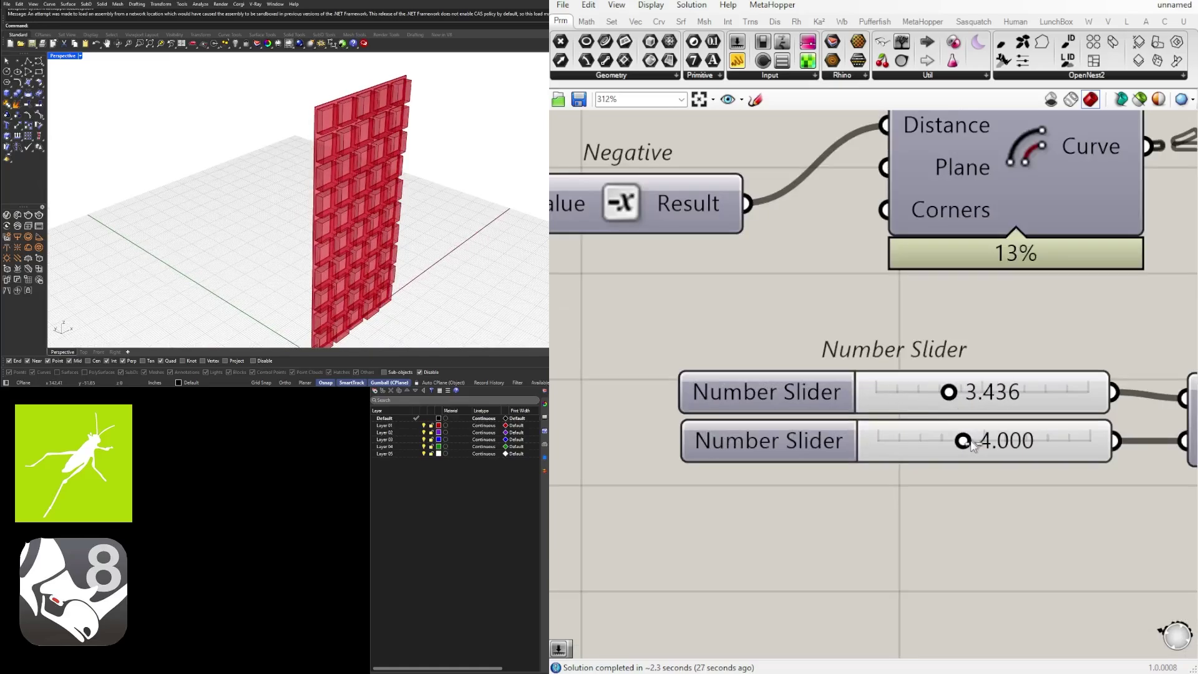
{"action": "left_click_drag", "start_coordinate": [971, 441], "coordinate": [1095, 441]}
{"action": "mouse_move", "coordinate": [949, 391]}
{"action": "left_mouse_down"}
{"action": "mouse_move", "coordinate": [917, 391]}
{"action": "mouse_move", "coordinate": [942, 392]}
{"action": "left_mouse_up"}
{"action": "right_click_drag", "start_coordinate": [324, 237], "coordinate": [350, 206]}
Move the two domain sliders and Construct Domain closer to List Length and Random.
{"action": "scroll", "coordinate": [961, 415], "scroll_direction": "down", "scroll_amount": 4}
{"action": "right_click_drag", "start_coordinate": [984, 441], "coordinate": [724, 460]}
{"action": "scroll", "coordinate": [808, 442], "scroll_direction": "down", "scroll_amount": 4}
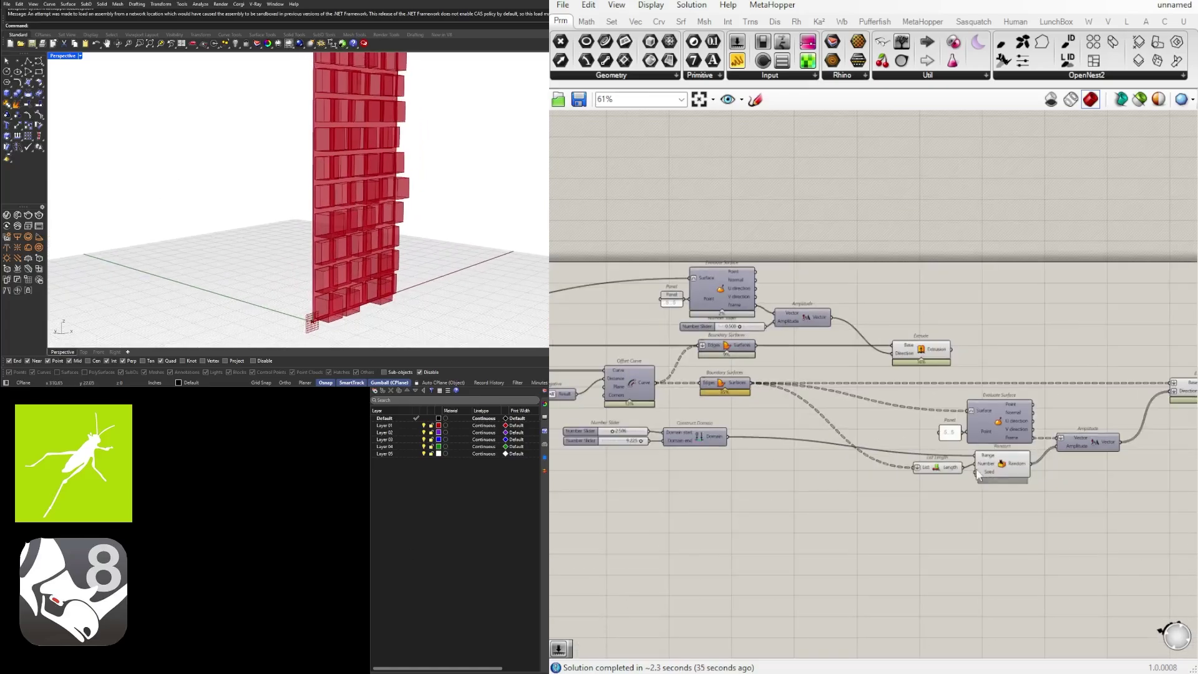
{"action": "right_click_drag", "start_coordinate": [975, 469], "coordinate": [1137, 468]}
{"action": "left_click_drag", "start_coordinate": [828, 495], "coordinate": [734, 428]}
{"action": "left_click_drag", "start_coordinate": [866, 422], "coordinate": [958, 452]}
{"action": "left_click_drag", "start_coordinate": [911, 489], "coordinate": [714, 419]}
{"action": "left_click_drag", "start_coordinate": [863, 436], "coordinate": [979, 450]}
Turn off Integer Numbers on the Random component and nudge it slightly into line.
{"action": "scroll", "coordinate": [1085, 514], "scroll_direction": "up", "scroll_amount": 3}
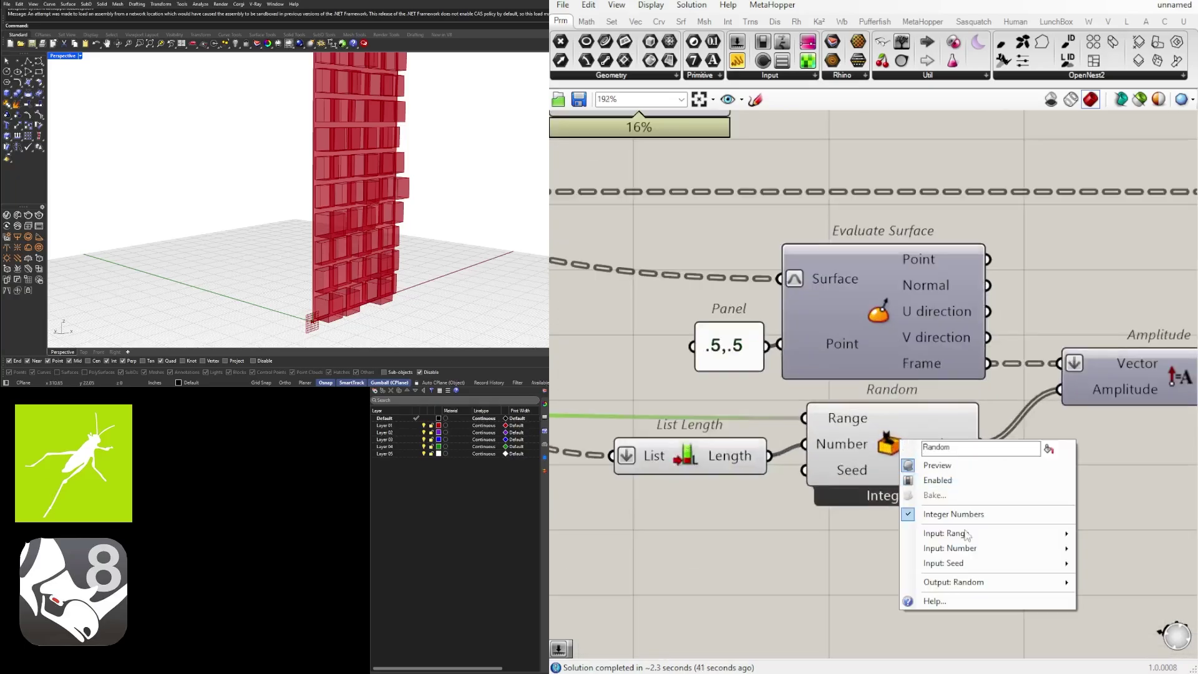
{"action": "left_click", "coordinate": [953, 513]}
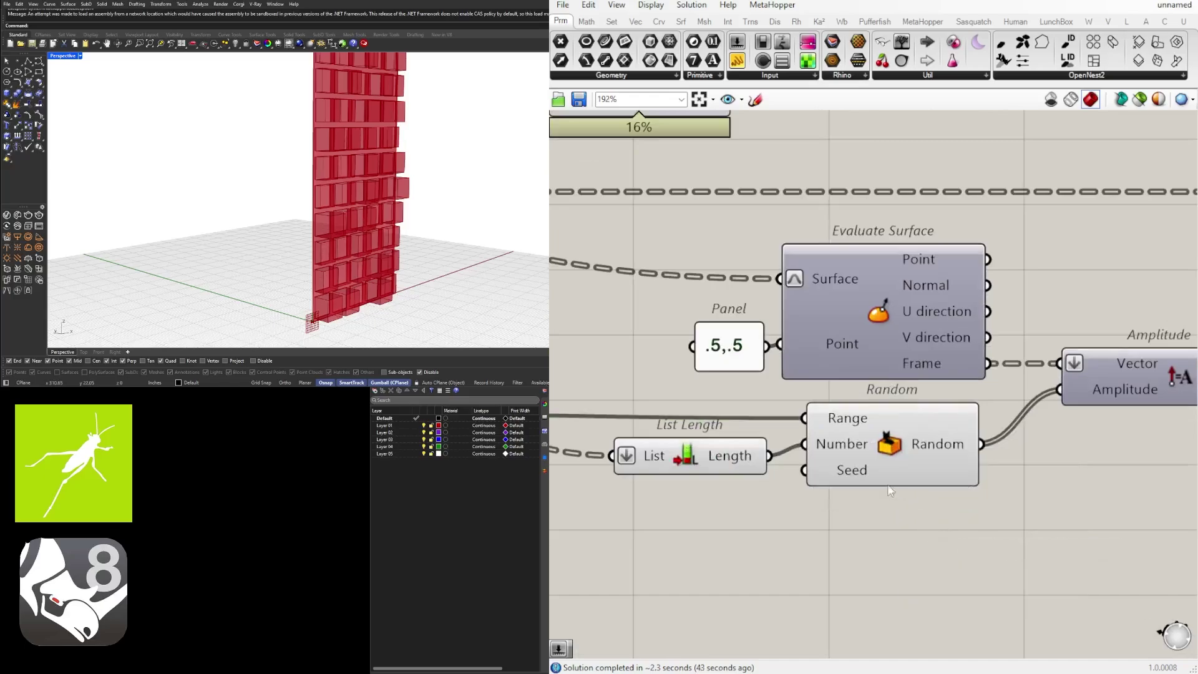
{"action": "left_click_drag", "start_coordinate": [932, 444], "coordinate": [933, 440]}
{"action": "mouse_move", "coordinate": [933, 441]}
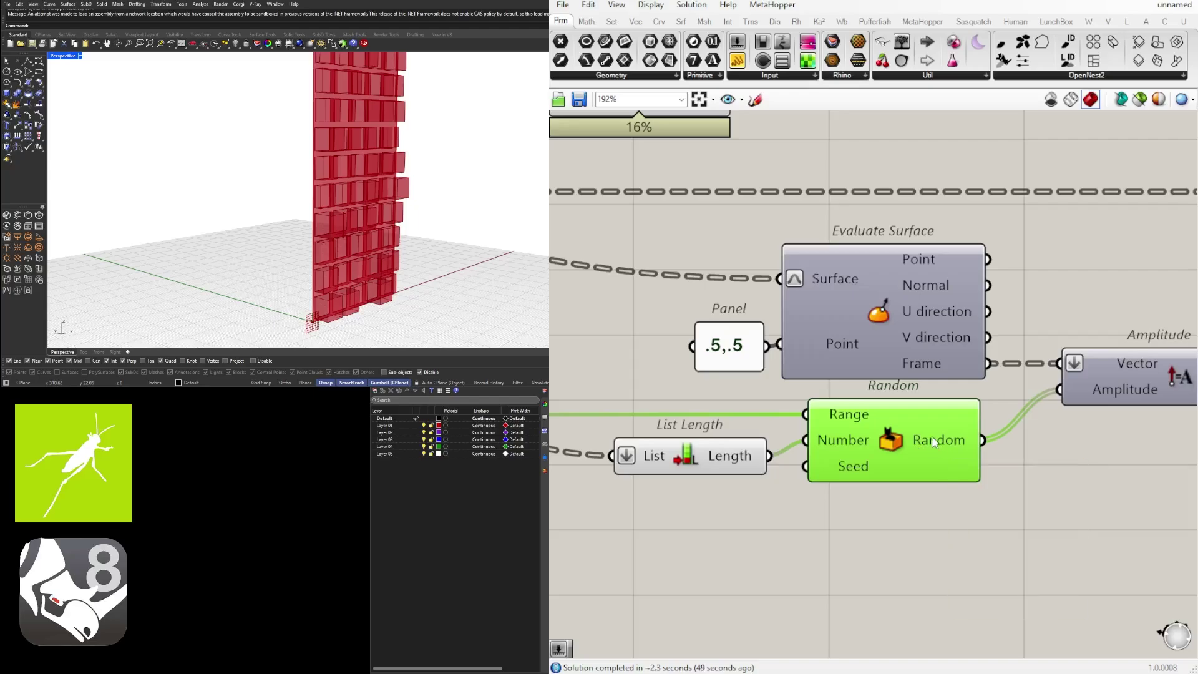
Set the Domain end slider to 6 and the Domain start slider to 2.
{"action": "scroll", "coordinate": [1046, 470], "scroll_direction": "down", "scroll_amount": 3}
{"action": "right_click_drag", "start_coordinate": [1045, 473], "coordinate": [745, 479]}
{"action": "left_click", "coordinate": [976, 354]}
{"action": "right_click_drag", "start_coordinate": [561, 449], "coordinate": [1192, 471]}
{"action": "scroll", "coordinate": [805, 461], "scroll_direction": "up", "scroll_amount": 4}
{"action": "double_click", "coordinate": [950, 507]}
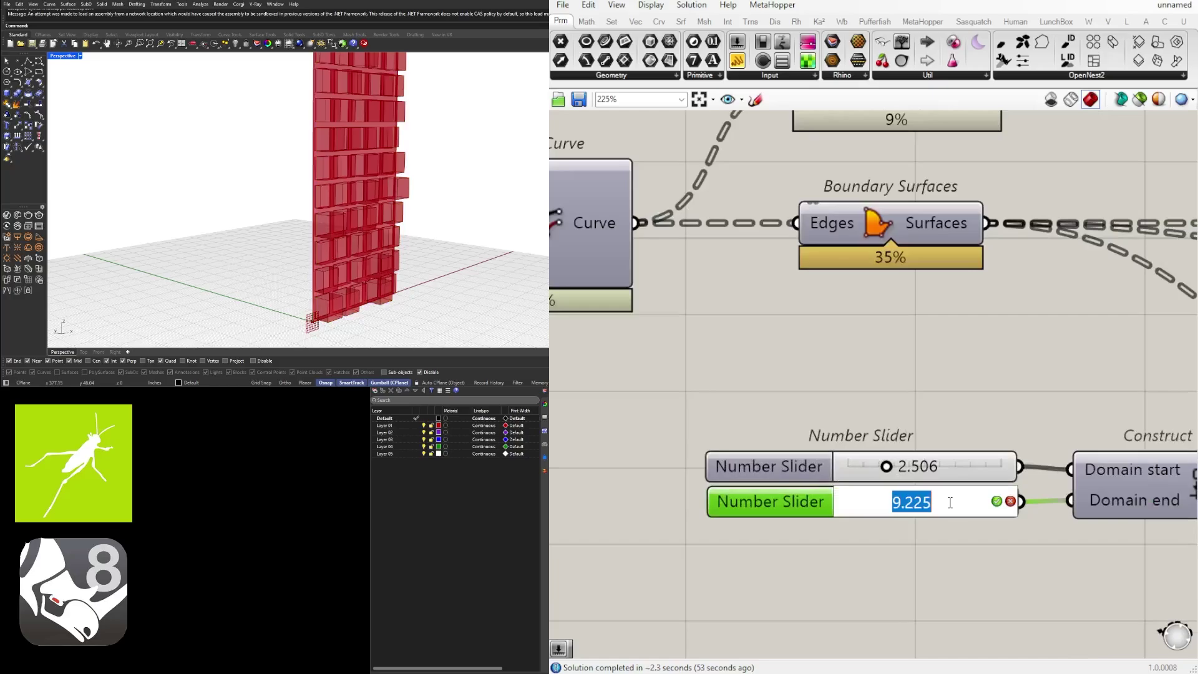
{"action": "type", "text": "6"}
{"action": "key", "text": "Return"}
{"action": "double_click", "coordinate": [904, 471]}
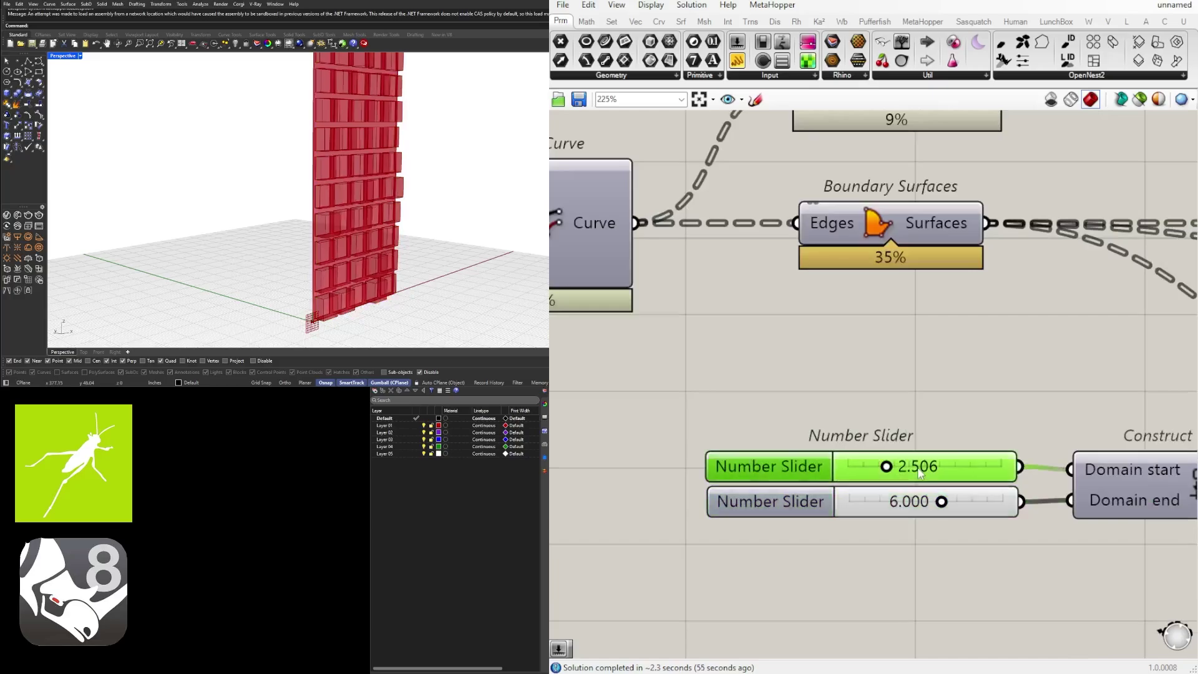
{"action": "type", "text": "2"}
{"action": "key", "text": "Return"}
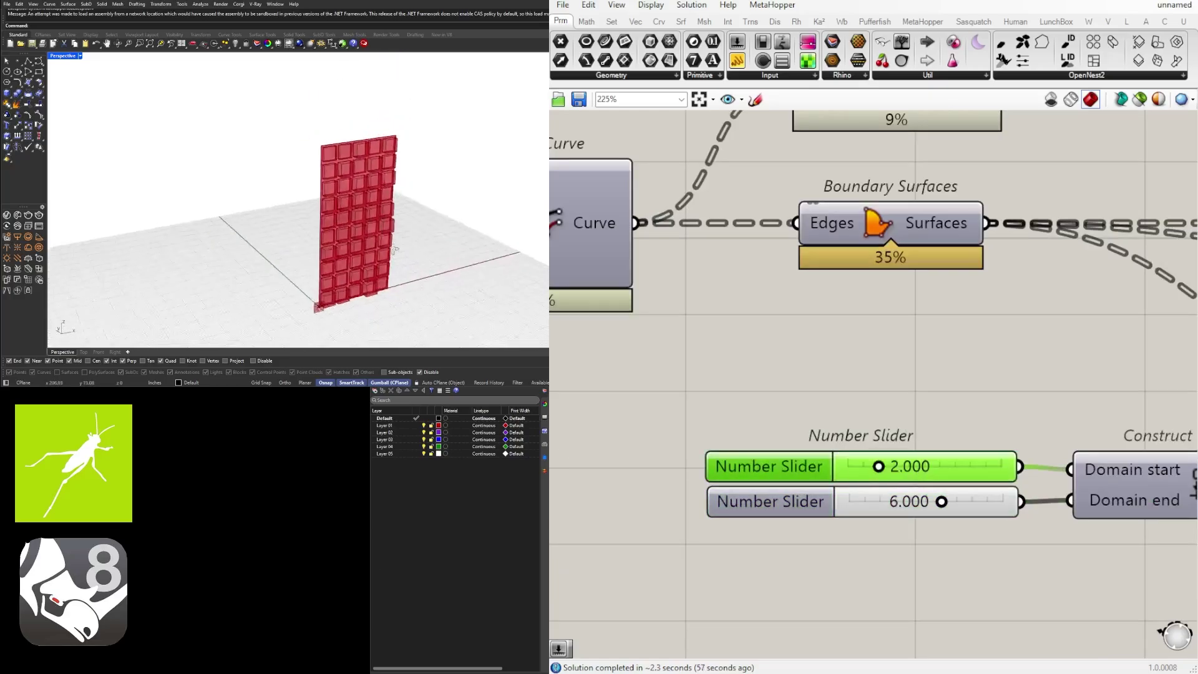
Add a Geometry parameter beside the panels' Extrude component and connect the Extrusion output to it.
{"action": "scroll", "coordinate": [884, 383], "scroll_direction": "down", "scroll_amount": 5}
{"action": "scroll", "coordinate": [1016, 428], "scroll_direction": "down", "scroll_amount": 3}
{"action": "right_click_drag", "start_coordinate": [1154, 461], "coordinate": [874, 465]}
{"action": "scroll", "coordinate": [998, 383], "scroll_direction": "up", "scroll_amount": 3}
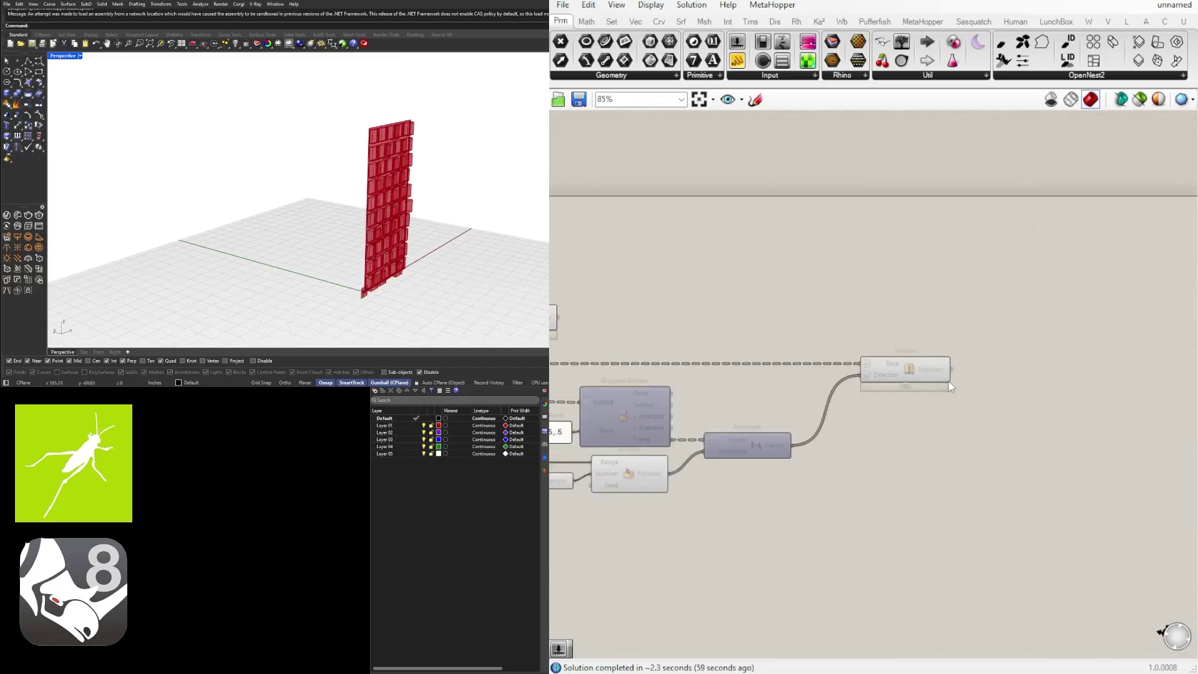
{"action": "left_click", "coordinate": [914, 376]}
{"action": "scroll", "coordinate": [994, 381], "scroll_direction": "up", "scroll_amount": 2}
{"action": "double_click", "coordinate": [994, 374]}
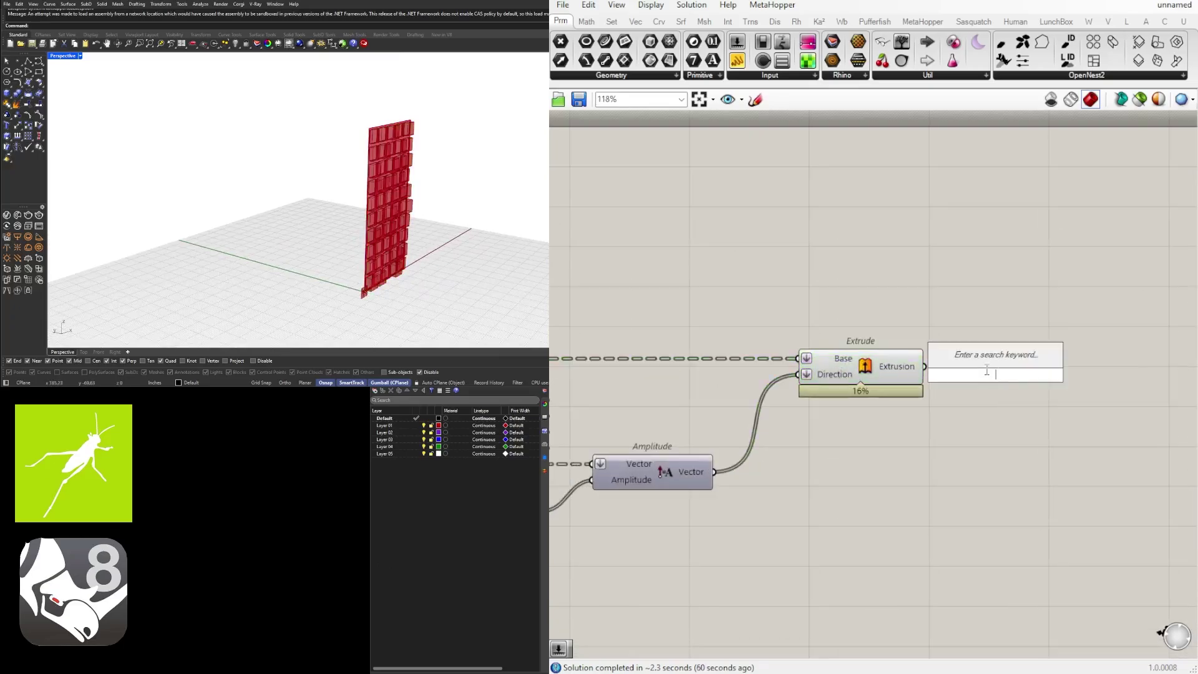
{"action": "type", "text": "GE"}
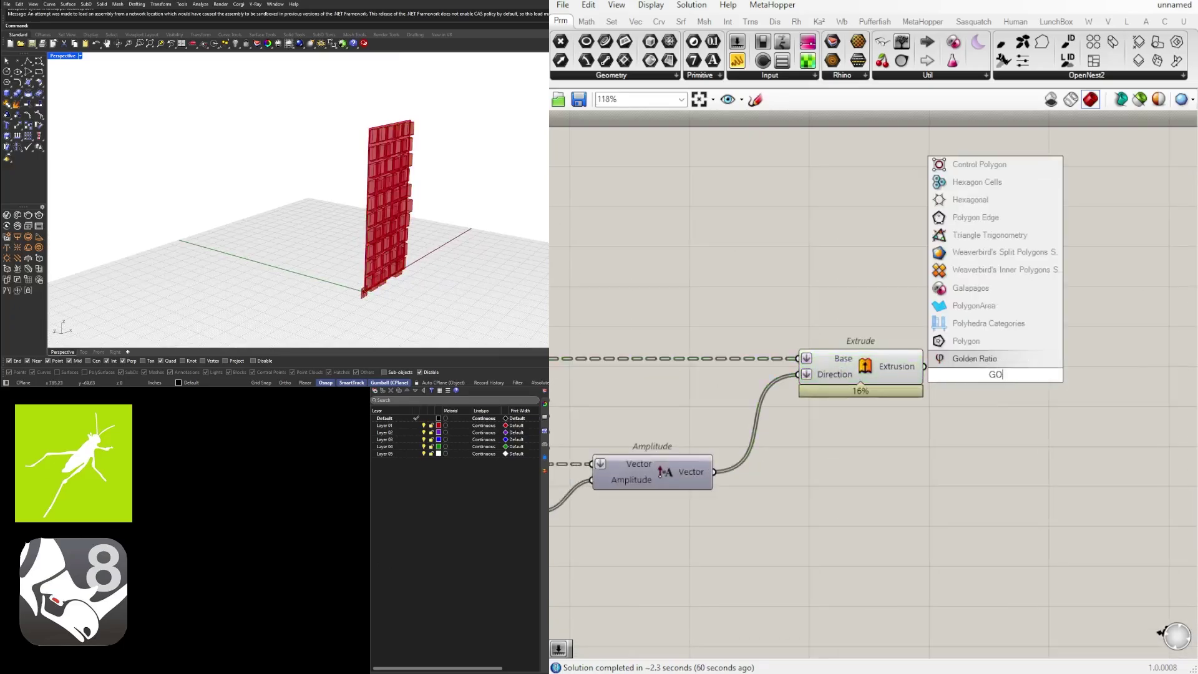
{"action": "type", "text": "OMETRY"}
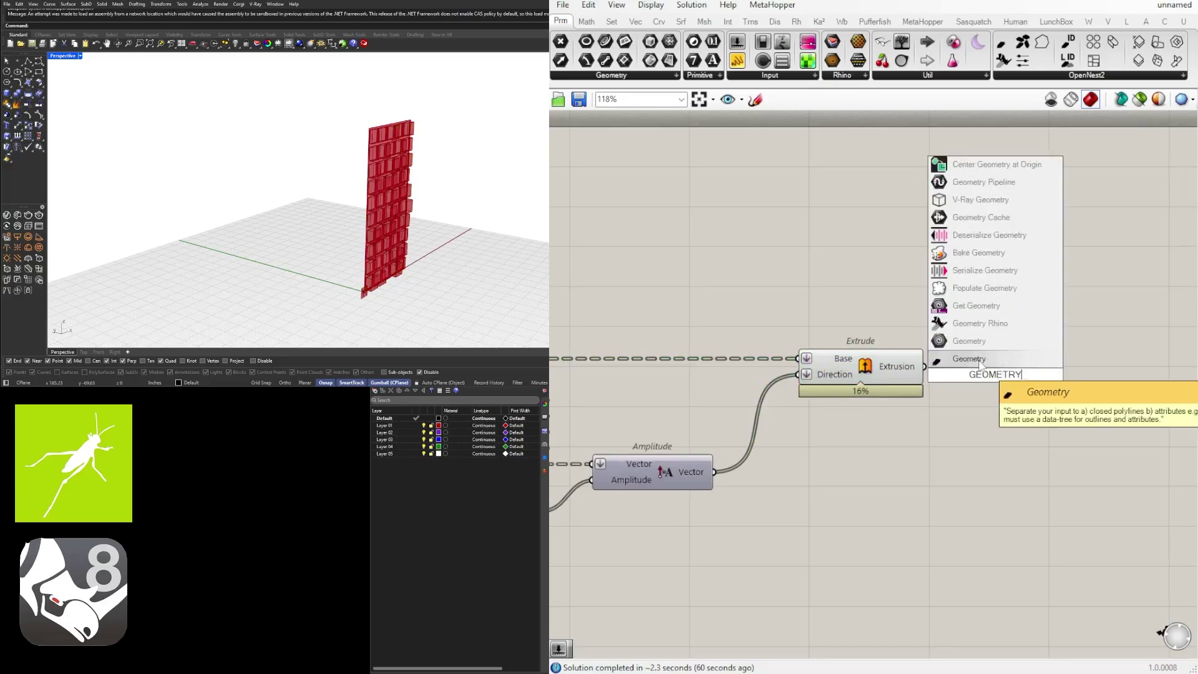
{"action": "key", "text": "Return"}
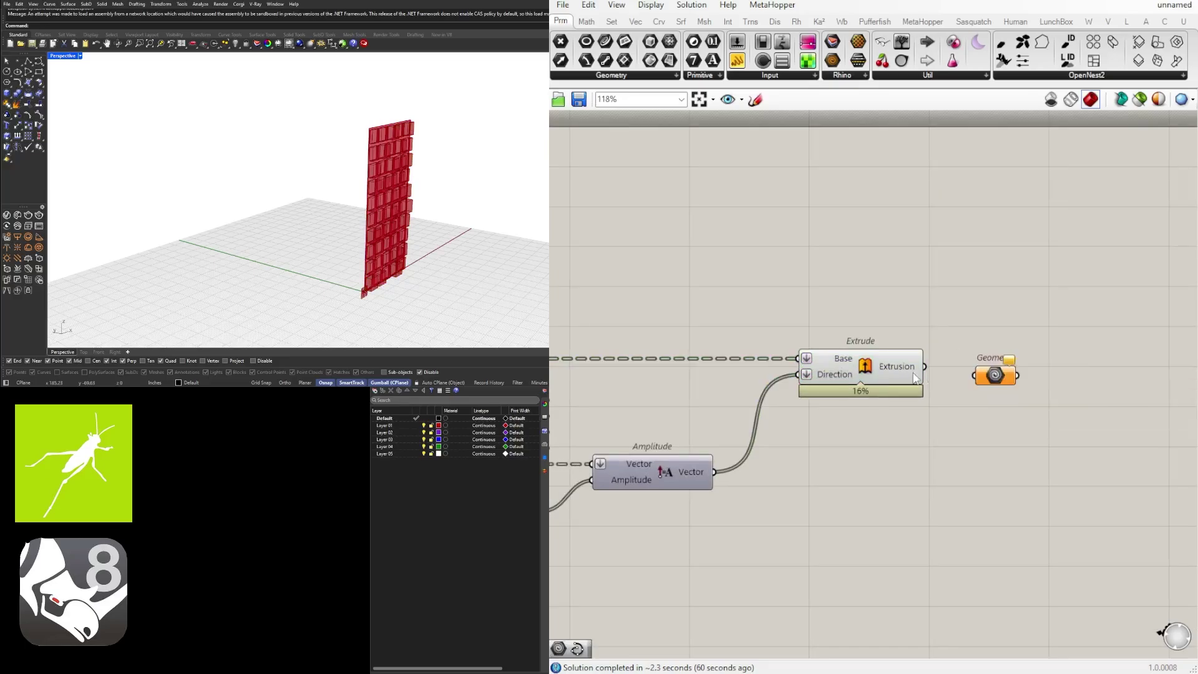
{"action": "left_click_drag", "start_coordinate": [954, 375], "coordinate": [974, 374]}
{"action": "left_click_drag", "start_coordinate": [992, 376], "coordinate": [967, 367]}
Turn off the preview of the panels' Extrude component.
{"action": "left_click_drag", "start_coordinate": [899, 428], "coordinate": [867, 365]}
{"action": "middle_click", "coordinate": [849, 320]}
{"action": "left_click", "coordinate": [888, 281]}
{"action": "left_click", "coordinate": [1062, 356]}
{"action": "right_click_drag", "start_coordinate": [1061, 355], "coordinate": [895, 358]}
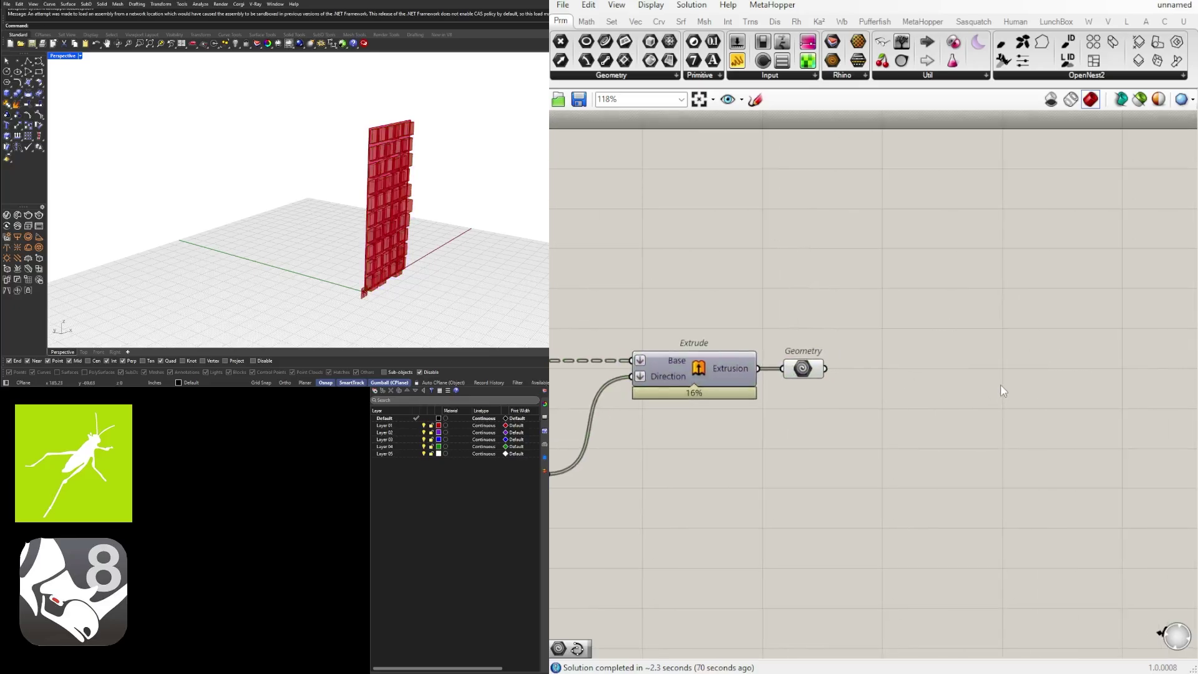
Add a Custom Preview component and connect the panels' Geometry parameter to its Geometry input.
{"action": "double_click", "coordinate": [1001, 384]}
{"action": "type", "text": "C"}
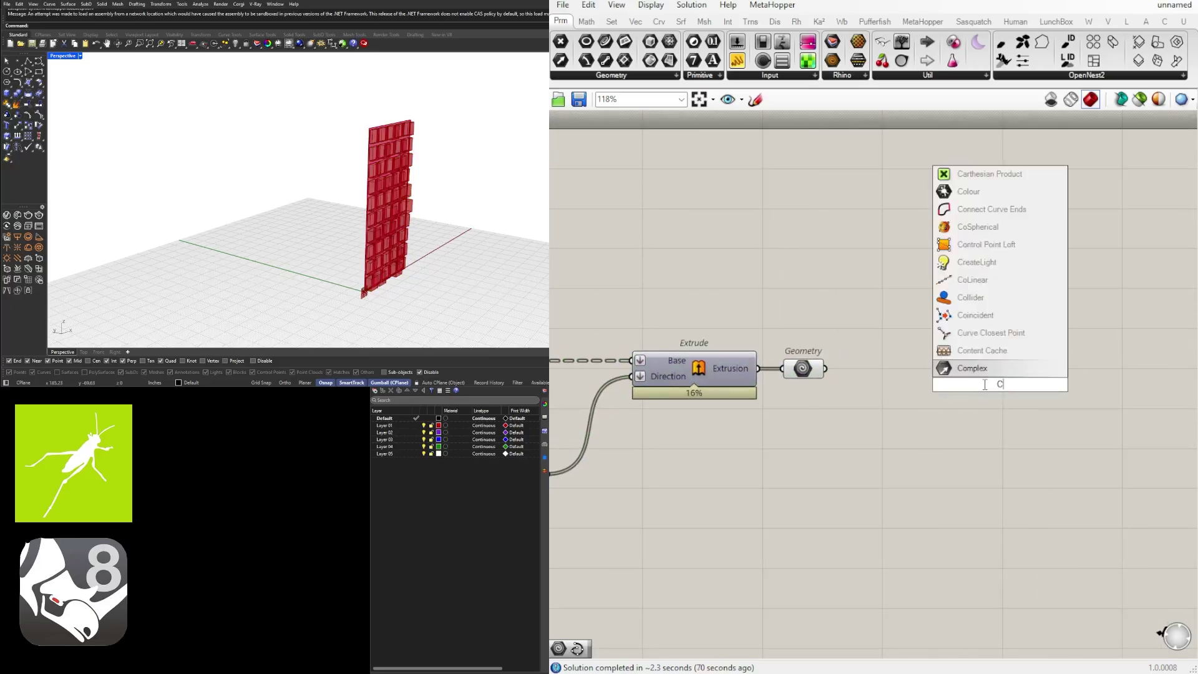
{"action": "type", "text": "USTOM"}
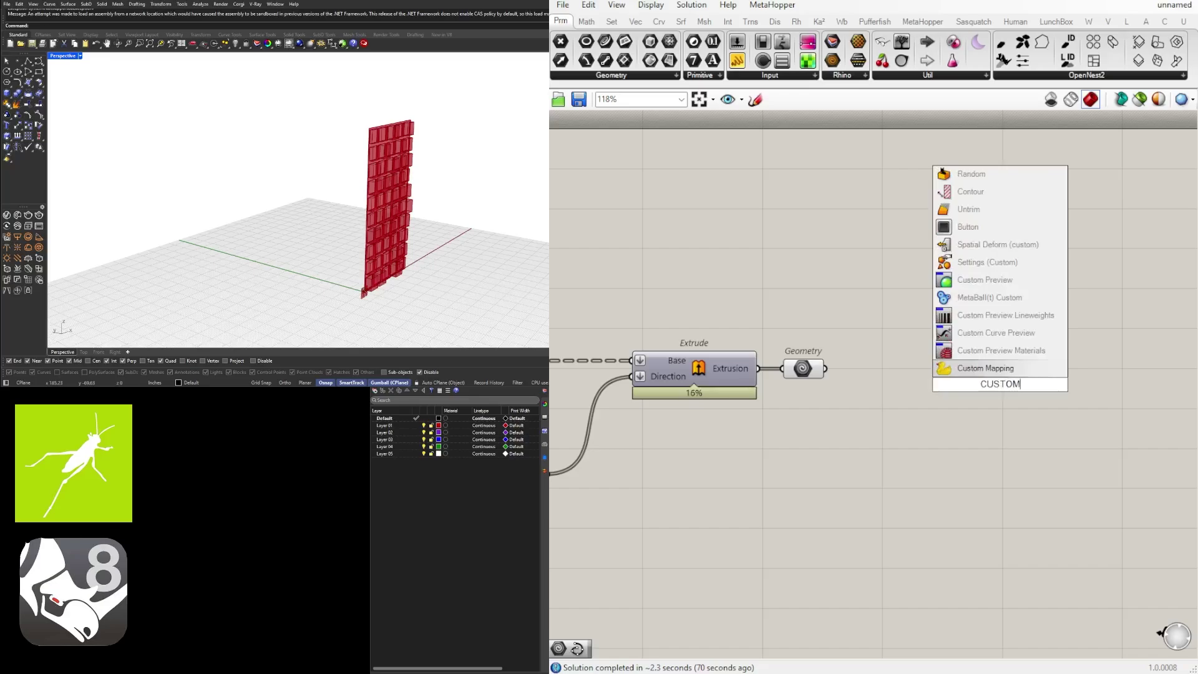
{"action": "left_click", "coordinate": [945, 284]}
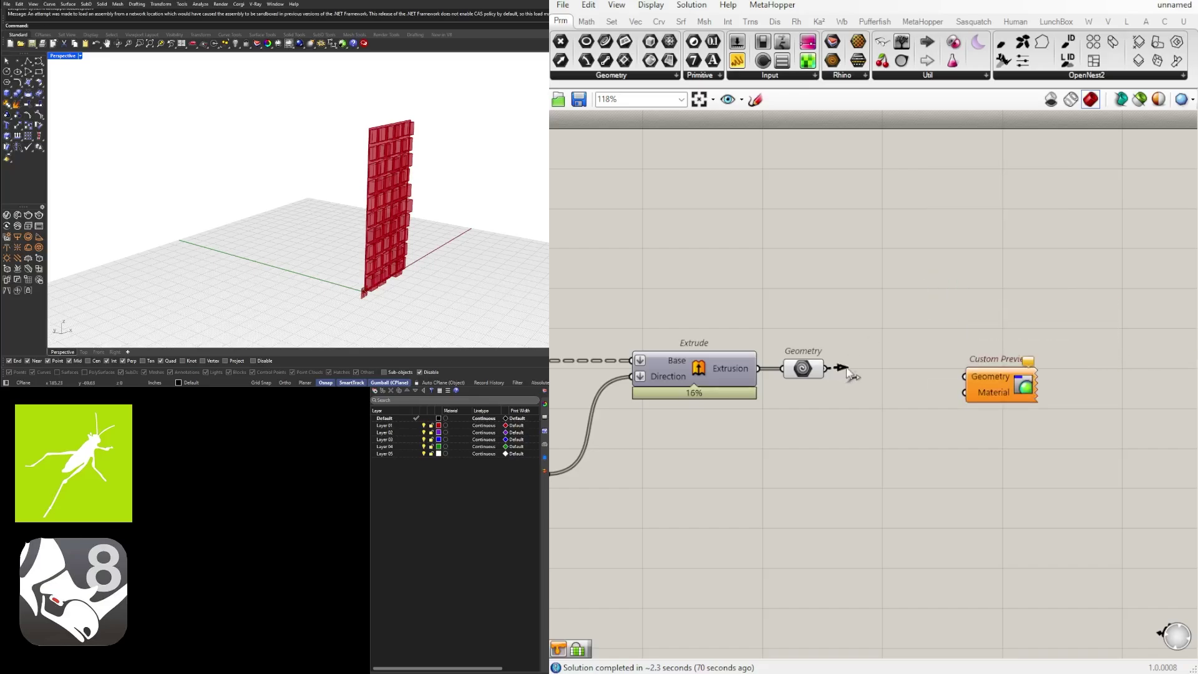
{"action": "left_click_drag", "start_coordinate": [848, 373], "coordinate": [962, 377]}
Add a Colour Swatch, wire it into the Custom Preview's Material input and place it just below the Geometry wire.
{"action": "double_click", "coordinate": [900, 411]}
{"action": "type", "text": "SWA"}
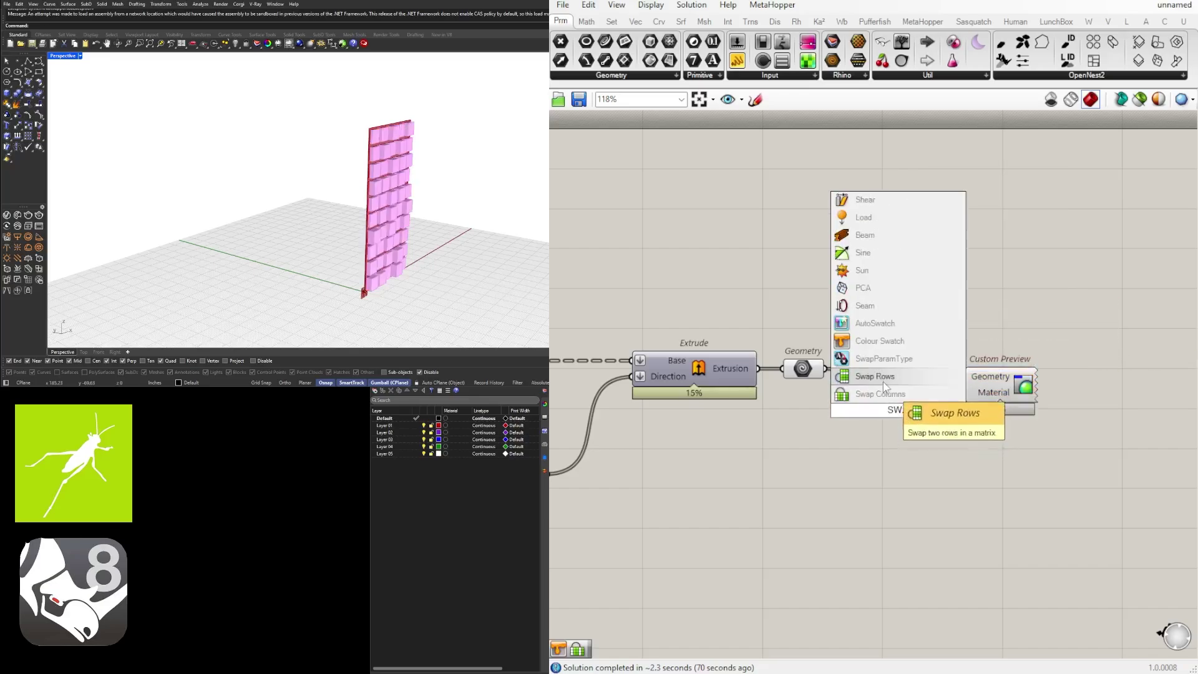
{"action": "left_click", "coordinate": [884, 342]}
{"action": "scroll", "coordinate": [936, 399], "scroll_direction": "up", "scroll_amount": 2}
{"action": "left_click_drag", "start_coordinate": [955, 414], "coordinate": [1060, 380]}
{"action": "left_click", "coordinate": [897, 408]}
{"action": "left_click_drag", "start_coordinate": [898, 412], "coordinate": [907, 391]}
Set the panels' Colour Swatch to brown with Hue 31°, Sat 58 and Val 38.
{"action": "left_click", "coordinate": [948, 400]}
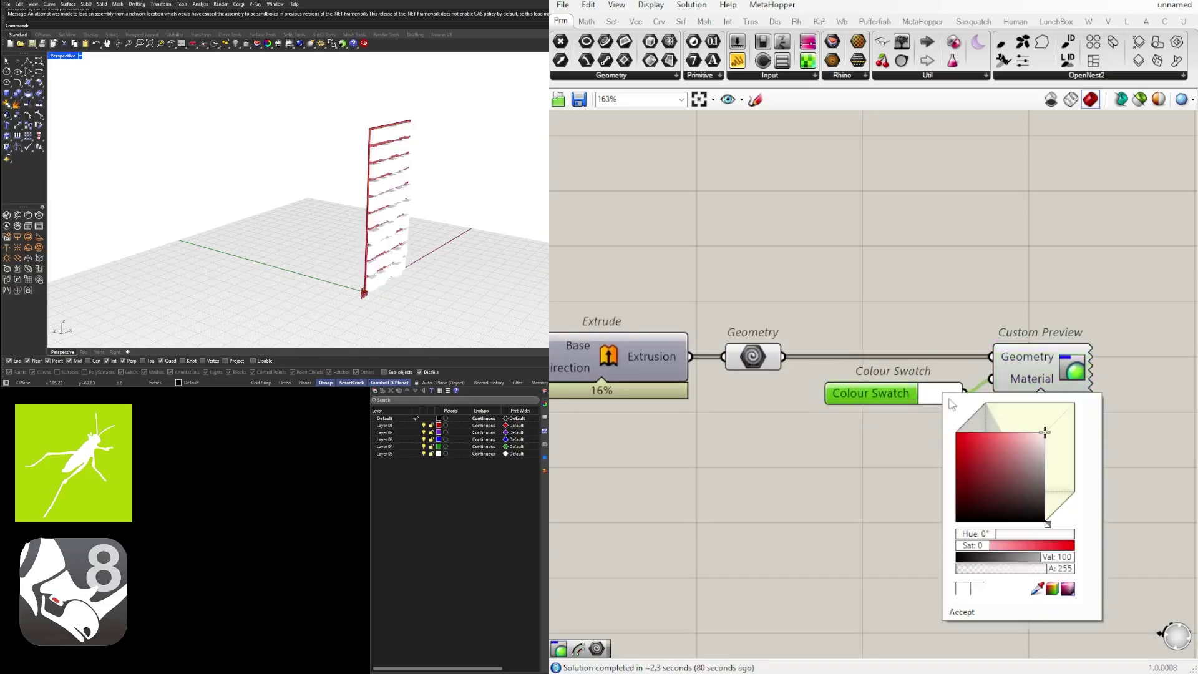
{"action": "left_click_drag", "start_coordinate": [973, 544], "coordinate": [993, 535]}
{"action": "mouse_move", "coordinate": [998, 480]}
{"action": "left_mouse_down"}
{"action": "mouse_move", "coordinate": [994, 462]}
{"action": "mouse_move", "coordinate": [983, 472]}
{"action": "mouse_move", "coordinate": [1002, 485]}
{"action": "mouse_move", "coordinate": [993, 473]}
{"action": "left_mouse_up"}
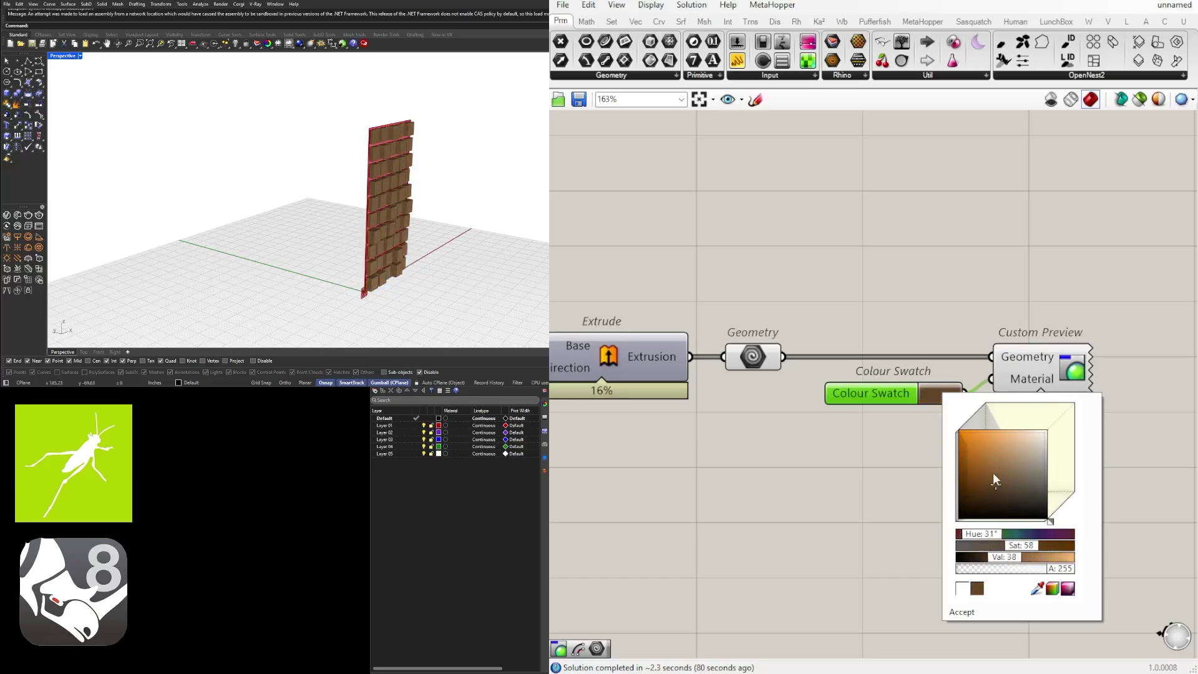
{"action": "left_click", "coordinate": [1028, 337]}
Duplicate the Geometry, Colour Swatch and Custom Preview components beside the frame's Extrude and feed the frame's Extrusion into the copied Geometry.
{"action": "scroll", "coordinate": [1011, 364], "scroll_direction": "down", "scroll_amount": 3}
{"action": "left_click_drag", "start_coordinate": [1101, 506], "coordinate": [945, 345]}
{"action": "right_click_drag", "start_coordinate": [1051, 346], "coordinate": [1172, 346]}
{"action": "scroll", "coordinate": [1168, 347], "scroll_direction": "down", "scroll_amount": 4}
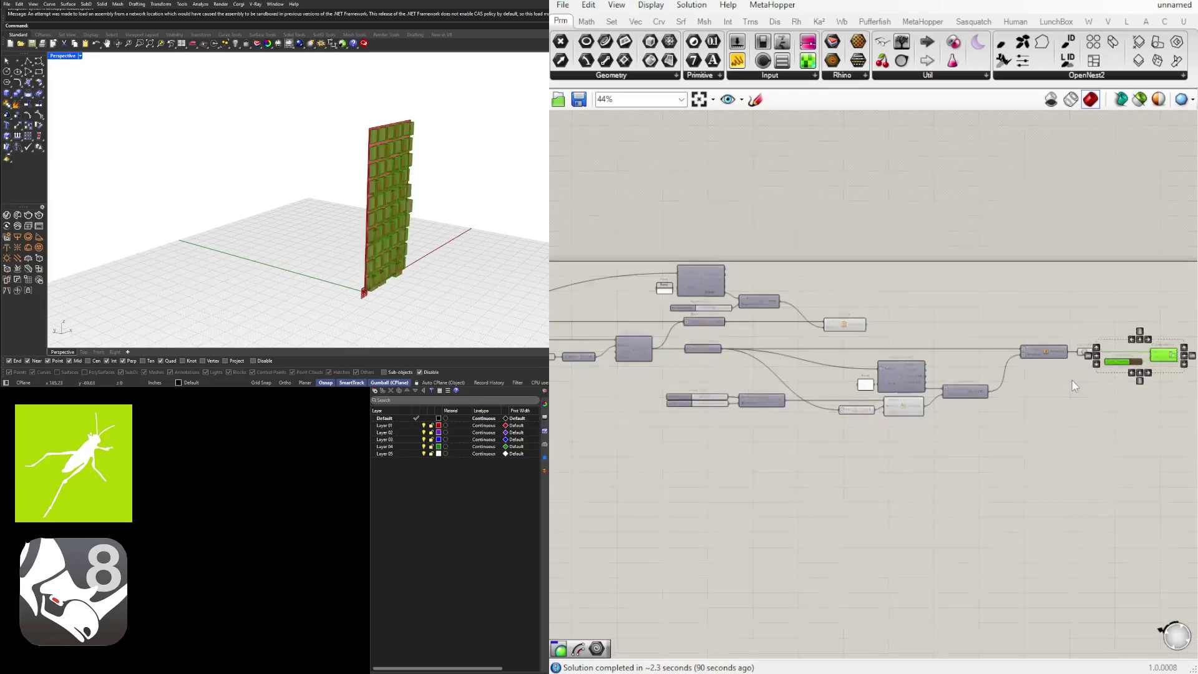
{"action": "scroll", "coordinate": [1075, 387], "scroll_direction": "up", "scroll_amount": 2}
{"action": "right_click_drag", "start_coordinate": [1074, 387], "coordinate": [923, 436]}
{"action": "left_click_drag", "start_coordinate": [1094, 481], "coordinate": [941, 354]}
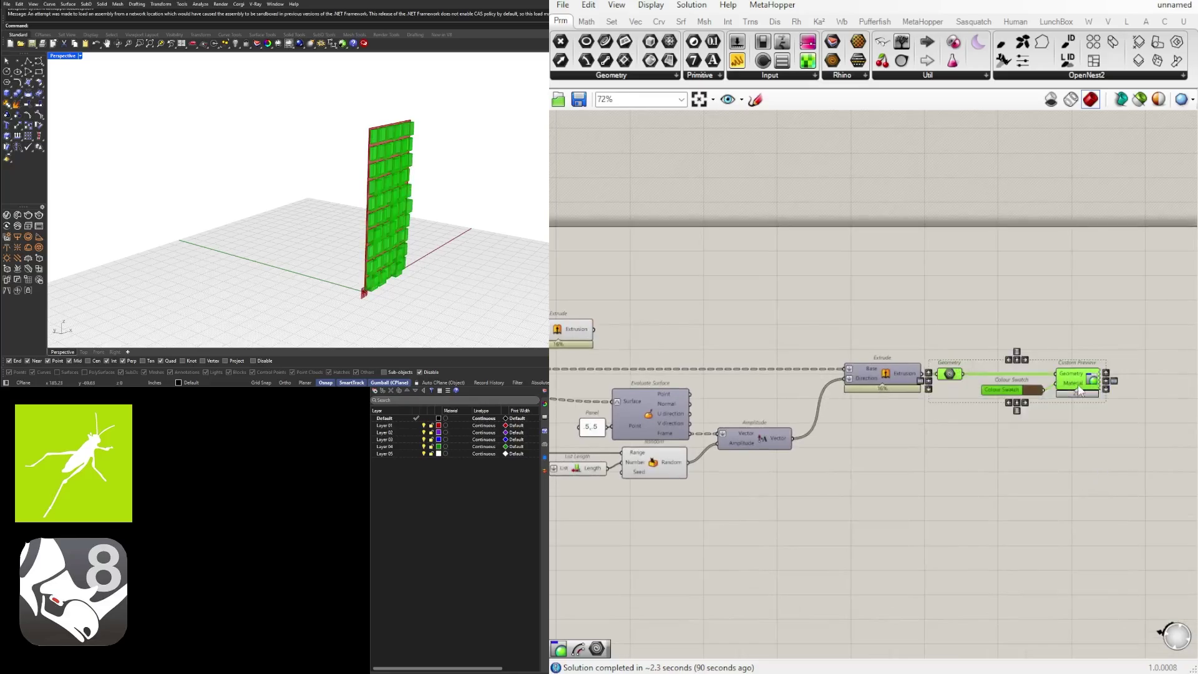
{"action": "left_click_drag", "start_coordinate": [1076, 384], "coordinate": [760, 337]}
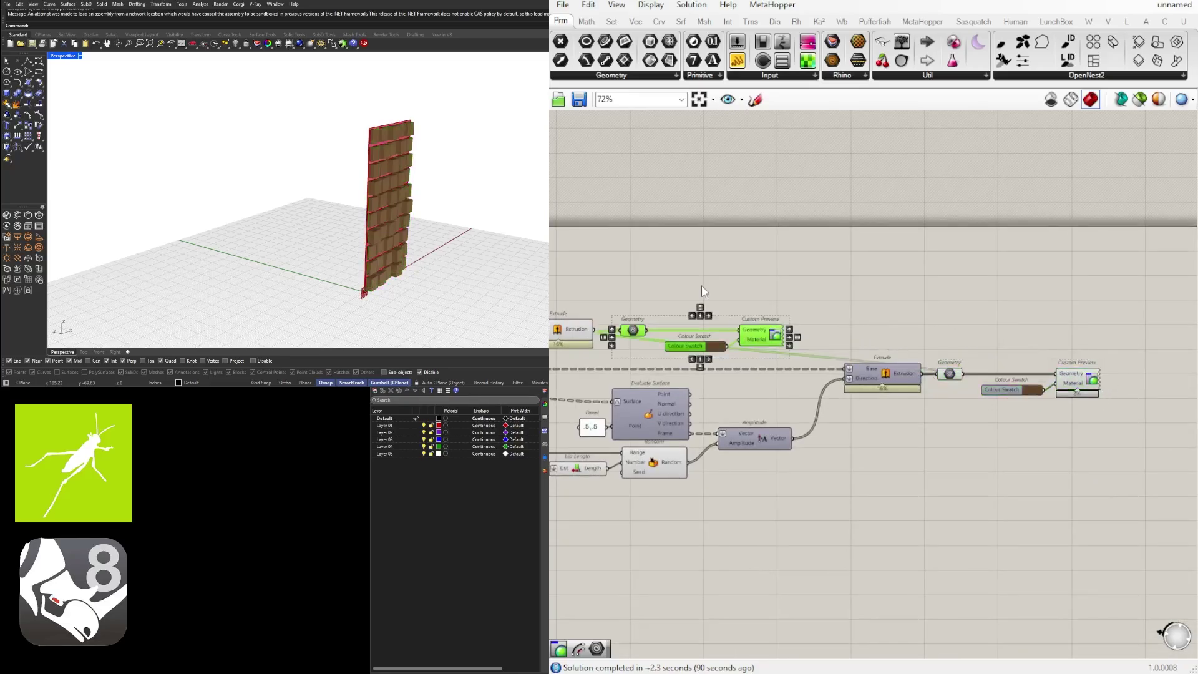
Try black as the frame's Colour Swatch colour and look at the wall up close.
{"action": "scroll", "coordinate": [611, 318], "scroll_direction": "up", "scroll_amount": 3}
{"action": "left_click", "coordinate": [810, 369]}
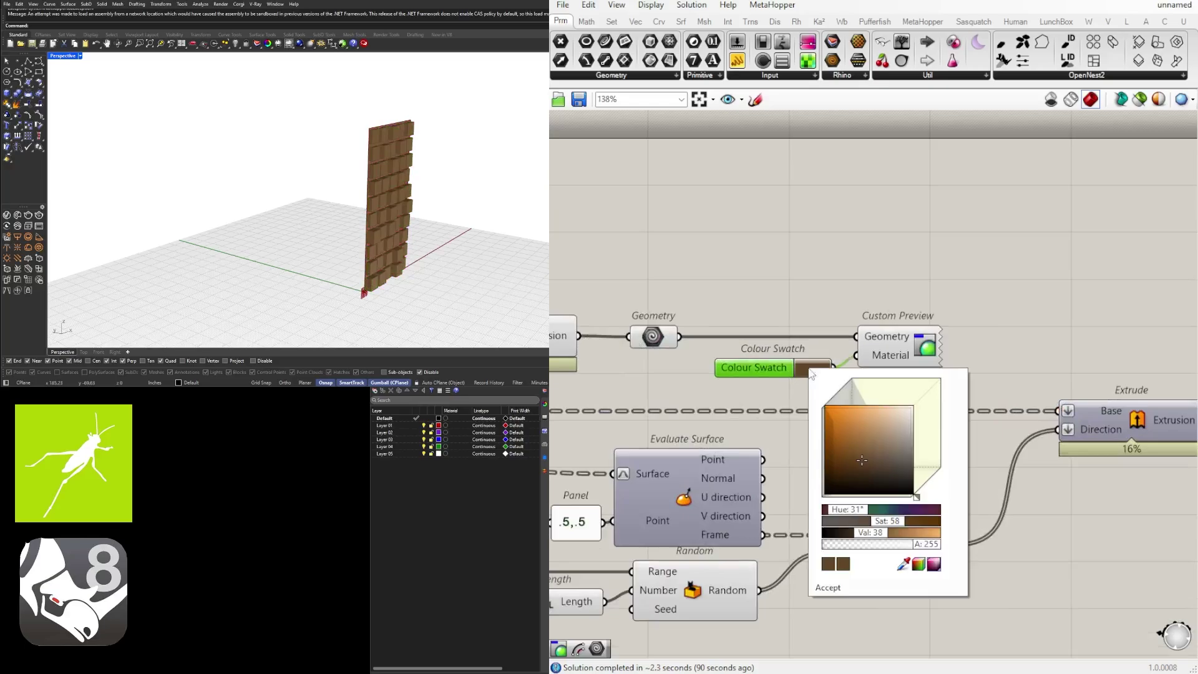
{"action": "left_click_drag", "start_coordinate": [879, 534], "coordinate": [823, 534]}
{"action": "scroll", "coordinate": [415, 195], "scroll_direction": "up", "scroll_amount": 5}
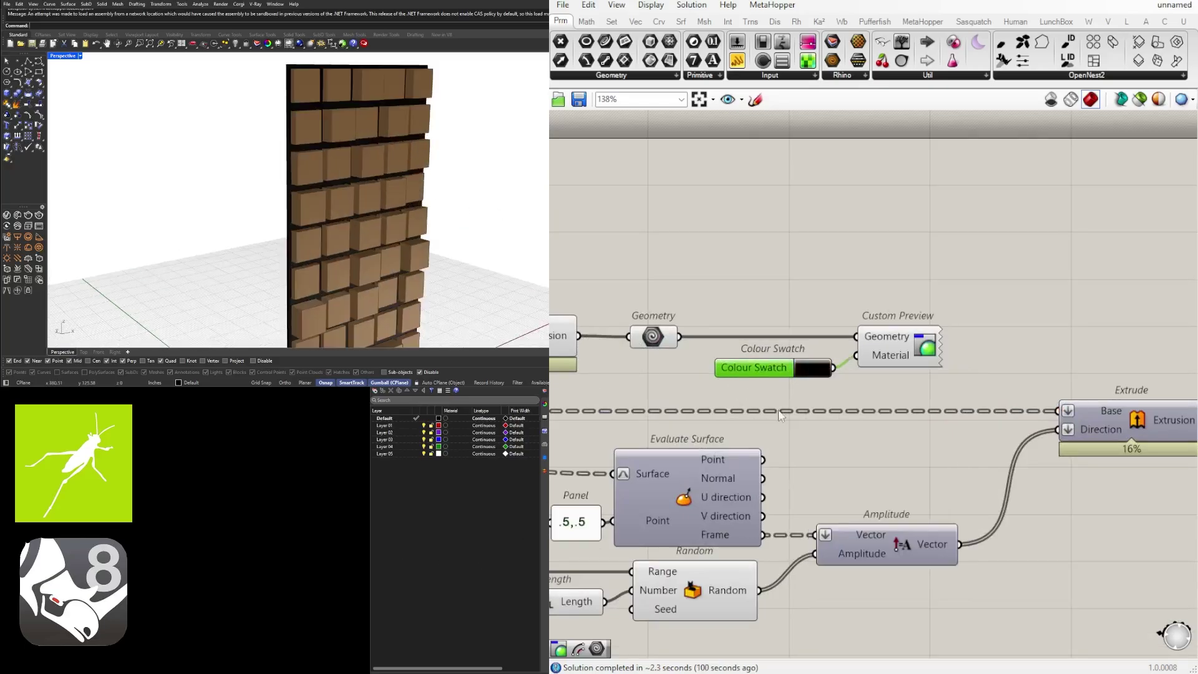
Set the frame's Colour Swatch to dark grey with Hue 56°, Sat 0 and Val 33.
{"action": "scroll", "coordinate": [789, 393], "scroll_direction": "up", "scroll_amount": 3}
{"action": "left_click", "coordinate": [834, 366]}
{"action": "left_click_drag", "start_coordinate": [857, 527], "coordinate": [869, 502]}
{"action": "left_click_drag", "start_coordinate": [862, 432], "coordinate": [956, 463]}
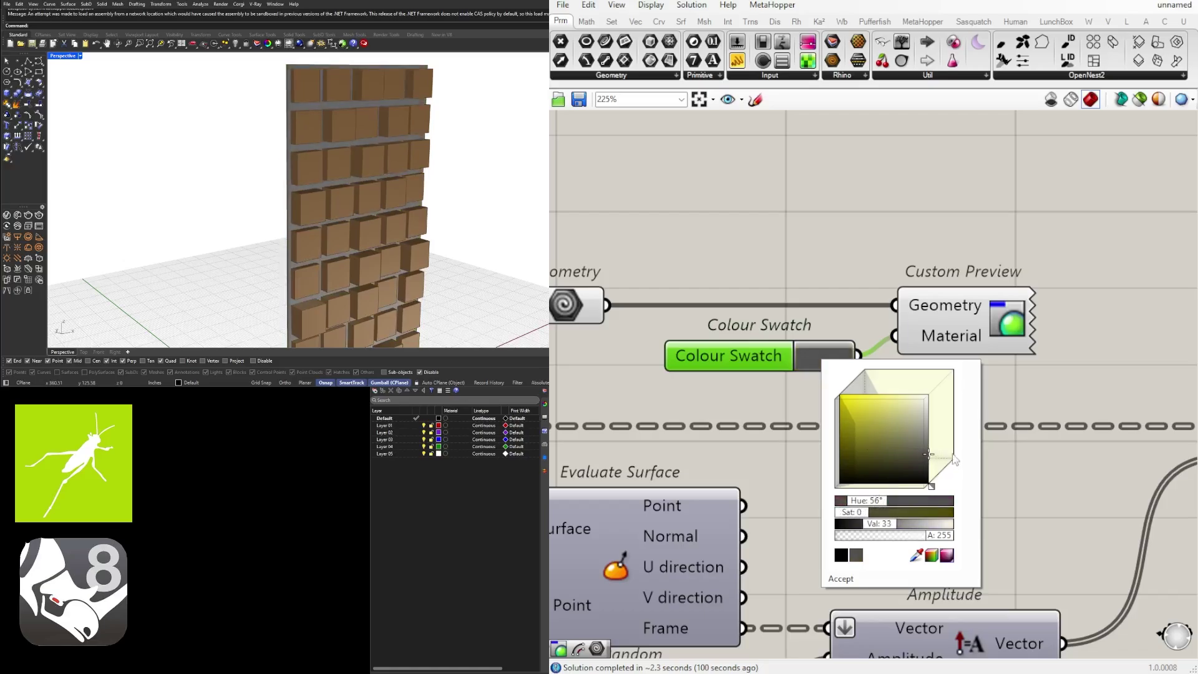
{"action": "left_click", "coordinate": [1037, 252]}
Raise the maximum of both the U Count and V Count sliders on Divide Domain² to 30.
{"action": "scroll", "coordinate": [339, 163], "scroll_direction": "down", "scroll_amount": 7}
{"action": "scroll", "coordinate": [811, 399], "scroll_direction": "down", "scroll_amount": 4}
{"action": "right_click_drag", "start_coordinate": [742, 419], "coordinate": [954, 374]}
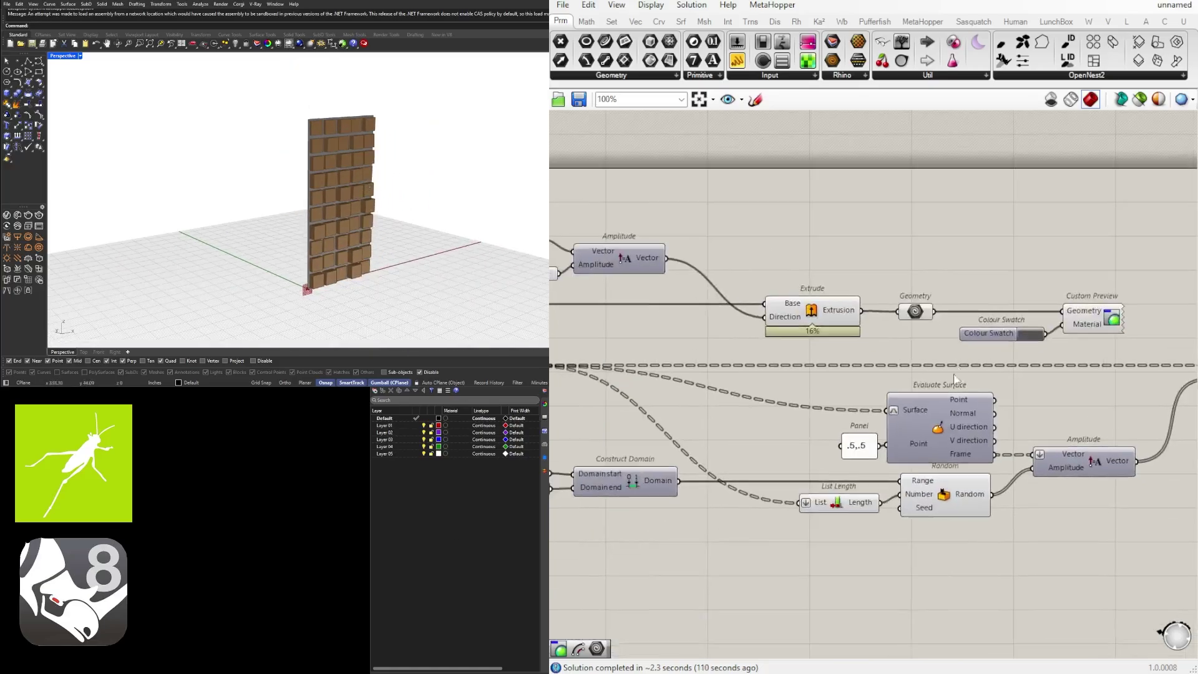
{"action": "scroll", "coordinate": [954, 379], "scroll_direction": "down", "scroll_amount": 3}
{"action": "right_click_drag", "start_coordinate": [689, 436], "coordinate": [877, 429]}
{"action": "scroll", "coordinate": [884, 417], "scroll_direction": "up", "scroll_amount": 4}
{"action": "right_click_drag", "start_coordinate": [577, 384], "coordinate": [951, 395]}
{"action": "scroll", "coordinate": [950, 395], "scroll_direction": "down", "scroll_amount": 3}
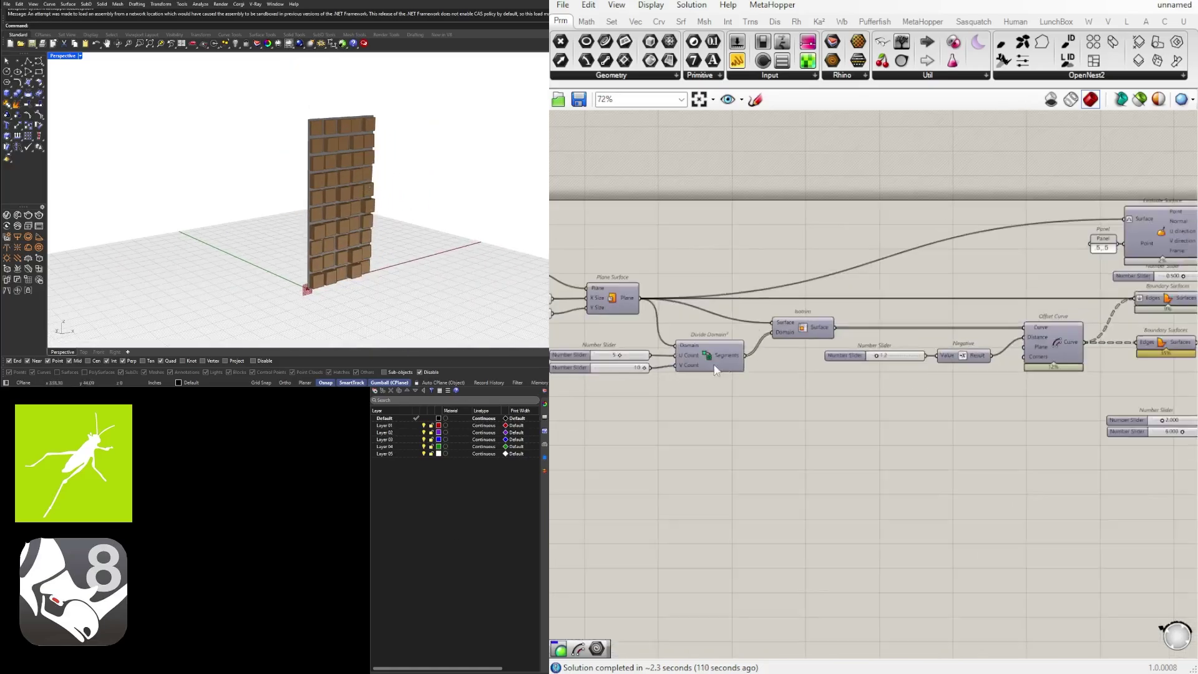
{"action": "scroll", "coordinate": [716, 371], "scroll_direction": "up", "scroll_amount": 4}
{"action": "double_click", "coordinate": [715, 374]}
{"action": "double_click", "coordinate": [773, 411]}
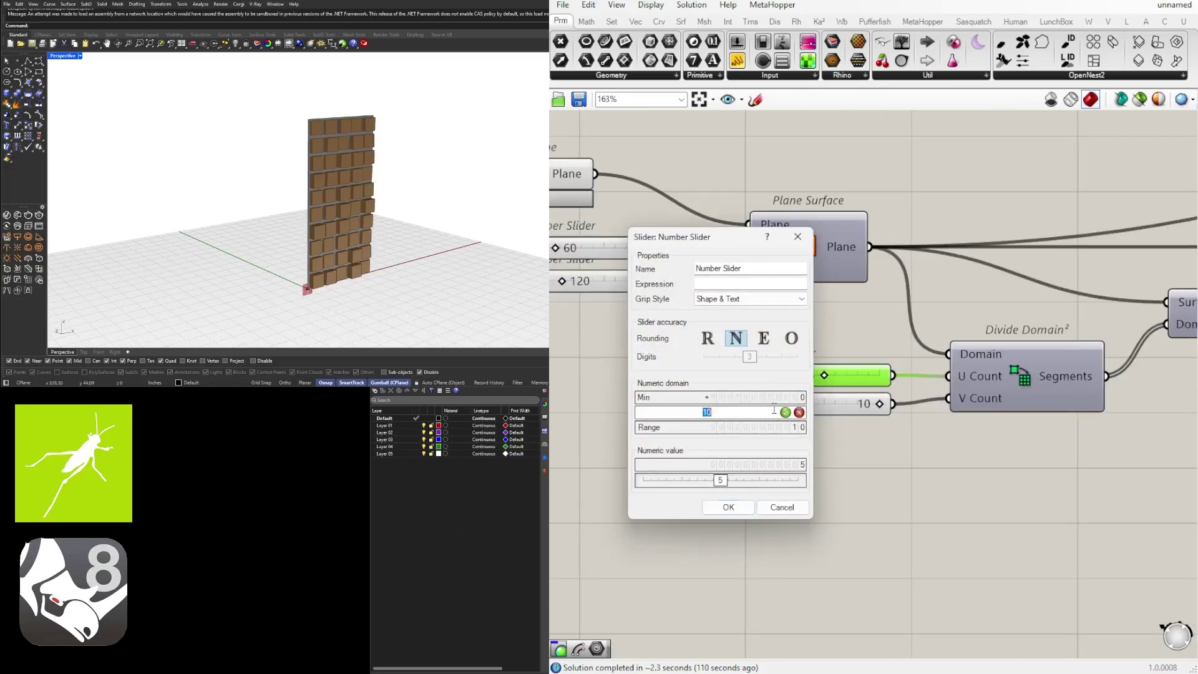
{"action": "type", "text": "3"}
{"action": "left_click", "coordinate": [736, 506]}
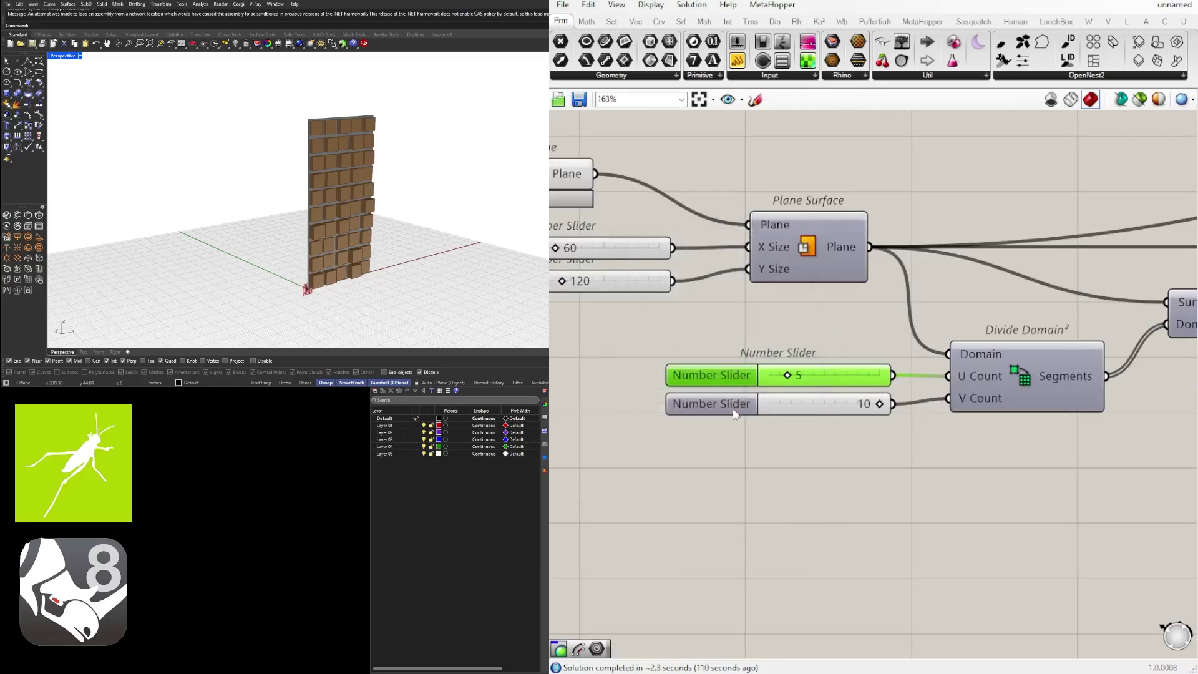
{"action": "double_click", "coordinate": [732, 408]}
{"action": "double_click", "coordinate": [807, 445]}
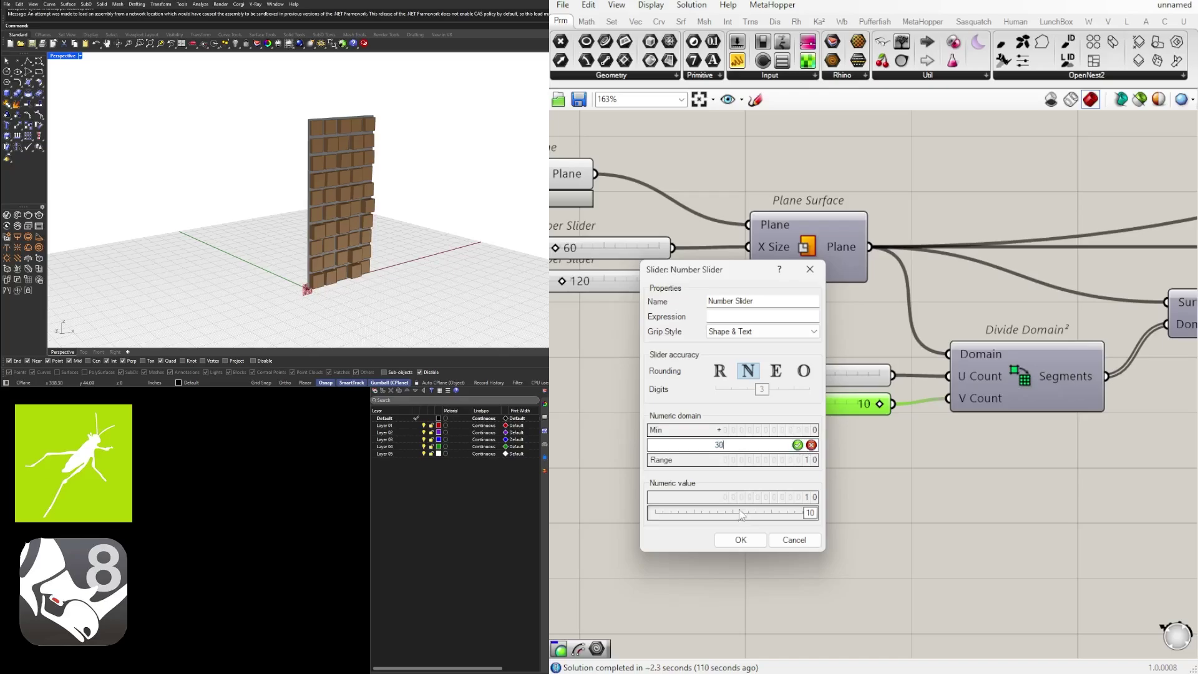
{"action": "left_click", "coordinate": [740, 540]}
Set the U Count slider to 9 and the V Count slider to 16, and inspect the denser wall.
{"action": "scroll", "coordinate": [775, 387], "scroll_direction": "up", "scroll_amount": 3}
{"action": "left_click_drag", "start_coordinate": [759, 374], "coordinate": [786, 374]}
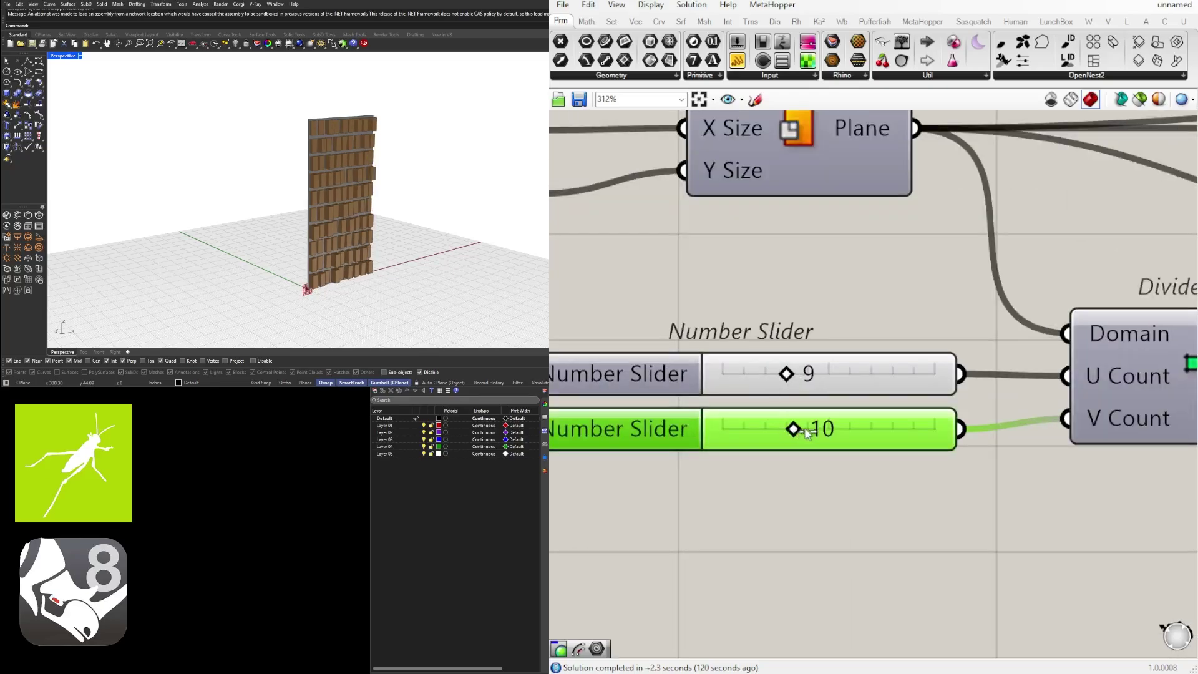
{"action": "left_click_drag", "start_coordinate": [805, 432], "coordinate": [837, 431]}
{"action": "mouse_move", "coordinate": [332, 183]}
{"action": "right_mouse_down"}
{"action": "mouse_move", "coordinate": [293, 181]}
{"action": "mouse_move", "coordinate": [349, 184]}
{"action": "right_mouse_up"}
{"action": "scroll", "coordinate": [312, 178], "scroll_direction": "up", "scroll_amount": 5}
{"action": "scroll", "coordinate": [999, 393], "scroll_direction": "down", "scroll_amount": 5}
Set the Offset Curve distance slider to 0.6 and view the narrower panel gaps from another angle.
{"action": "right_click_drag", "start_coordinate": [999, 394], "coordinate": [896, 331]}
{"action": "scroll", "coordinate": [896, 331], "scroll_direction": "down", "scroll_amount": 4}
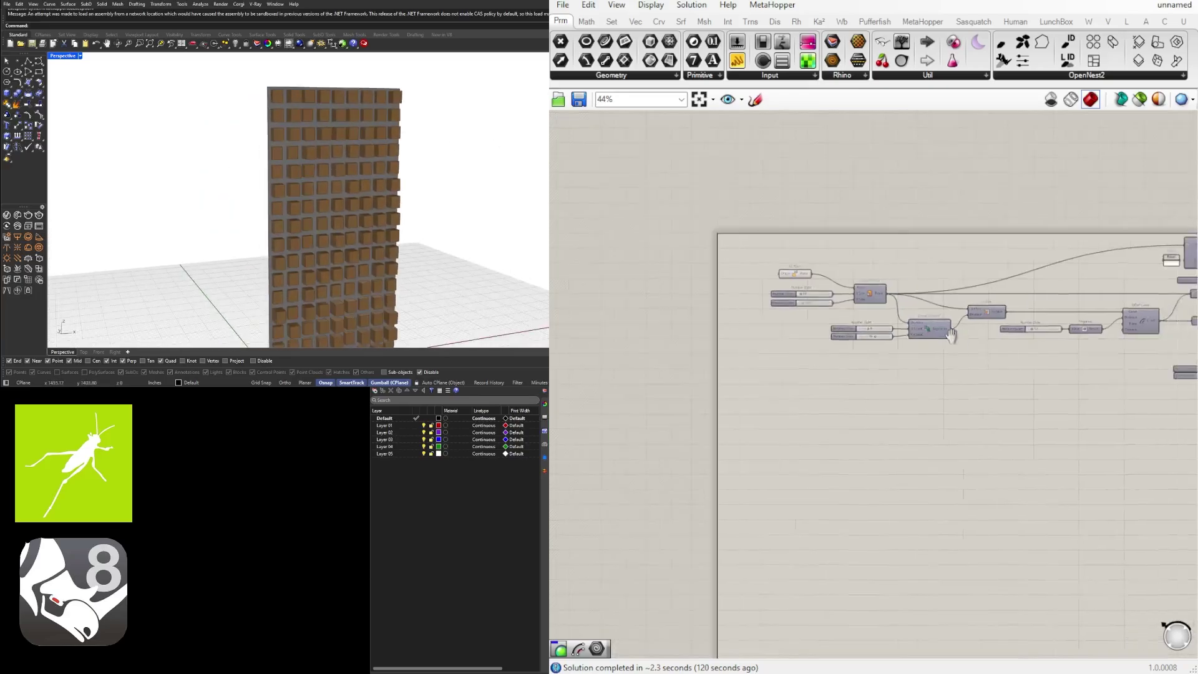
{"action": "scroll", "coordinate": [1122, 315], "scroll_direction": "up", "scroll_amount": 5}
{"action": "right_click_drag", "start_coordinate": [1122, 314], "coordinate": [893, 309]}
{"action": "right_click_drag", "start_coordinate": [738, 356], "coordinate": [907, 364]}
{"action": "scroll", "coordinate": [867, 357], "scroll_direction": "up", "scroll_amount": 9}
{"action": "scroll", "coordinate": [838, 334], "scroll_direction": "up", "scroll_amount": 2}
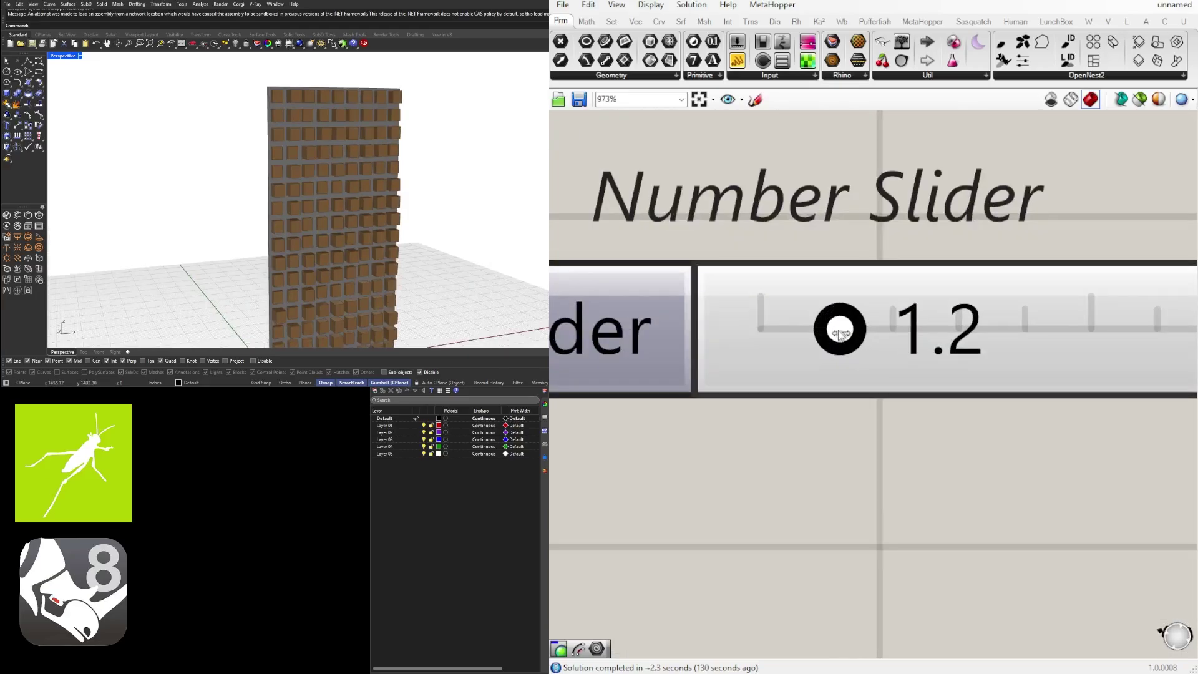
{"action": "left_click_drag", "start_coordinate": [832, 335], "coordinate": [799, 337]}
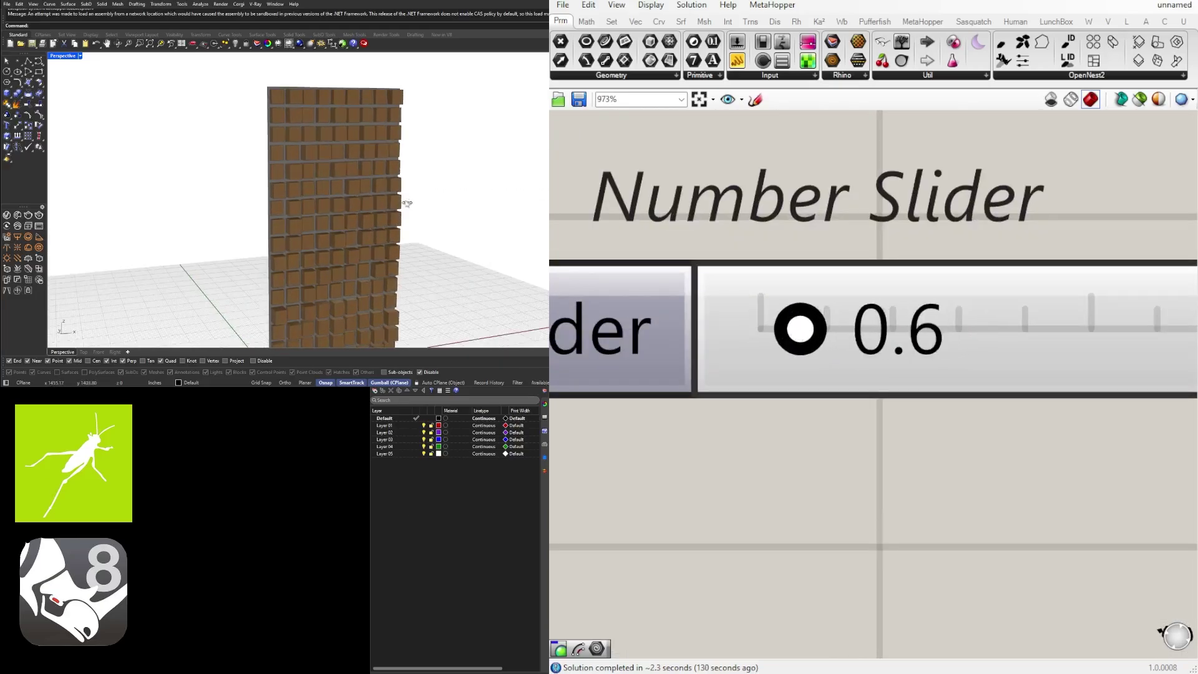
{"action": "mouse_move", "coordinate": [395, 198]}
{"action": "right_mouse_down"}
{"action": "mouse_move", "coordinate": [404, 192]}
{"action": "mouse_move", "coordinate": [343, 189]}
{"action": "mouse_move", "coordinate": [390, 197]}
{"action": "right_mouse_up"}
{"action": "scroll", "coordinate": [395, 189], "scroll_direction": "down", "scroll_amount": 6}
{"action": "scroll", "coordinate": [404, 194], "scroll_direction": "up", "scroll_amount": 6}
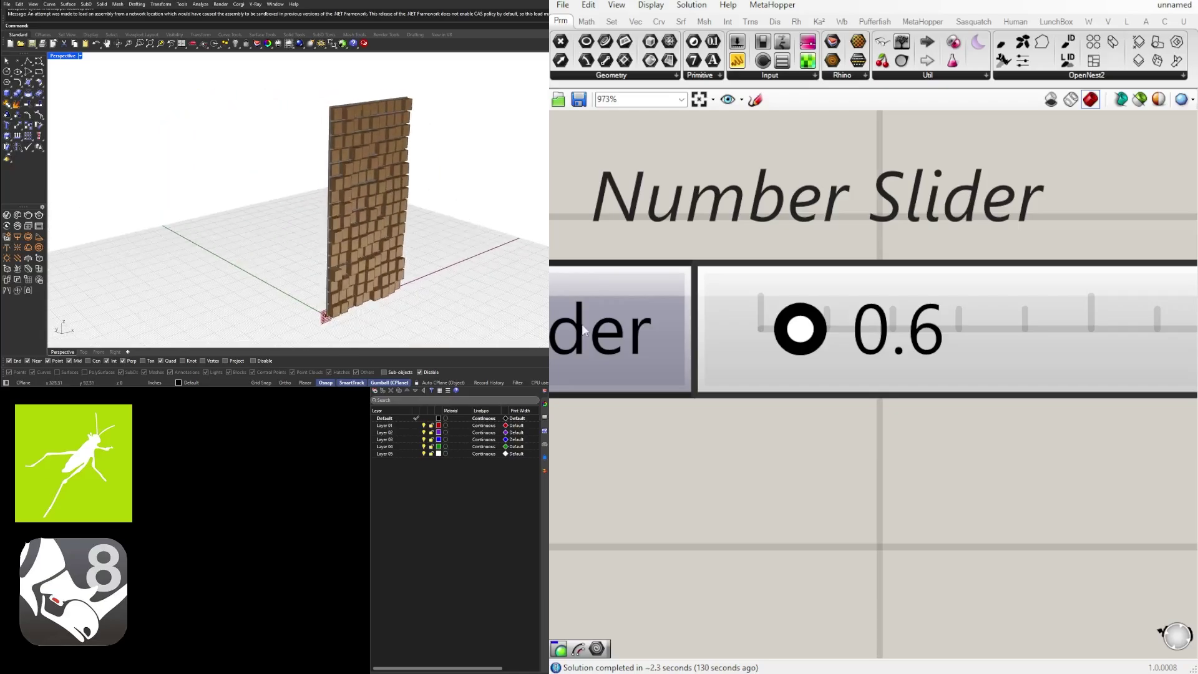
Look over the panels' preview components and view the coloured wall from the front.
{"action": "scroll", "coordinate": [896, 316], "scroll_direction": "down", "scroll_amount": 6}
{"action": "scroll", "coordinate": [969, 342], "scroll_direction": "down", "scroll_amount": 6}
{"action": "right_click_drag", "start_coordinate": [1176, 403], "coordinate": [854, 394]}
{"action": "scroll", "coordinate": [855, 398], "scroll_direction": "down", "scroll_amount": 4}
{"action": "right_click_drag", "start_coordinate": [1104, 398], "coordinate": [753, 368]}
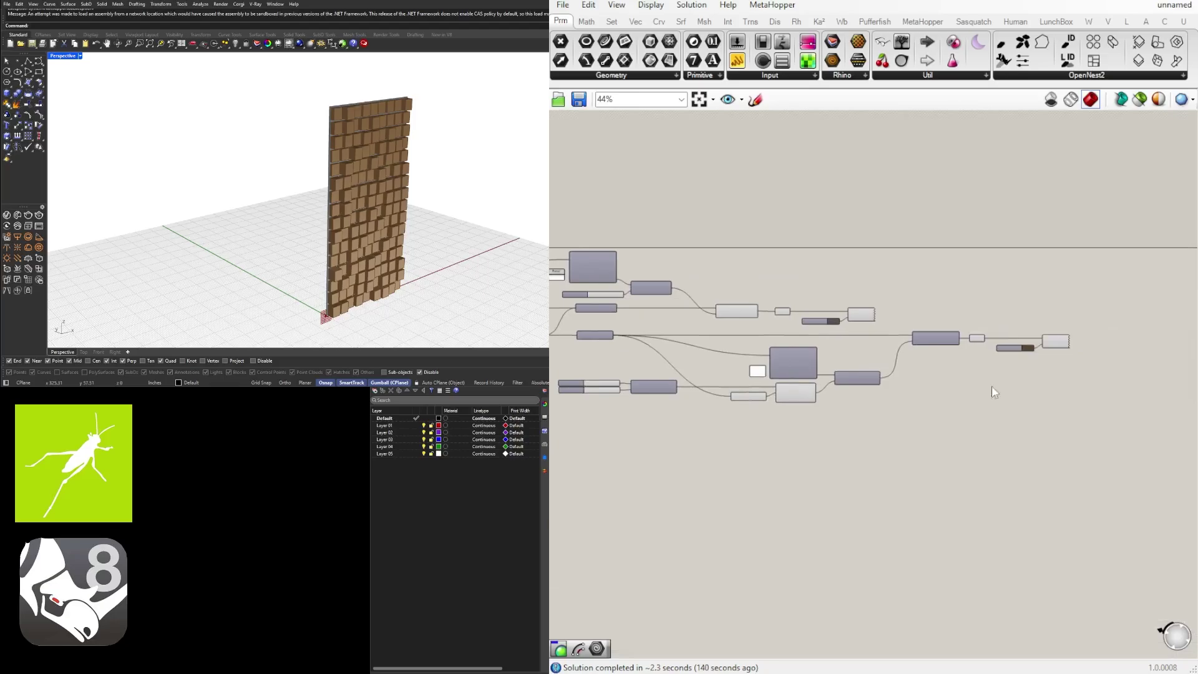
{"action": "scroll", "coordinate": [1060, 353], "scroll_direction": "up", "scroll_amount": 4}
{"action": "left_click", "coordinate": [1037, 327]}
{"action": "left_click", "coordinate": [966, 247]}
{"action": "right_click_drag", "start_coordinate": [369, 160], "coordinate": [312, 159]}
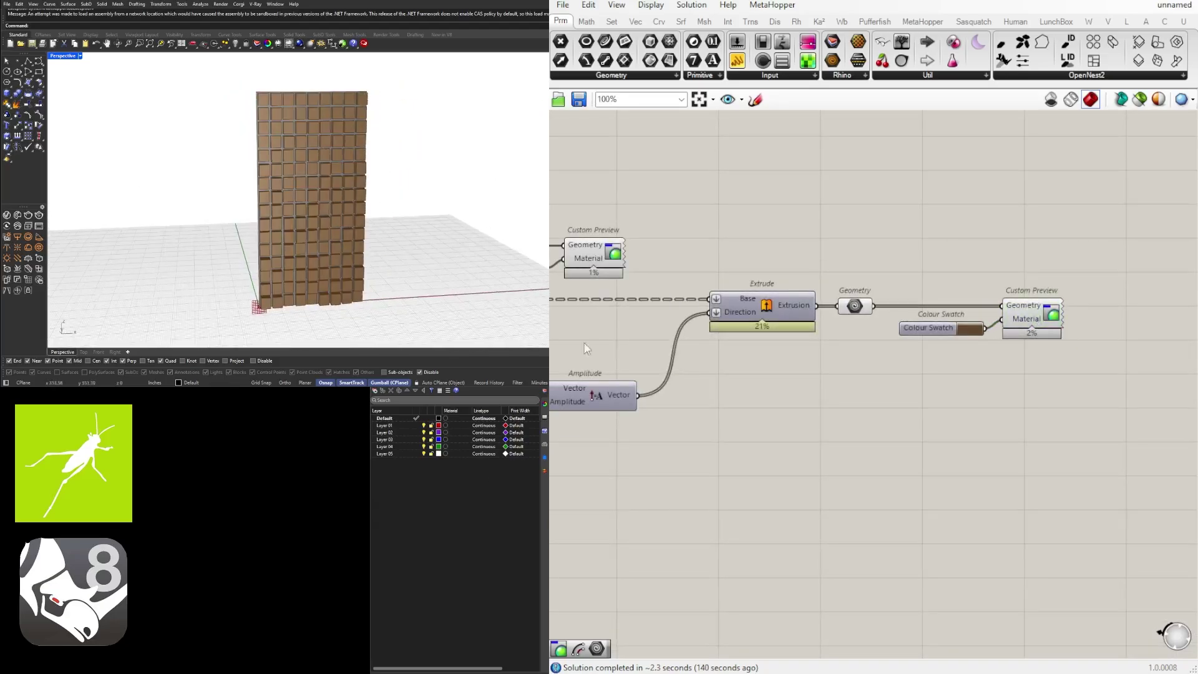
Rename the slider feeding Plane Surface's X Size input as X.
{"action": "scroll", "coordinate": [589, 349], "scroll_direction": "down", "scroll_amount": 3}
{"action": "right_click_drag", "start_coordinate": [729, 373], "coordinate": [1029, 391]}
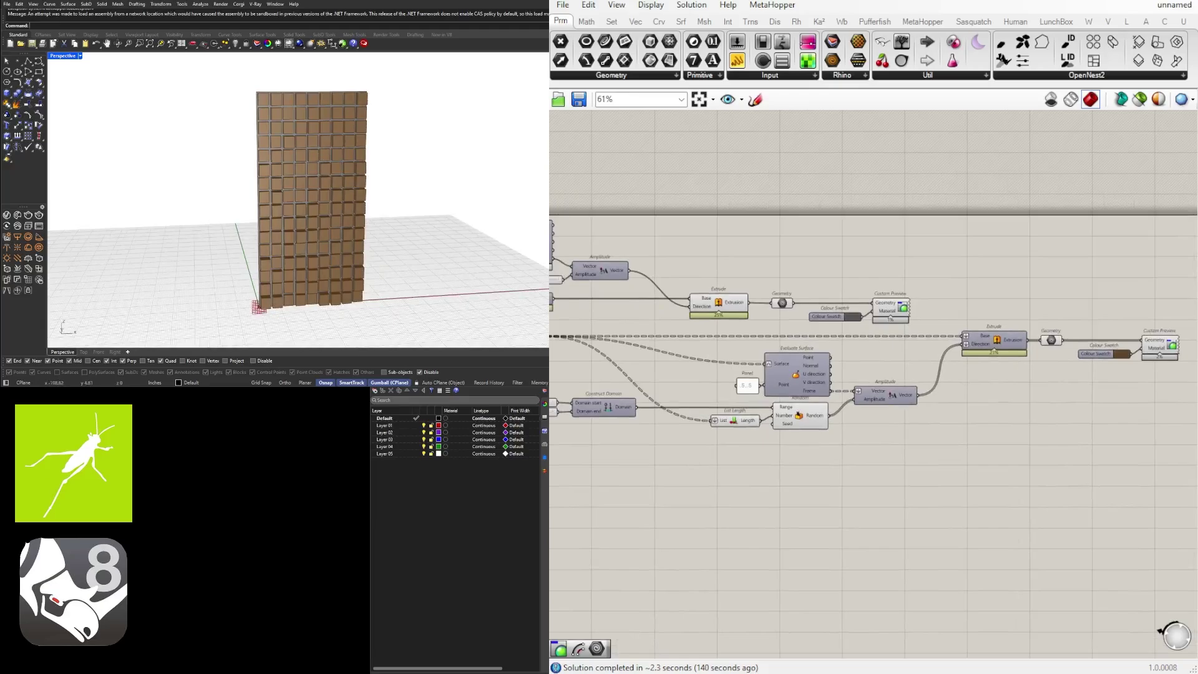
{"action": "scroll", "coordinate": [770, 539], "scroll_direction": "down", "scroll_amount": 3}
{"action": "right_click_drag", "start_coordinate": [754, 503], "coordinate": [1107, 488]}
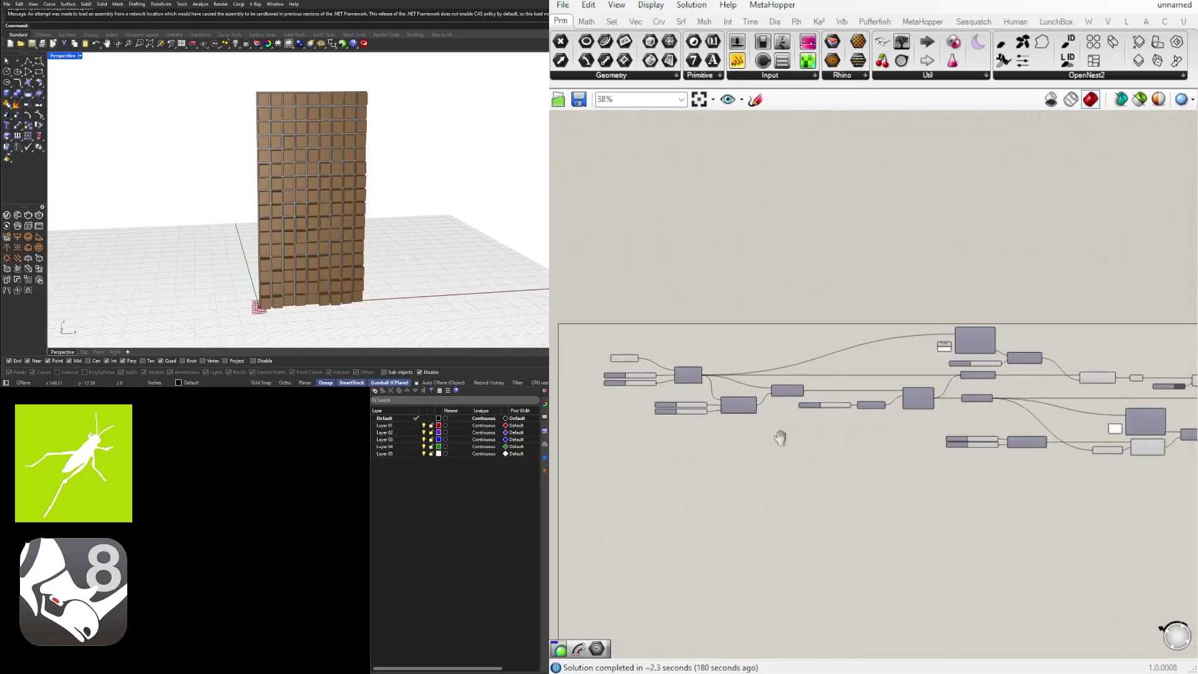
{"action": "right_click_drag", "start_coordinate": [780, 438], "coordinate": [984, 438]}
{"action": "scroll", "coordinate": [839, 377], "scroll_direction": "up", "scroll_amount": 8}
{"action": "right_click_drag", "start_coordinate": [839, 377], "coordinate": [753, 389]}
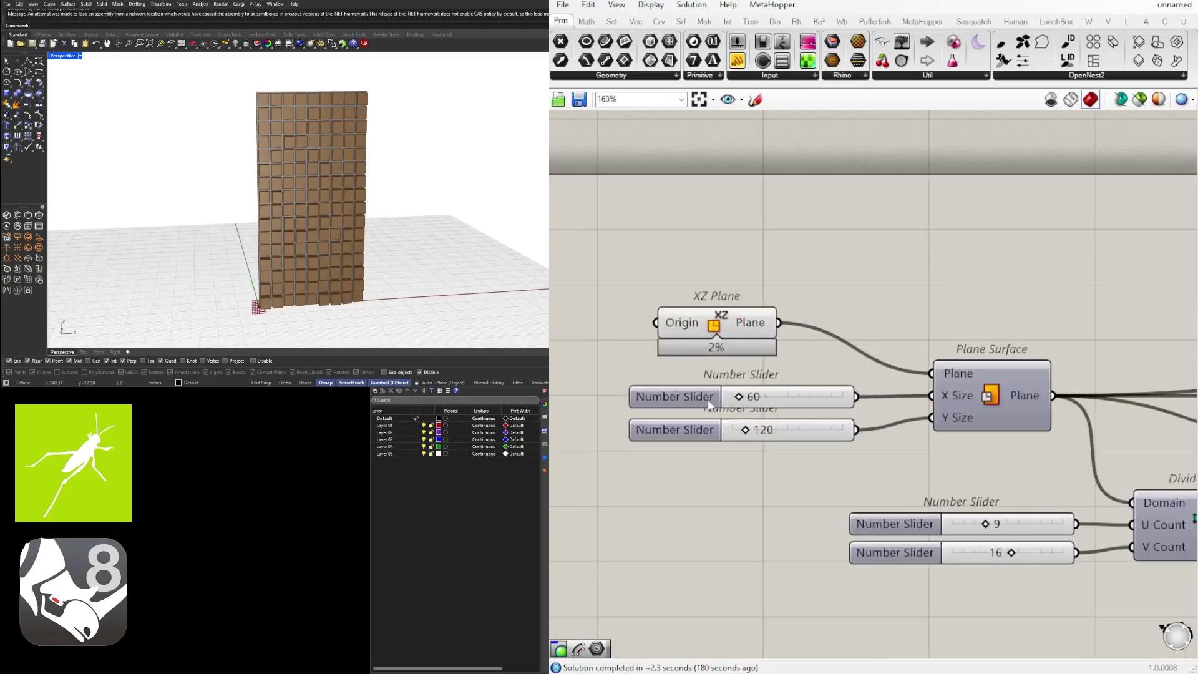
{"action": "right_click", "coordinate": [708, 401]}
{"action": "type", "text": "PLAN"}
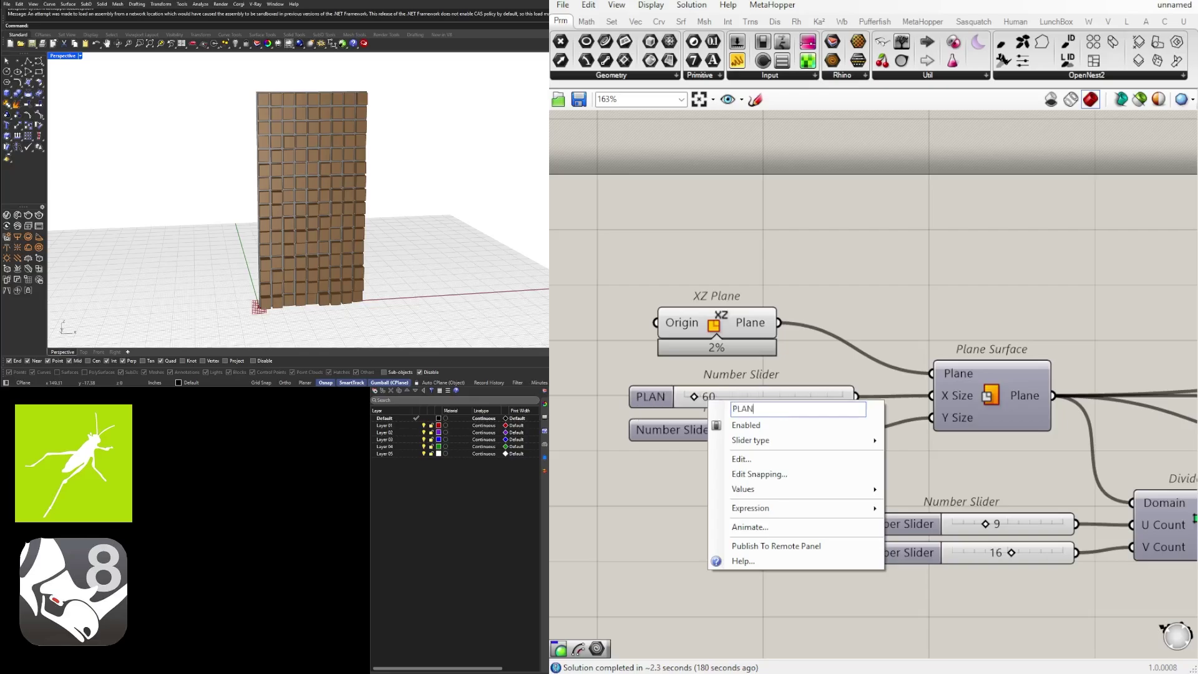
{"action": "type", "text": "E"}
{"action": "key", "text": "BackSpace"}
{"action": "key", "text": "BackSpace"}
{"action": "key", "text": "BackSpace"}
{"action": "key", "text": "BackSpace"}
{"action": "key", "text": "BackSpace"}
{"action": "type", "text": "X"}
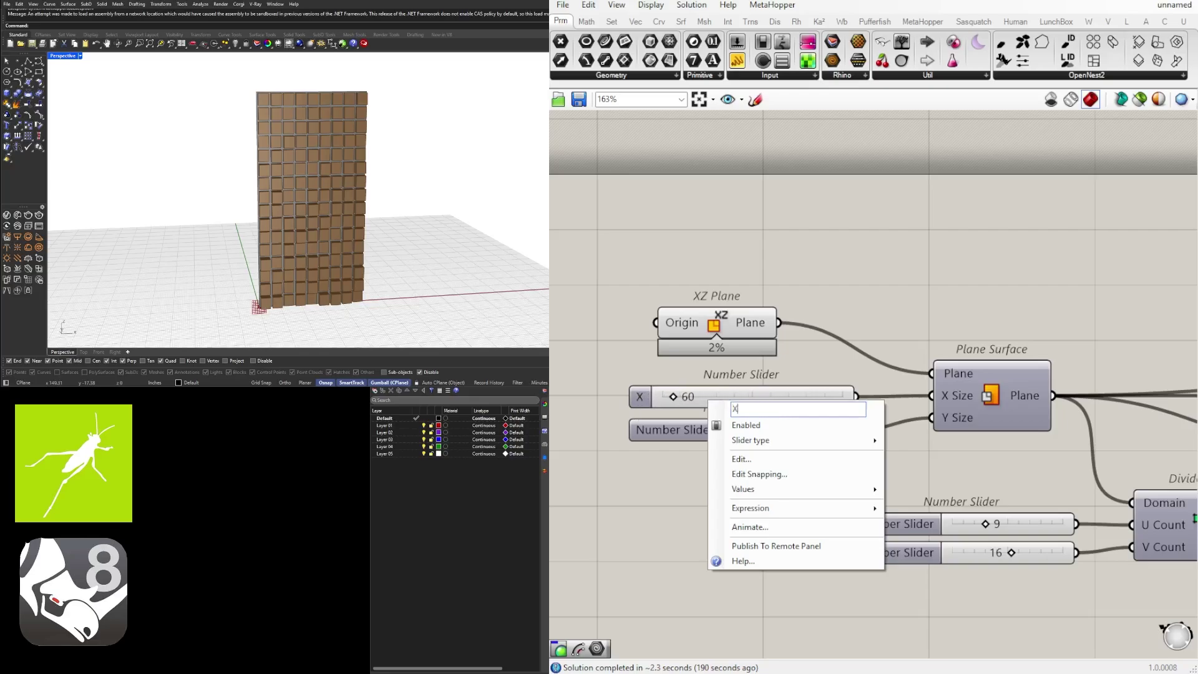
{"action": "key", "text": "Return"}
Rename the slider feeding Plane Surface's Y Size input as Y.
{"action": "right_click", "coordinate": [679, 424]}
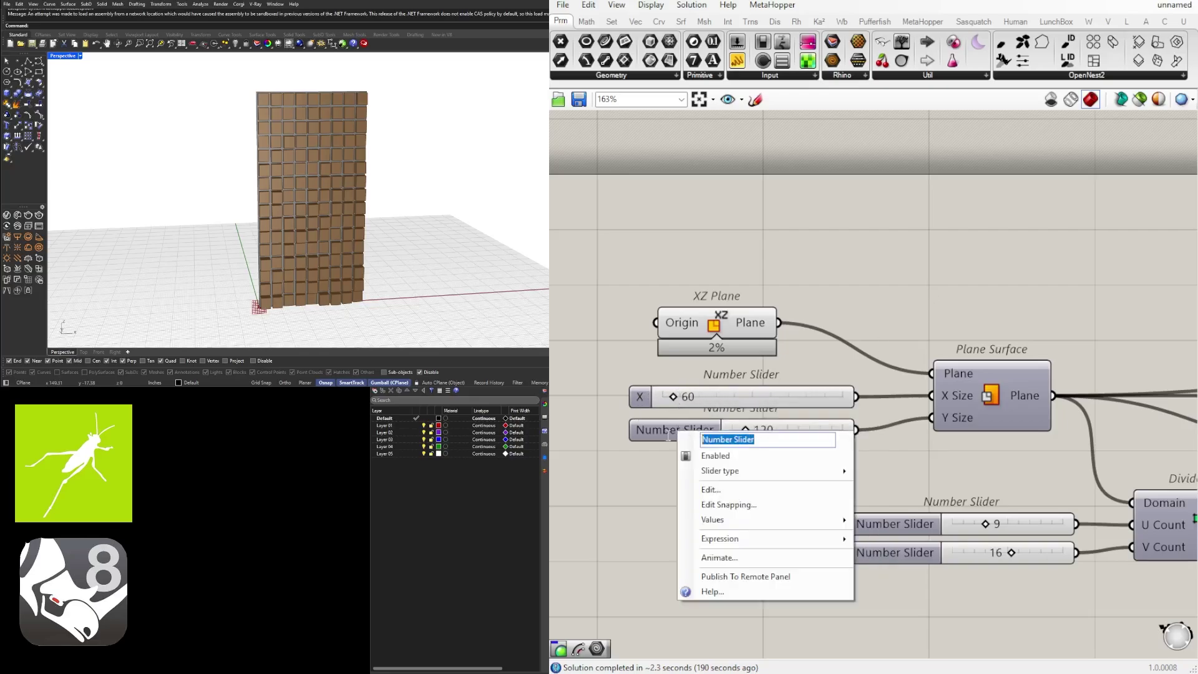
{"action": "type", "text": "Y"}
{"action": "key", "text": "Return"}
Rename the U Count and V Count sliders on Divide Domain² as U and V.
{"action": "right_click_drag", "start_coordinate": [1040, 557], "coordinate": [877, 468]}
{"action": "scroll", "coordinate": [877, 469], "scroll_direction": "down", "scroll_amount": 1}
{"action": "scroll", "coordinate": [855, 452], "scroll_direction": "up", "scroll_amount": 2}
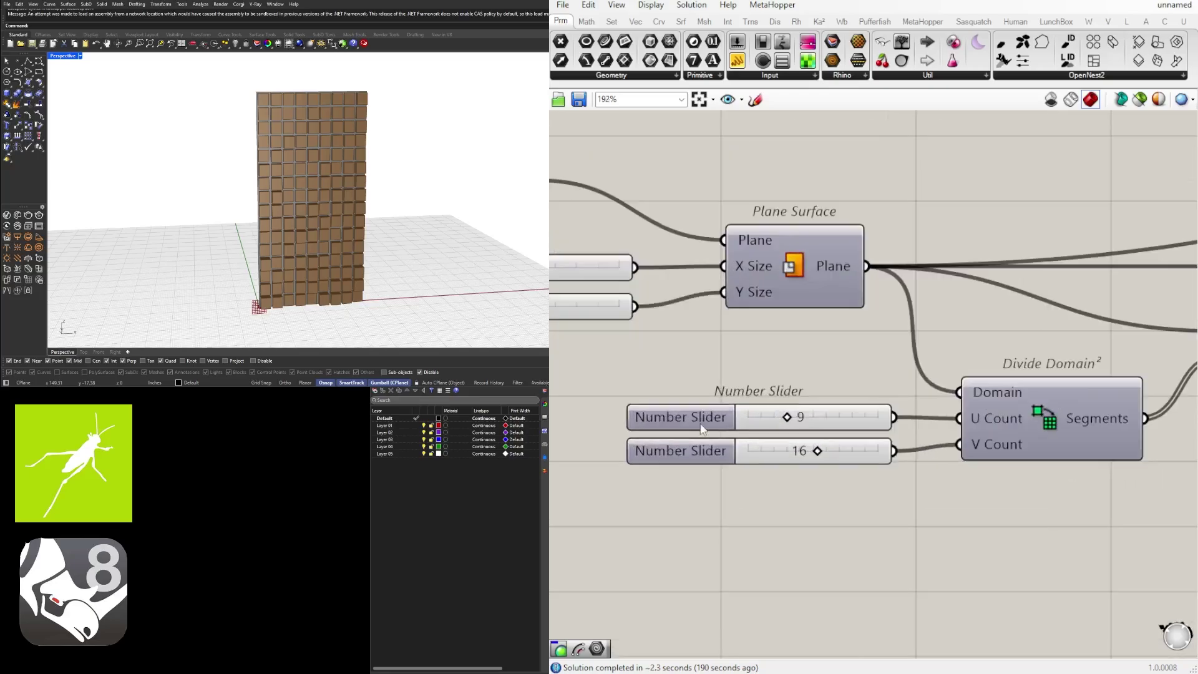
{"action": "right_click", "coordinate": [700, 423]}
{"action": "type", "text": "U"}
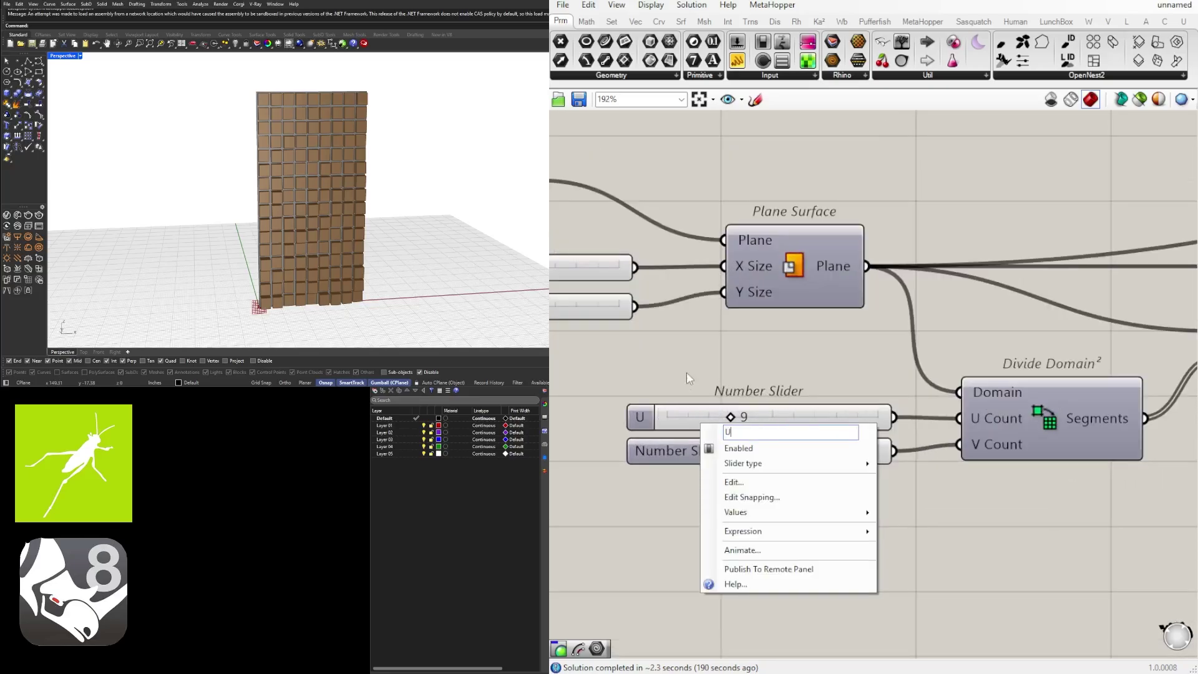
{"action": "key", "text": "Return"}
{"action": "right_click", "coordinate": [685, 442]}
{"action": "type", "text": "V"}
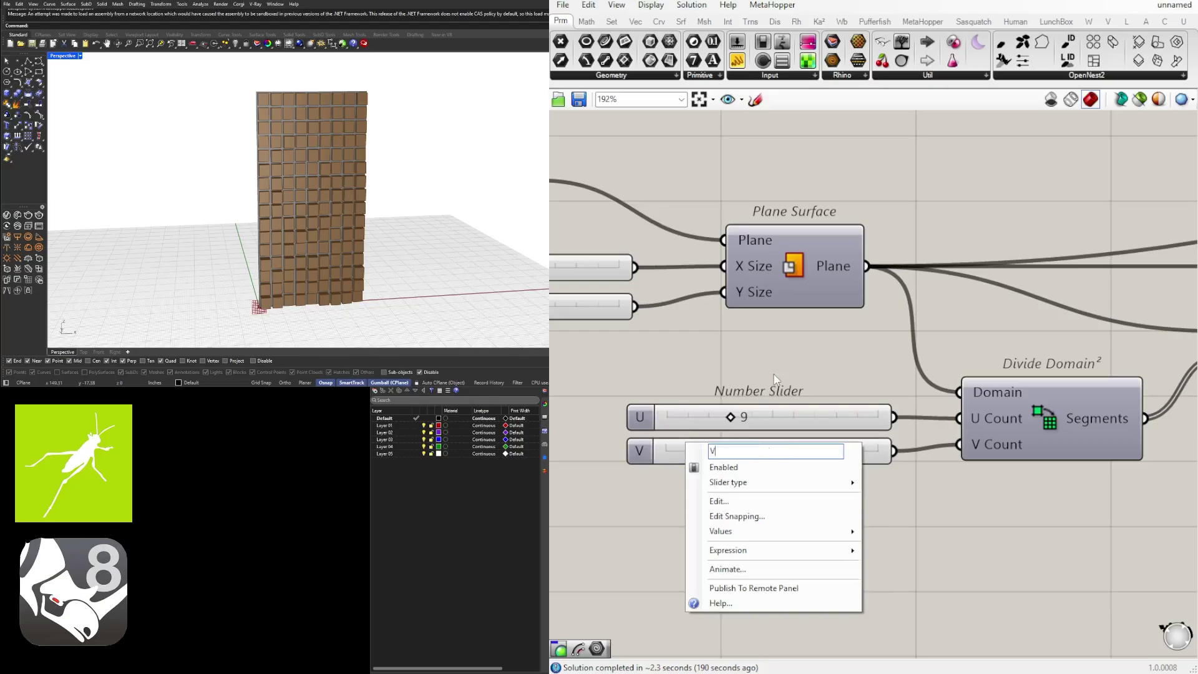
{"action": "key", "text": "Return"}
Rename the slider that feeds the Offset Curve distance through Negative as FRAME OFFSET.
{"action": "scroll", "coordinate": [805, 397], "scroll_direction": "down", "scroll_amount": 5}
{"action": "scroll", "coordinate": [769, 409], "scroll_direction": "up", "scroll_amount": 4}
{"action": "right_click_drag", "start_coordinate": [973, 452], "coordinate": [682, 402]}
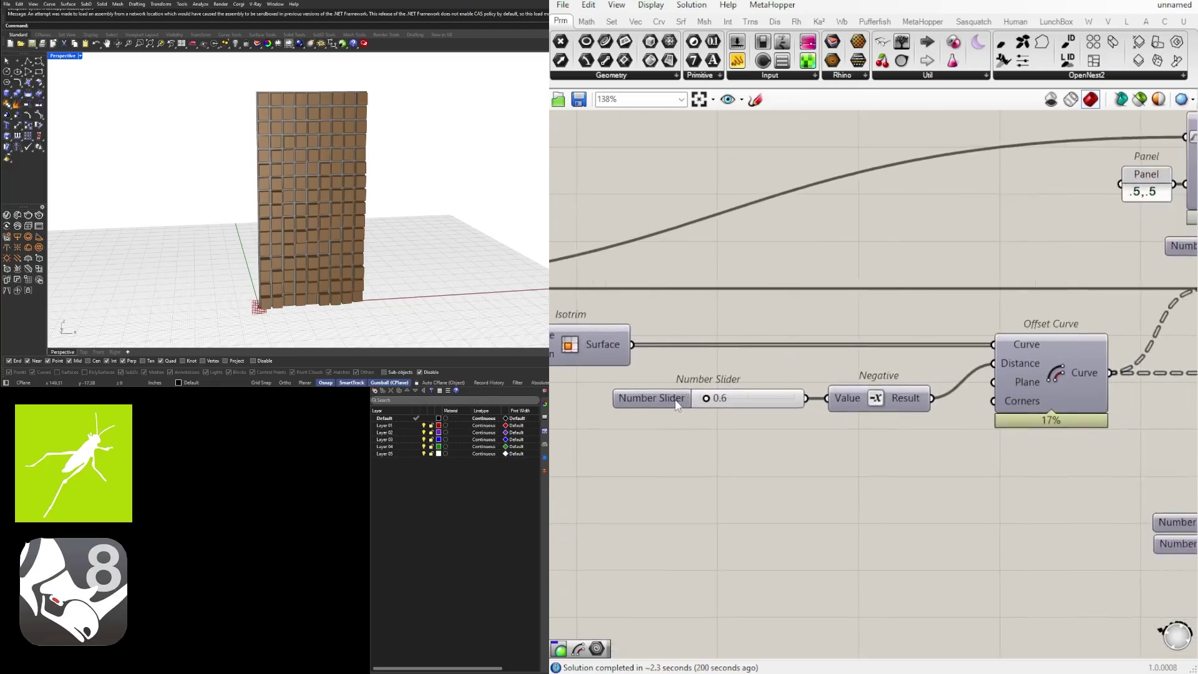
{"action": "right_click", "coordinate": [677, 401]}
{"action": "type", "text": "FRAME"}
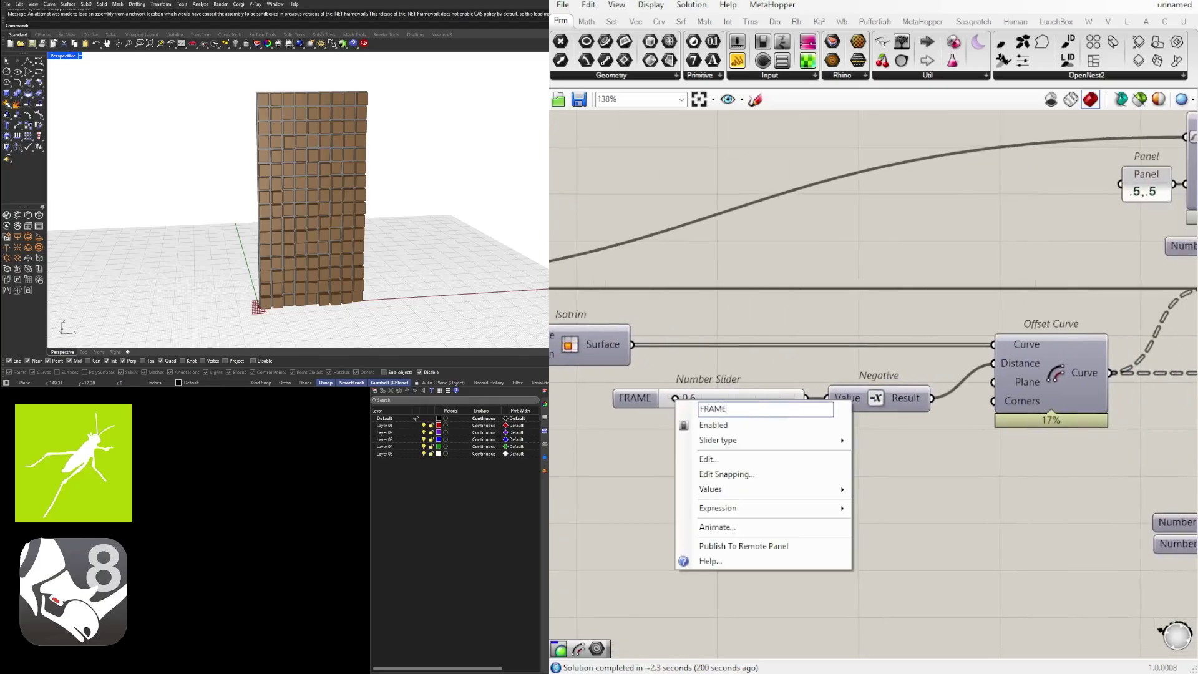
{"action": "type", "text": " OFFSET"}
{"action": "key", "text": "Return"}
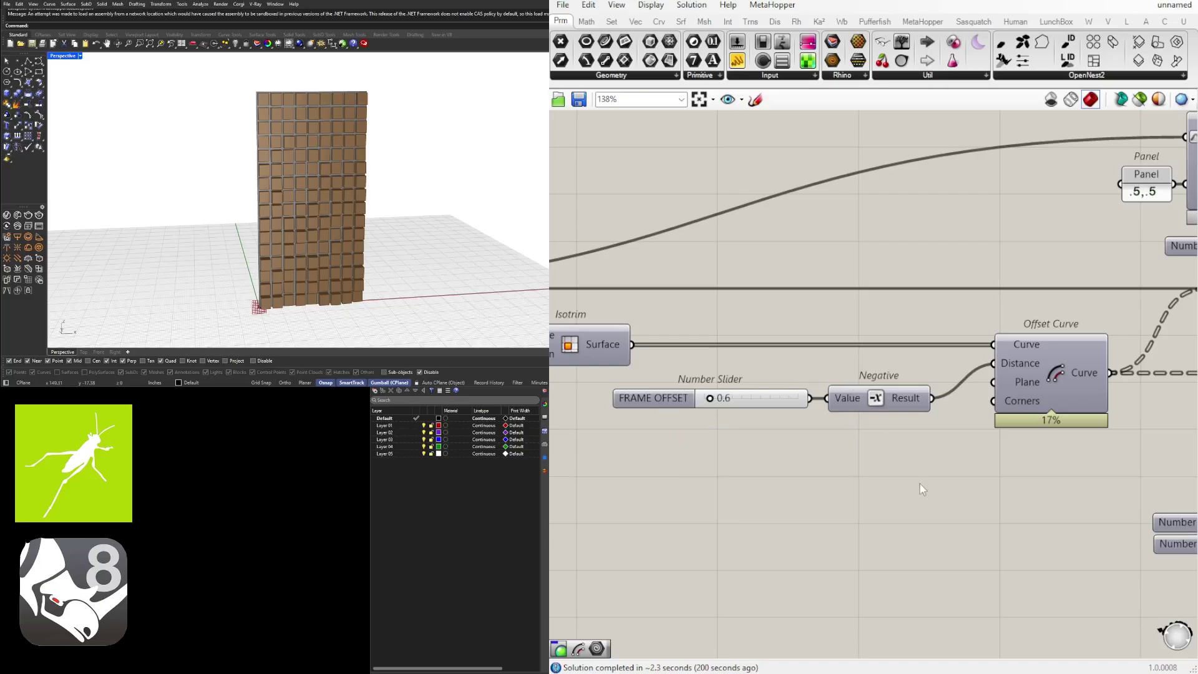
Rename the slider feeding the frame's Amplitude component as FRAME DEPTH.
{"action": "scroll", "coordinate": [922, 485], "scroll_direction": "down", "scroll_amount": 5}
{"action": "right_click_drag", "start_coordinate": [954, 484], "coordinate": [1010, 431]}
{"action": "scroll", "coordinate": [1110, 318], "scroll_direction": "up", "scroll_amount": 6}
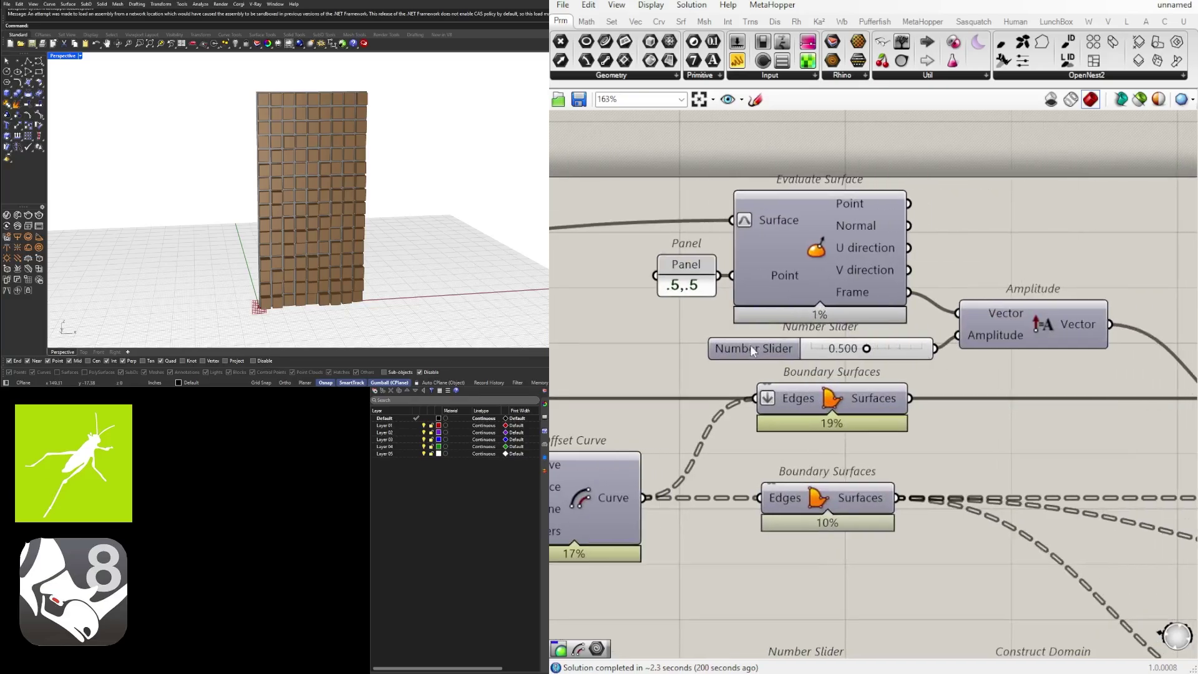
{"action": "right_click", "coordinate": [753, 348]}
{"action": "left_click", "coordinate": [1059, 322]}
{"action": "left_click", "coordinate": [1058, 322]}
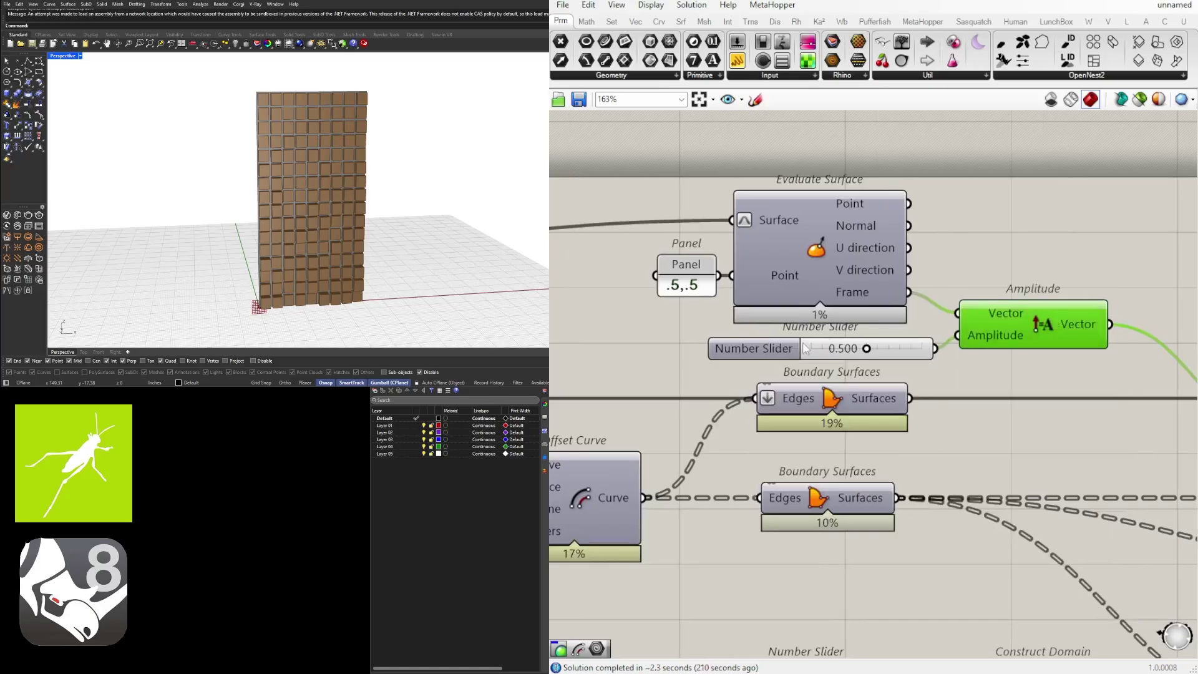
{"action": "right_click", "coordinate": [764, 347]}
{"action": "type", "text": "FRAME DEPTH"}
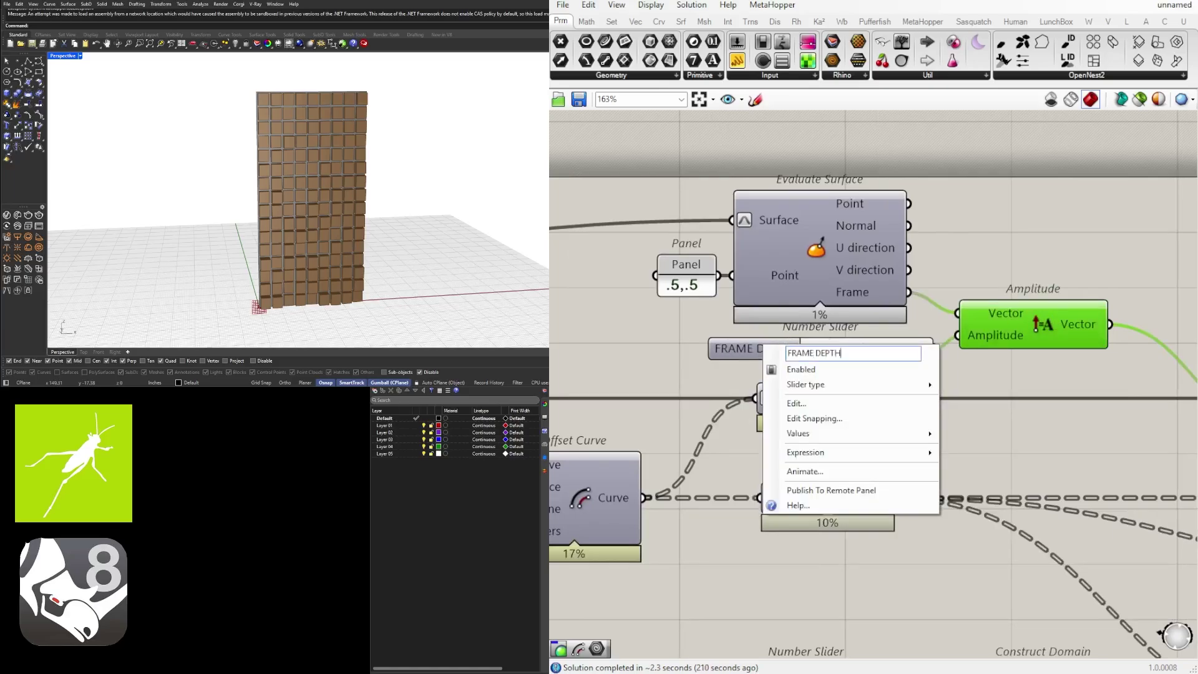
{"action": "key", "text": "Return"}
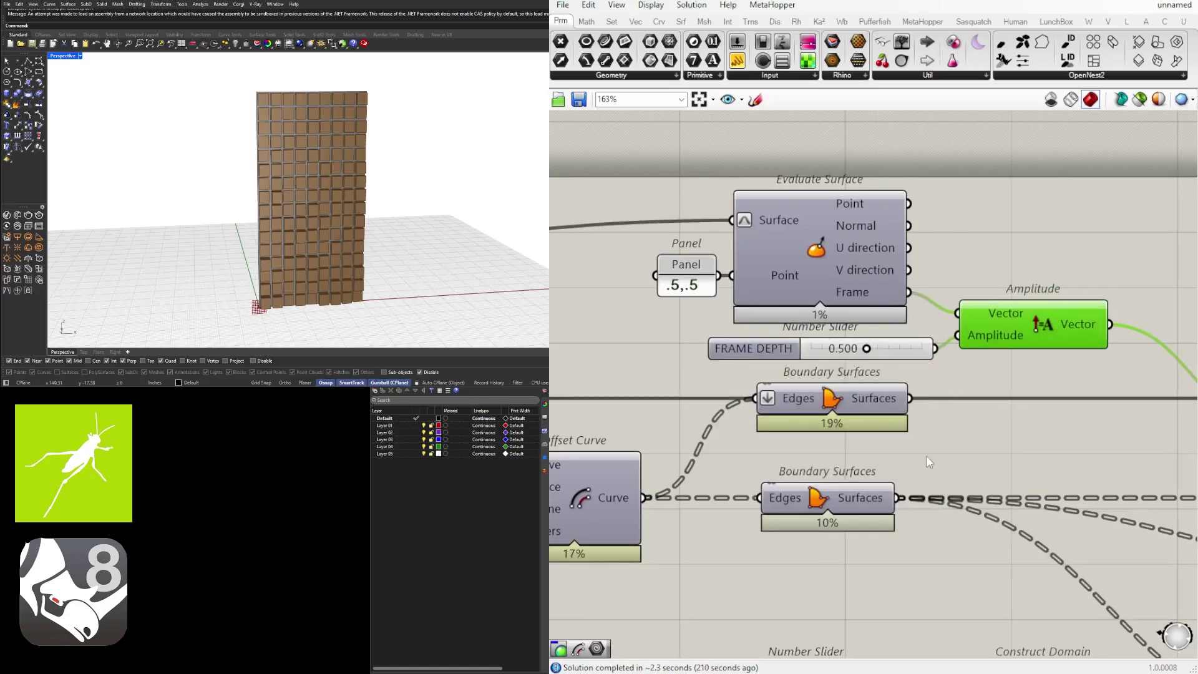
Rename the Construct Domain start and end sliders as MIN and MAX.
{"action": "scroll", "coordinate": [949, 392], "scroll_direction": "down", "scroll_amount": 3}
{"action": "scroll", "coordinate": [865, 415], "scroll_direction": "up", "scroll_amount": 3}
{"action": "right_click", "coordinate": [877, 462]}
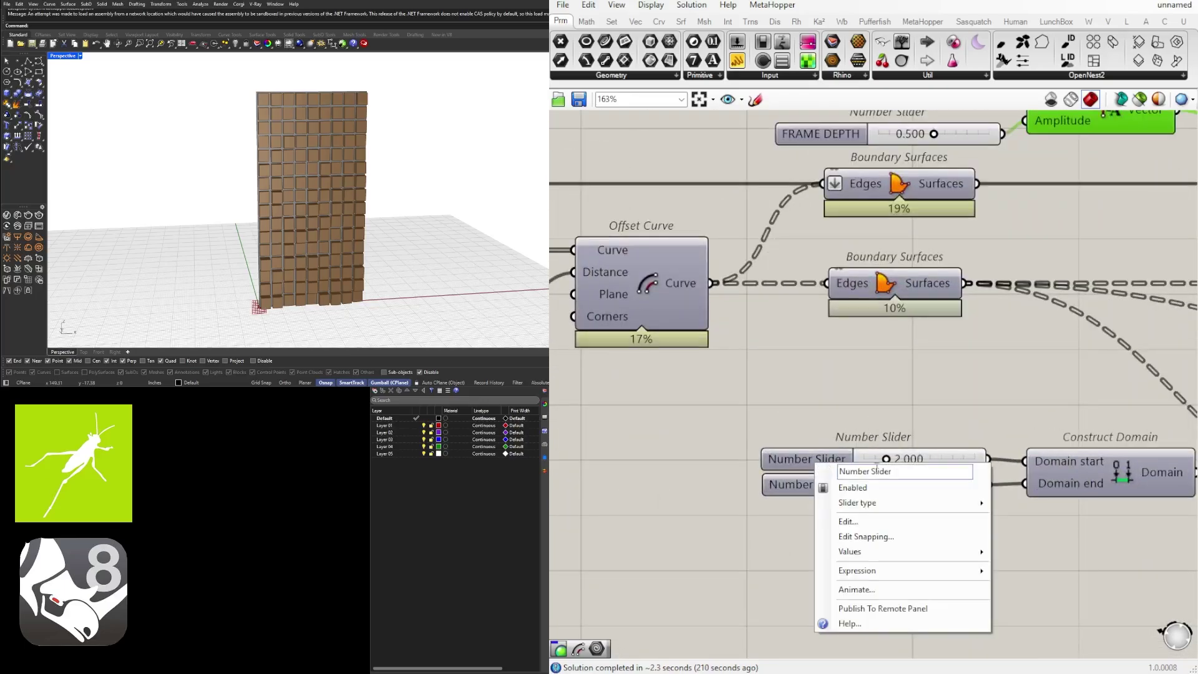
{"action": "type", "text": "MIN"}
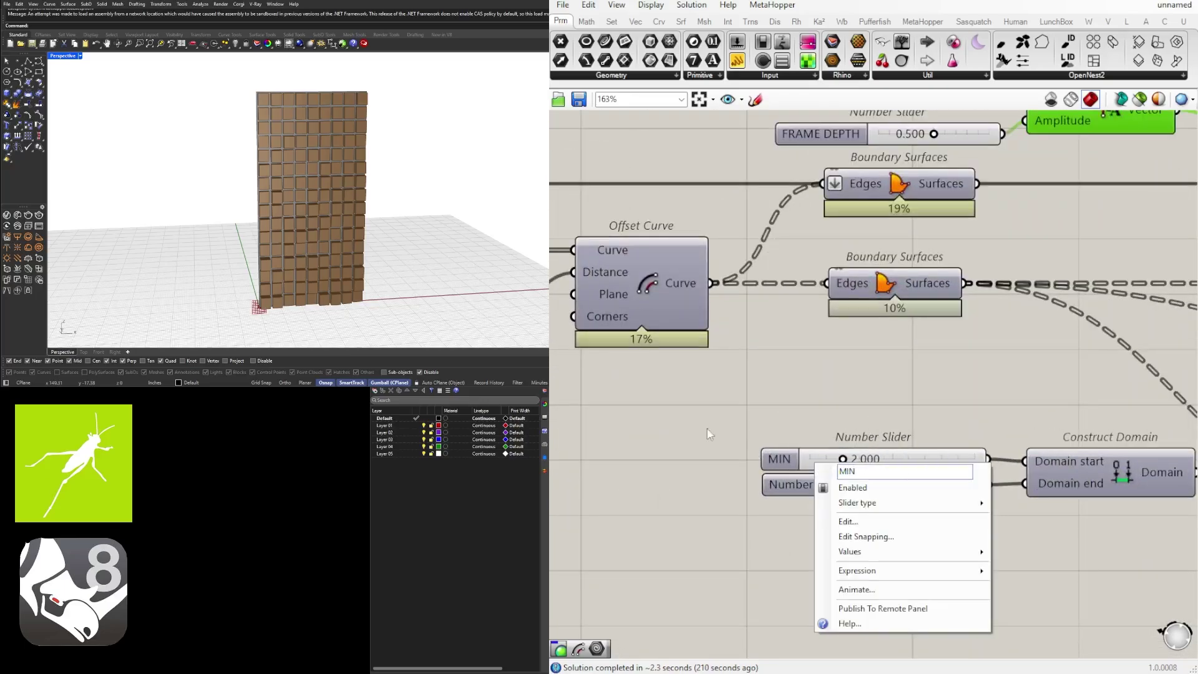
{"action": "key", "text": "Return"}
{"action": "right_click", "coordinate": [789, 480]}
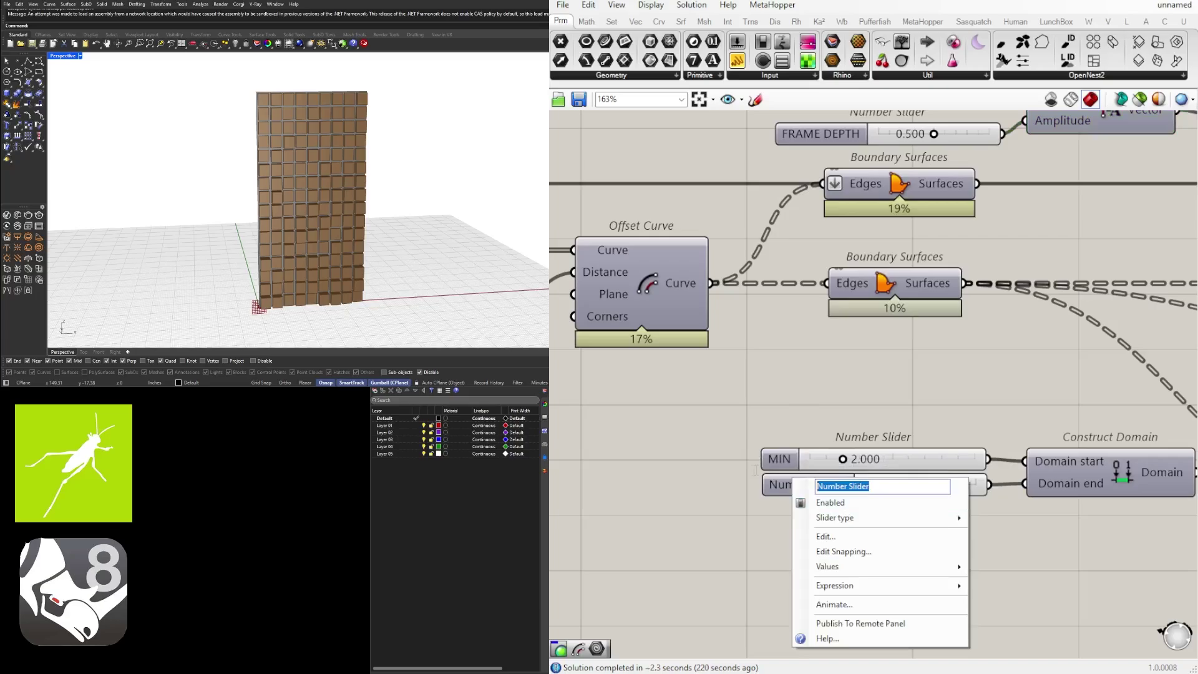
{"action": "type", "text": "MAX"}
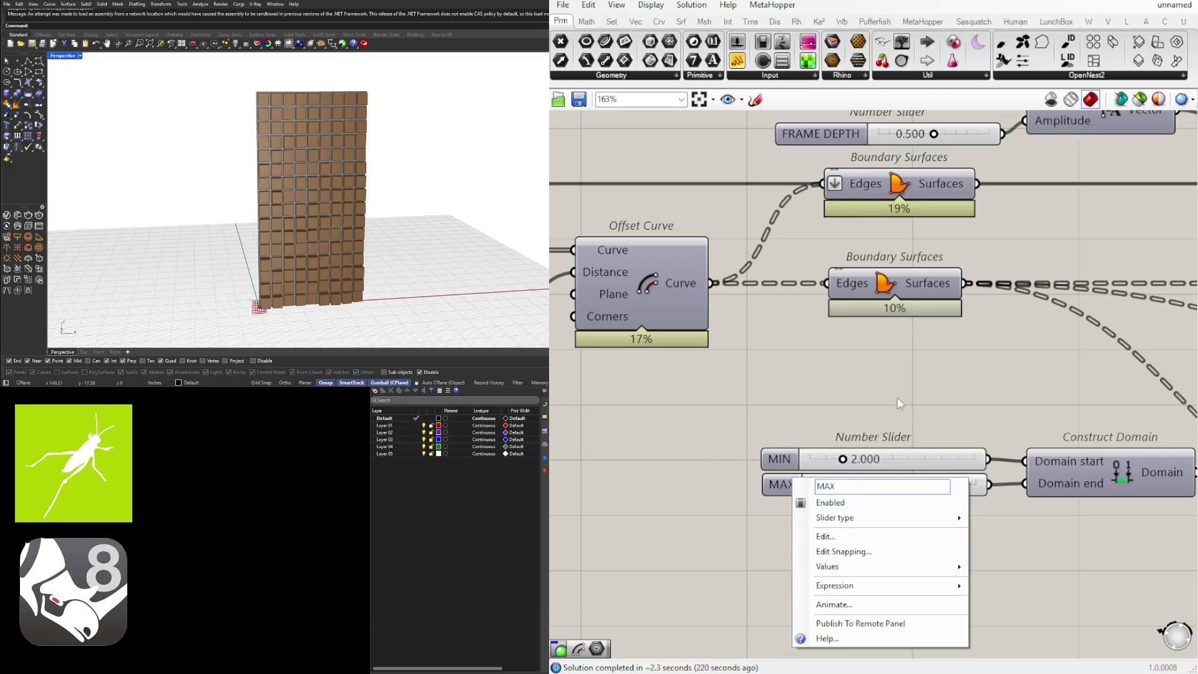
{"action": "key", "text": "Return"}
{"action": "left_click_drag", "start_coordinate": [814, 489], "coordinate": [814, 493]}
{"action": "left_click", "coordinate": [896, 399]}
Look over the extrusion and custom preview components at the end of the definition.
{"action": "scroll", "coordinate": [895, 398], "scroll_direction": "down", "scroll_amount": 4}
{"action": "right_click_drag", "start_coordinate": [1035, 460], "coordinate": [786, 423]}
{"action": "scroll", "coordinate": [785, 423], "scroll_direction": "down", "scroll_amount": 2}
{"action": "right_click_drag", "start_coordinate": [972, 424], "coordinate": [902, 439]}
{"action": "left_click_drag", "start_coordinate": [1005, 477], "coordinate": [789, 303]}
{"action": "middle_click", "coordinate": [831, 366]}
{"action": "middle_click", "coordinate": [828, 274]}
{"action": "left_click", "coordinate": [854, 247]}
{"action": "left_click", "coordinate": [1001, 262]}
{"action": "scroll", "coordinate": [1003, 267], "scroll_direction": "down", "scroll_amount": 3}
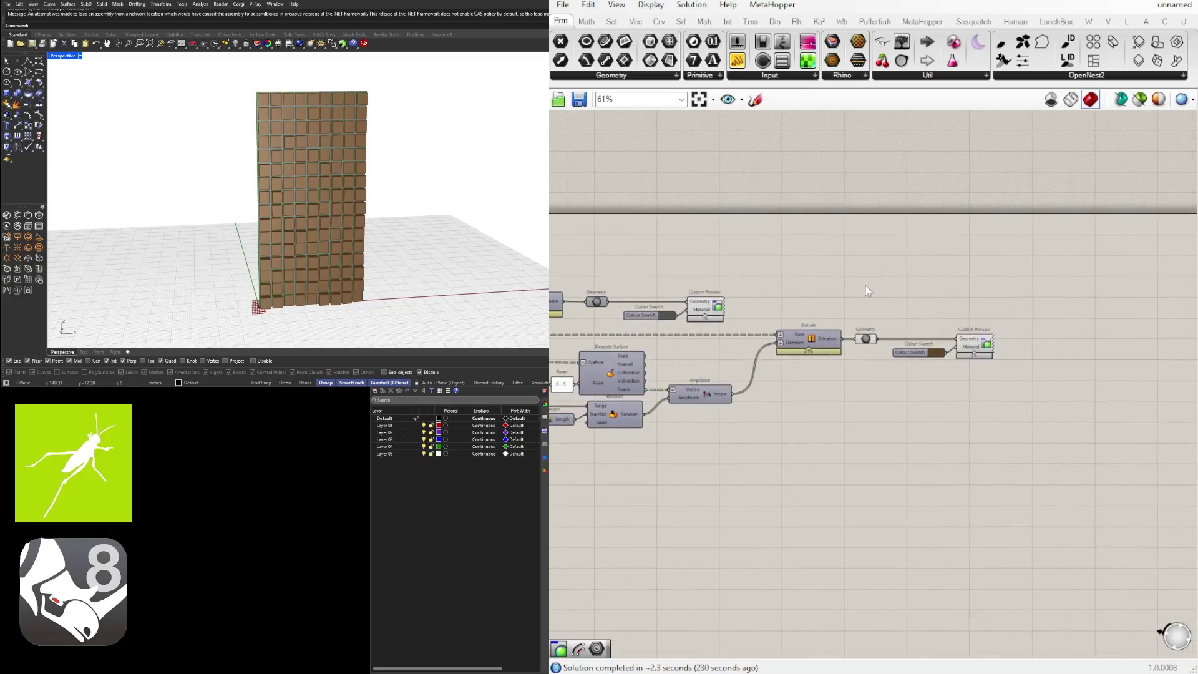
{"action": "scroll", "coordinate": [766, 308], "scroll_direction": "down", "scroll_amount": 2}
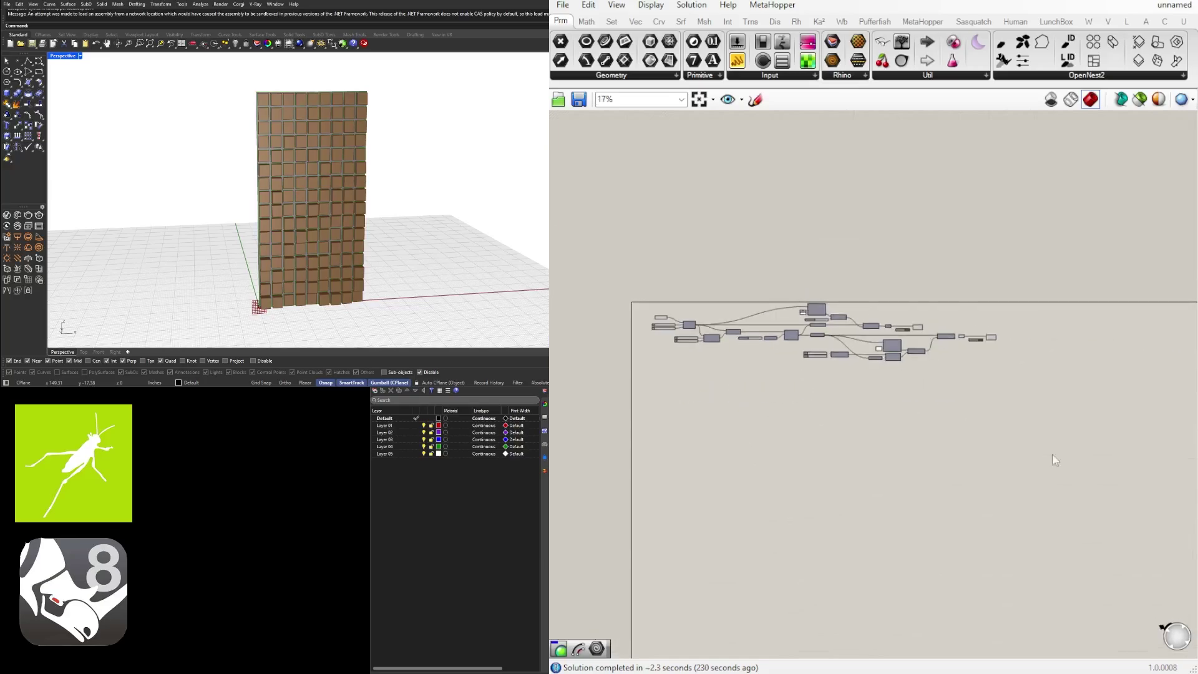
Select all components and move the whole definition lower on the canvas.
{"action": "left_click_drag", "start_coordinate": [1072, 470], "coordinate": [600, 265]}
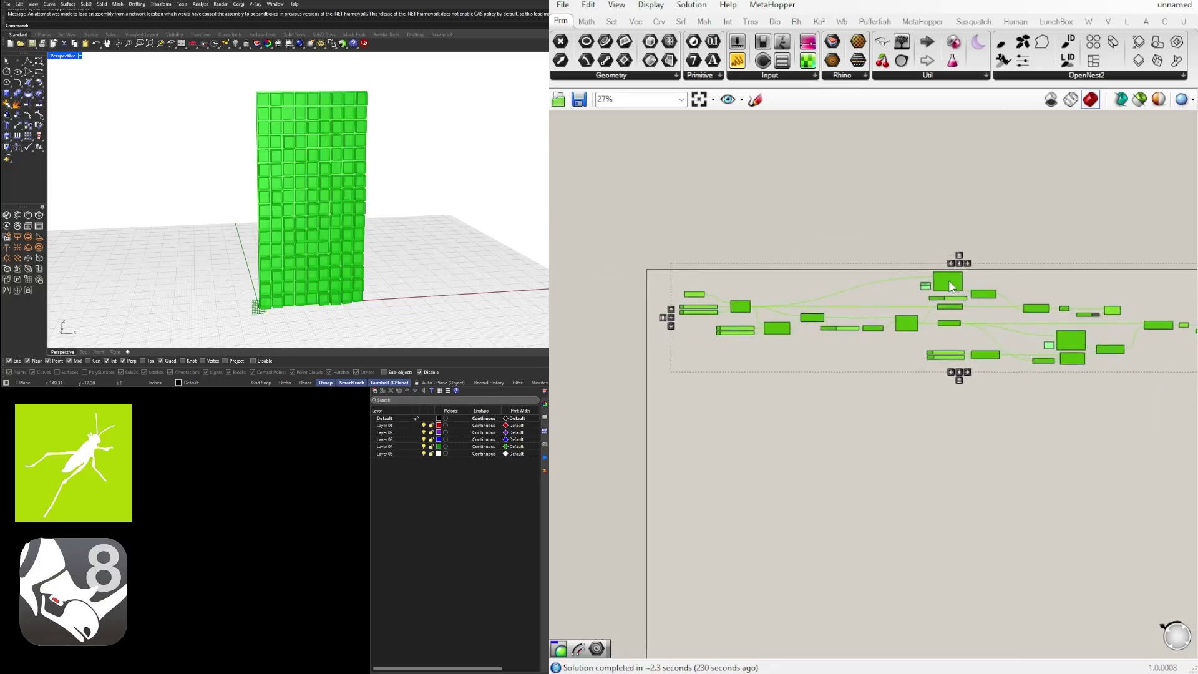
{"action": "scroll", "coordinate": [948, 281], "scroll_direction": "up", "scroll_amount": 1}
{"action": "left_click", "coordinate": [903, 305]}
{"action": "scroll", "coordinate": [939, 297], "scroll_direction": "up", "scroll_amount": 3}
{"action": "scroll", "coordinate": [940, 296], "scroll_direction": "down", "scroll_amount": 6}
{"action": "scroll", "coordinate": [848, 327], "scroll_direction": "up", "scroll_amount": 5}
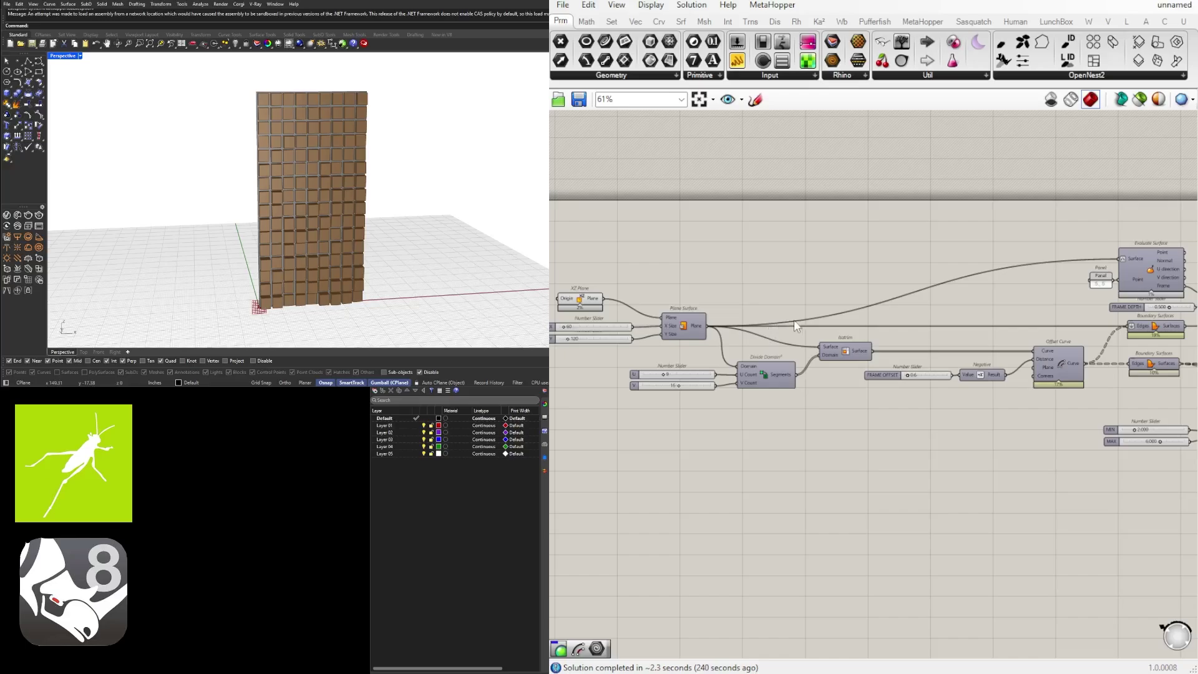
{"action": "scroll", "coordinate": [833, 282], "scroll_direction": "down", "scroll_amount": 2}
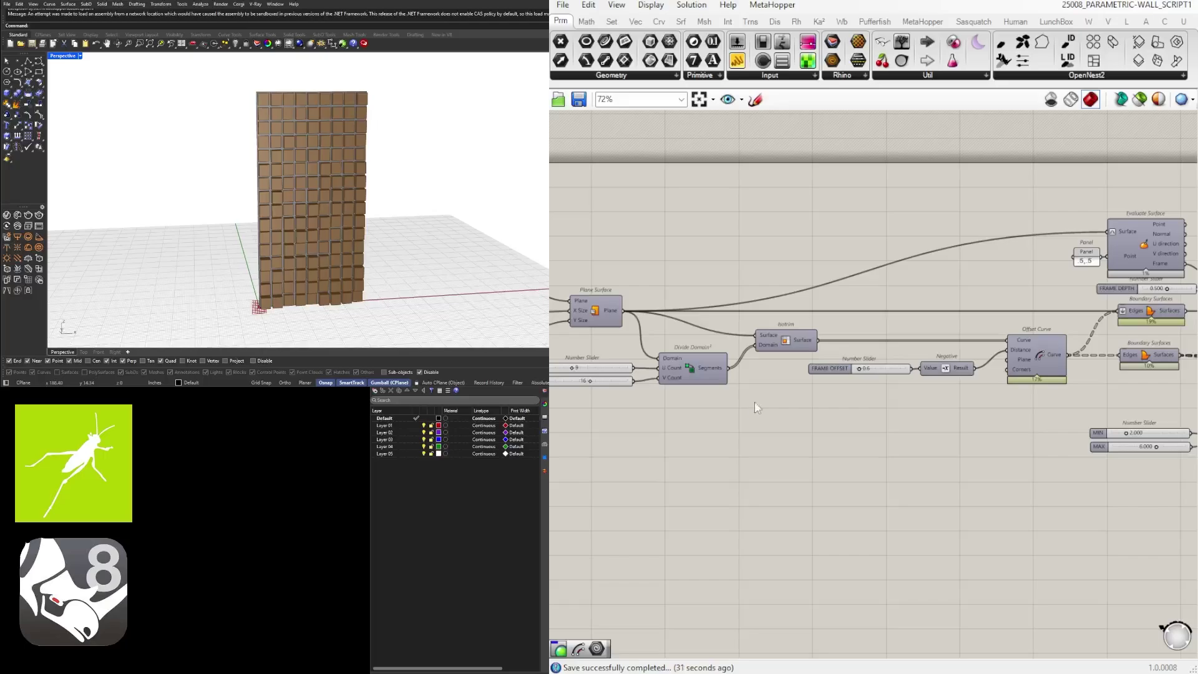
Select the entire definition again and shift it slightly right and down on the canvas.
{"action": "scroll", "coordinate": [847, 407], "scroll_direction": "down", "scroll_amount": 5}
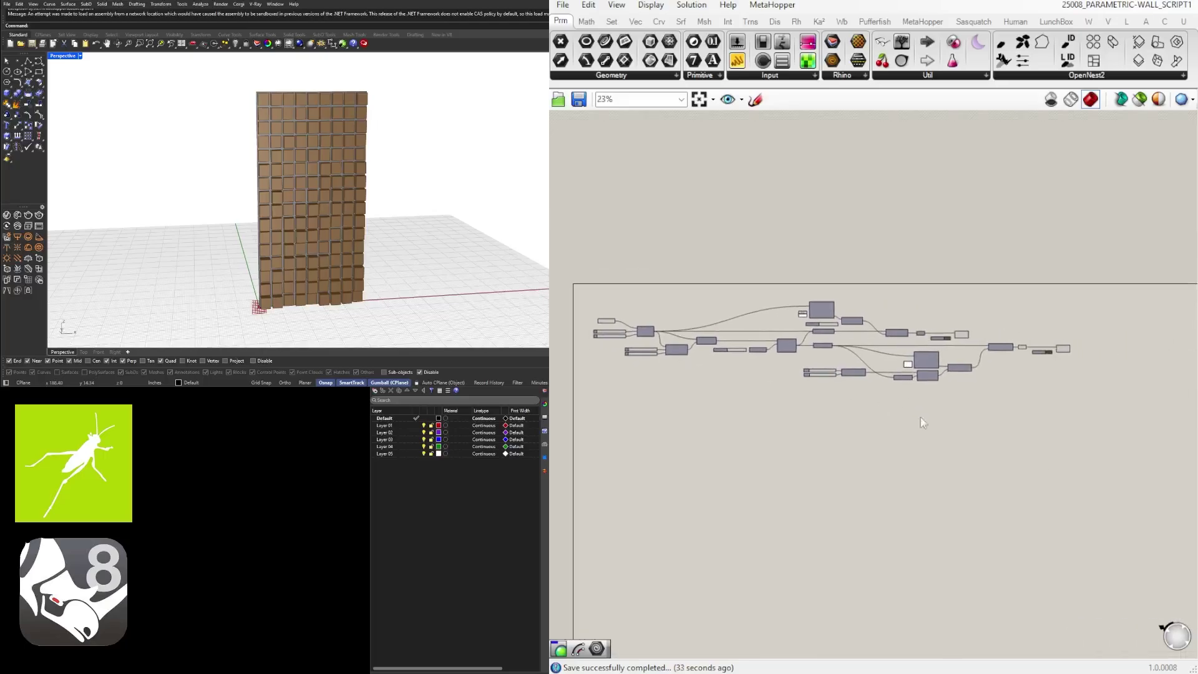
{"action": "left_click_drag", "start_coordinate": [1095, 475], "coordinate": [590, 280]}
{"action": "left_click_drag", "start_coordinate": [826, 314], "coordinate": [838, 319]}
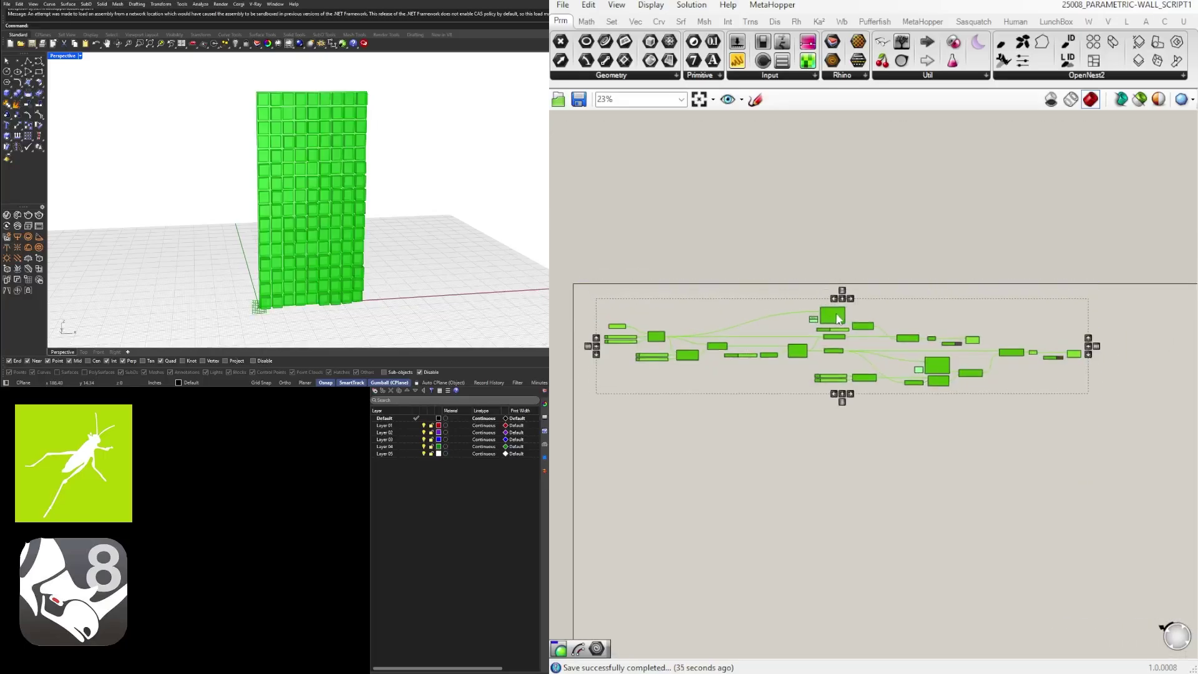
{"action": "left_click", "coordinate": [823, 297]}
Examine the Plane Surface component and trace its output wires to Divide Domain², Isotrim and Evaluate Surface.
{"action": "scroll", "coordinate": [823, 297], "scroll_direction": "up", "scroll_amount": 7}
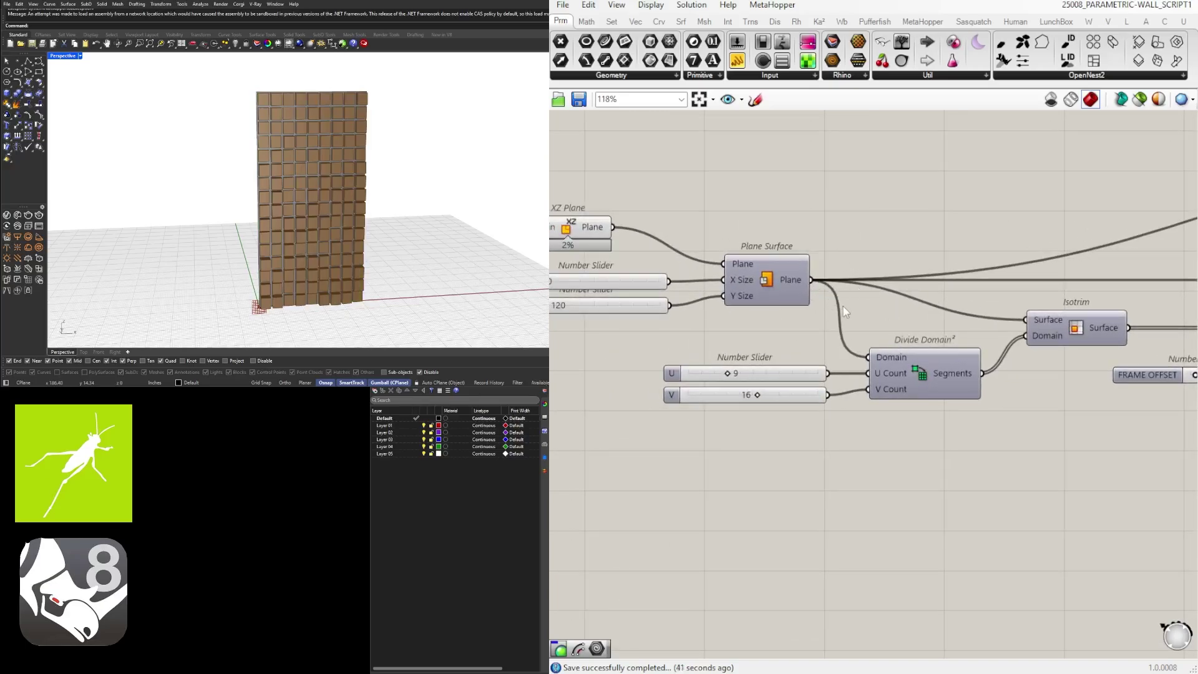
{"action": "scroll", "coordinate": [842, 305], "scroll_direction": "down", "scroll_amount": 5}
{"action": "scroll", "coordinate": [761, 305], "scroll_direction": "up", "scroll_amount": 3}
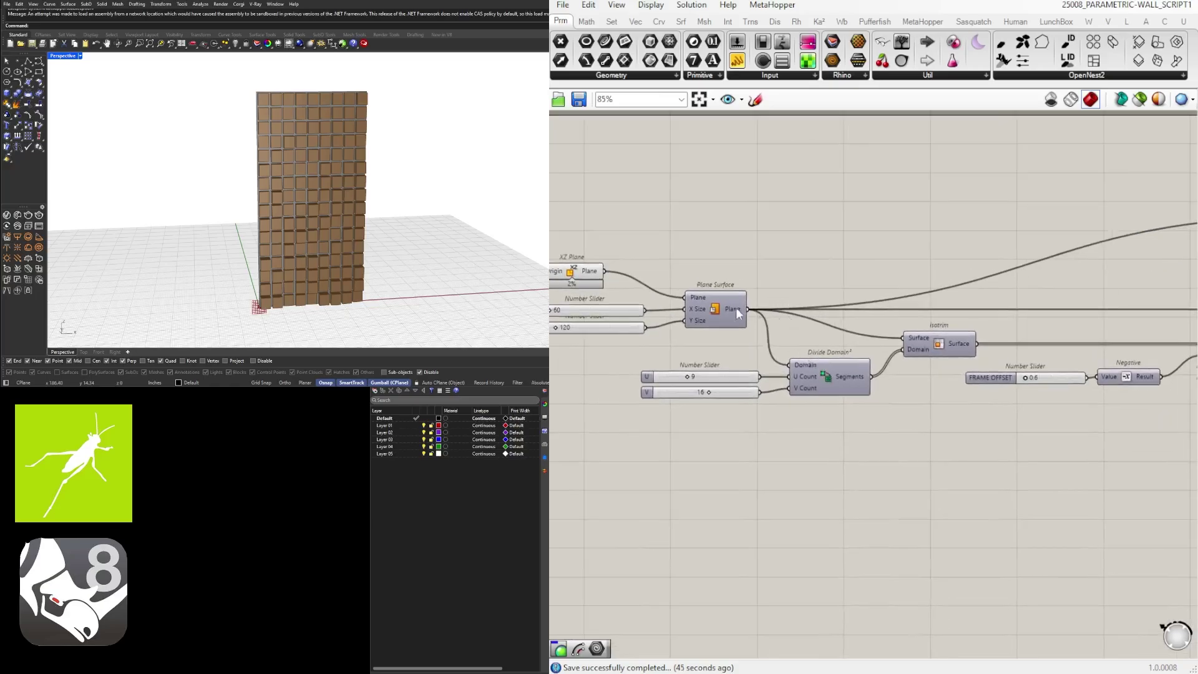
{"action": "left_click", "coordinate": [736, 309]}
{"action": "scroll", "coordinate": [730, 309], "scroll_direction": "down", "scroll_amount": 1}
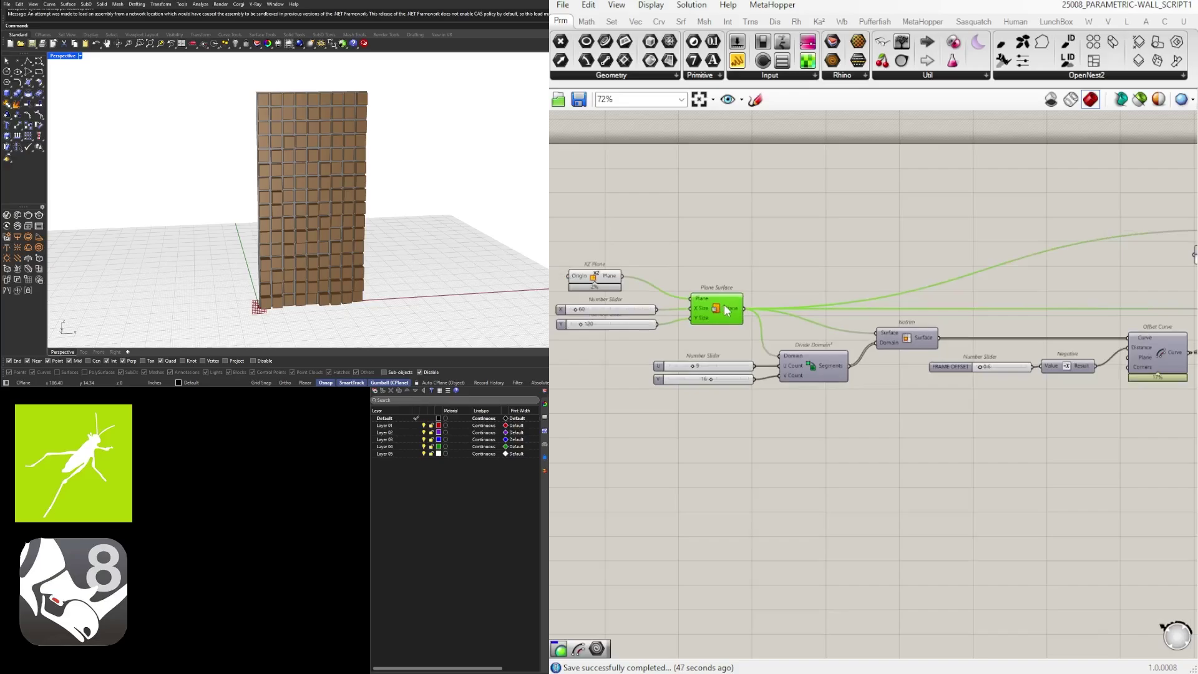
{"action": "scroll", "coordinate": [840, 313], "scroll_direction": "down", "scroll_amount": 1}
{"action": "right_click_drag", "start_coordinate": [1131, 250], "coordinate": [1037, 253]}
{"action": "right_click_drag", "start_coordinate": [1137, 292], "coordinate": [1043, 303]}
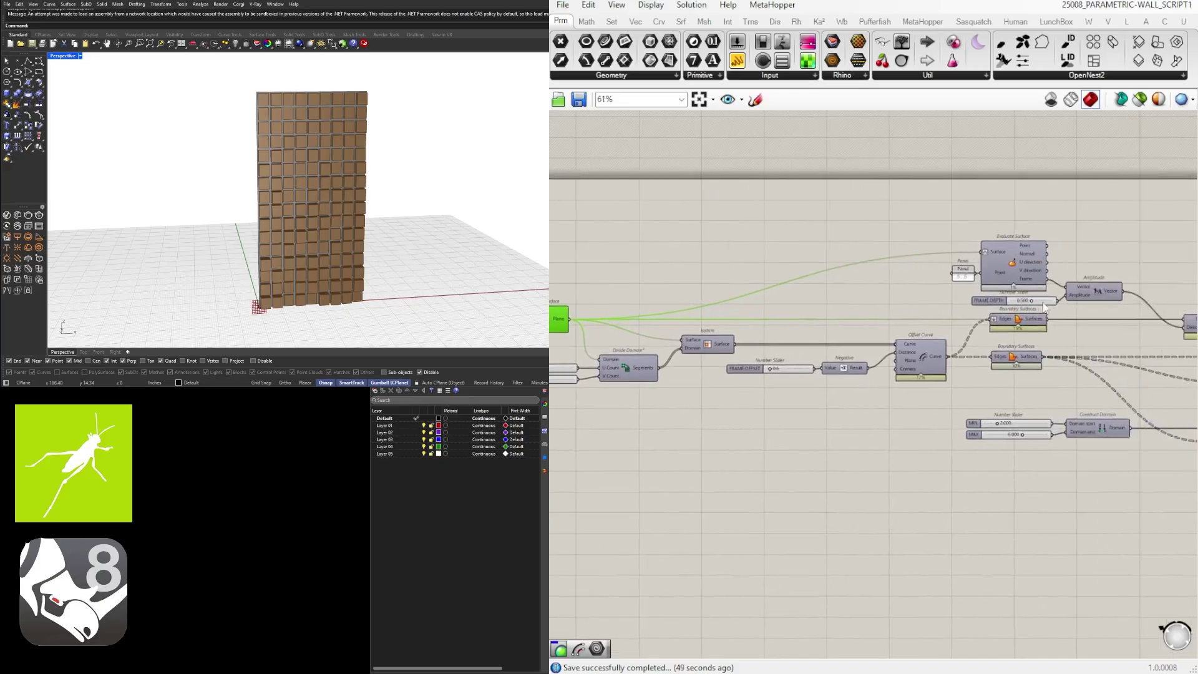
{"action": "right_click_drag", "start_coordinate": [869, 355], "coordinate": [871, 336]}
{"action": "scroll", "coordinate": [705, 311], "scroll_direction": "up", "scroll_amount": 3}
{"action": "right_click_drag", "start_coordinate": [705, 312], "coordinate": [864, 310]}
{"action": "right_click_drag", "start_coordinate": [727, 315], "coordinate": [852, 319]}
{"action": "scroll", "coordinate": [852, 319], "scroll_direction": "up", "scroll_amount": 1}
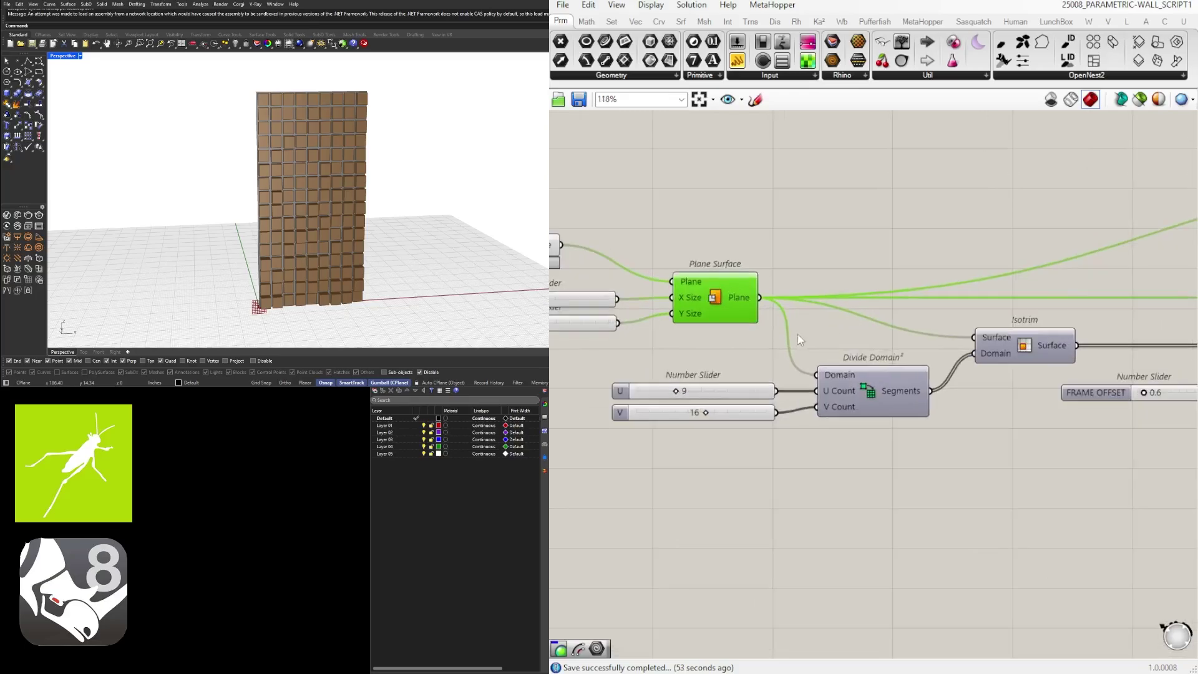
Highlight the U and V sliders, Divide Domain² and Isotrim to review the surface subdivision, and clear the selection.
{"action": "left_click_drag", "start_coordinate": [1036, 485], "coordinate": [751, 346]}
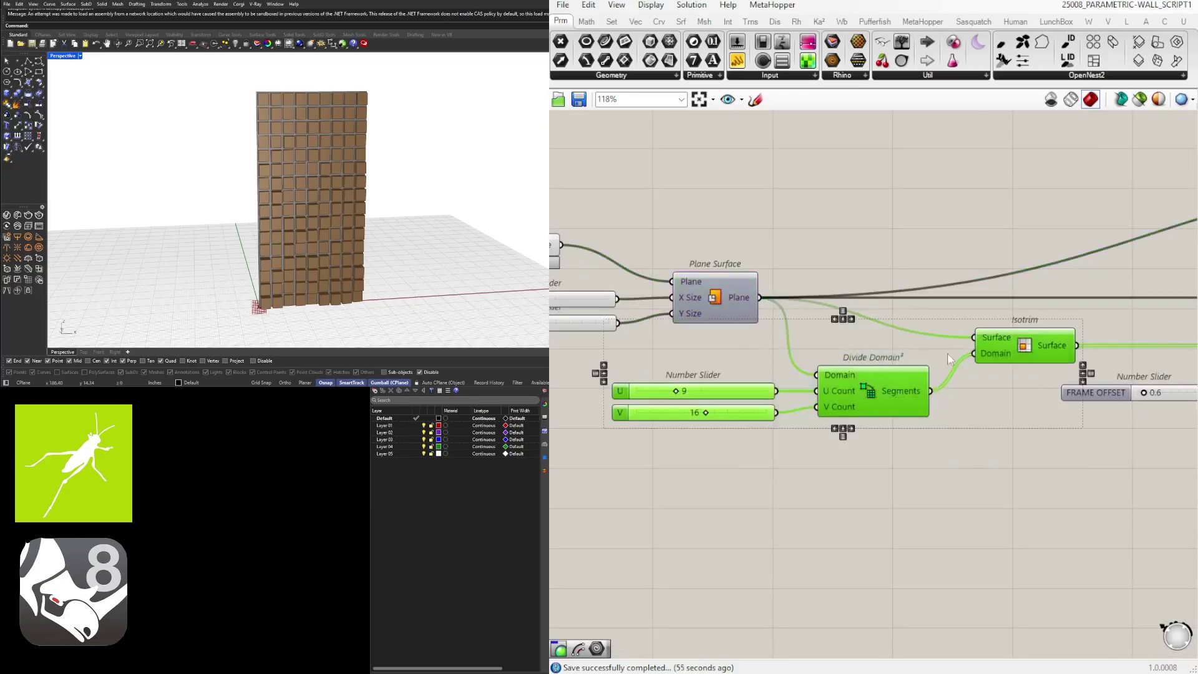
{"action": "scroll", "coordinate": [937, 343], "scroll_direction": "down", "scroll_amount": 1}
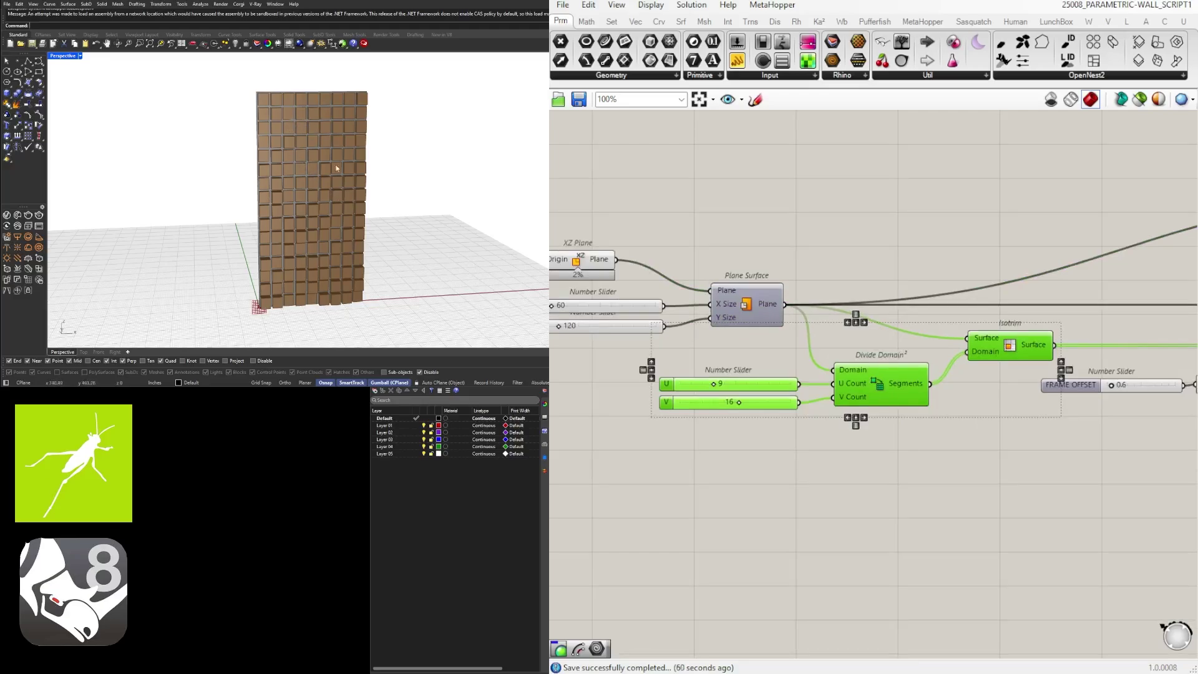
{"action": "left_click", "coordinate": [816, 343]}
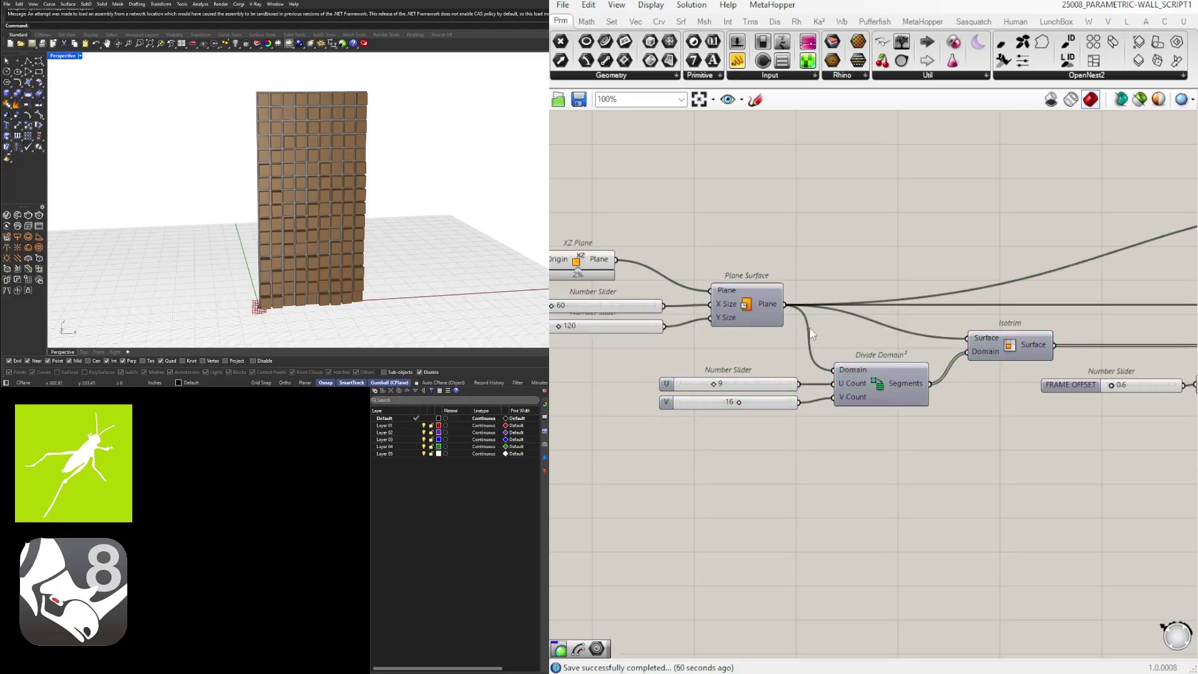
Insert a relay on the wire from Plane Surface to Divide Domain² and route Isotrim's Surface input through it.
{"action": "double_click", "coordinate": [810, 326]}
{"action": "left_click_drag", "start_coordinate": [928, 452], "coordinate": [970, 347]}
{"action": "left_click", "coordinate": [822, 328]}
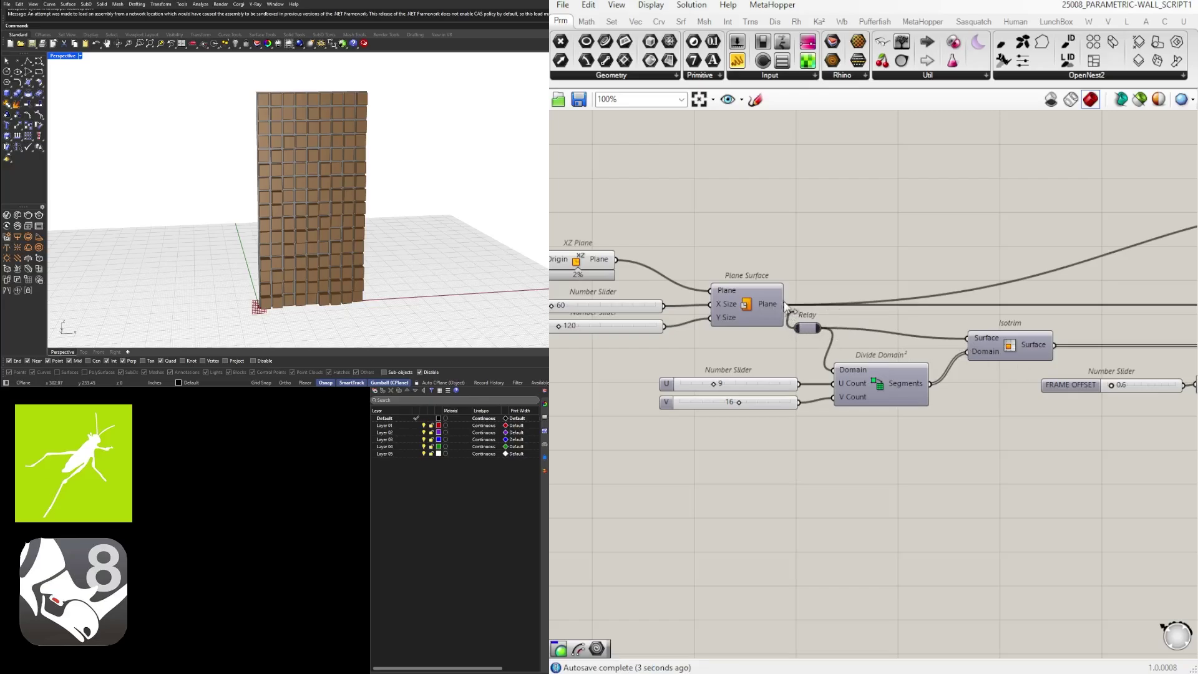
{"action": "left_click_drag", "start_coordinate": [807, 330], "coordinate": [804, 342]}
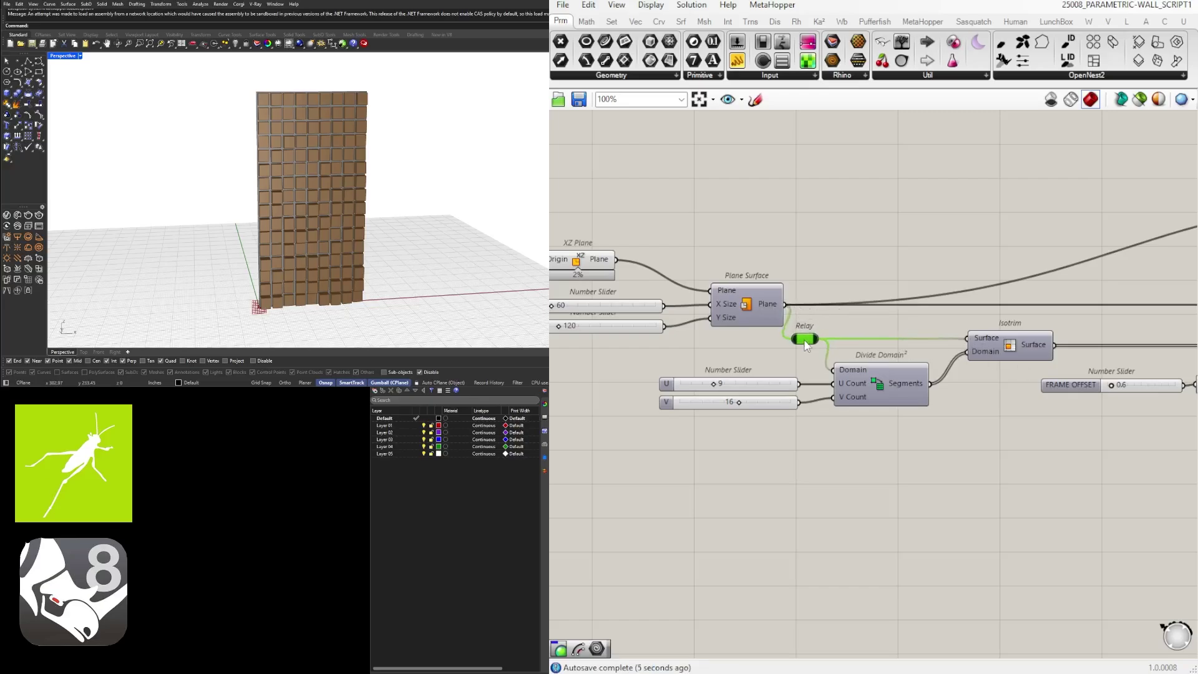
{"action": "left_click_drag", "start_coordinate": [872, 385], "coordinate": [883, 379]}
Move the FRAME OFFSET slider and the Negative component lower, beneath Offset Curve.
{"action": "left_click_drag", "start_coordinate": [918, 432], "coordinate": [680, 378]}
{"action": "scroll", "coordinate": [845, 420], "scroll_direction": "down", "scroll_amount": 3}
{"action": "scroll", "coordinate": [885, 399], "scroll_direction": "up", "scroll_amount": 3}
{"action": "right_click_drag", "start_coordinate": [951, 429], "coordinate": [778, 366]}
{"action": "scroll", "coordinate": [787, 366], "scroll_direction": "down", "scroll_amount": 4}
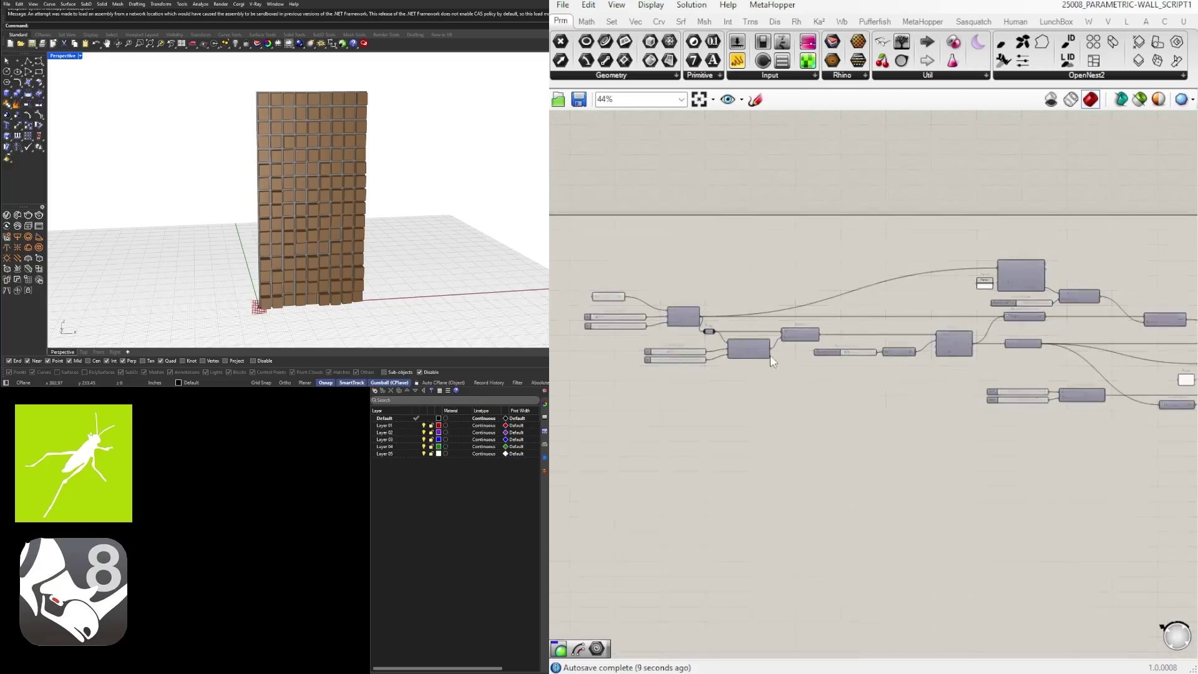
{"action": "scroll", "coordinate": [767, 354], "scroll_direction": "up", "scroll_amount": 3}
{"action": "left_click_drag", "start_coordinate": [1062, 412], "coordinate": [911, 330]}
{"action": "left_click_drag", "start_coordinate": [1016, 348], "coordinate": [1014, 414]}
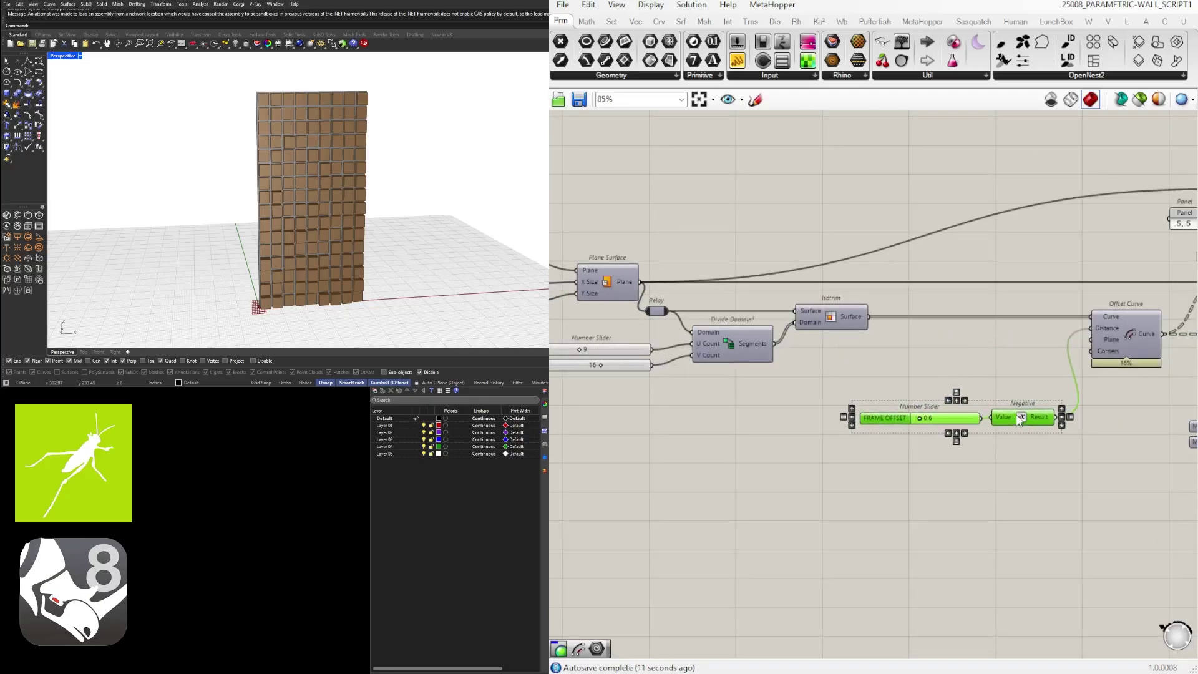
Move the relay, the U and V sliders, Divide Domain² and Isotrim together down and to the right on the canvas.
{"action": "right_click_drag", "start_coordinate": [883, 362], "coordinate": [1028, 368]}
{"action": "left_click_drag", "start_coordinate": [1084, 380], "coordinate": [717, 336]}
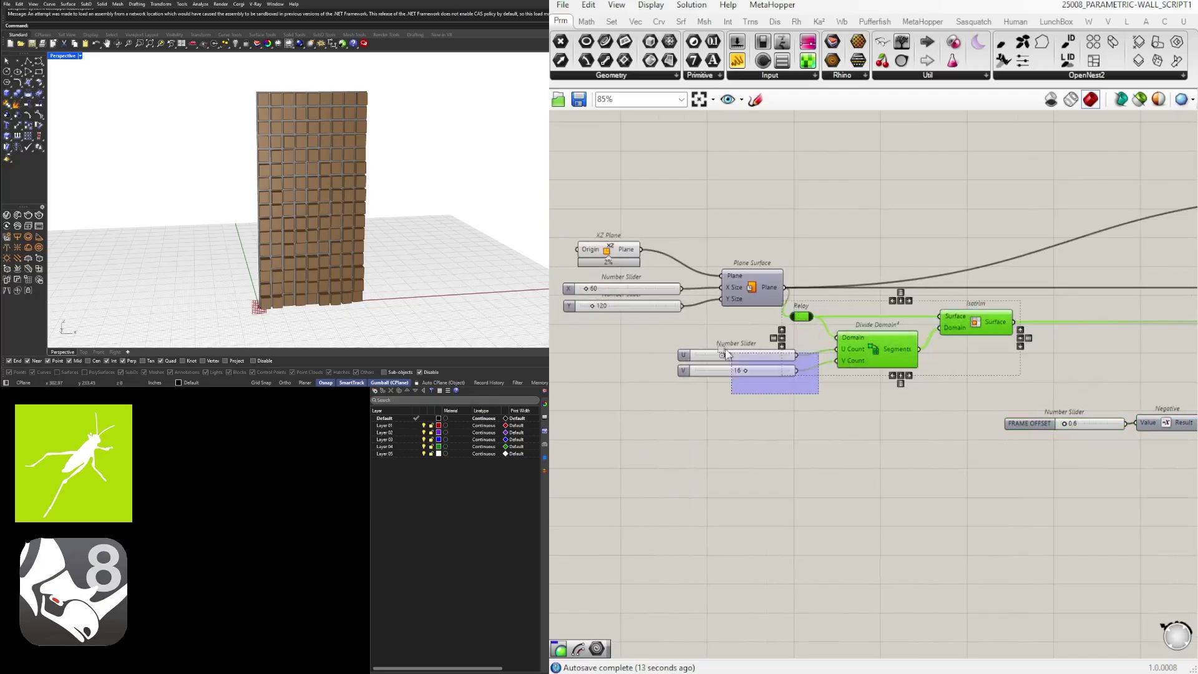
{"action": "left_click_drag", "start_coordinate": [874, 343], "coordinate": [926, 408]}
{"action": "left_click", "coordinate": [990, 340]}
{"action": "right_click_drag", "start_coordinate": [990, 343], "coordinate": [904, 340]}
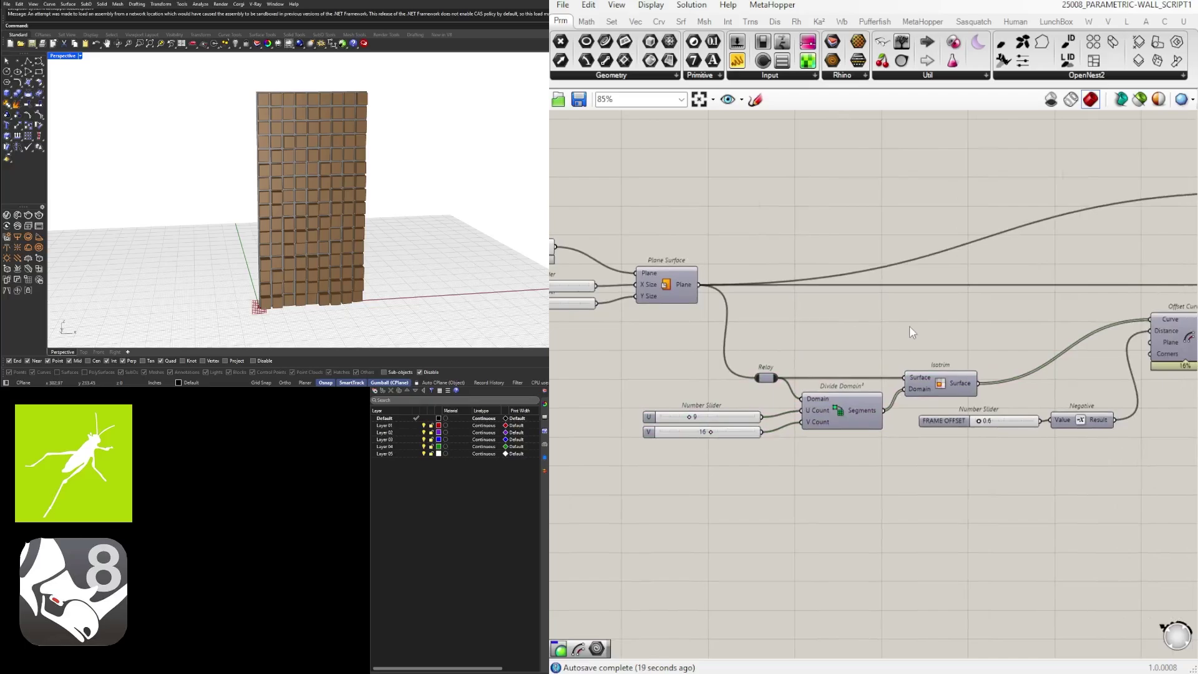
Add a LunchBox Triangle Panels B component and feed its Surface input from Plane Surface through a second relay.
{"action": "left_click", "coordinate": [1054, 22]}
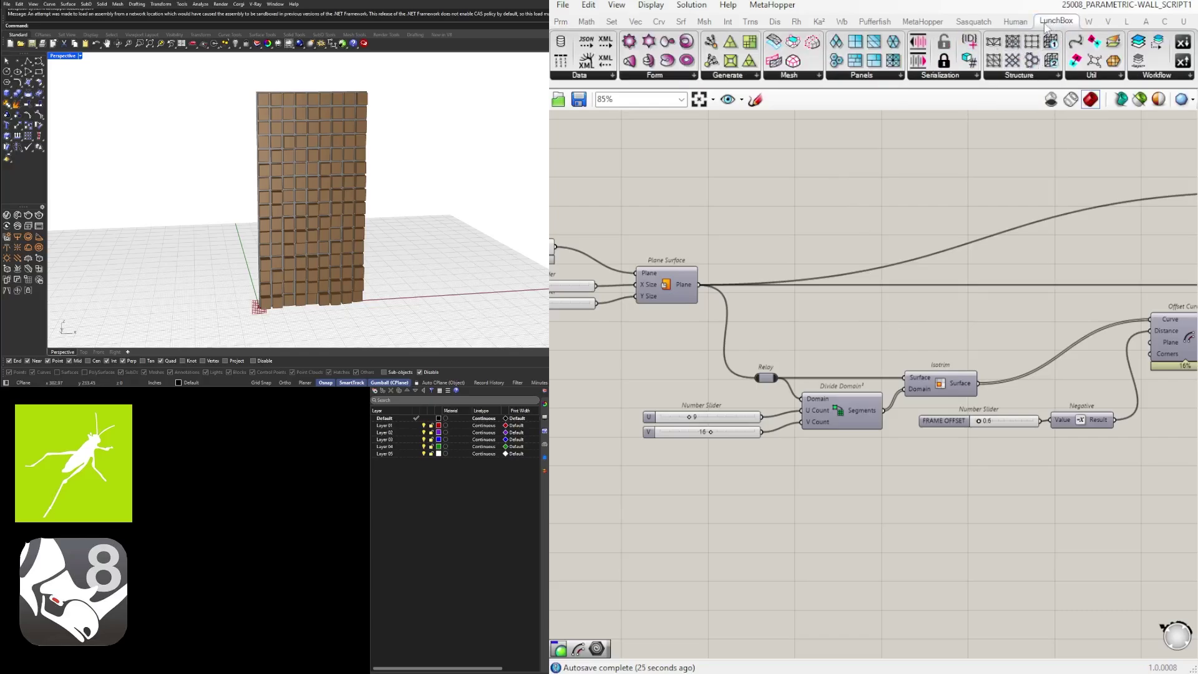
{"action": "left_click", "coordinate": [854, 76]}
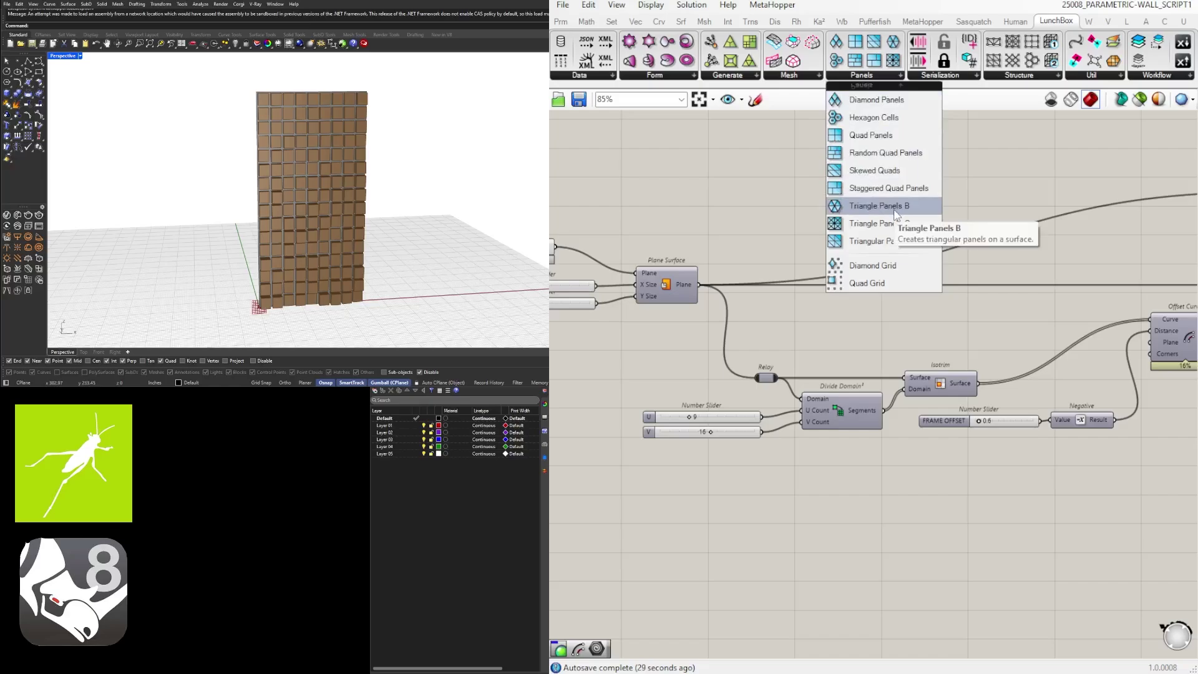
{"action": "left_click_drag", "start_coordinate": [895, 213], "coordinate": [850, 324]}
{"action": "left_click", "coordinate": [711, 304]}
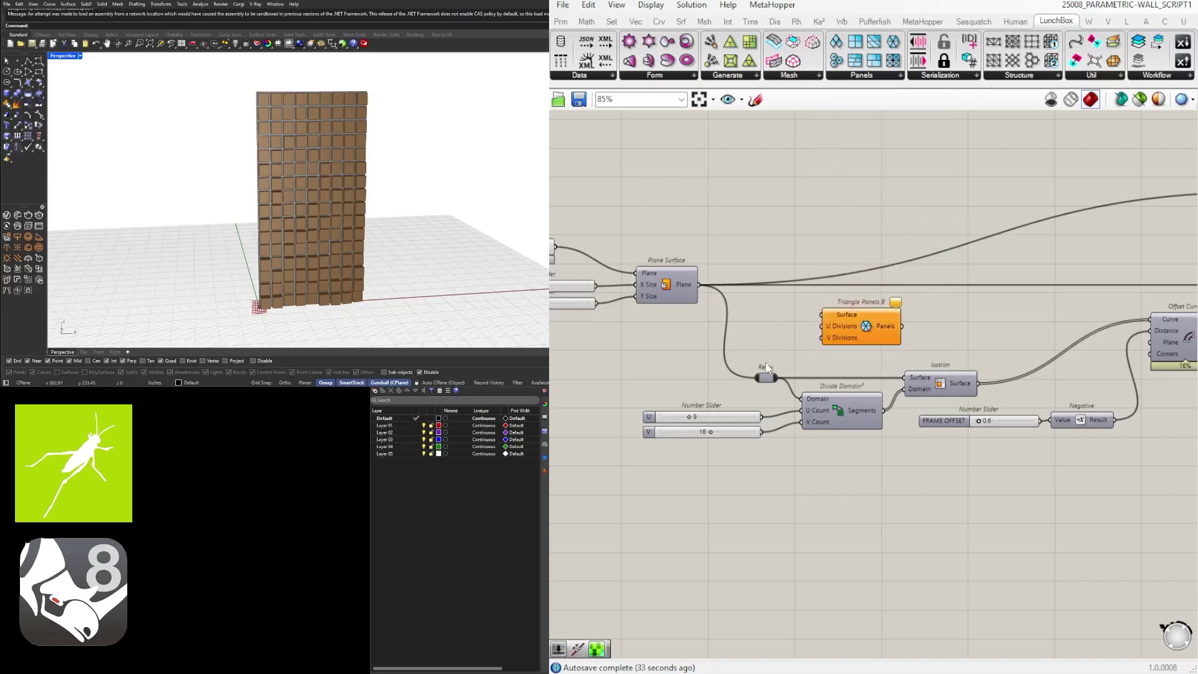
{"action": "scroll", "coordinate": [730, 320], "scroll_direction": "up", "scroll_amount": 1}
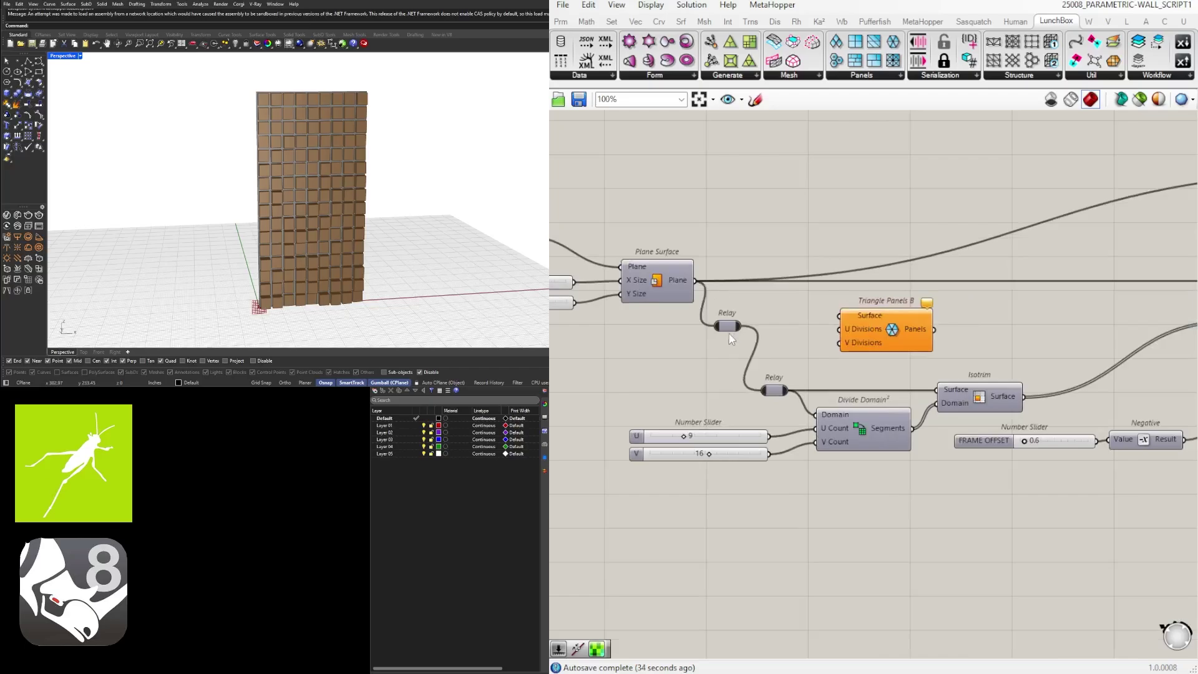
{"action": "left_click_drag", "start_coordinate": [727, 328], "coordinate": [984, 335]}
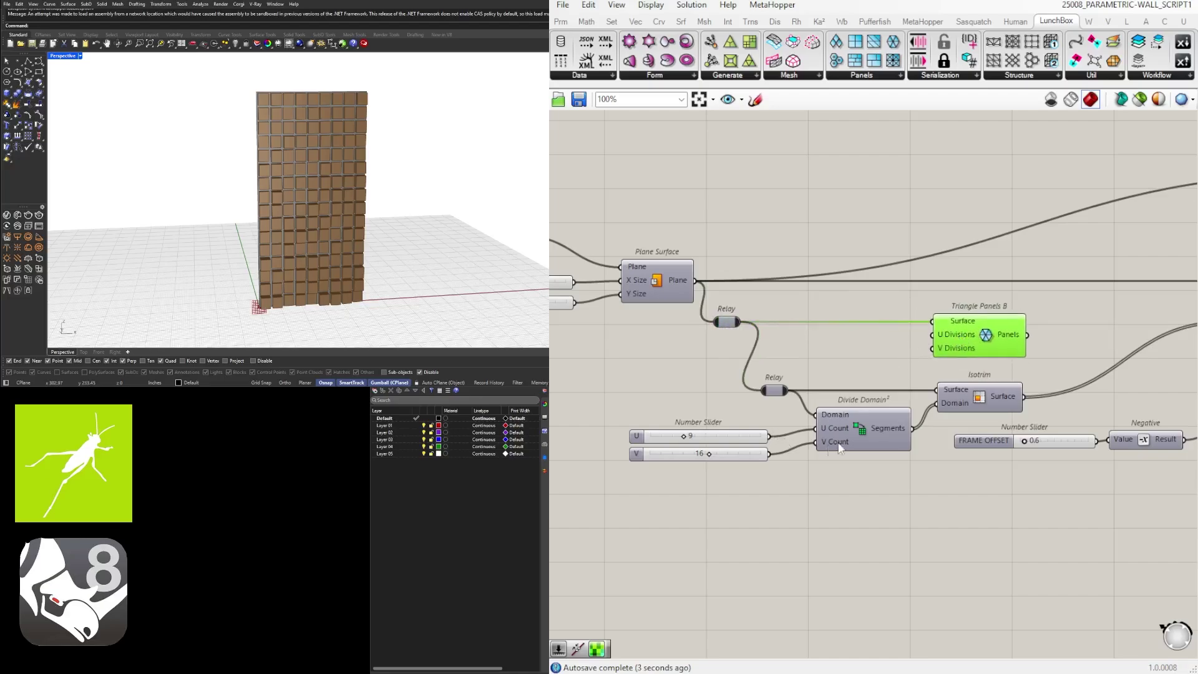
Duplicate the U and V sliders beside Triangle Panels B and nudge the upper relay closer to Plane Surface.
{"action": "scroll", "coordinate": [1023, 374], "scroll_direction": "down", "scroll_amount": 4}
{"action": "scroll", "coordinate": [877, 456], "scroll_direction": "up", "scroll_amount": 3}
{"action": "left_click_drag", "start_coordinate": [873, 460], "coordinate": [963, 310]}
{"action": "scroll", "coordinate": [794, 416], "scroll_direction": "up", "scroll_amount": 2}
{"action": "scroll", "coordinate": [877, 290], "scroll_direction": "up", "scroll_amount": 1}
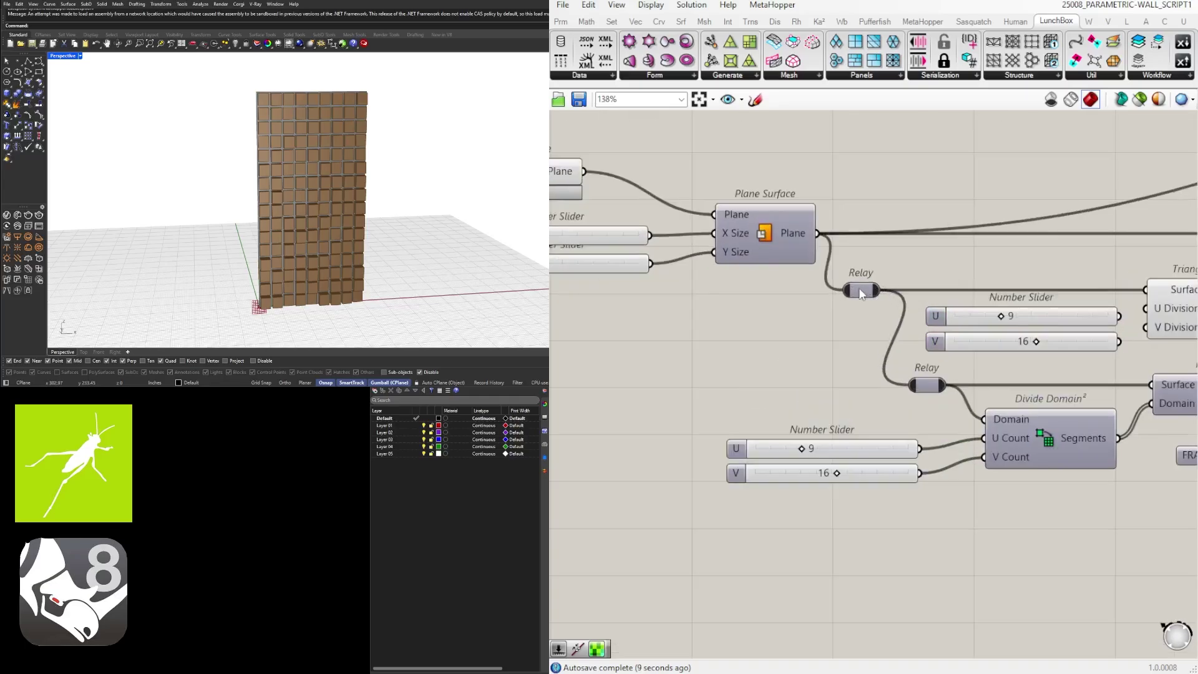
{"action": "left_click_drag", "start_coordinate": [860, 290], "coordinate": [841, 288]}
{"action": "left_click", "coordinate": [881, 275]}
Shift Triangle Panels B right and connect the copied U and V sliders to its U Divisions and V Divisions.
{"action": "right_click_drag", "start_coordinate": [1082, 279], "coordinate": [856, 320]}
{"action": "left_click_drag", "start_coordinate": [973, 341], "coordinate": [1010, 341]}
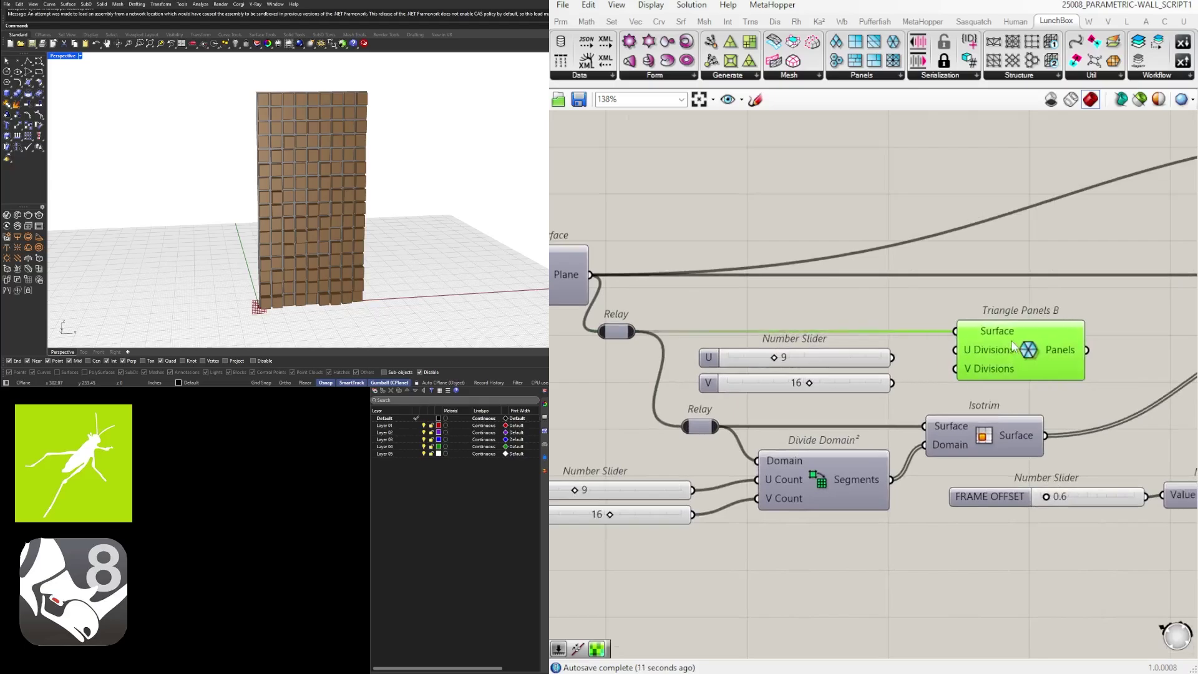
{"action": "left_click", "coordinate": [934, 378]}
{"action": "left_click_drag", "start_coordinate": [893, 358], "coordinate": [950, 351]}
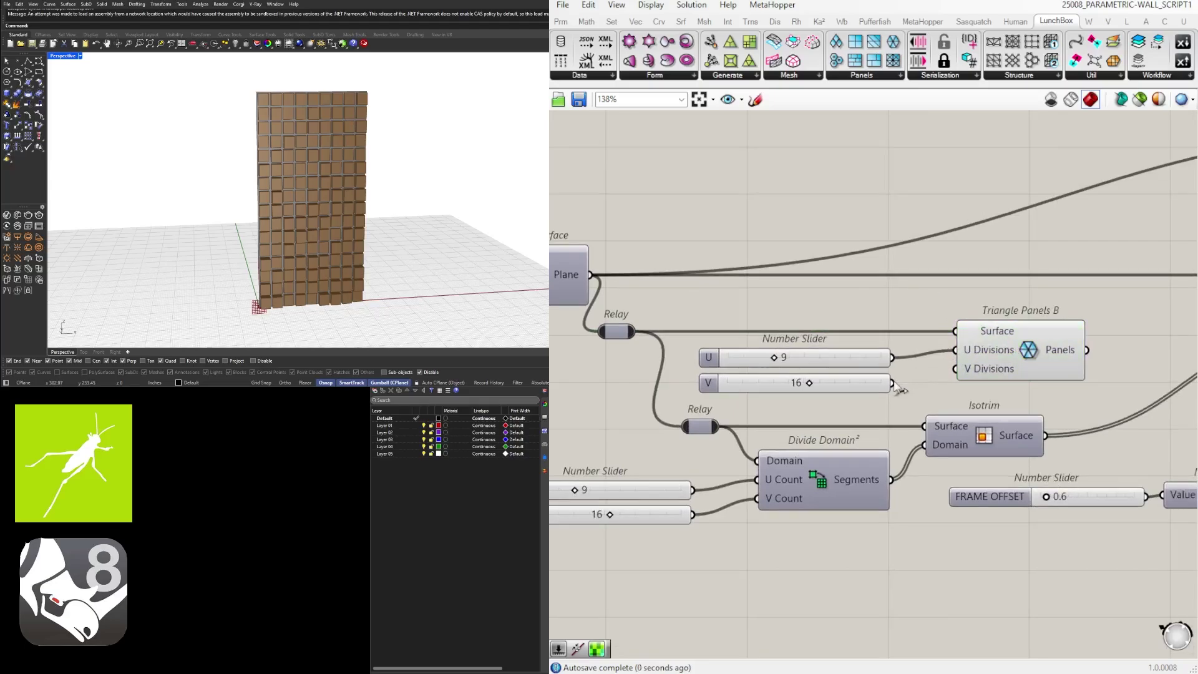
{"action": "left_click_drag", "start_coordinate": [892, 382], "coordinate": [954, 369]}
{"action": "scroll", "coordinate": [973, 371], "scroll_direction": "down", "scroll_amount": 3}
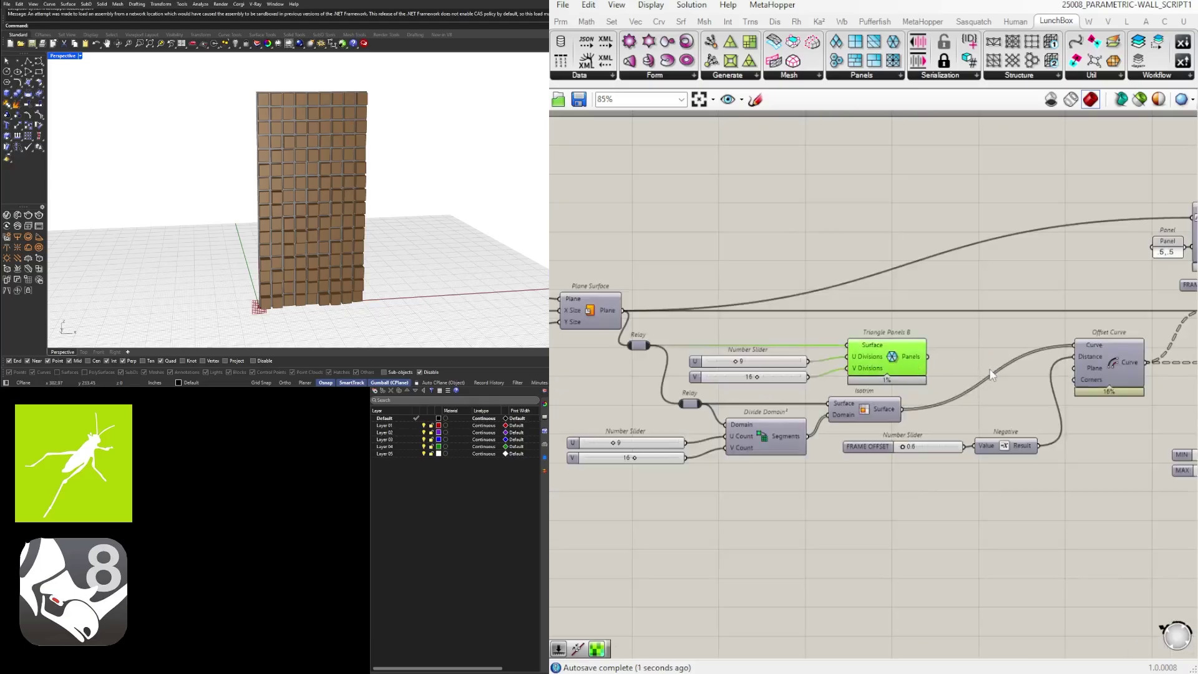
Insert a relay ahead of Offset Curve's Curve input and feed it with the Triangle Panels B output instead of Isotrim.
{"action": "right_click_drag", "start_coordinate": [976, 385], "coordinate": [1011, 365]}
{"action": "left_click", "coordinate": [913, 390]}
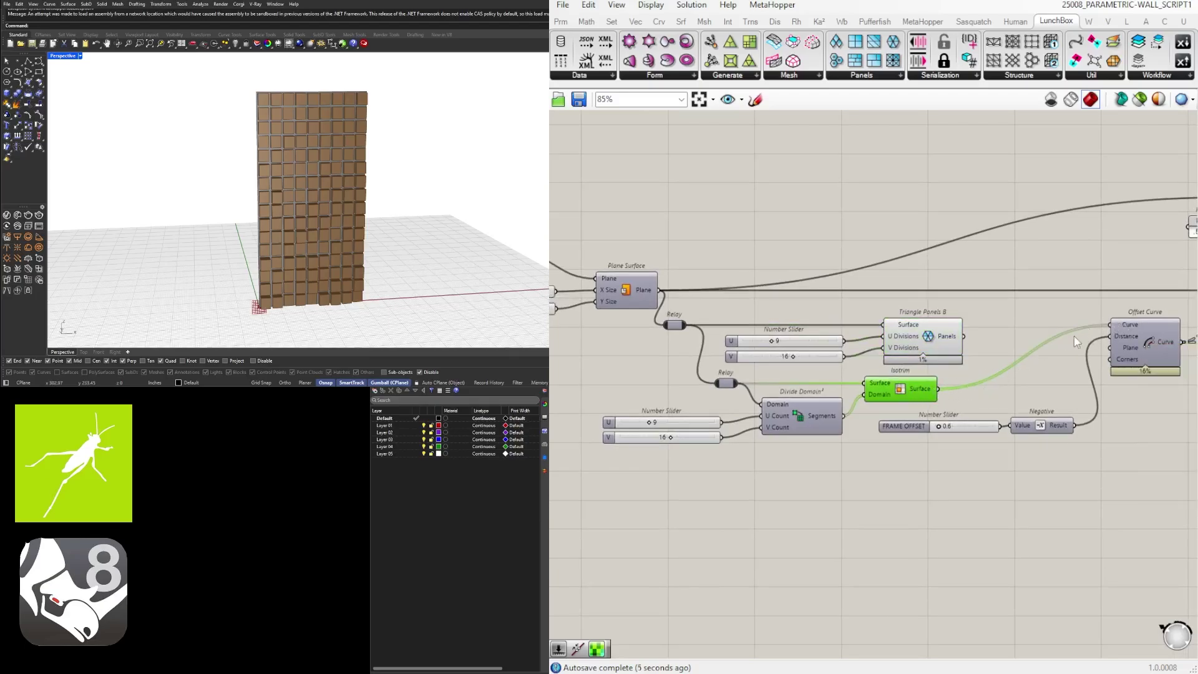
{"action": "double_click", "coordinate": [1039, 351]}
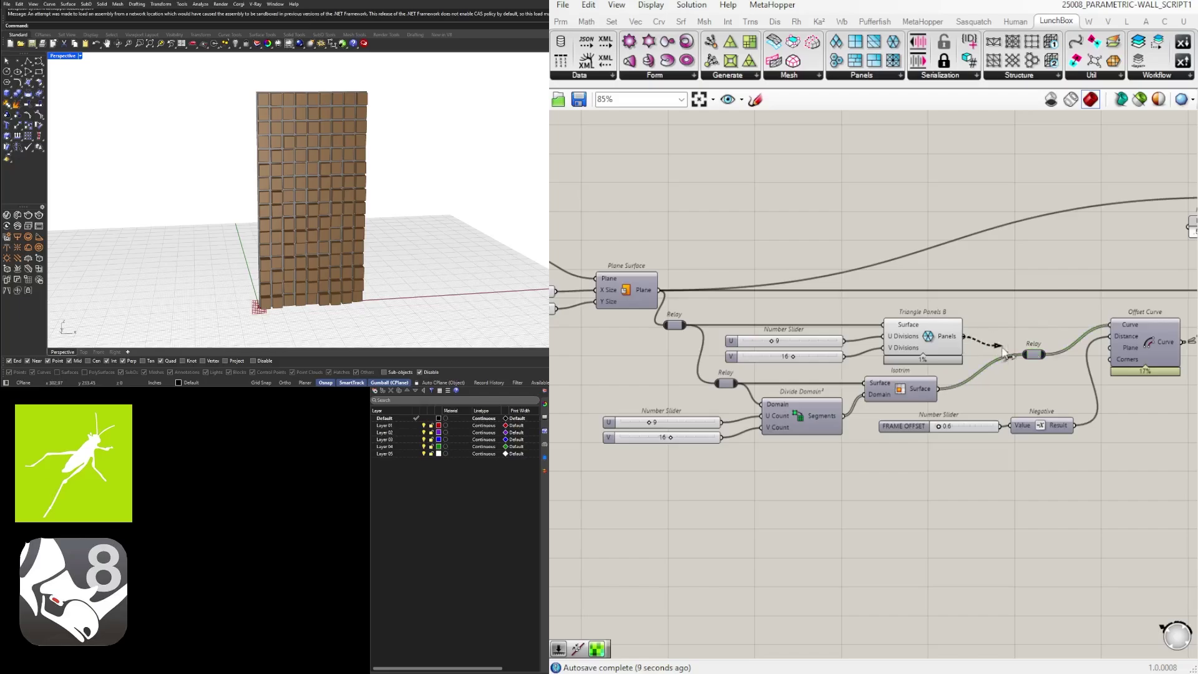
{"action": "left_click_drag", "start_coordinate": [1027, 337], "coordinate": [1018, 338]}
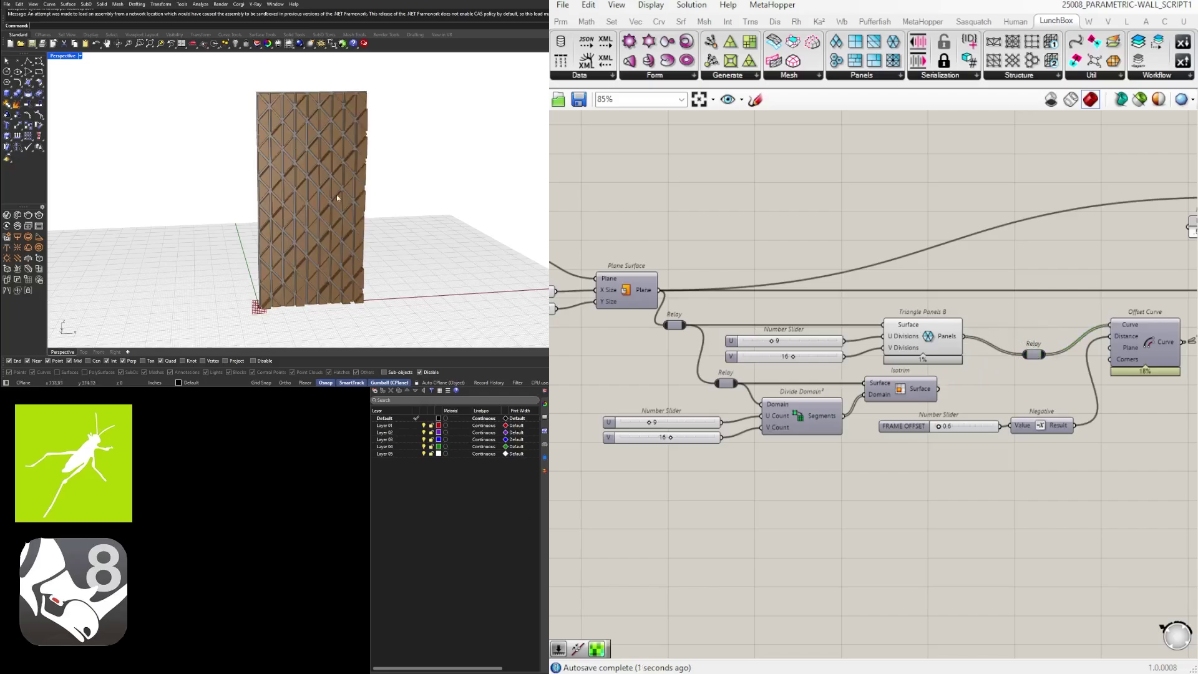
Set the MIN slider of the random extrusion domain to 5.
{"action": "mouse_move", "coordinate": [337, 197]}
{"action": "right_mouse_down"}
{"action": "mouse_move", "coordinate": [387, 203]}
{"action": "mouse_move", "coordinate": [353, 196]}
{"action": "right_mouse_up"}
{"action": "scroll", "coordinate": [959, 511], "scroll_direction": "down", "scroll_amount": 3}
{"action": "right_click_drag", "start_coordinate": [1147, 484], "coordinate": [909, 466]}
{"action": "scroll", "coordinate": [914, 474], "scroll_direction": "up", "scroll_amount": 9}
{"action": "left_click", "coordinate": [882, 447]}
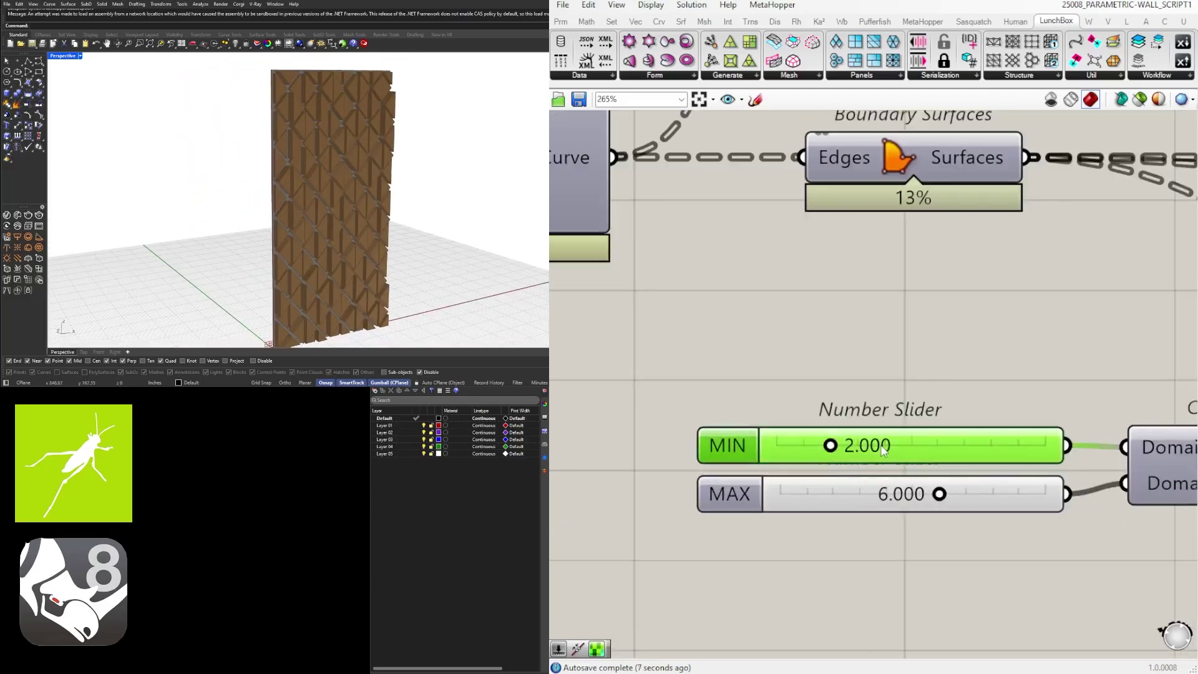
{"action": "double_click", "coordinate": [882, 447]}
{"action": "type", "text": "5"}
{"action": "key", "text": "Return"}
Set the extrusion domain's MIN slider to about 1.274 and its MAX slider to about 3.188.
{"action": "right_click_drag", "start_coordinate": [386, 178], "coordinate": [433, 170]}
{"action": "scroll", "coordinate": [904, 454], "scroll_direction": "up", "scroll_amount": 5}
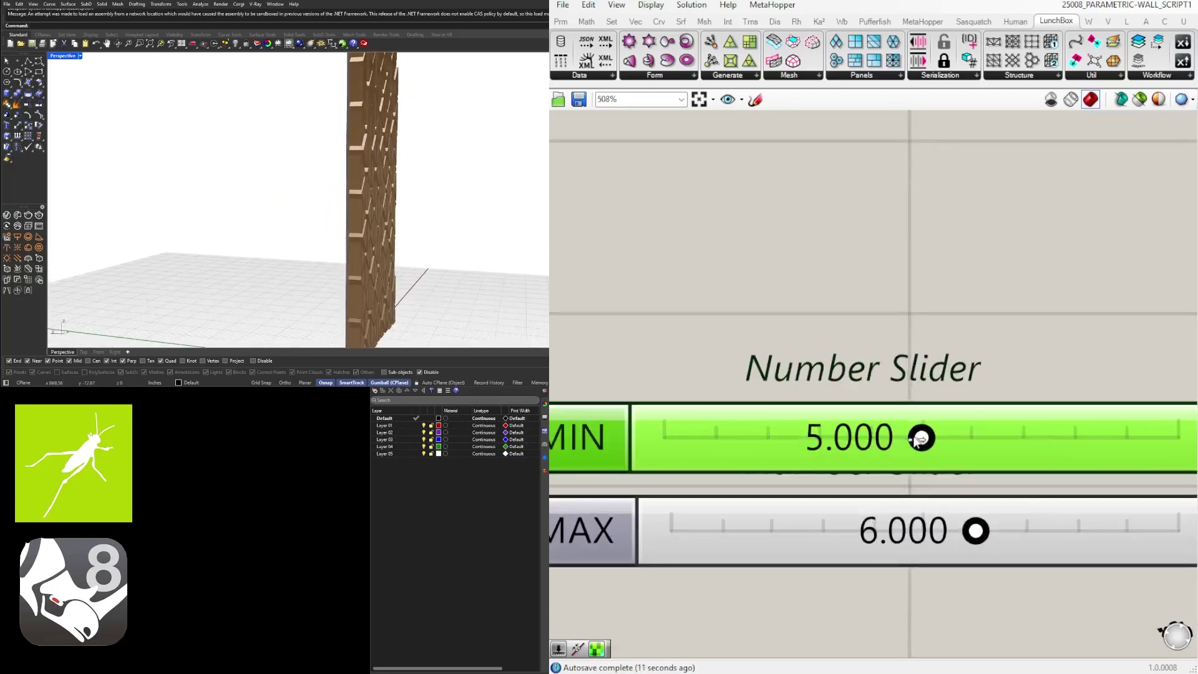
{"action": "left_click_drag", "start_coordinate": [917, 436], "coordinate": [897, 531]}
{"action": "left_click_drag", "start_coordinate": [882, 440], "coordinate": [730, 437]}
{"action": "left_click_drag", "start_coordinate": [855, 531], "coordinate": [832, 530]}
{"action": "scroll", "coordinate": [380, 202], "scroll_direction": "down", "scroll_amount": 3}
{"action": "right_click_drag", "start_coordinate": [379, 203], "coordinate": [349, 222]}
{"action": "scroll", "coordinate": [900, 339], "scroll_direction": "down", "scroll_amount": 14}
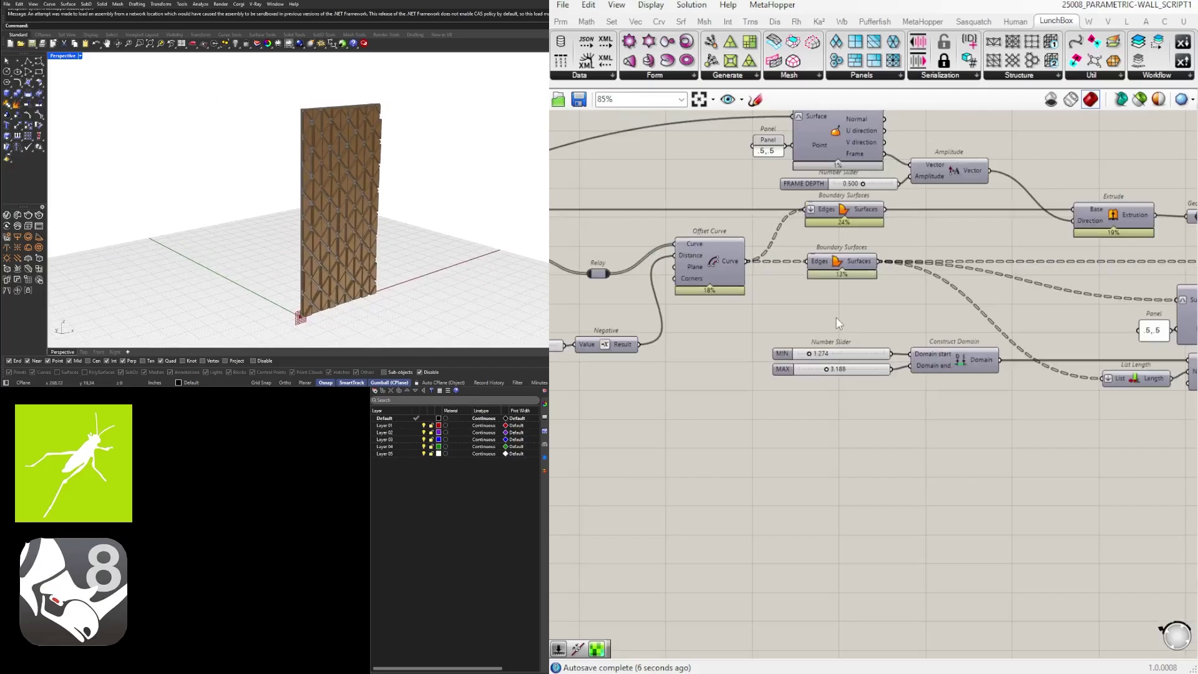
Move XZ Plane, the X and Y sliders and Plane Surface left, away from the relays.
{"action": "scroll", "coordinate": [899, 339], "scroll_direction": "up", "scroll_amount": 7}
{"action": "left_click_drag", "start_coordinate": [929, 405], "coordinate": [652, 274]}
{"action": "left_click_drag", "start_coordinate": [834, 327], "coordinate": [762, 325]}
{"action": "left_click", "coordinate": [718, 225]}
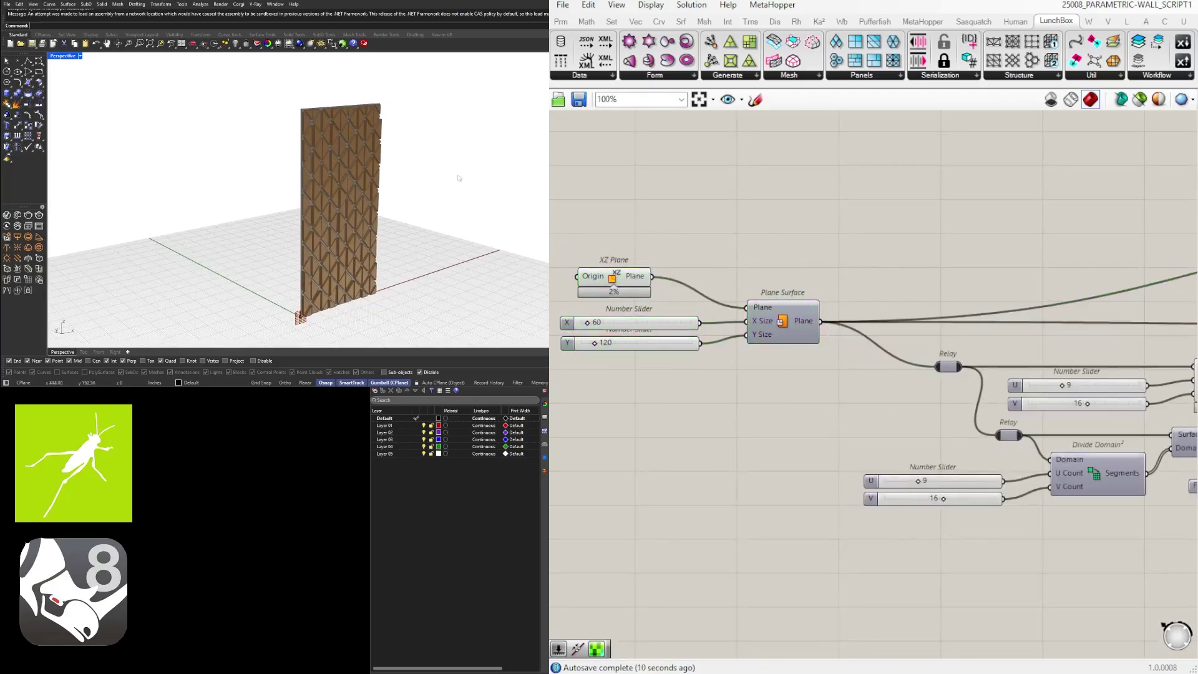
Examine the triangular-panelled wall in the Rhino viewport and review the whole Grasshopper definition.
{"action": "right_click_drag", "start_coordinate": [380, 187], "coordinate": [334, 187]}
{"action": "scroll", "coordinate": [300, 192], "scroll_direction": "up", "scroll_amount": 3}
{"action": "scroll", "coordinate": [267, 177], "scroll_direction": "up", "scroll_amount": 2}
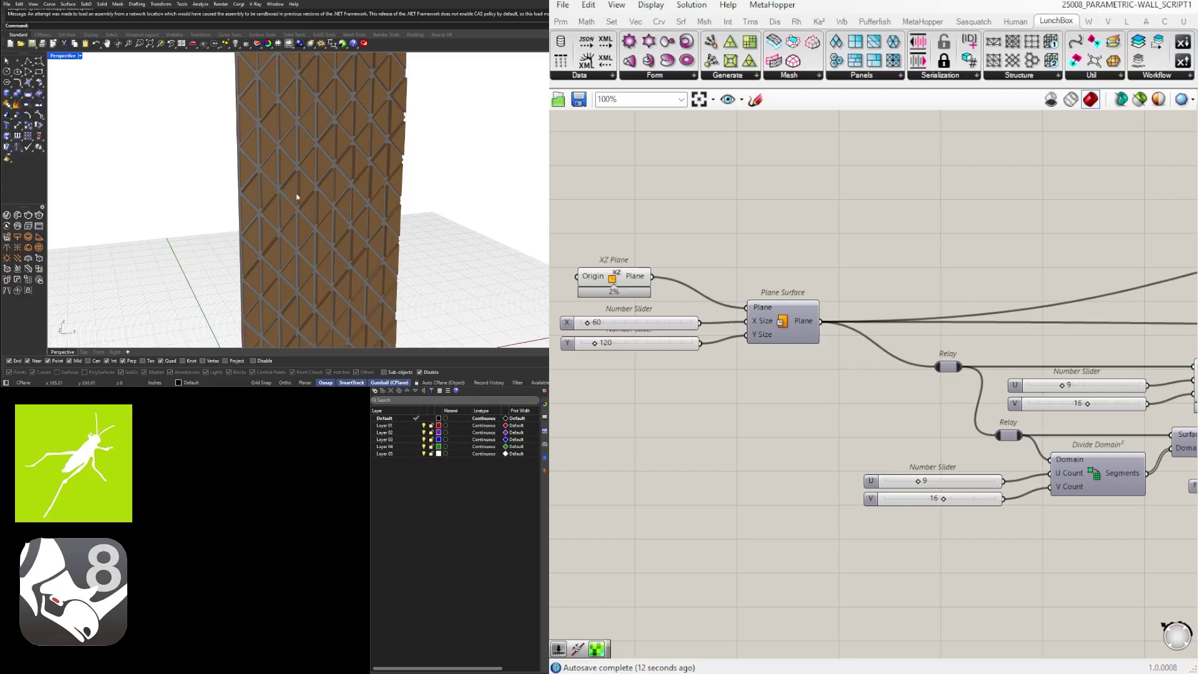
{"action": "scroll", "coordinate": [278, 205], "scroll_direction": "down", "scroll_amount": 3}
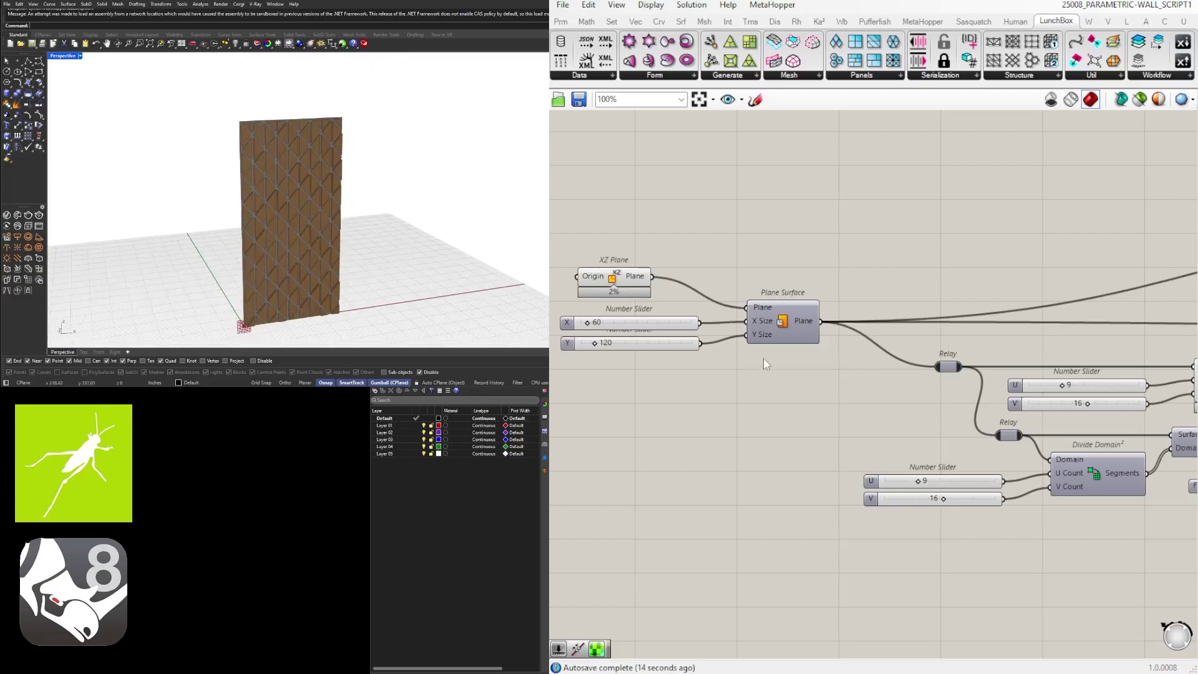
{"action": "scroll", "coordinate": [985, 405], "scroll_direction": "down", "scroll_amount": 10}
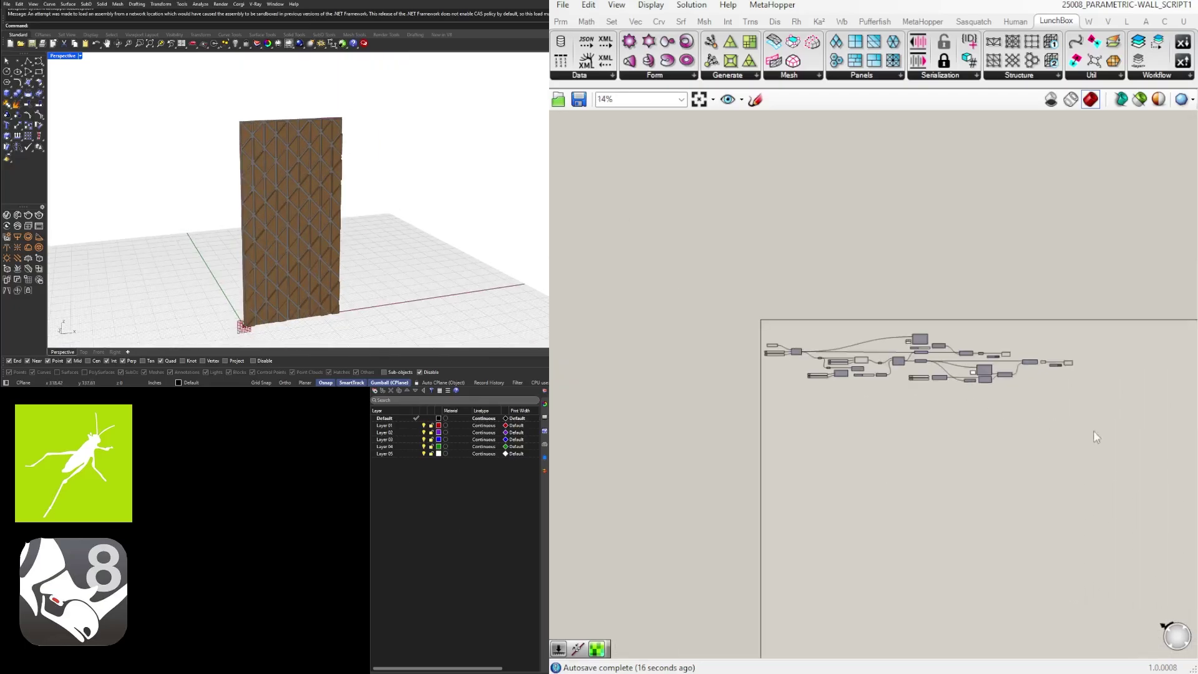
{"action": "left_click_drag", "start_coordinate": [1117, 440], "coordinate": [743, 291]}
{"action": "scroll", "coordinate": [748, 318], "scroll_direction": "up", "scroll_amount": 4}
{"action": "left_click", "coordinate": [833, 413]}
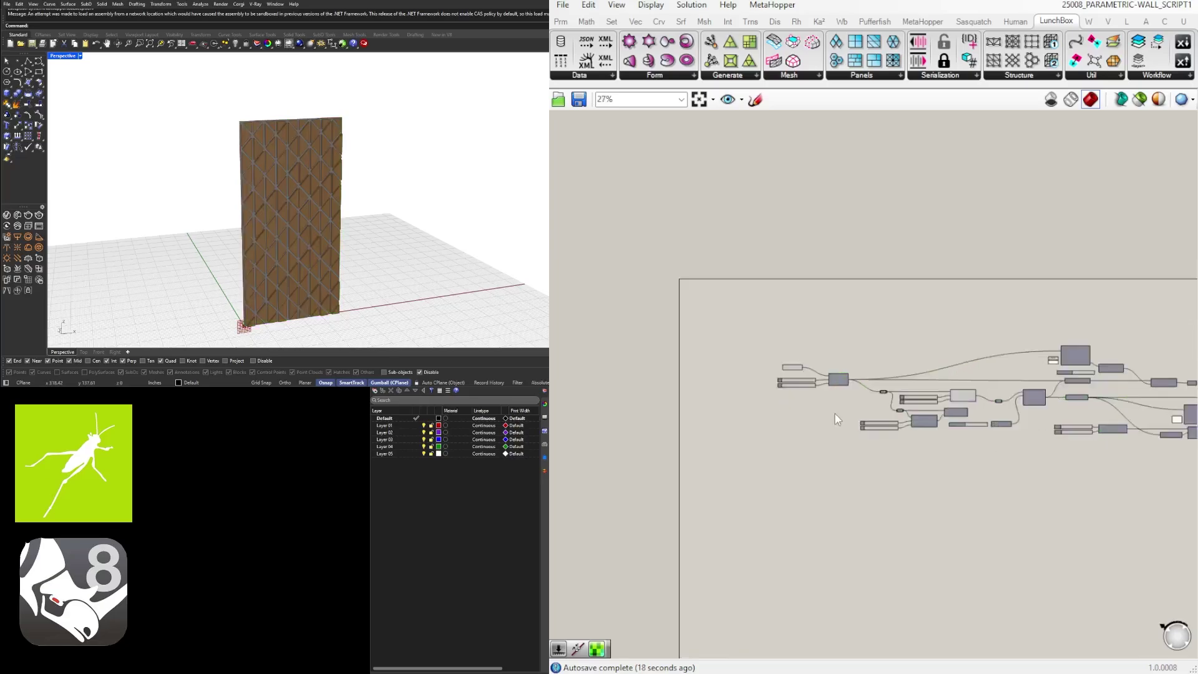
Move XZ Plane, the X and Y sliders and Plane Surface up and further left on the canvas.
{"action": "scroll", "coordinate": [805, 377], "scroll_direction": "up", "scroll_amount": 5}
{"action": "left_click_drag", "start_coordinate": [939, 484], "coordinate": [717, 321]}
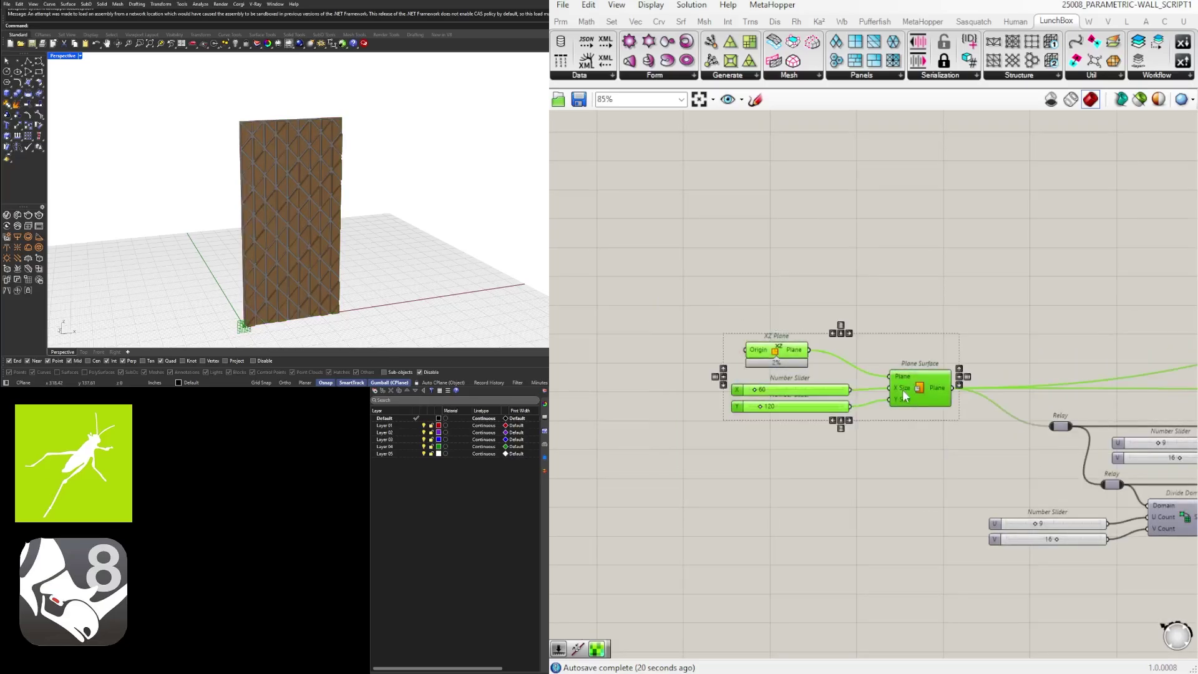
{"action": "left_click_drag", "start_coordinate": [902, 389], "coordinate": [828, 319]}
{"action": "left_click", "coordinate": [828, 319]}
{"action": "right_click_drag", "start_coordinate": [969, 392], "coordinate": [884, 388]}
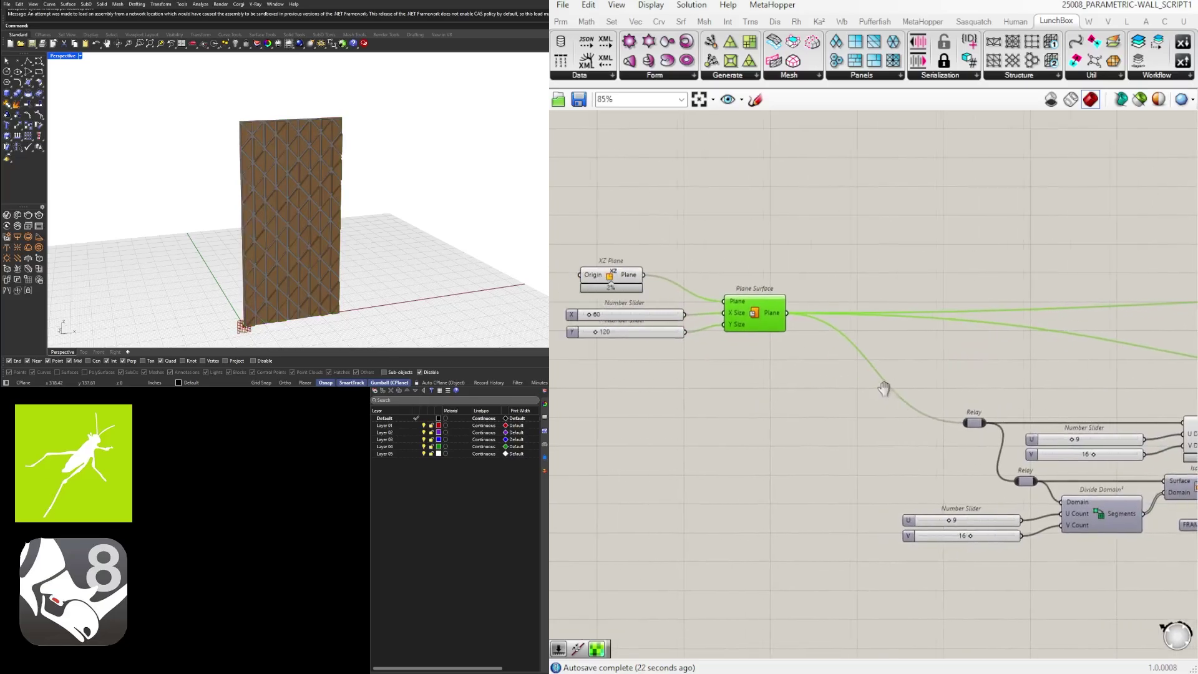
{"action": "left_click", "coordinate": [788, 371]}
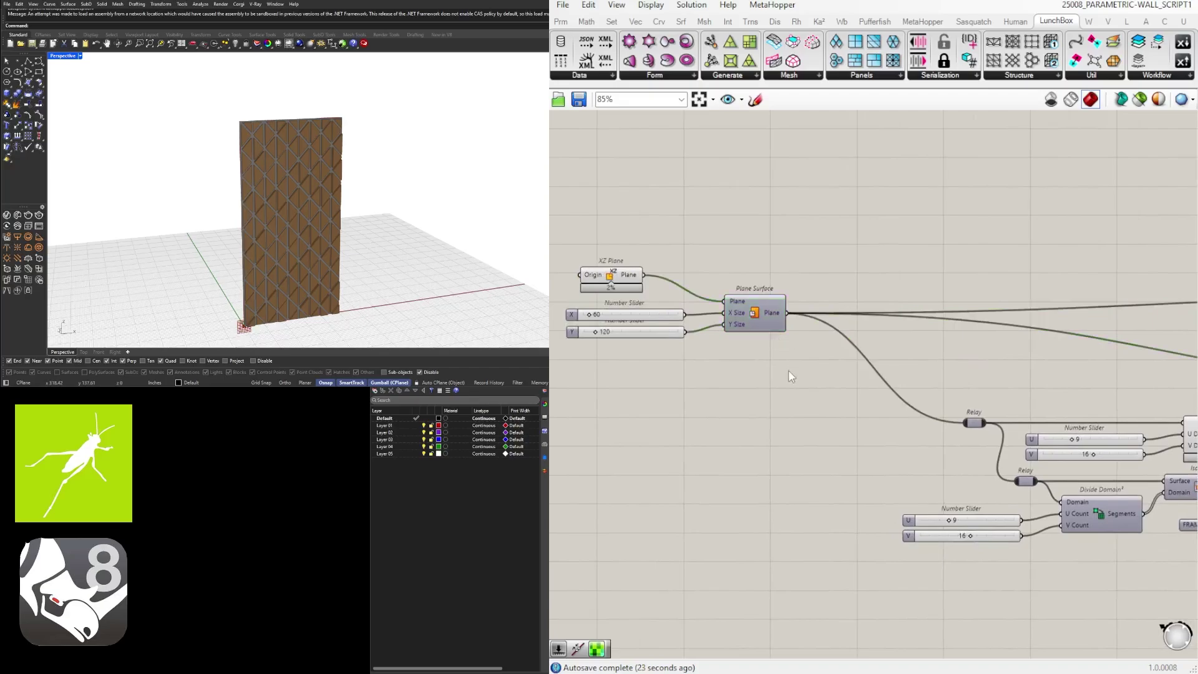
Add a Deconstruct Brep component below Plane Surface and connect the Plane output to its Brep input.
{"action": "double_click", "coordinate": [812, 395]}
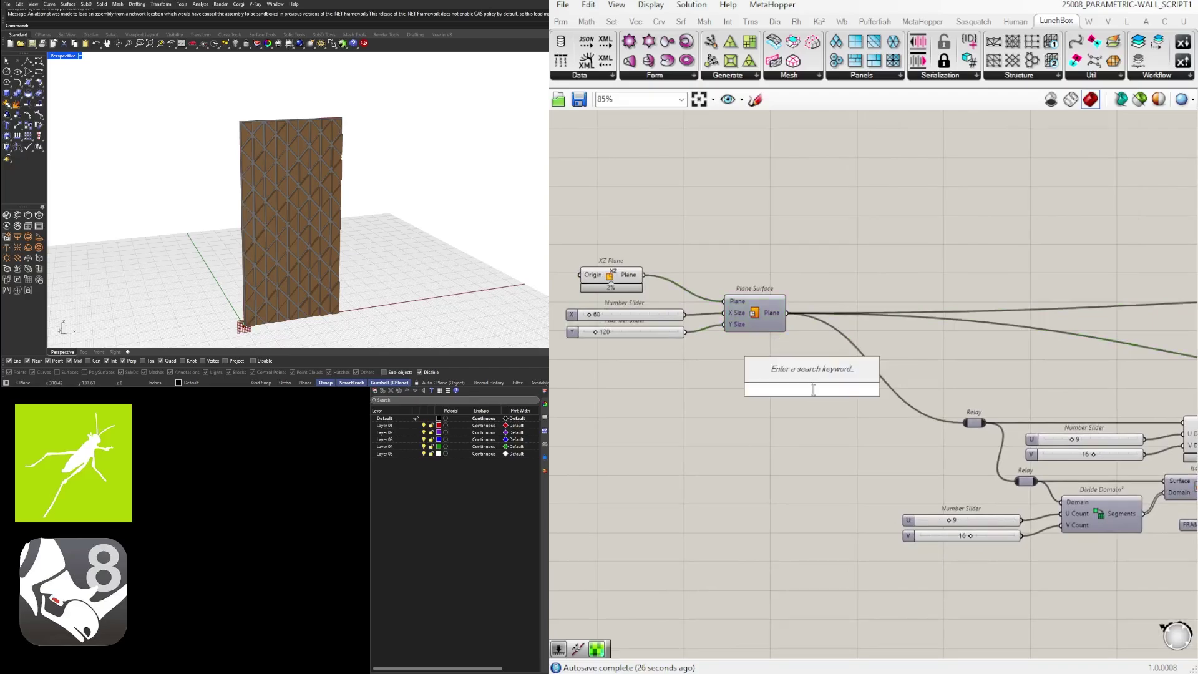
{"action": "type", "text": "DEC"}
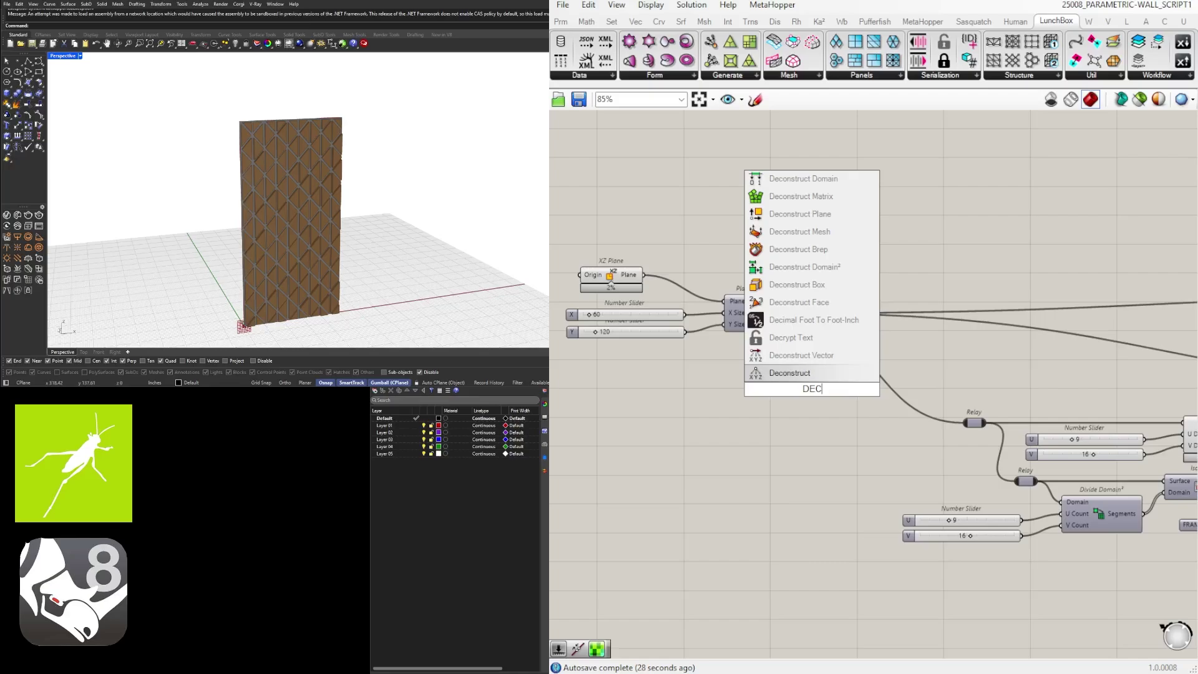
{"action": "left_click", "coordinate": [801, 249]}
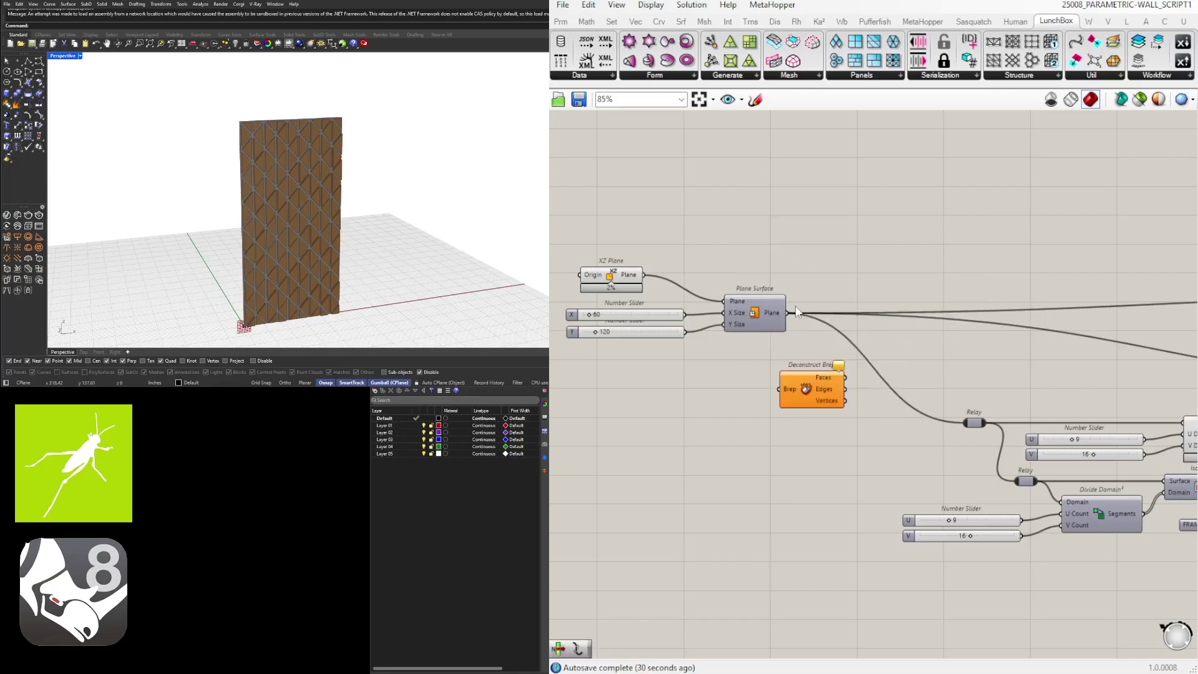
{"action": "left_click_drag", "start_coordinate": [791, 326], "coordinate": [734, 412]}
Turn off the preview of all components downstream of Plane Surface, leaving the base surface and Deconstruct Brep shown.
{"action": "right_click_drag", "start_coordinate": [428, 229], "coordinate": [449, 230]}
{"action": "scroll", "coordinate": [759, 445], "scroll_direction": "down", "scroll_amount": 8}
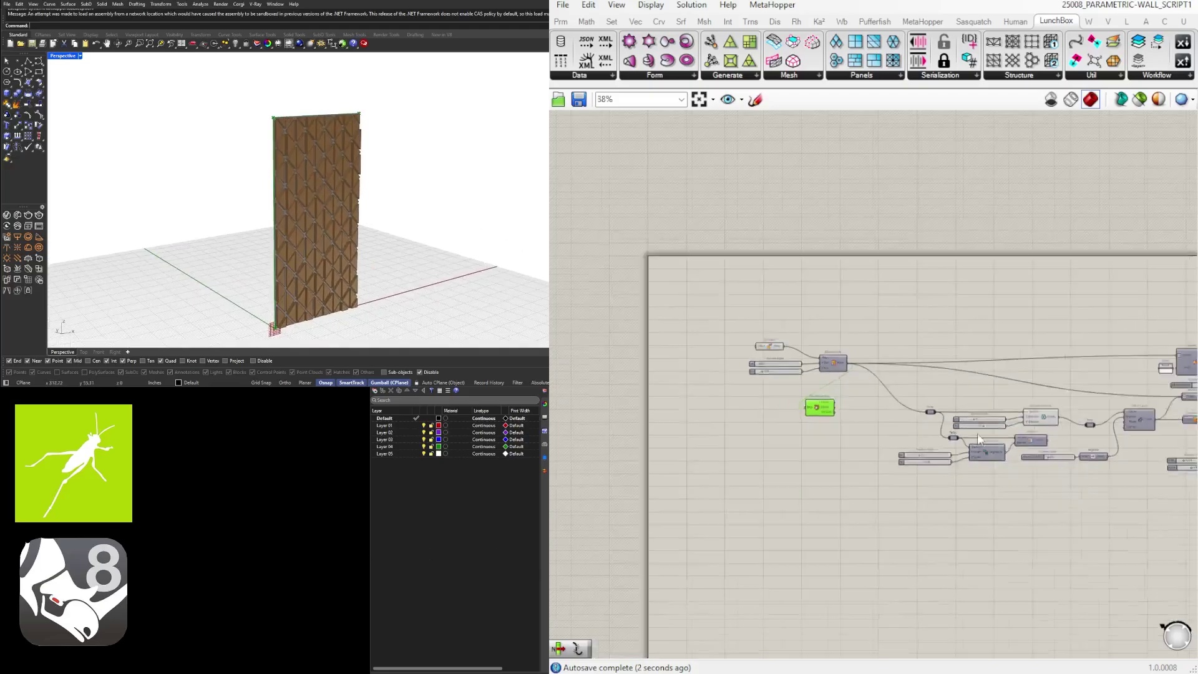
{"action": "left_click_drag", "start_coordinate": [1104, 518], "coordinate": [782, 373]}
{"action": "middle_click", "coordinate": [789, 377]}
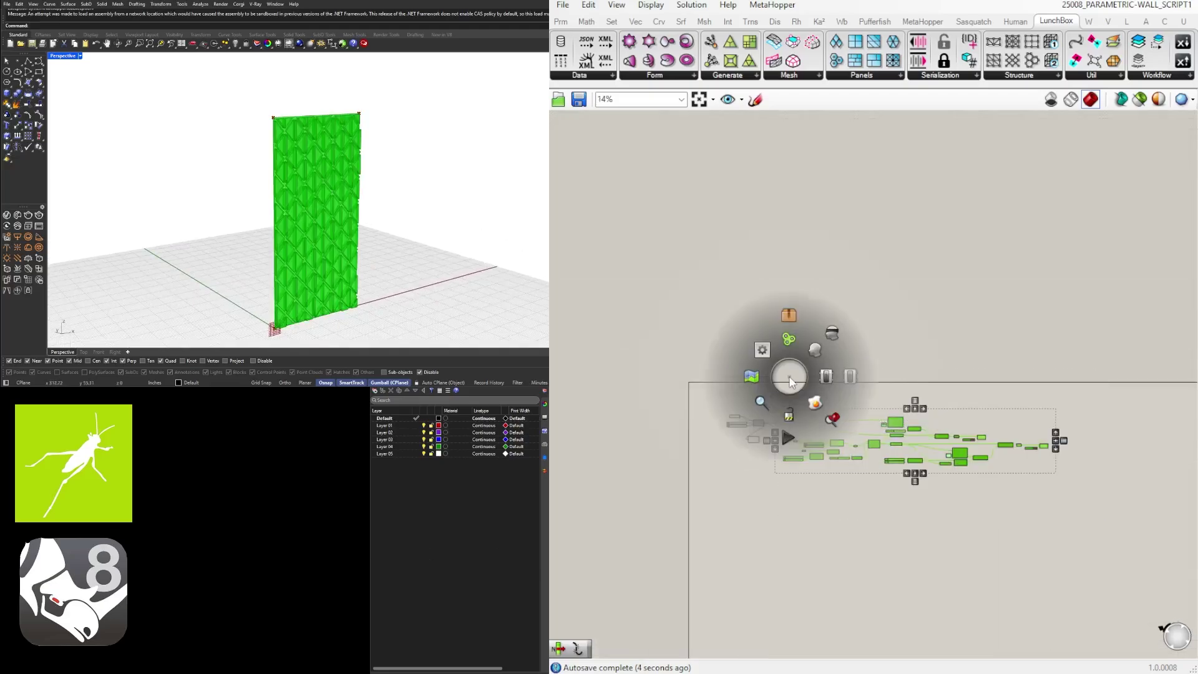
{"action": "left_click", "coordinate": [830, 335]}
{"action": "left_click", "coordinate": [873, 365]}
{"action": "scroll", "coordinate": [726, 452], "scroll_direction": "up", "scroll_amount": 8}
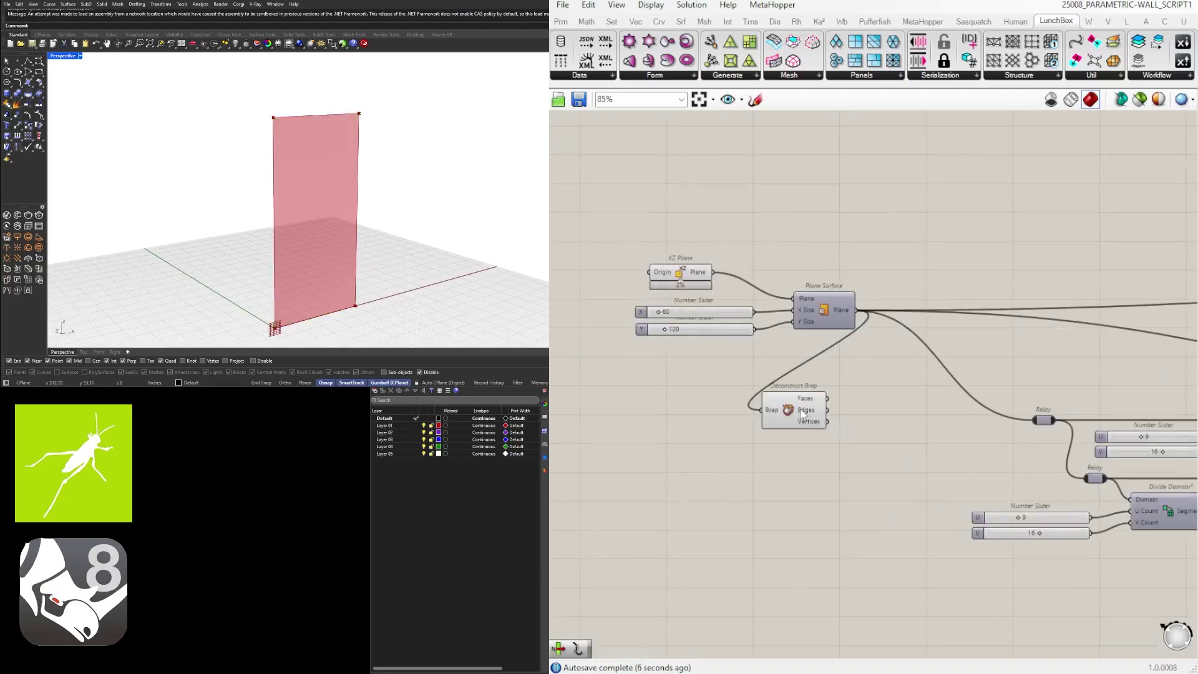
Add a List Item component beside Deconstruct Brep and connect the Edges output to its List input.
{"action": "left_click", "coordinate": [795, 410]}
{"action": "scroll", "coordinate": [792, 417], "scroll_direction": "up", "scroll_amount": 2}
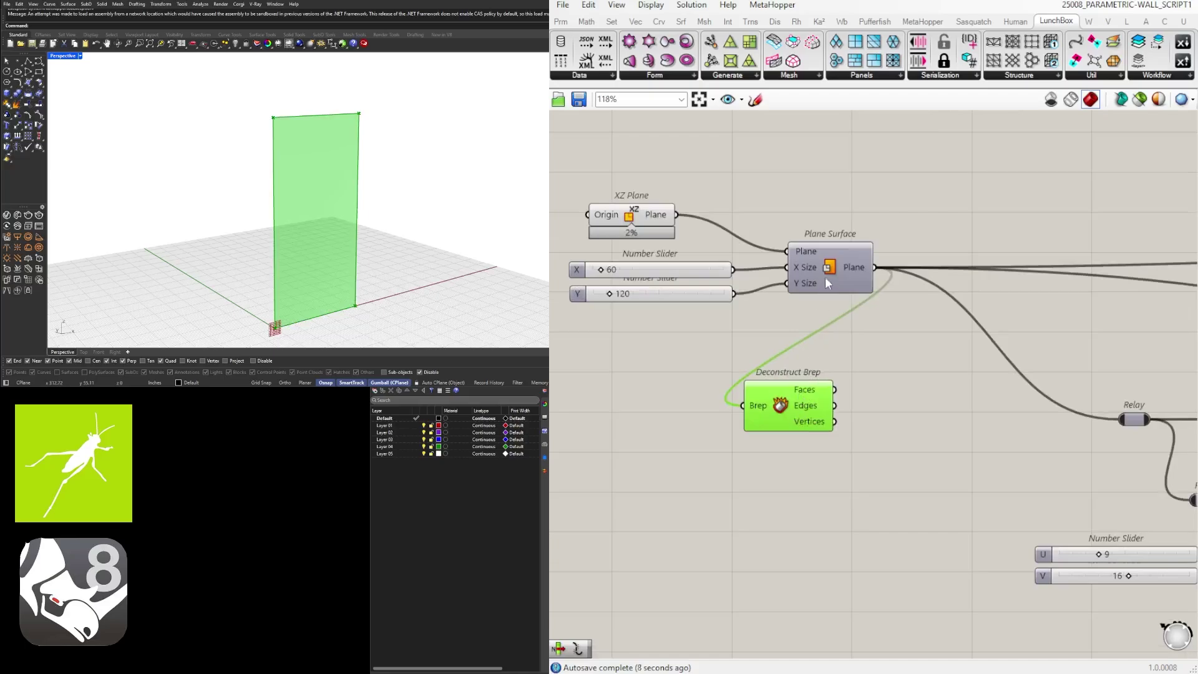
{"action": "left_click", "coordinate": [883, 434]}
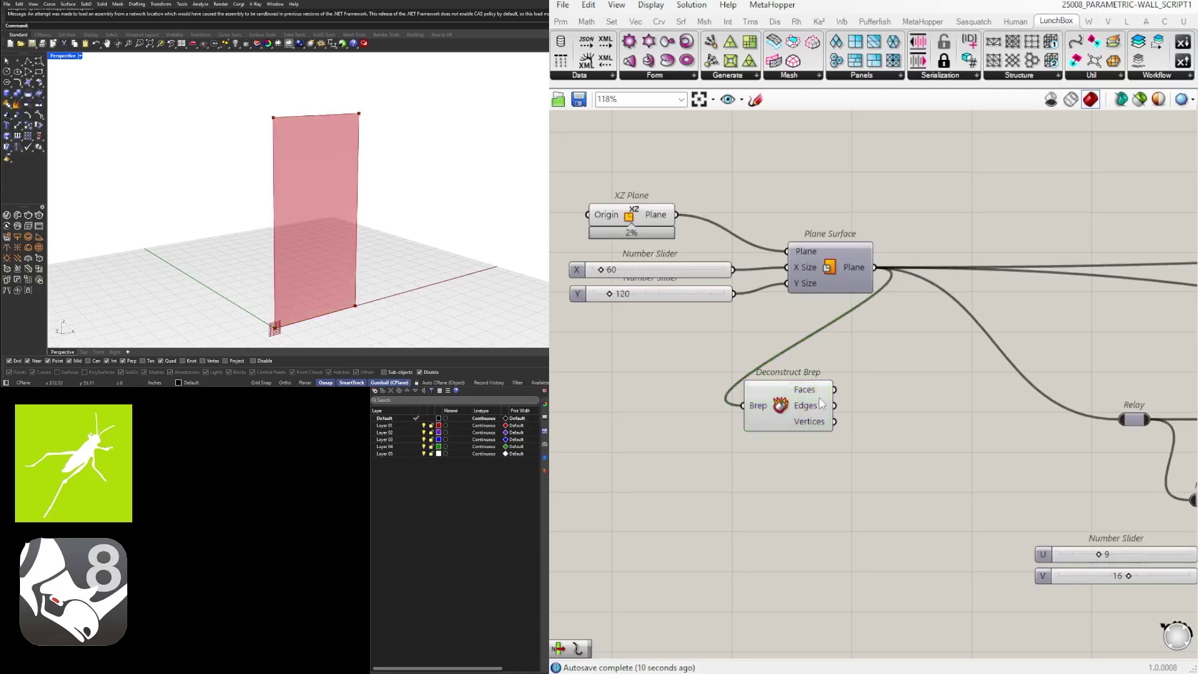
{"action": "left_click", "coordinate": [822, 413]}
{"action": "double_click", "coordinate": [900, 419]}
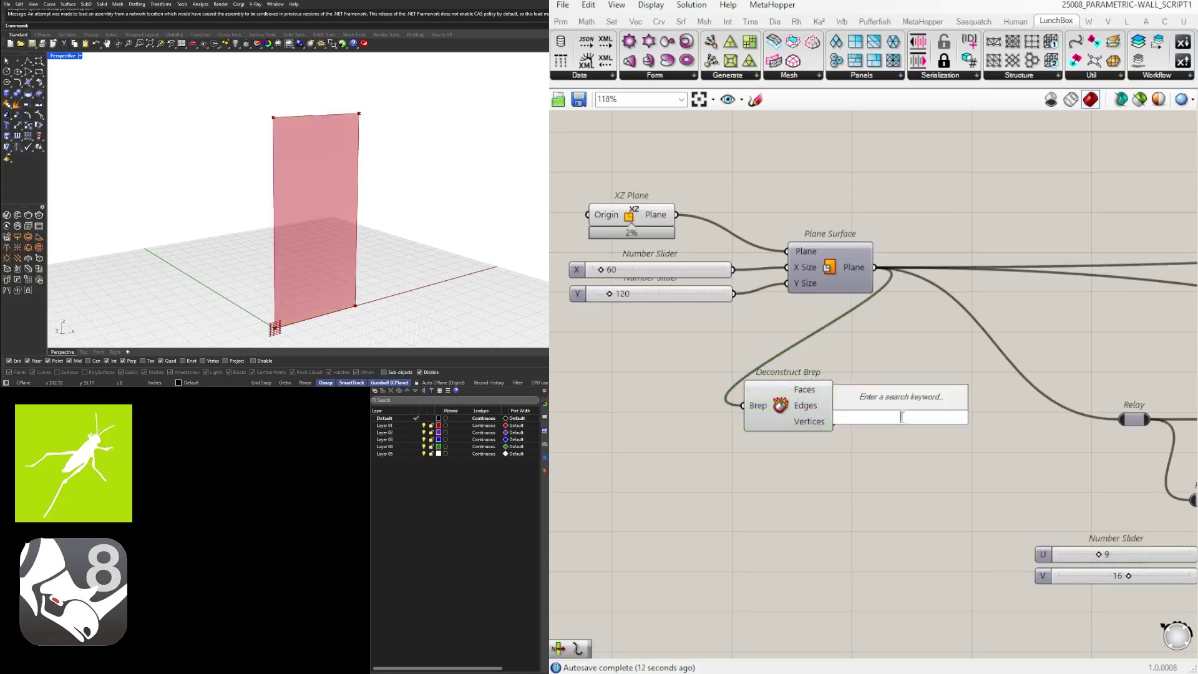
{"action": "type", "text": "ITEM"}
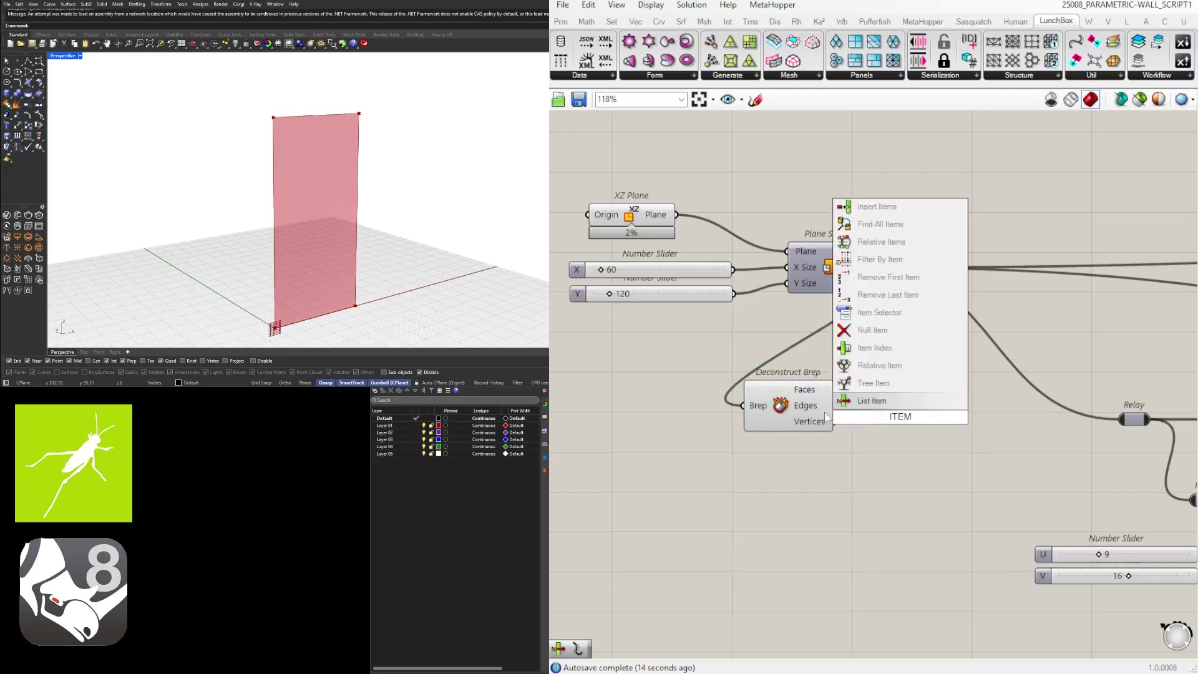
{"action": "key", "text": "Return"}
{"action": "scroll", "coordinate": [829, 413], "scroll_direction": "up", "scroll_amount": 2}
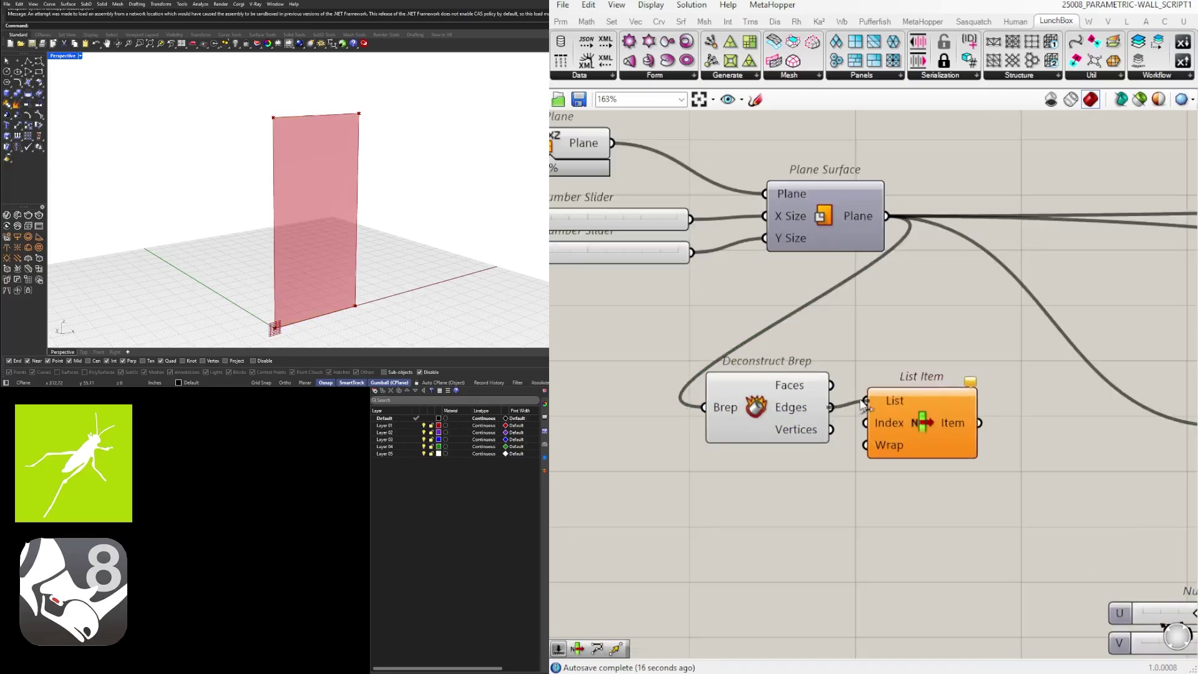
{"action": "left_click_drag", "start_coordinate": [863, 404], "coordinate": [865, 400]}
Insert three extra outputs on List Item so it offers i, +1, +2 and +3.
{"action": "scroll", "coordinate": [962, 444], "scroll_direction": "up", "scroll_amount": 3}
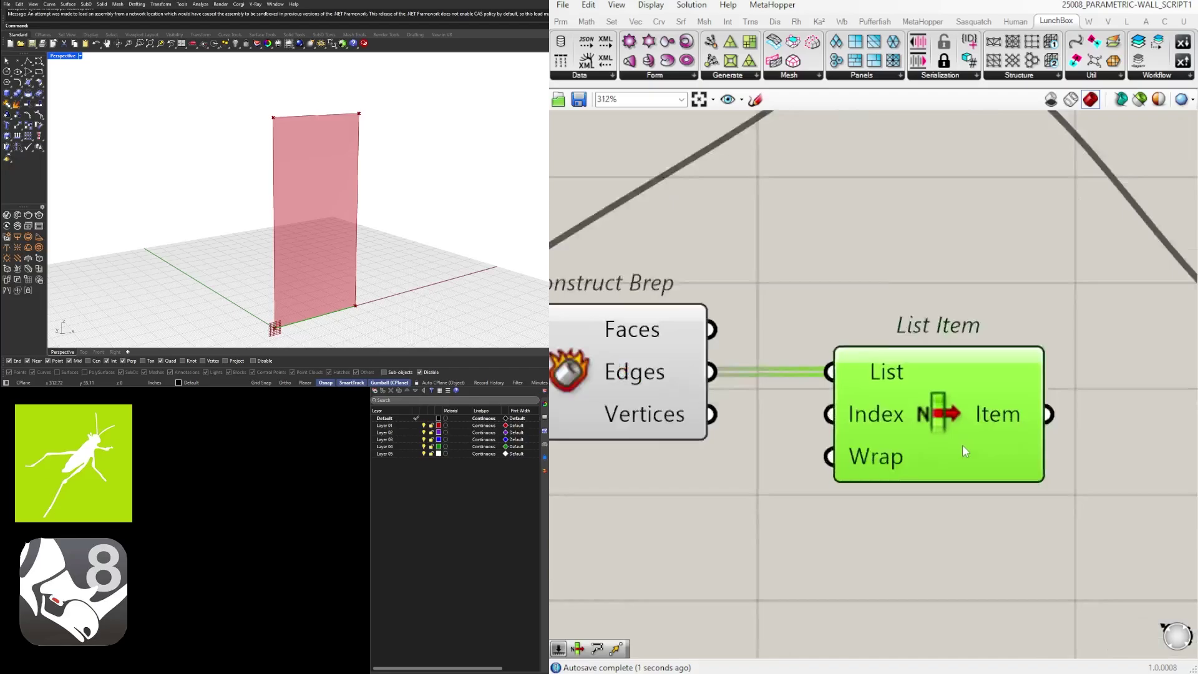
{"action": "scroll", "coordinate": [962, 444], "scroll_direction": "up", "scroll_amount": 1}
{"action": "scroll", "coordinate": [977, 444], "scroll_direction": "up", "scroll_amount": 4}
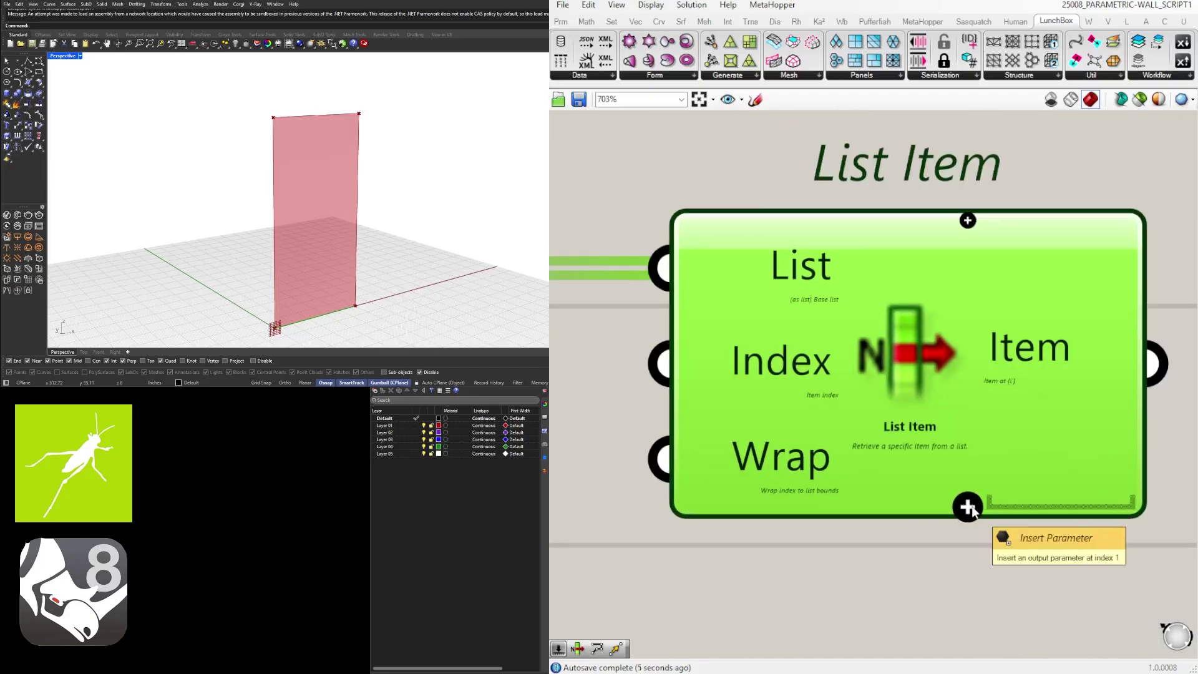
{"action": "scroll", "coordinate": [961, 359], "scroll_direction": "down", "scroll_amount": 7}
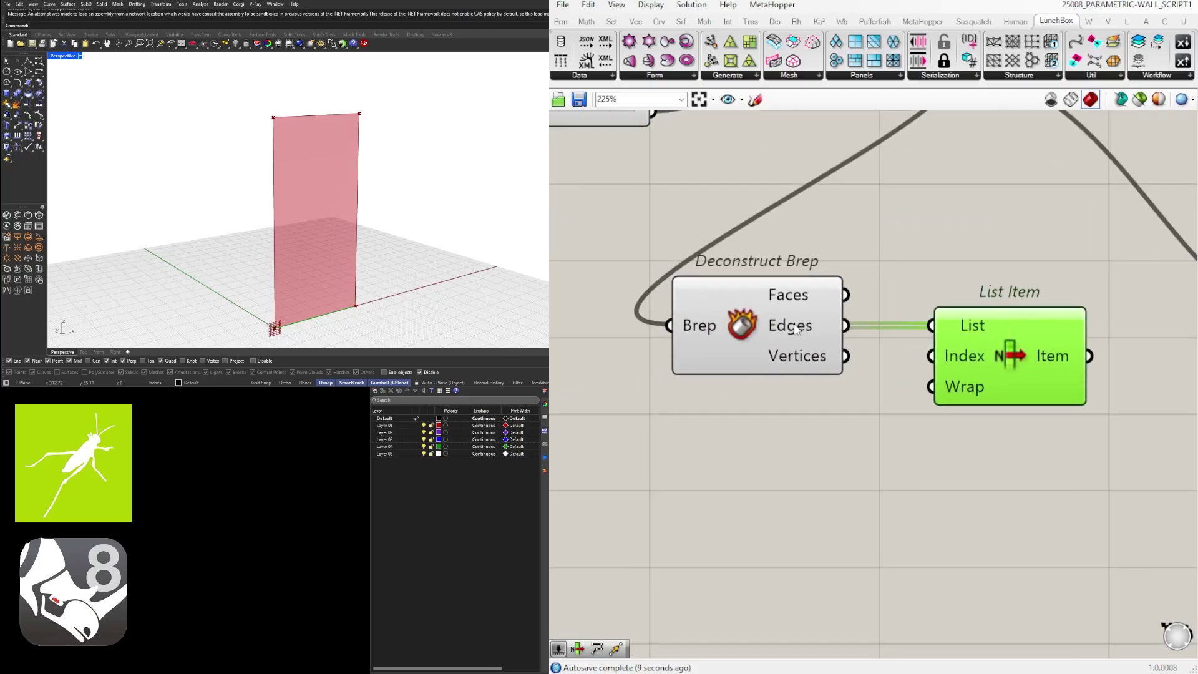
{"action": "scroll", "coordinate": [1017, 355], "scroll_direction": "up", "scroll_amount": 5}
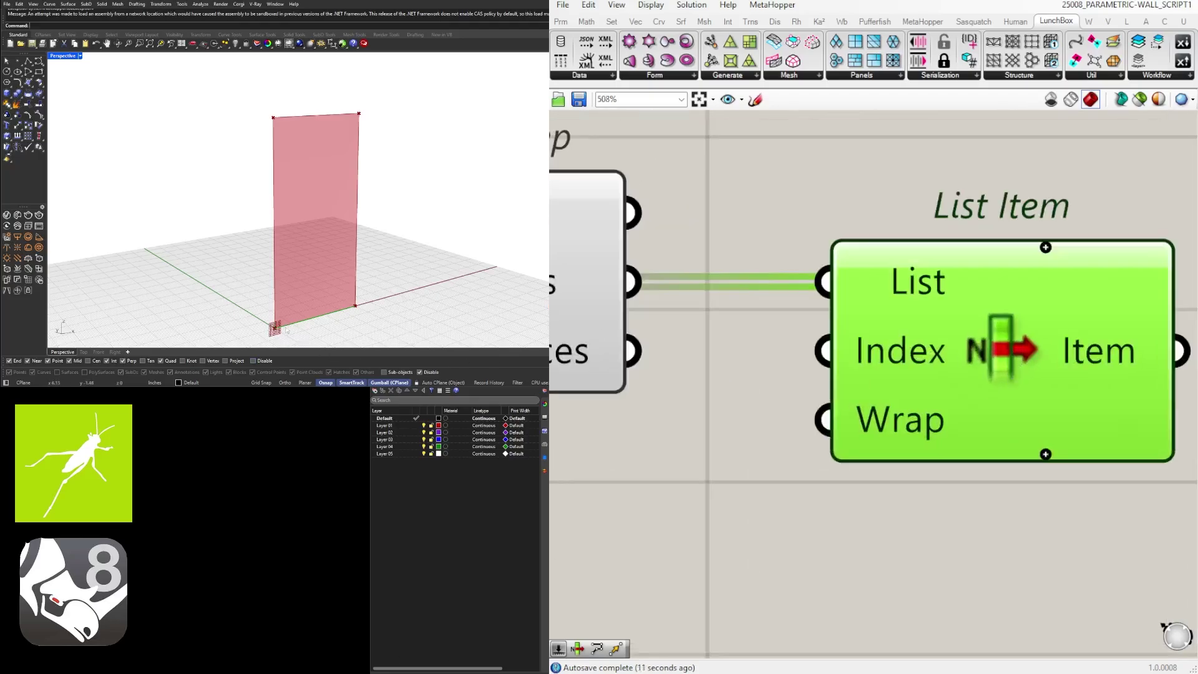
{"action": "left_click", "coordinate": [1046, 455]}
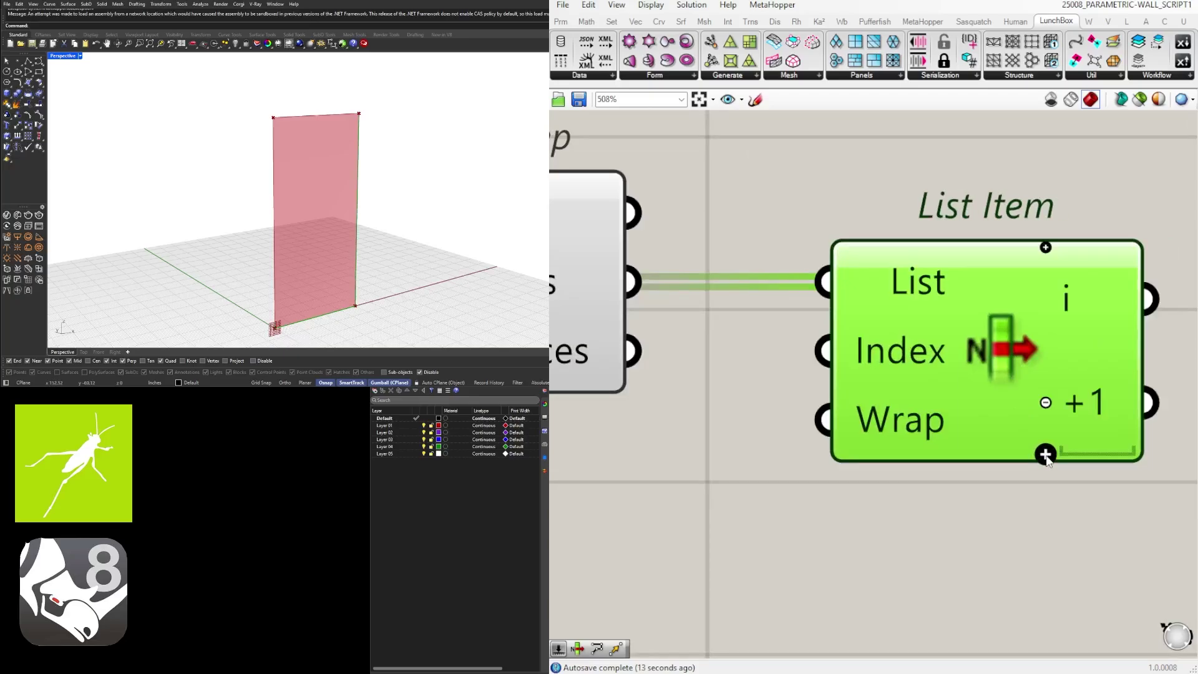
{"action": "left_click", "coordinate": [1045, 455]}
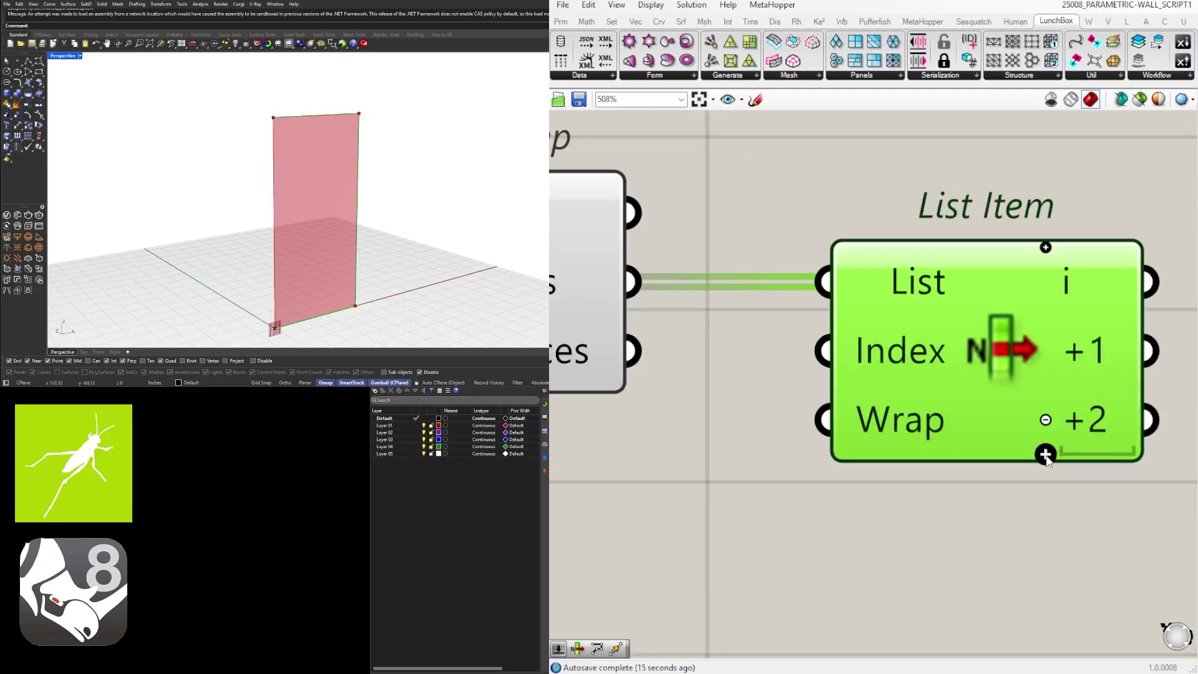
{"action": "left_click", "coordinate": [1045, 454]}
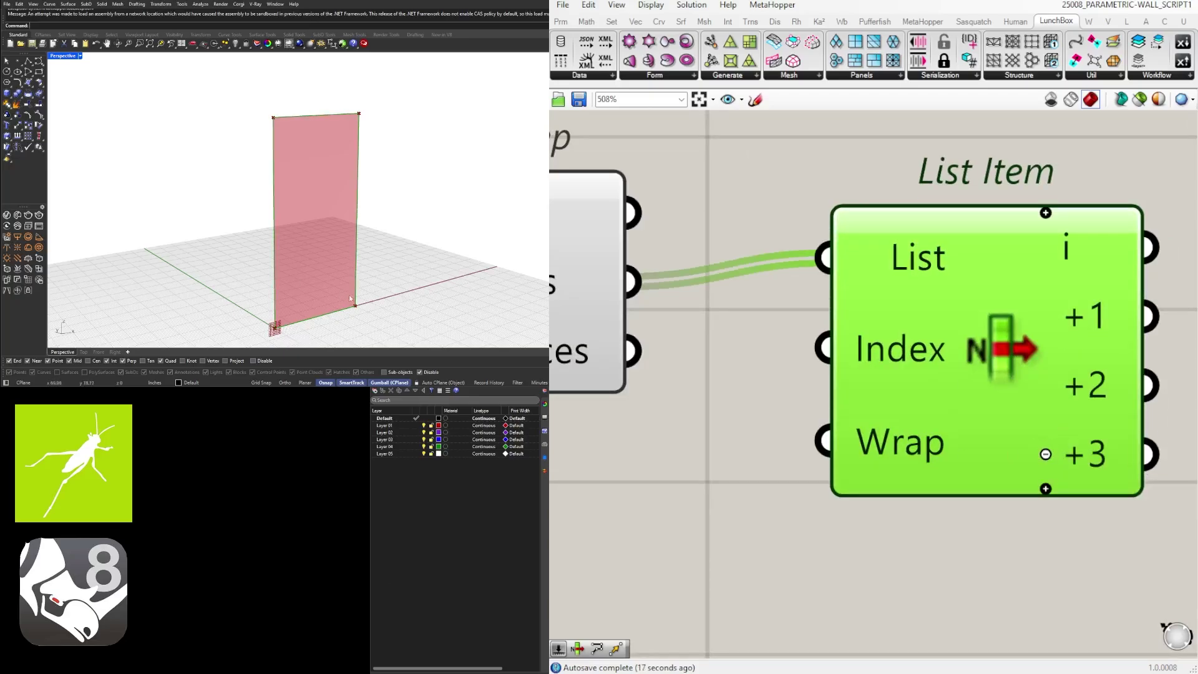
{"action": "scroll", "coordinate": [981, 385], "scroll_direction": "down", "scroll_amount": 5}
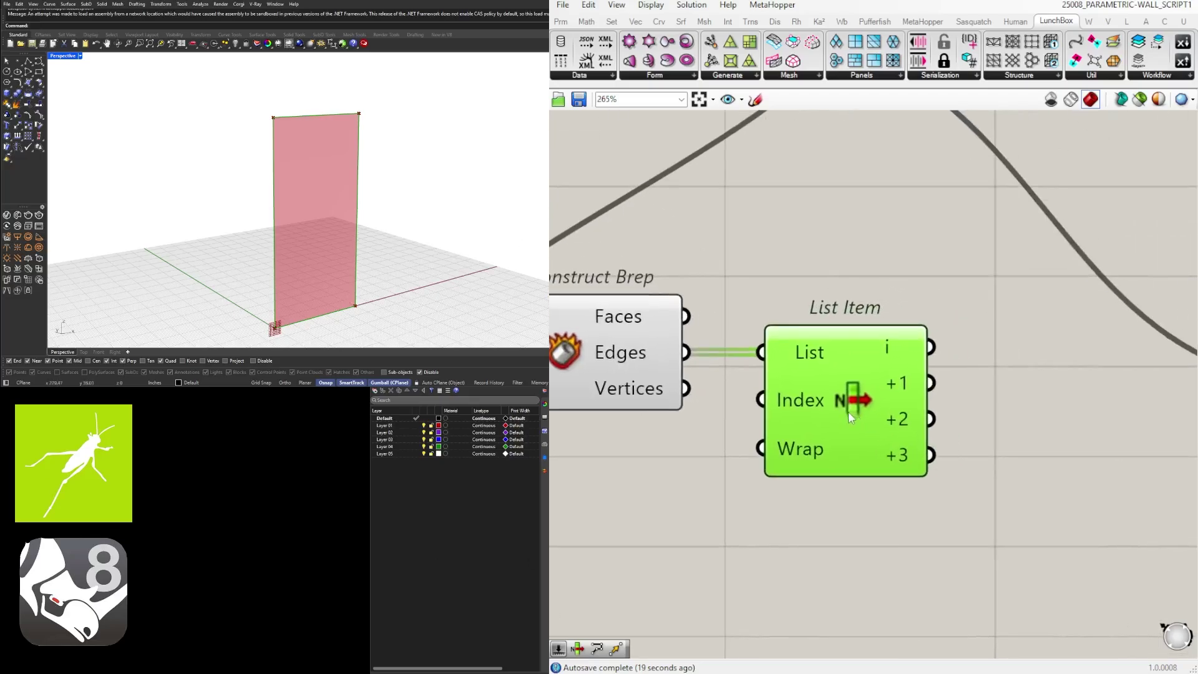
{"action": "double_click", "coordinate": [968, 465]}
{"action": "type", "text": "CURVE"}
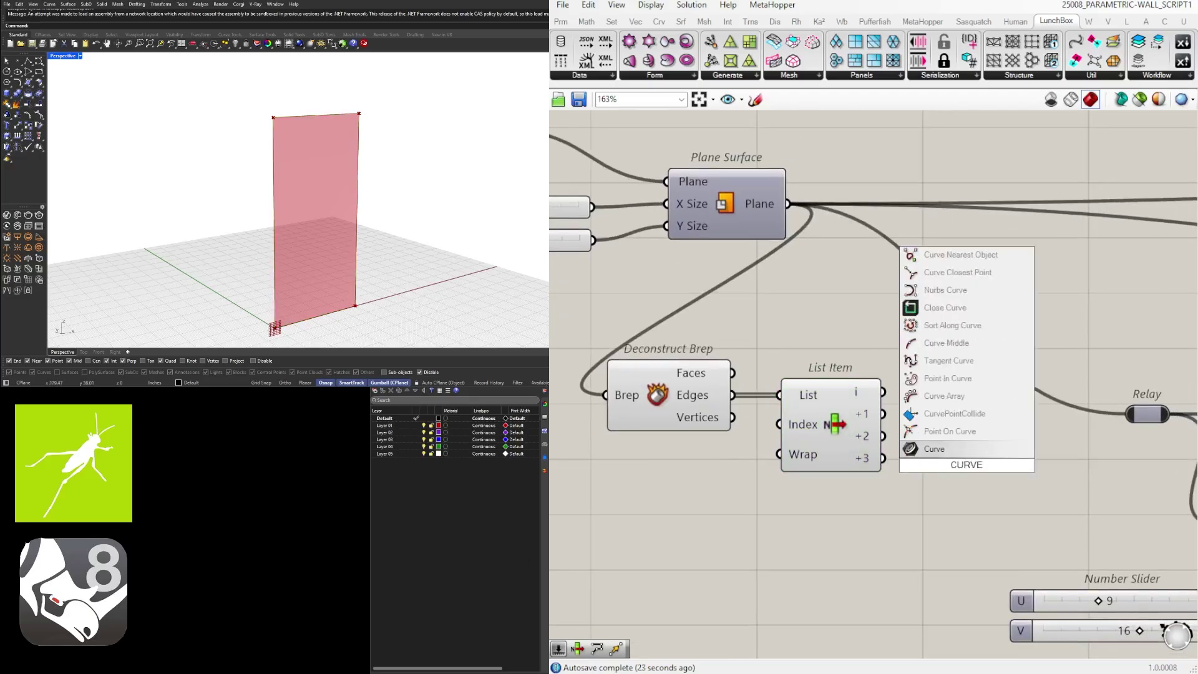
{"action": "key", "text": "Escape"}
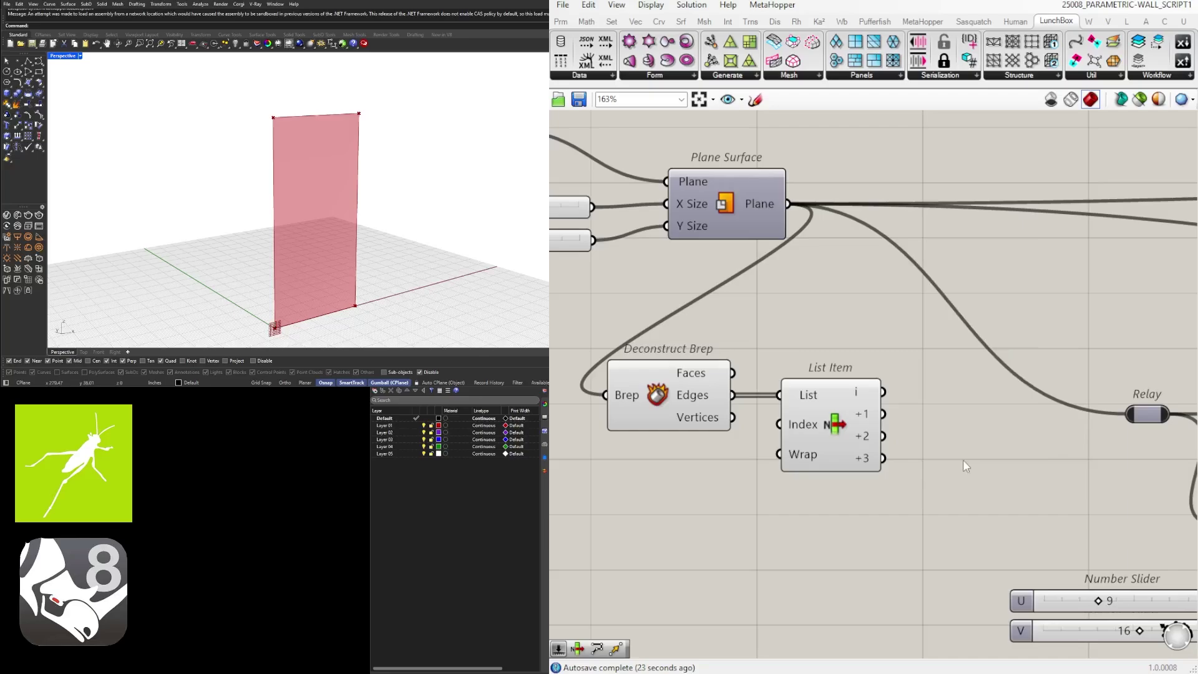
Add a Join Curves component and connect all four List Item outputs to its Curves input.
{"action": "double_click", "coordinate": [964, 460]}
{"action": "type", "text": "JOIN"}
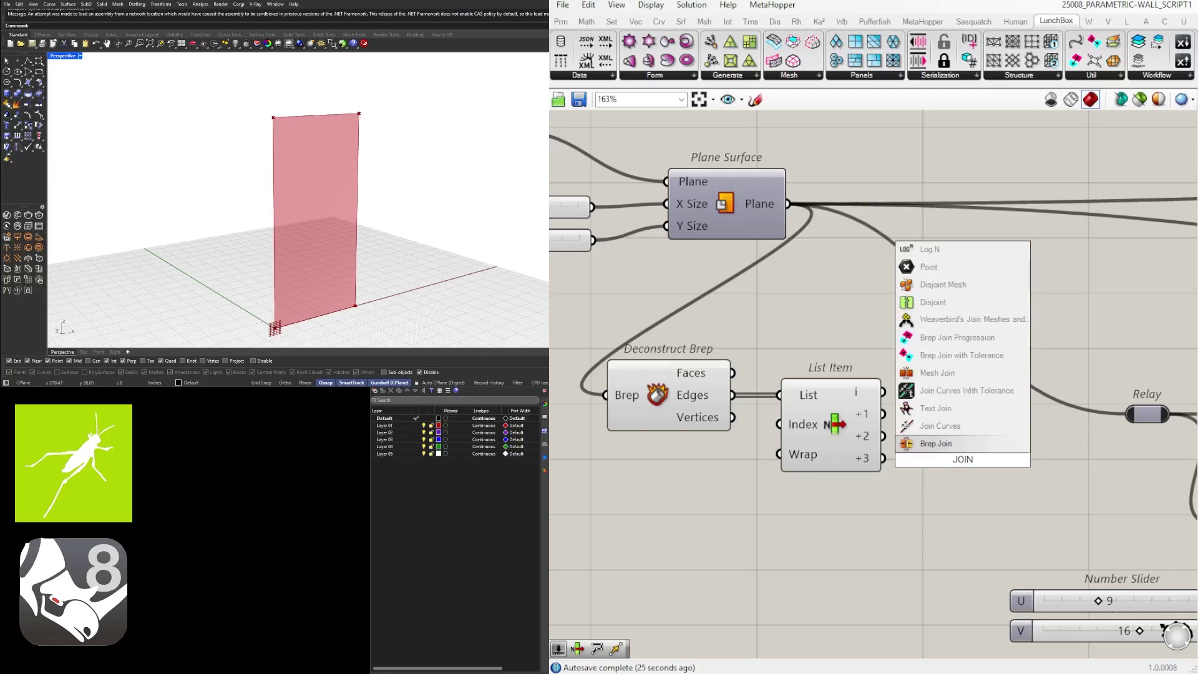
{"action": "key", "text": "Up"}
{"action": "key", "text": "Return"}
{"action": "mouse_move", "coordinate": [888, 394]}
{"action": "left_mouse_down"}
{"action": "mouse_move", "coordinate": [893, 447]}
{"action": "mouse_move", "coordinate": [912, 417]}
{"action": "left_mouse_up"}
{"action": "left_click_drag", "start_coordinate": [938, 450], "coordinate": [951, 468]}
{"action": "scroll", "coordinate": [951, 468], "scroll_direction": "down", "scroll_amount": 3}
Shift the Plane Surface group and the Deconstruct Brep, List Item and Join Curves chain further left to make room before the Relay.
{"action": "left_click_drag", "start_coordinate": [989, 506], "coordinate": [747, 409]}
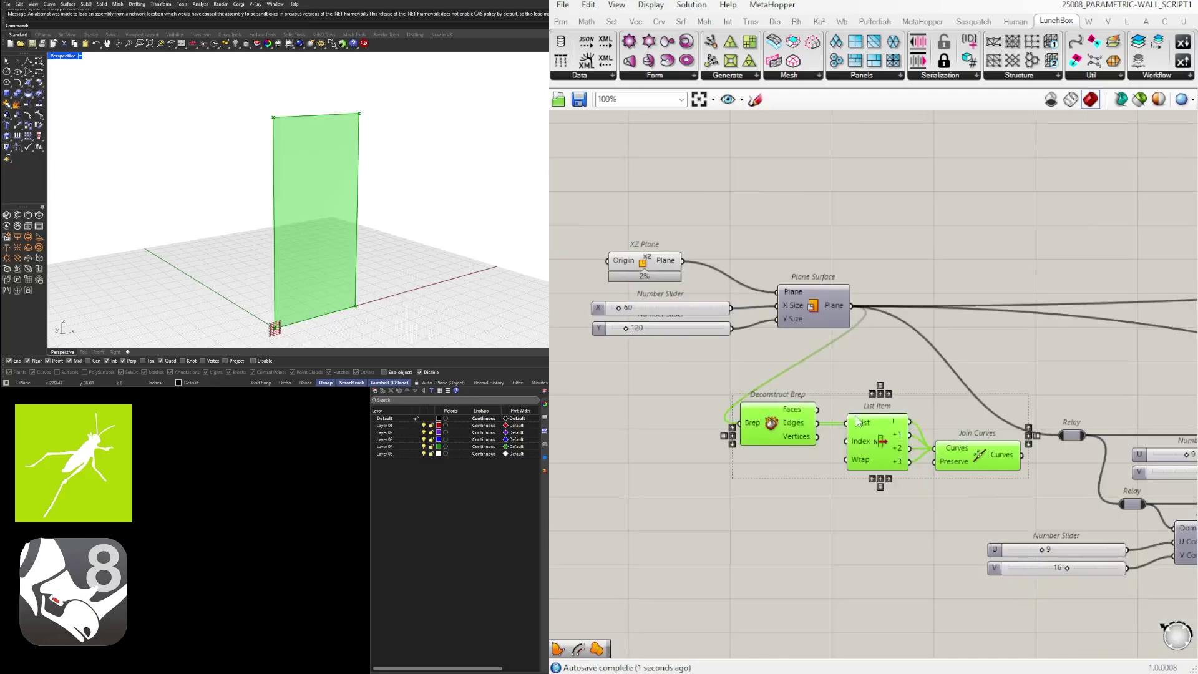
{"action": "left_click_drag", "start_coordinate": [898, 380], "coordinate": [636, 253]}
{"action": "right_click_drag", "start_coordinate": [636, 252], "coordinate": [861, 283]}
{"action": "left_click_drag", "start_coordinate": [1054, 334], "coordinate": [798, 334]}
{"action": "left_click", "coordinate": [873, 399]}
{"action": "right_click_drag", "start_coordinate": [1194, 554], "coordinate": [967, 501]}
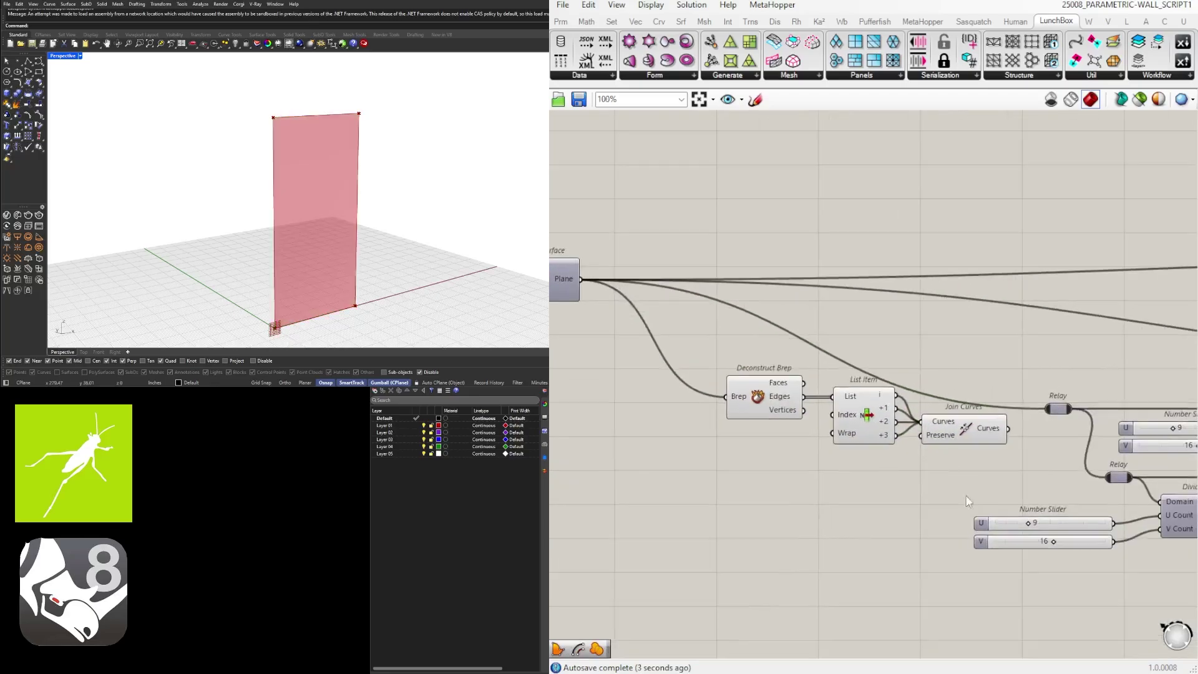
{"action": "left_click_drag", "start_coordinate": [1050, 569], "coordinate": [849, 483]}
{"action": "left_click_drag", "start_coordinate": [988, 500], "coordinate": [698, 370]}
{"action": "left_click_drag", "start_coordinate": [973, 437], "coordinate": [842, 430]}
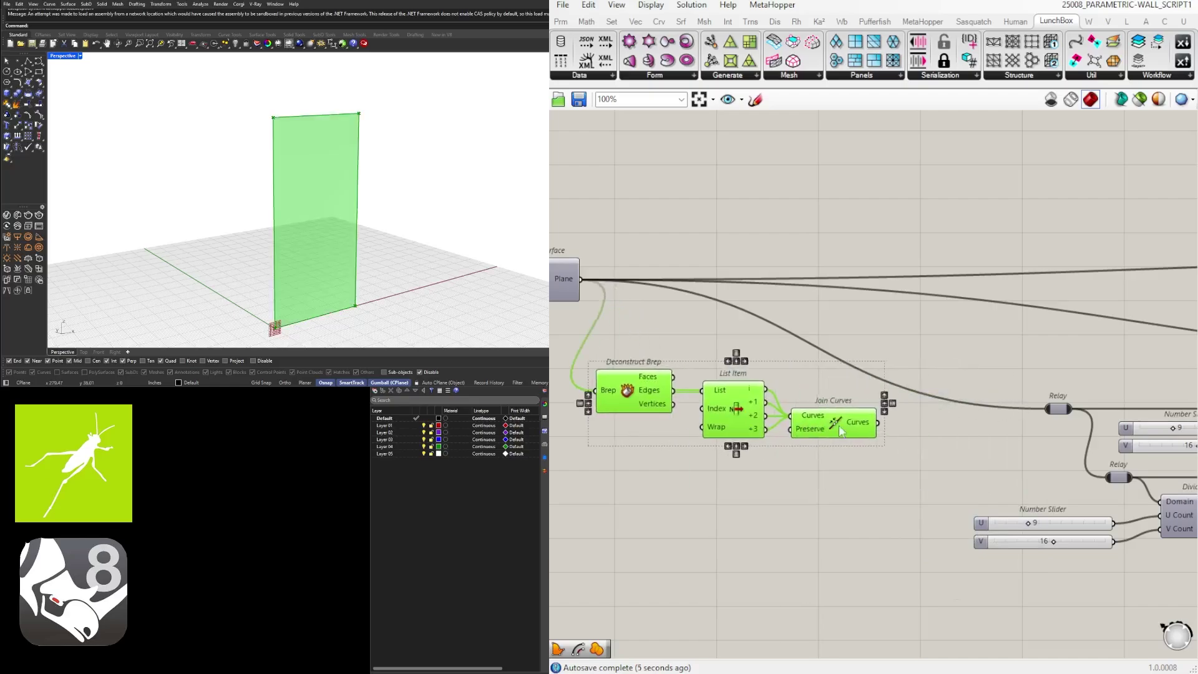
Add a Boundary Surfaces component after Join Curves and connect the joined Curves to its Edges input.
{"action": "double_click", "coordinate": [947, 450]}
{"action": "type", "text": "BOUND"}
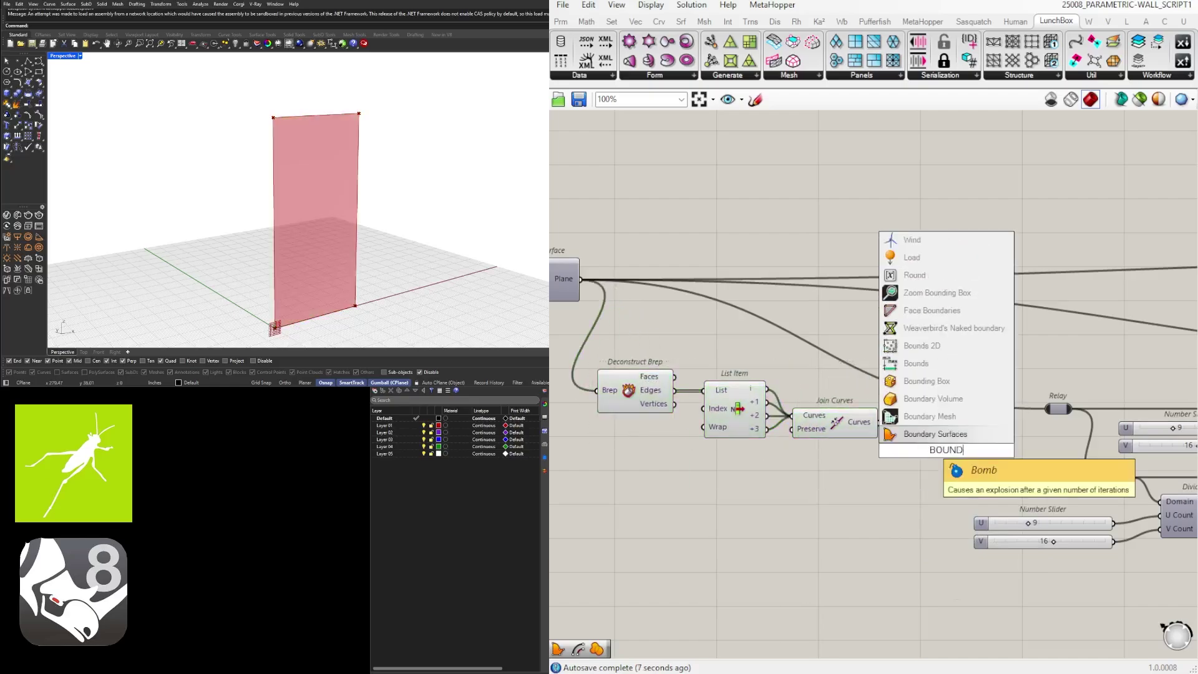
{"action": "left_click", "coordinate": [926, 439]}
{"action": "scroll", "coordinate": [880, 420], "scroll_direction": "up", "scroll_amount": 1}
{"action": "left_click_drag", "start_coordinate": [877, 424], "coordinate": [918, 428]}
{"action": "left_click", "coordinate": [998, 442]}
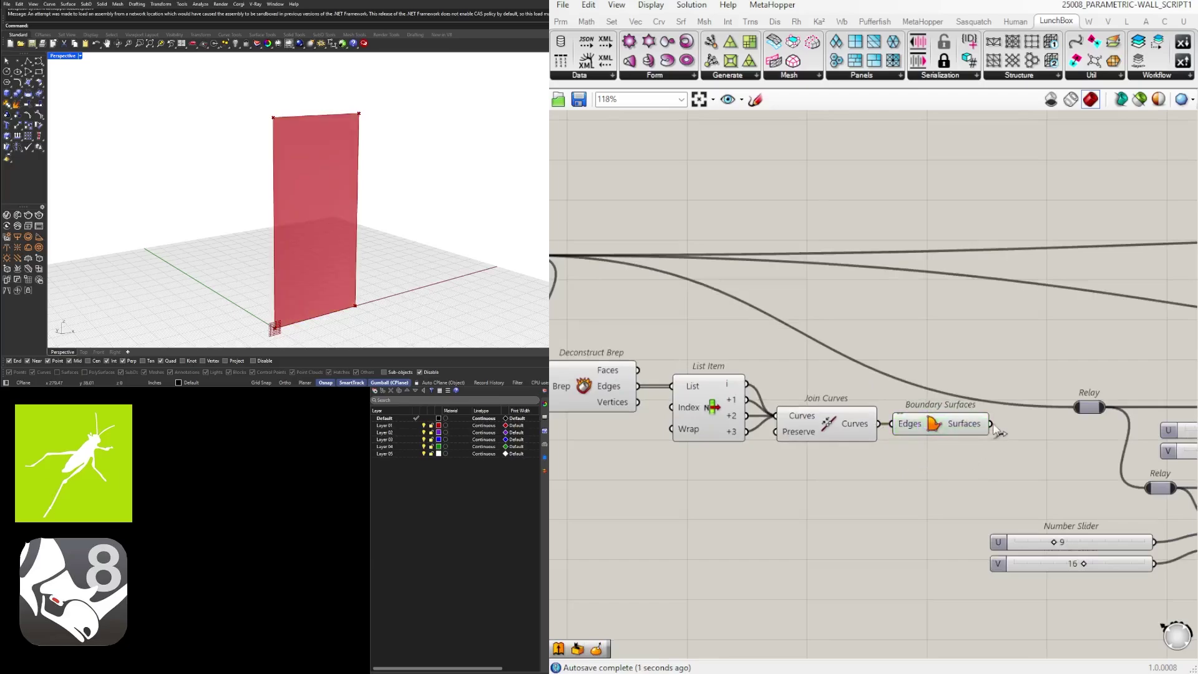
Connect the Surfaces output of Boundary Surfaces to the first Relay, replacing its wire from Plane Surface.
{"action": "left_click_drag", "start_coordinate": [991, 424], "coordinate": [1076, 408]}
{"action": "scroll", "coordinate": [937, 421], "scroll_direction": "down", "scroll_amount": 3}
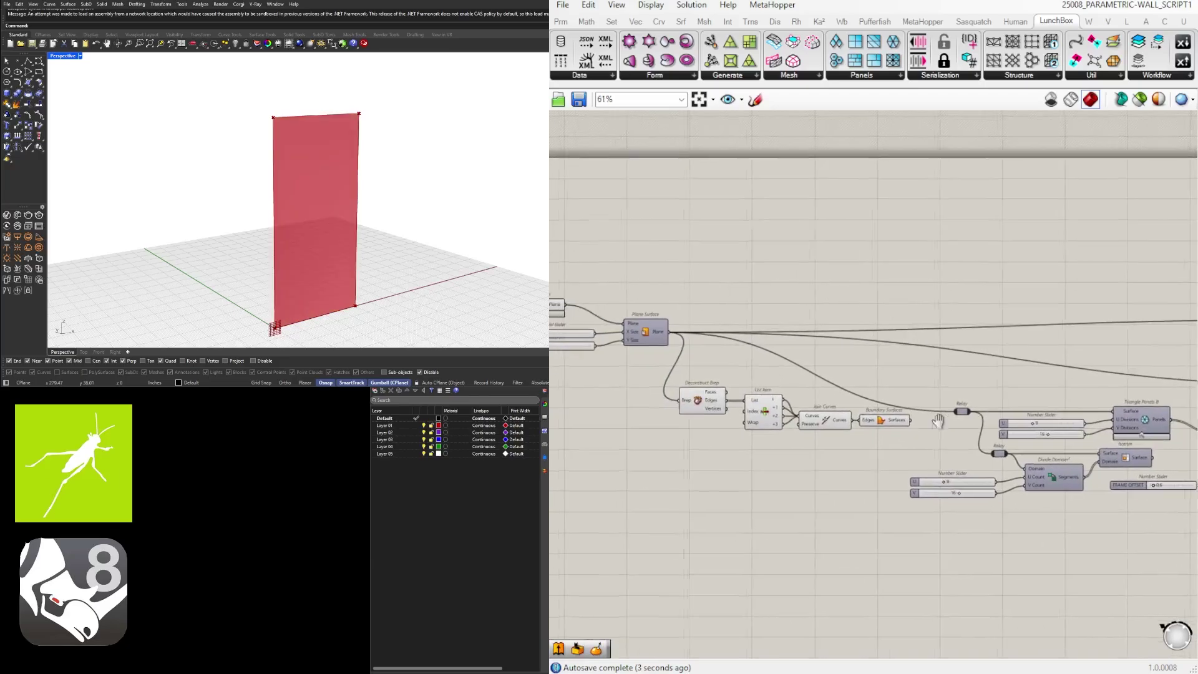
{"action": "scroll", "coordinate": [938, 421], "scroll_direction": "up", "scroll_amount": 2}
{"action": "right_click_drag", "start_coordinate": [795, 342], "coordinate": [969, 337]}
{"action": "left_click", "coordinate": [691, 272]}
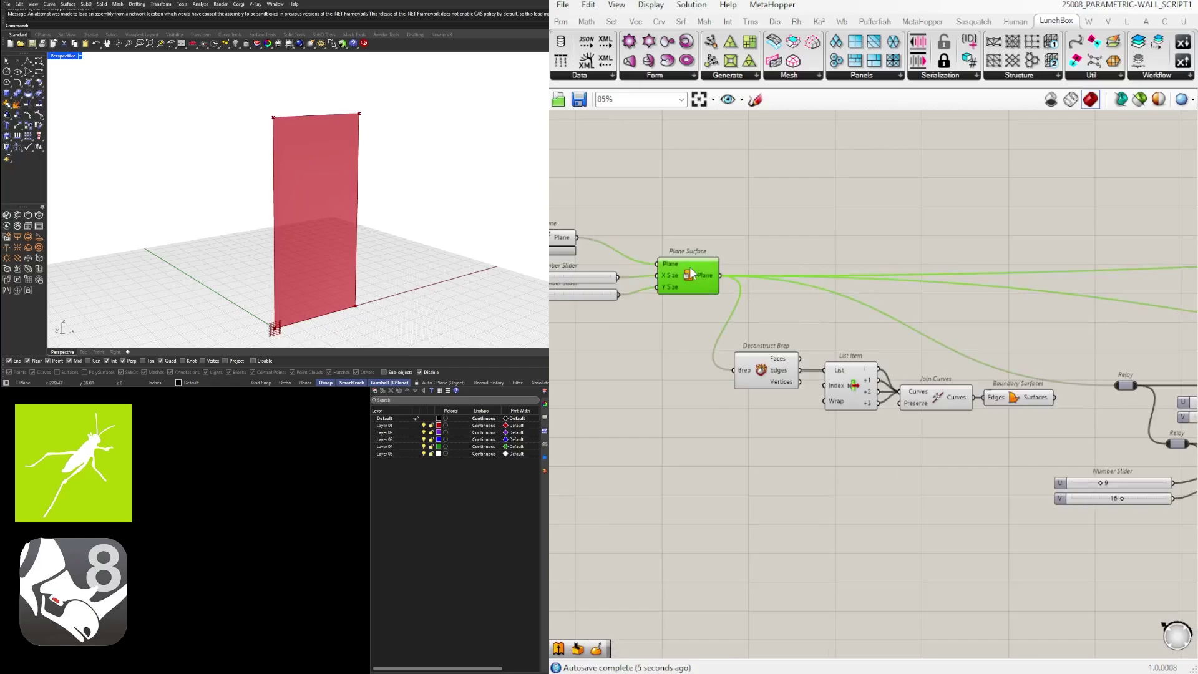
{"action": "right_click_drag", "start_coordinate": [1075, 401], "coordinate": [877, 406]}
{"action": "scroll", "coordinate": [875, 405], "scroll_direction": "up", "scroll_amount": 3}
{"action": "left_click_drag", "start_coordinate": [841, 401], "coordinate": [934, 383]}
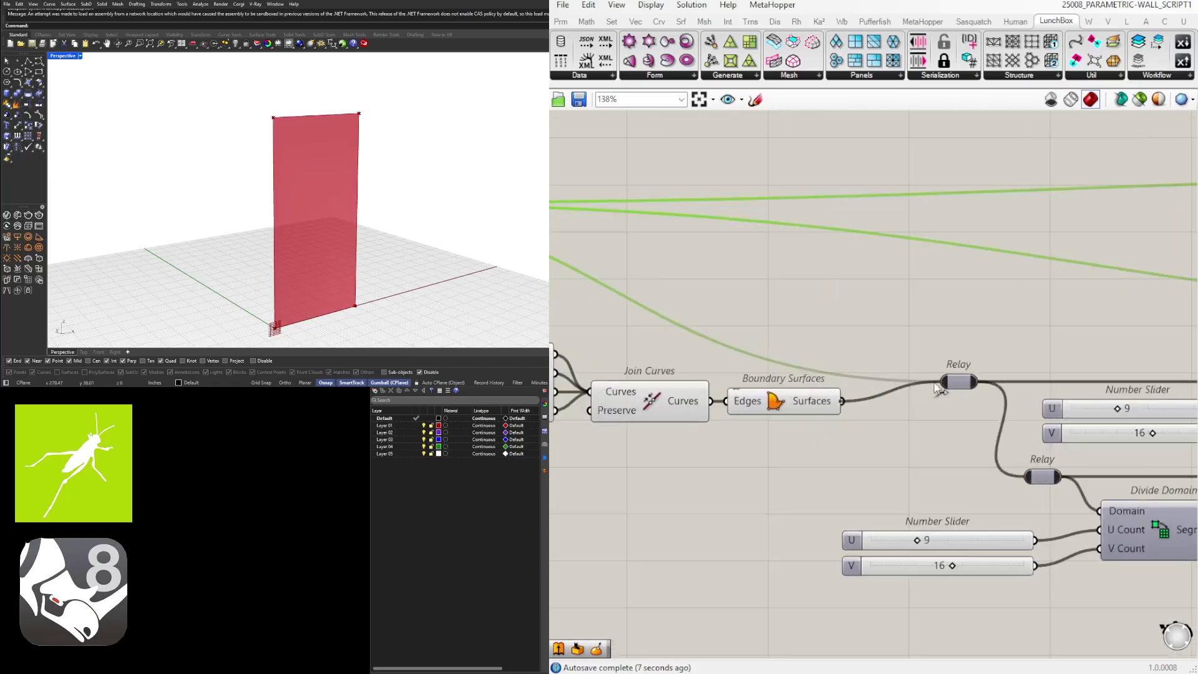
{"action": "left_click", "coordinate": [947, 339]}
Turn the preview of both Custom Preview components back on and inspect the panelled wall in the Rhino viewport.
{"action": "scroll", "coordinate": [947, 337], "scroll_direction": "down", "scroll_amount": 6}
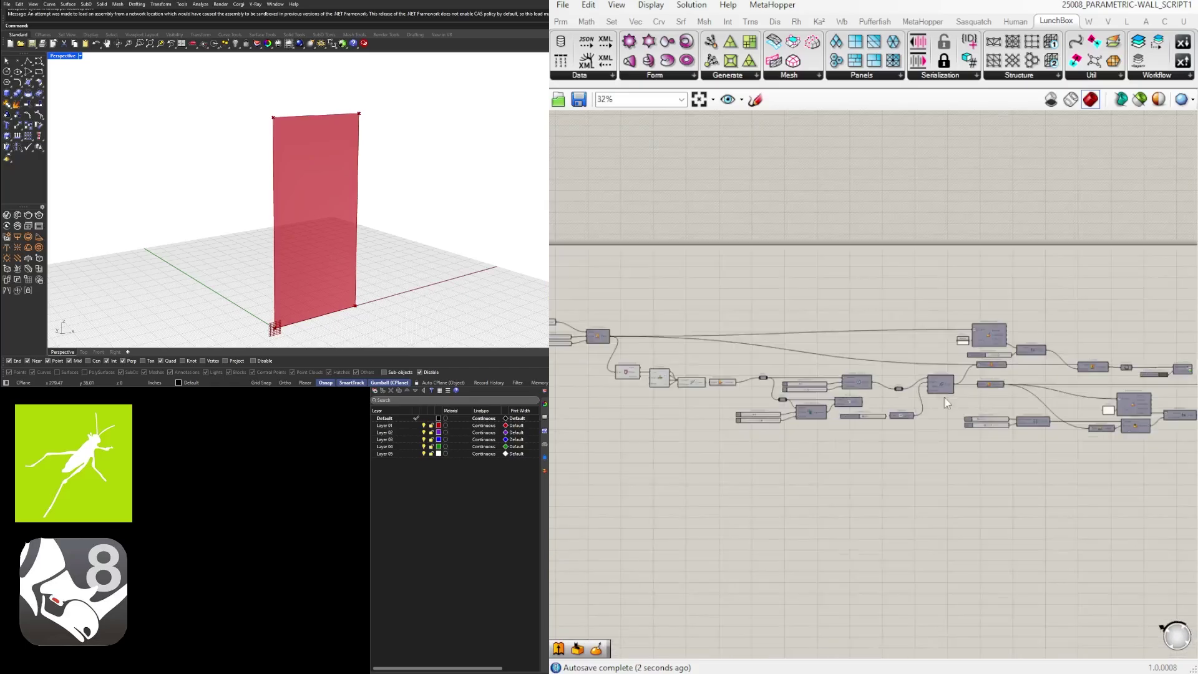
{"action": "scroll", "coordinate": [1022, 435], "scroll_direction": "up", "scroll_amount": 3}
{"action": "left_click_drag", "start_coordinate": [1082, 420], "coordinate": [942, 357]}
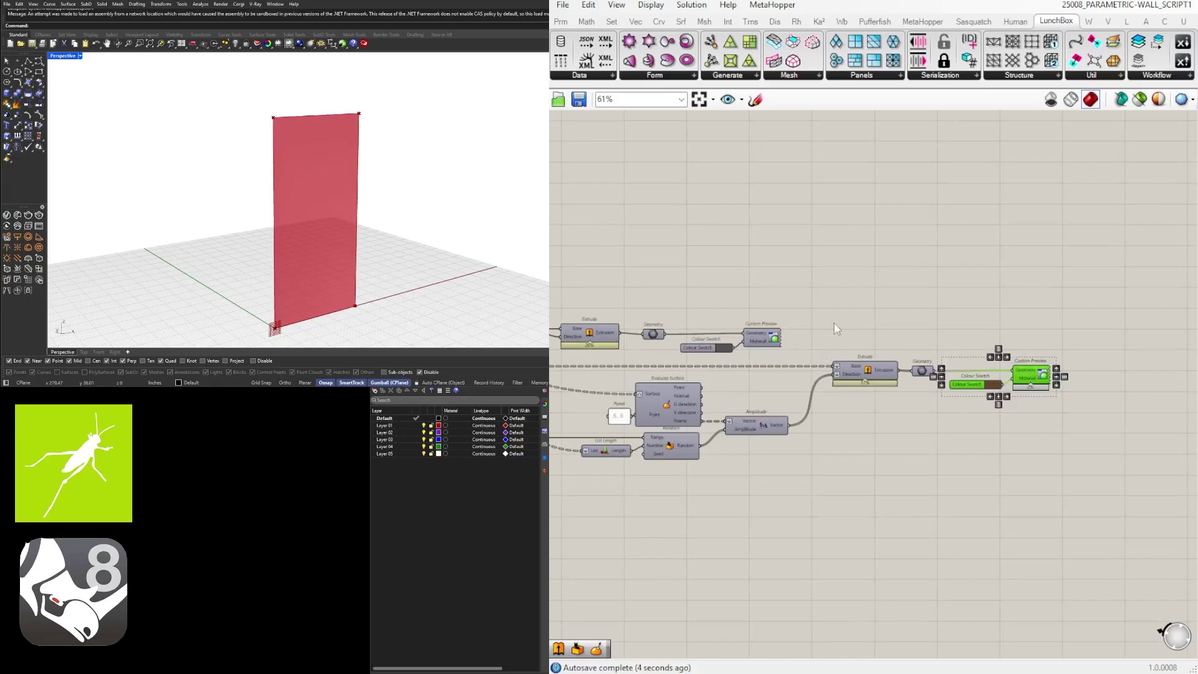
{"action": "left_click_drag", "start_coordinate": [796, 364], "coordinate": [711, 316], "text": "shift"}
{"action": "middle_click", "coordinate": [726, 289]}
{"action": "left_click", "coordinate": [748, 264]}
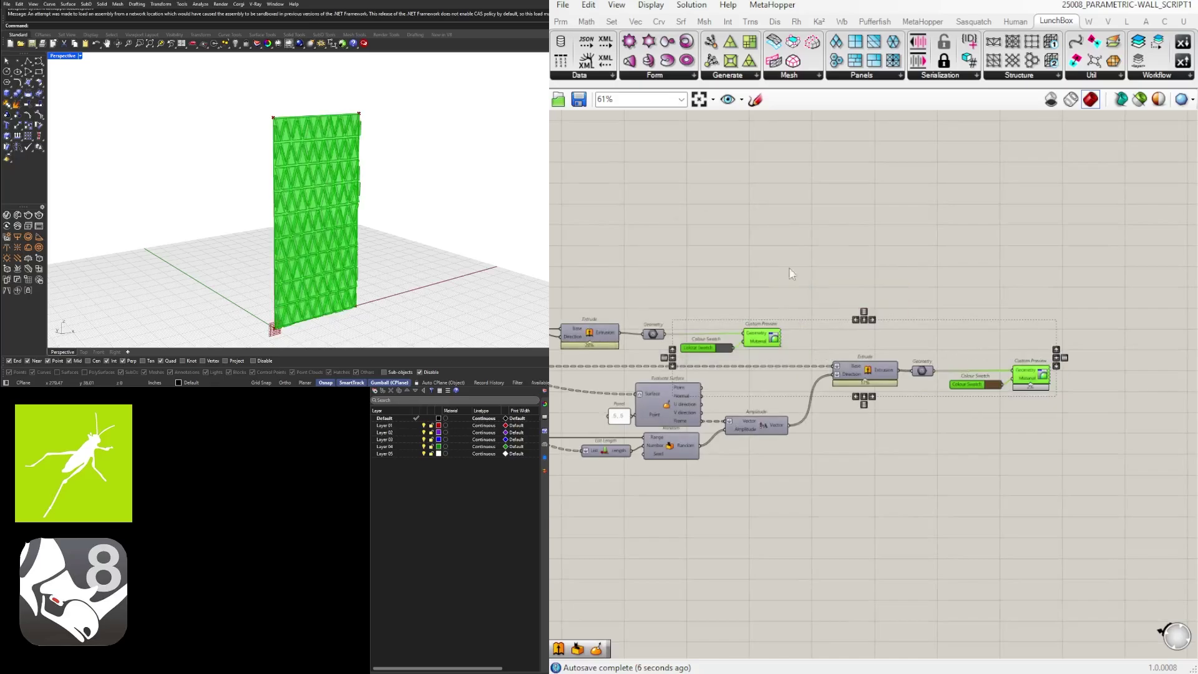
{"action": "left_click", "coordinate": [872, 273]}
{"action": "scroll", "coordinate": [911, 315], "scroll_direction": "down", "scroll_amount": 3}
{"action": "right_click_drag", "start_coordinate": [754, 307], "coordinate": [1153, 318]}
{"action": "right_click_drag", "start_coordinate": [340, 237], "coordinate": [300, 240]}
{"action": "scroll", "coordinate": [300, 239], "scroll_direction": "up", "scroll_amount": 5}
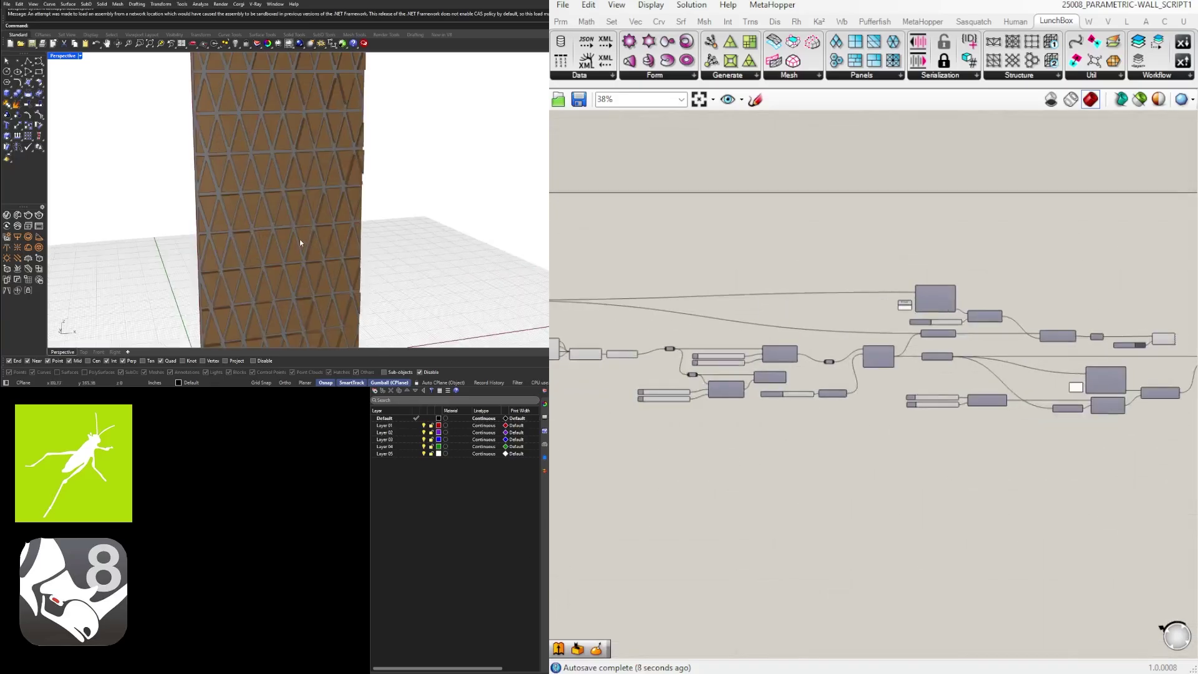
Move Deconstruct Brep up, then add a number slider from 0 to 1 and connect it to List Item's Index input.
{"action": "scroll", "coordinate": [779, 378], "scroll_direction": "up", "scroll_amount": 5}
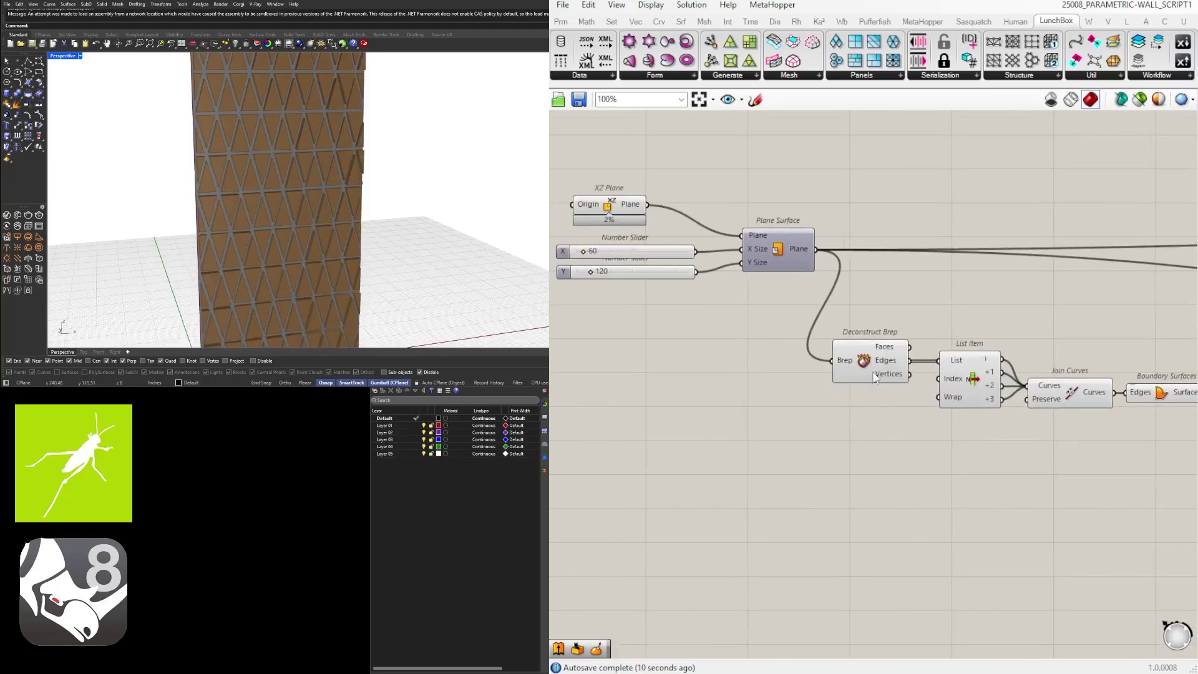
{"action": "left_click", "coordinate": [870, 333]}
{"action": "left_click_drag", "start_coordinate": [870, 333], "coordinate": [874, 312]}
{"action": "double_click", "coordinate": [855, 391]}
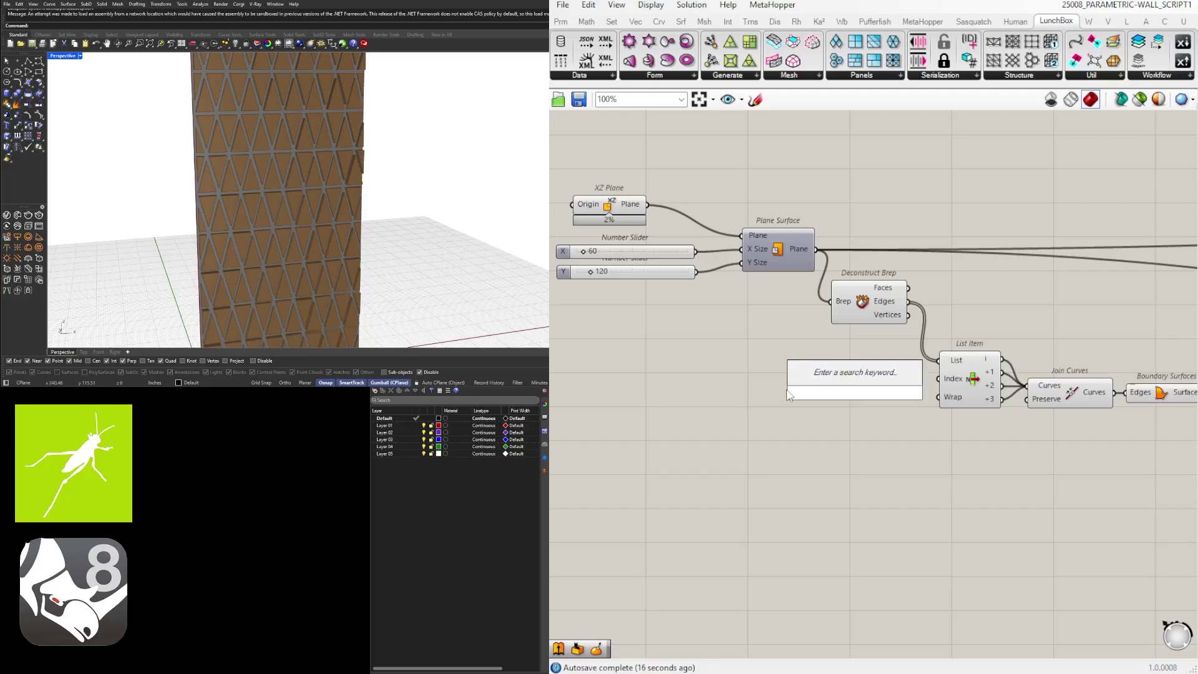
{"action": "type", "text": "0<"}
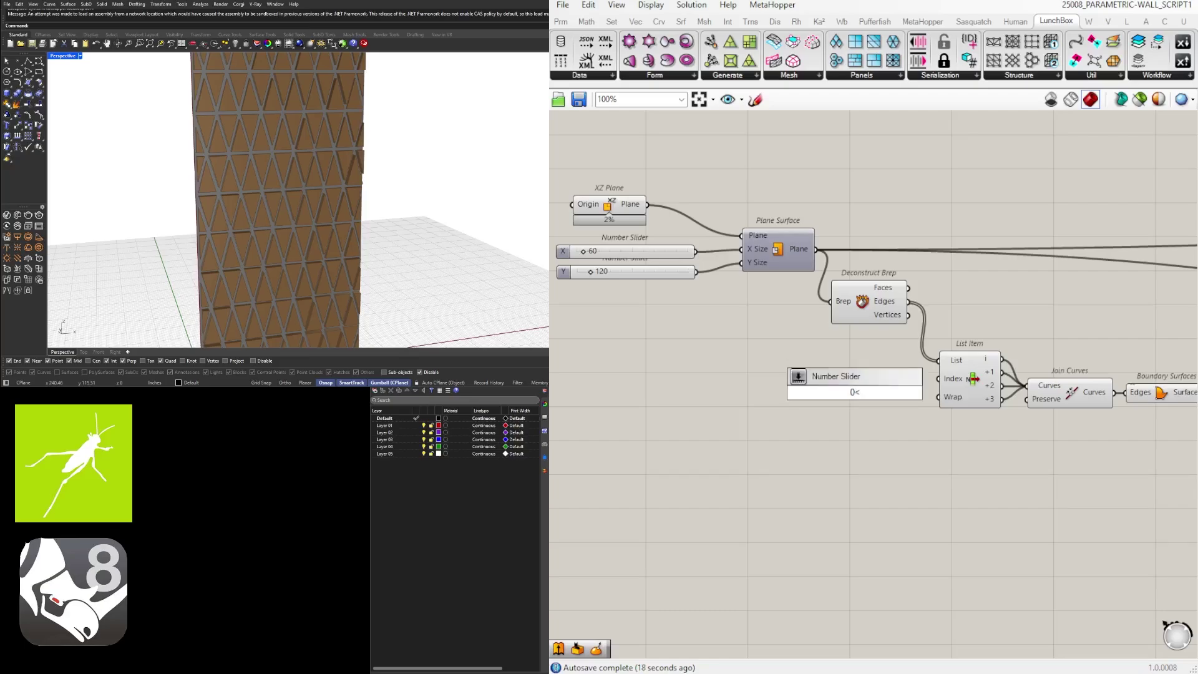
{"action": "key", "text": "Return"}
{"action": "scroll", "coordinate": [784, 395], "scroll_direction": "up", "scroll_amount": 2}
{"action": "left_click", "coordinate": [747, 401]}
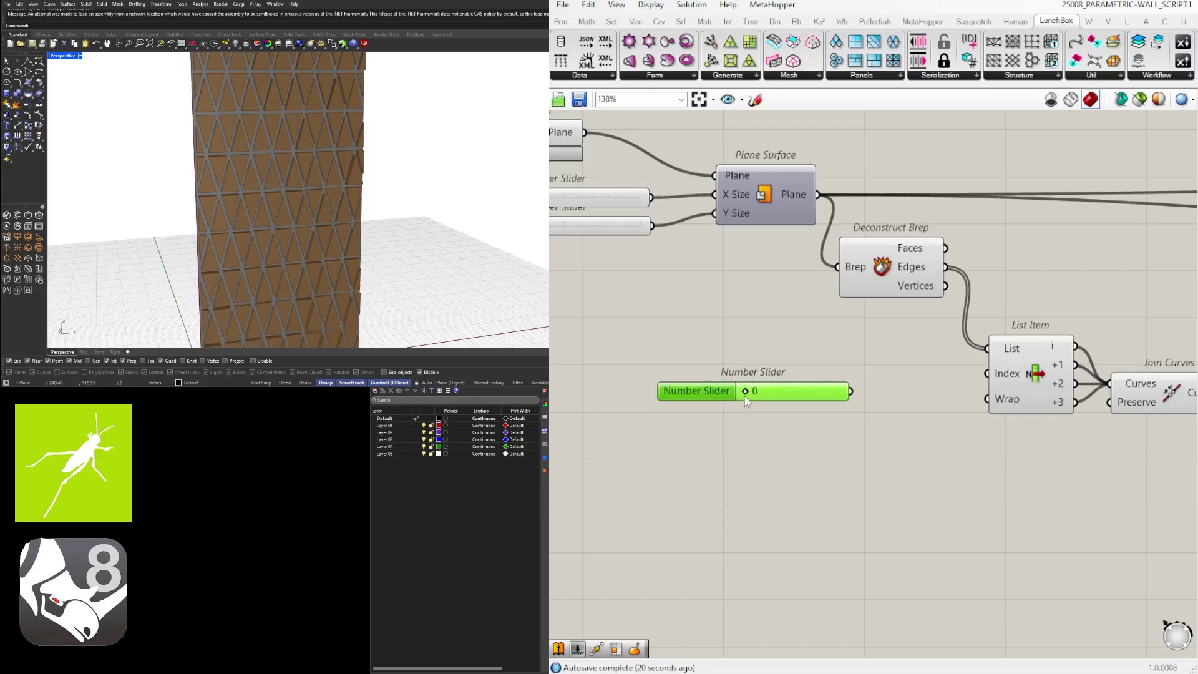
{"action": "left_click_drag", "start_coordinate": [850, 392], "coordinate": [998, 380]}
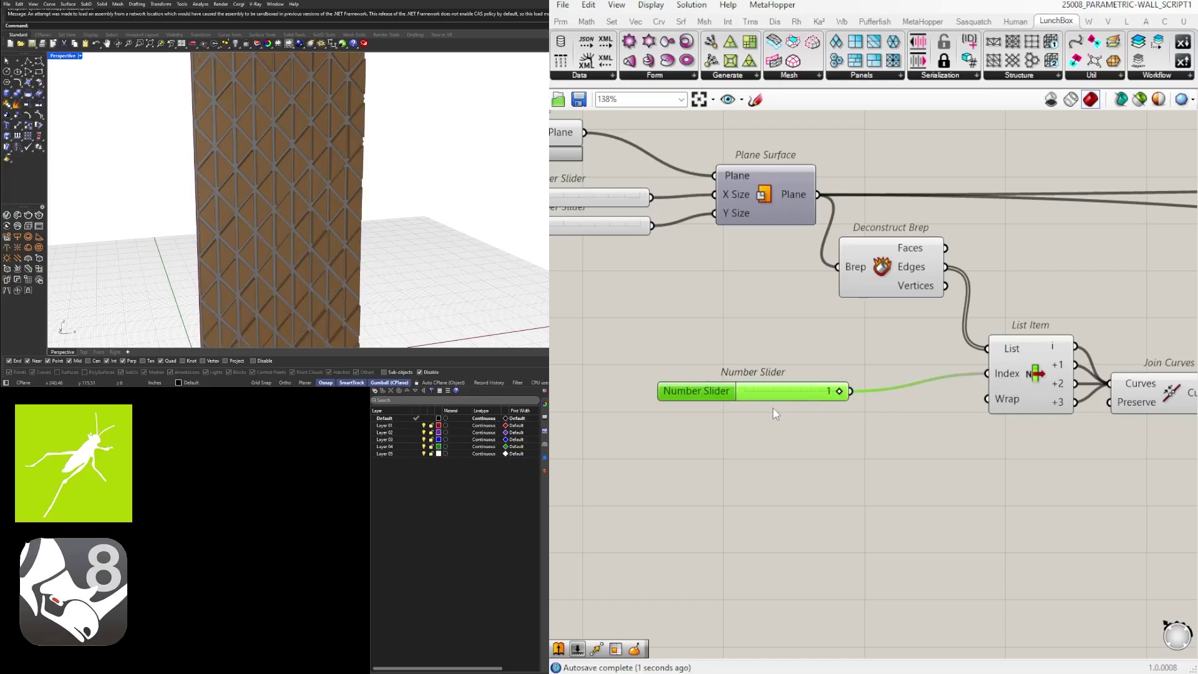
Set the index slider to 0 and place it in line with List Item's Index input.
{"action": "left_click_drag", "start_coordinate": [766, 390], "coordinate": [793, 374]}
{"action": "key", "text": "Escape"}
{"action": "scroll", "coordinate": [406, 176], "scroll_direction": "down", "scroll_amount": 9}
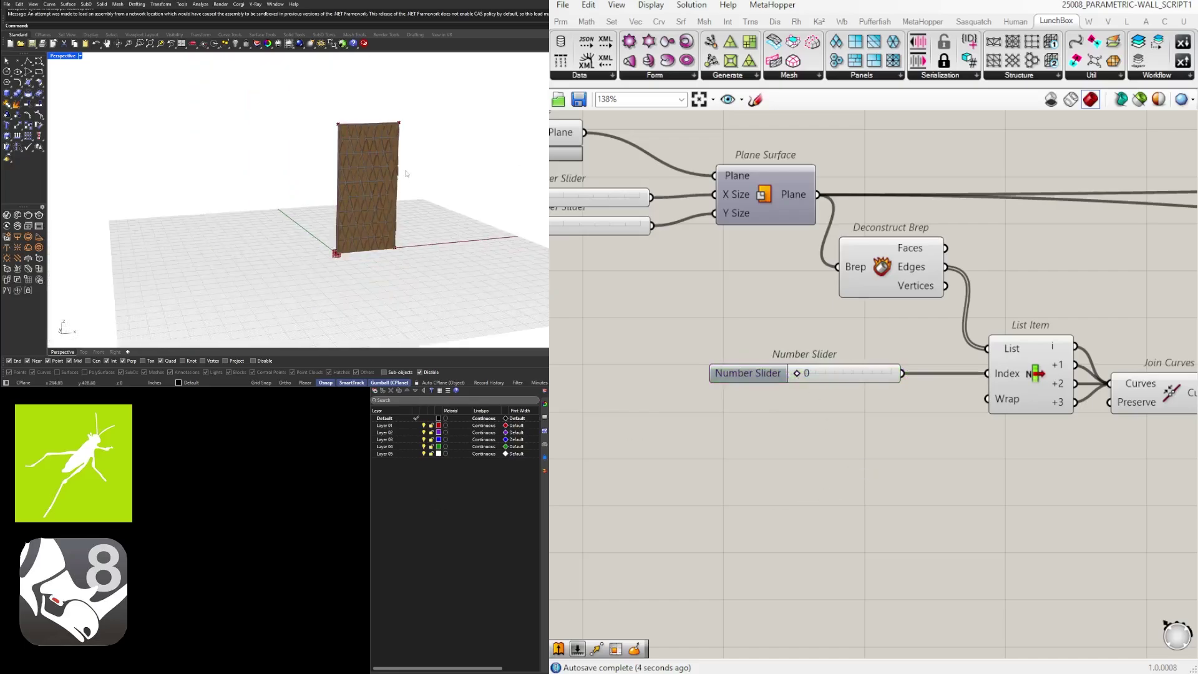
{"action": "scroll", "coordinate": [405, 177], "scroll_direction": "up", "scroll_amount": 4}
{"action": "right_click_drag", "start_coordinate": [1003, 433], "coordinate": [726, 443]}
{"action": "scroll", "coordinate": [750, 419], "scroll_direction": "down", "scroll_amount": 3}
{"action": "right_click_drag", "start_coordinate": [618, 421], "coordinate": [567, 398]}
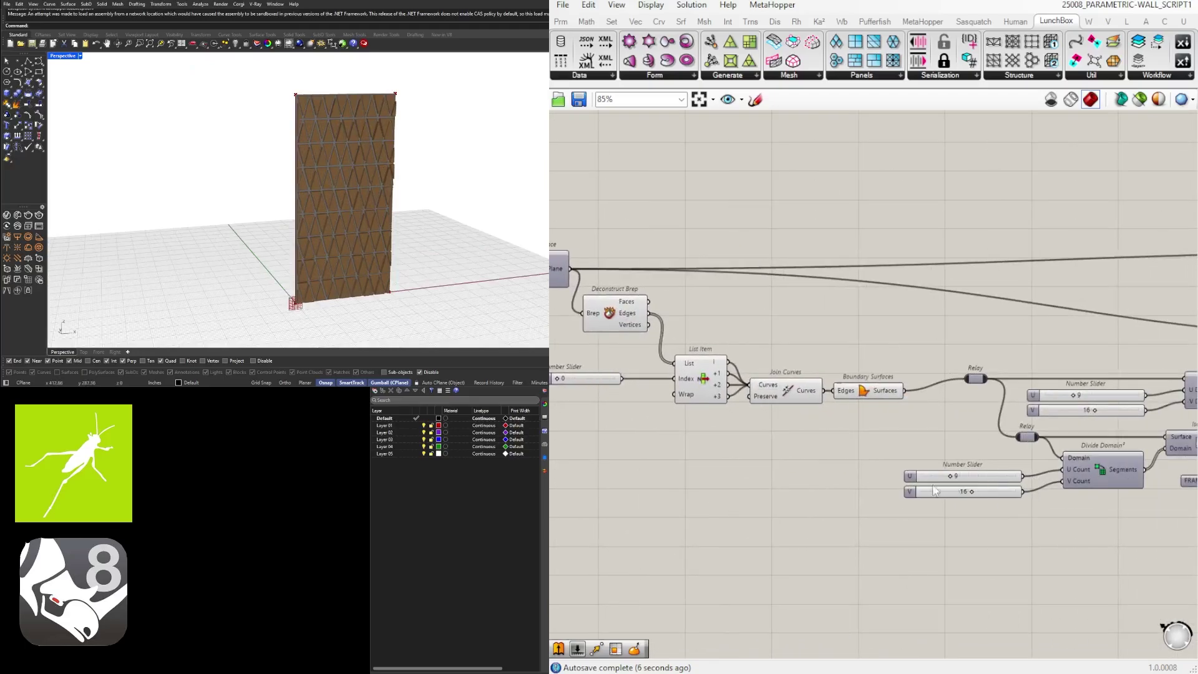
Set the U divisions slider of Triangle Panels B to 15.
{"action": "right_click_drag", "start_coordinate": [933, 484], "coordinate": [866, 468]}
{"action": "scroll", "coordinate": [816, 474], "scroll_direction": "down", "scroll_amount": 2}
{"action": "right_click_drag", "start_coordinate": [941, 406], "coordinate": [886, 406]}
{"action": "scroll", "coordinate": [887, 408], "scroll_direction": "up", "scroll_amount": 8}
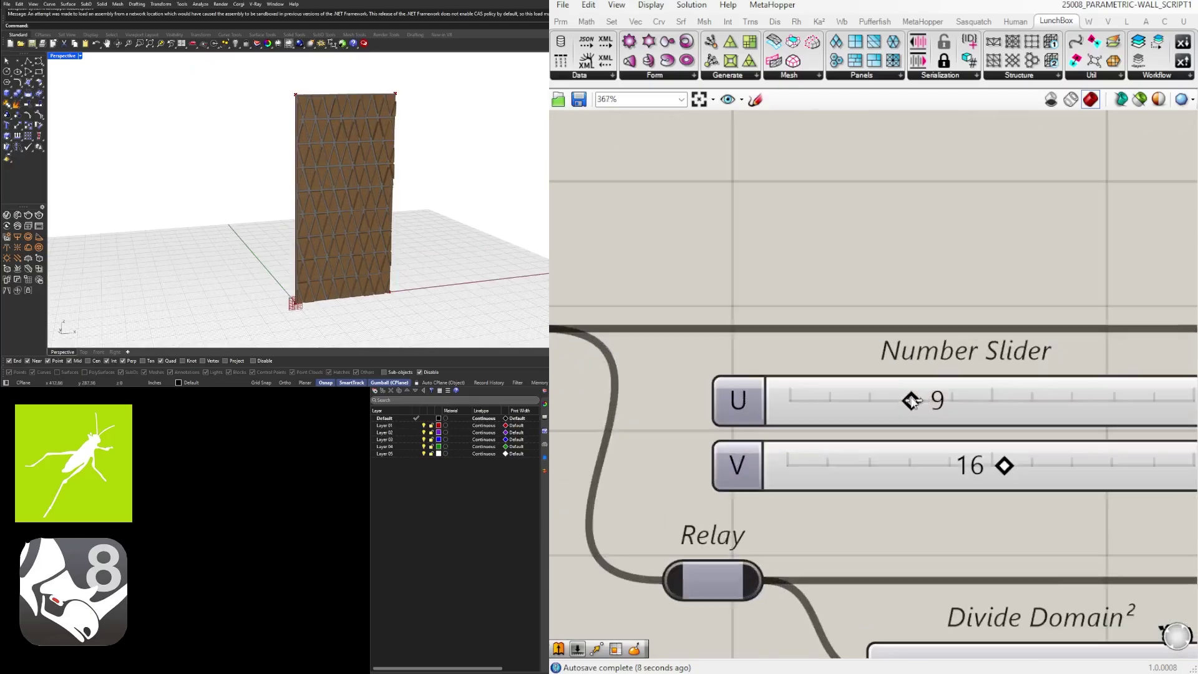
{"action": "left_click_drag", "start_coordinate": [936, 400], "coordinate": [1005, 400]}
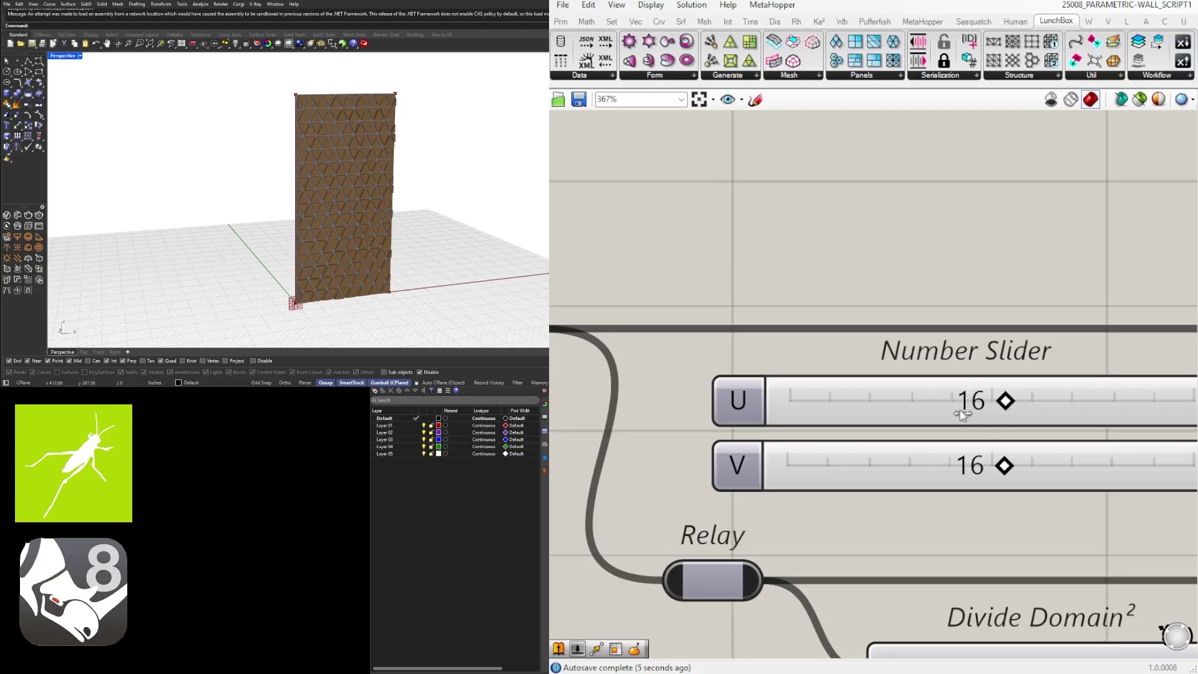
{"action": "double_click", "coordinate": [960, 410]}
{"action": "type", "text": "15"}
{"action": "key", "text": "Return"}
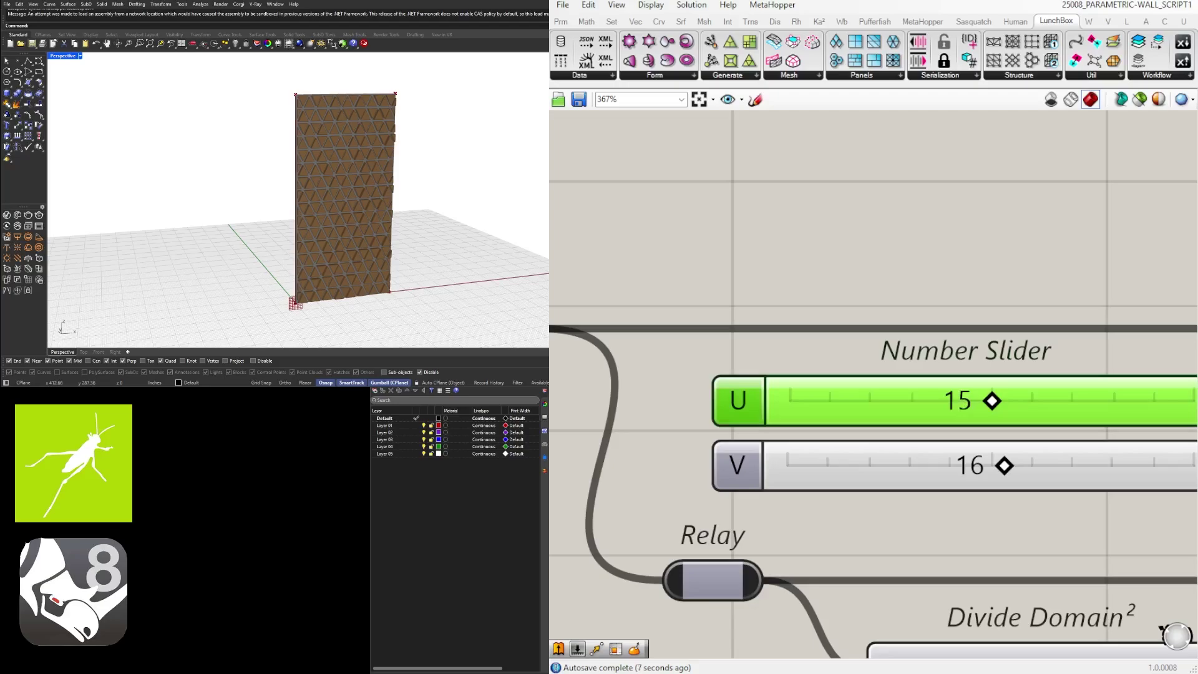
Set the V divisions slider of Triangle Panels B to 15 and inspect the panelled wall in the Rhino viewport.
{"action": "double_click", "coordinate": [970, 466]}
{"action": "type", "text": "1"}
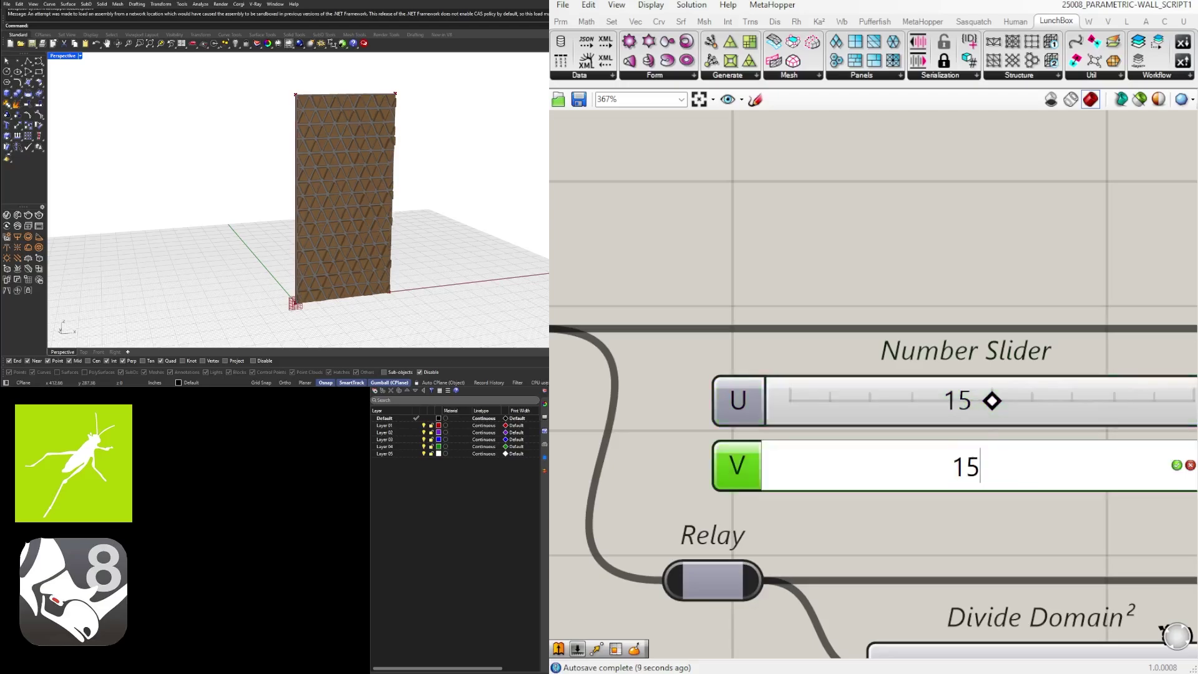
{"action": "type", "text": "5"}
{"action": "key", "text": "Return"}
{"action": "scroll", "coordinate": [364, 193], "scroll_direction": "up", "scroll_amount": 5}
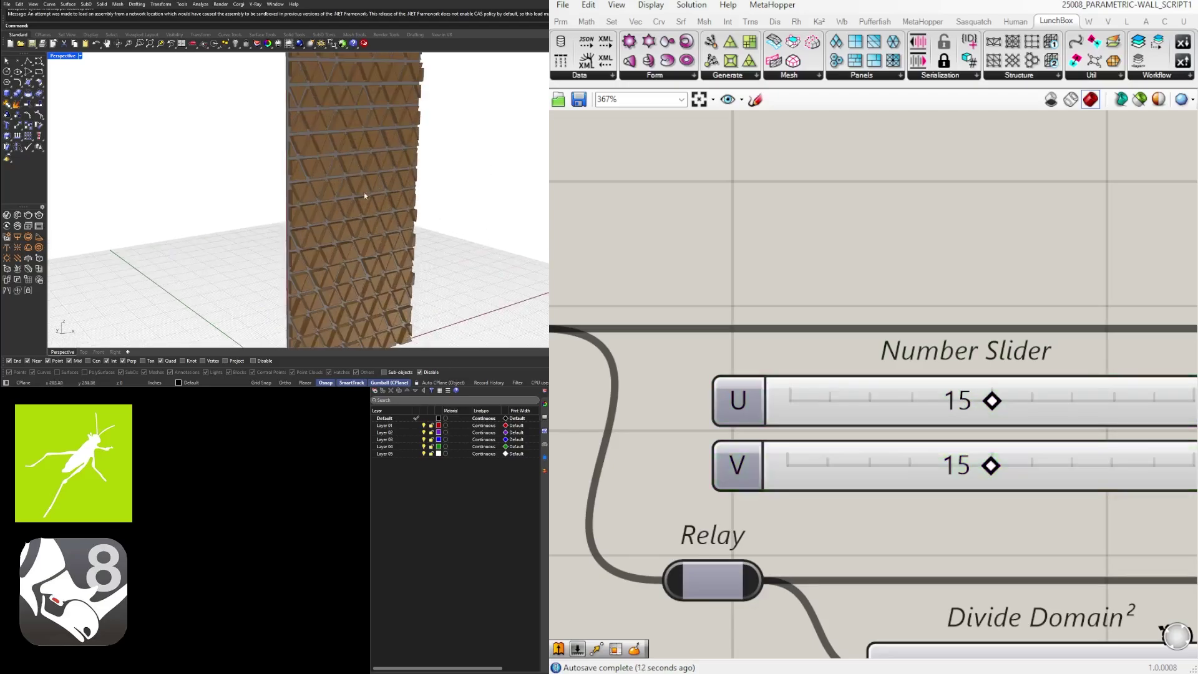
{"action": "right_click_drag", "start_coordinate": [364, 192], "coordinate": [306, 223]}
{"action": "scroll", "coordinate": [892, 372], "scroll_direction": "down", "scroll_amount": 4}
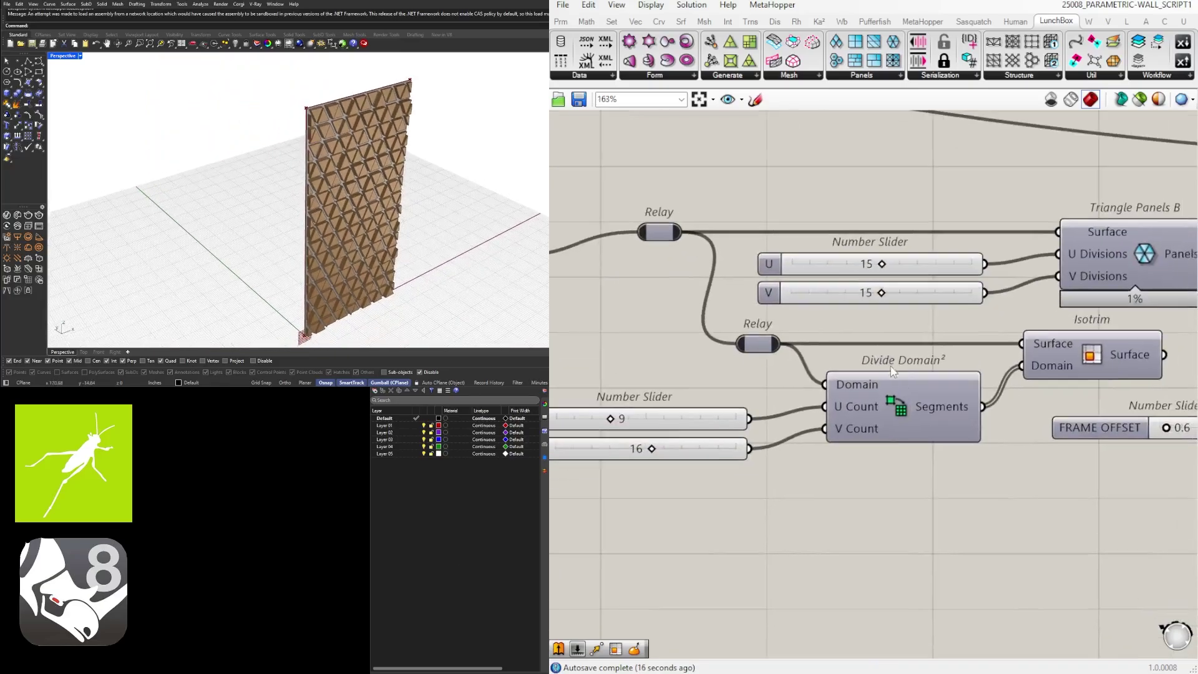
Set the MIN slider to 3.176 and the MAX slider to 0.611, and inspect the varied panel depths on the wall.
{"action": "scroll", "coordinate": [890, 368], "scroll_direction": "down", "scroll_amount": 3}
{"action": "right_click_drag", "start_coordinate": [827, 440], "coordinate": [772, 434]}
{"action": "right_click_drag", "start_coordinate": [1152, 415], "coordinate": [933, 430]}
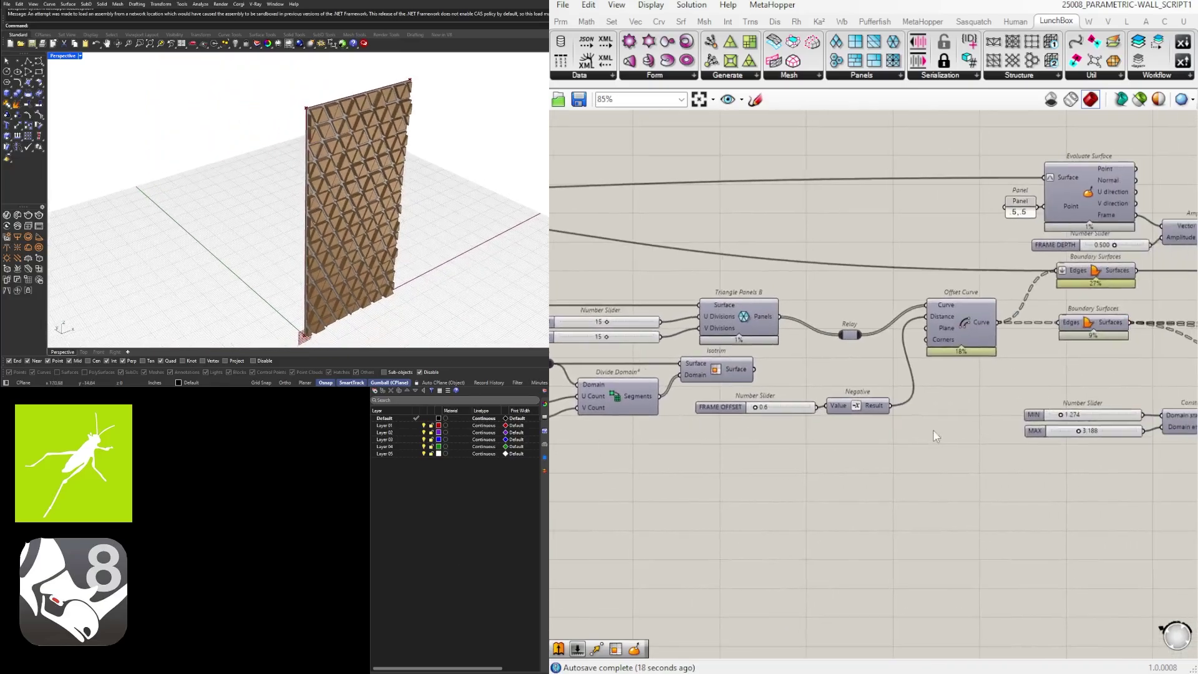
{"action": "right_click_drag", "start_coordinate": [1068, 413], "coordinate": [843, 418]}
{"action": "scroll", "coordinate": [841, 419], "scroll_direction": "up", "scroll_amount": 7}
{"action": "left_click_drag", "start_coordinate": [815, 420], "coordinate": [885, 420]}
{"action": "left_click_drag", "start_coordinate": [858, 497], "coordinate": [805, 508]}
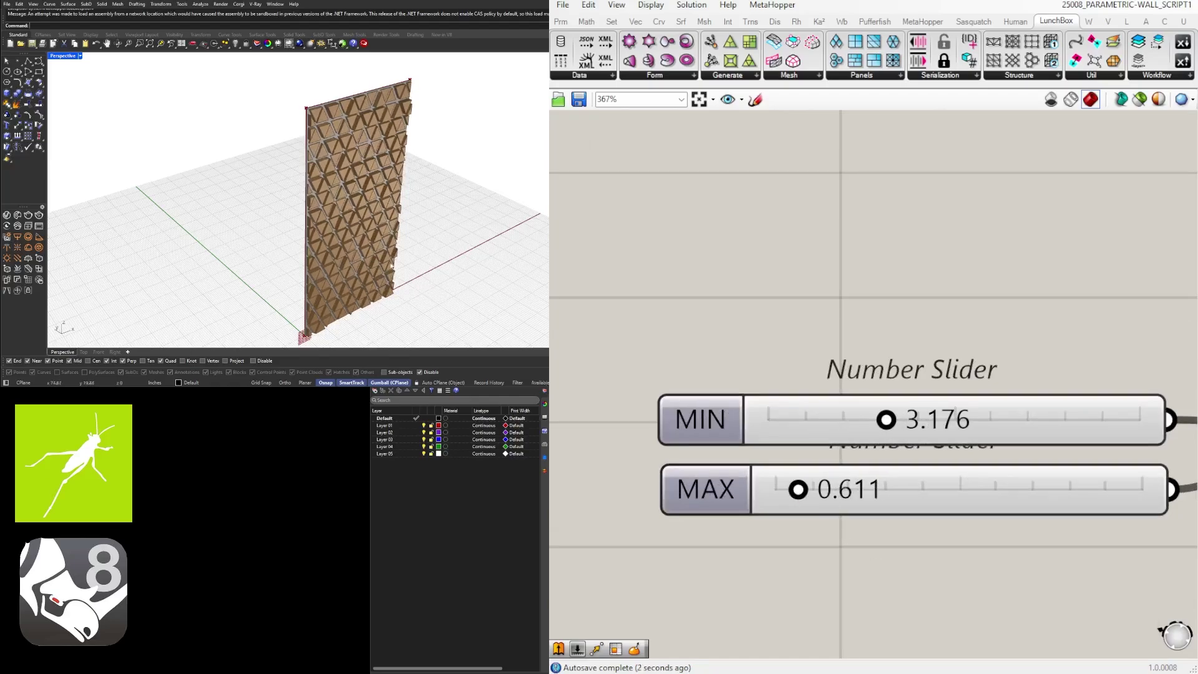
{"action": "mouse_move", "coordinate": [391, 266]}
{"action": "right_mouse_down"}
{"action": "mouse_move", "coordinate": [433, 230]}
{"action": "mouse_move", "coordinate": [388, 251]}
{"action": "mouse_move", "coordinate": [399, 248]}
{"action": "right_mouse_up"}
{"action": "scroll", "coordinate": [705, 366], "scroll_direction": "down", "scroll_amount": 10}
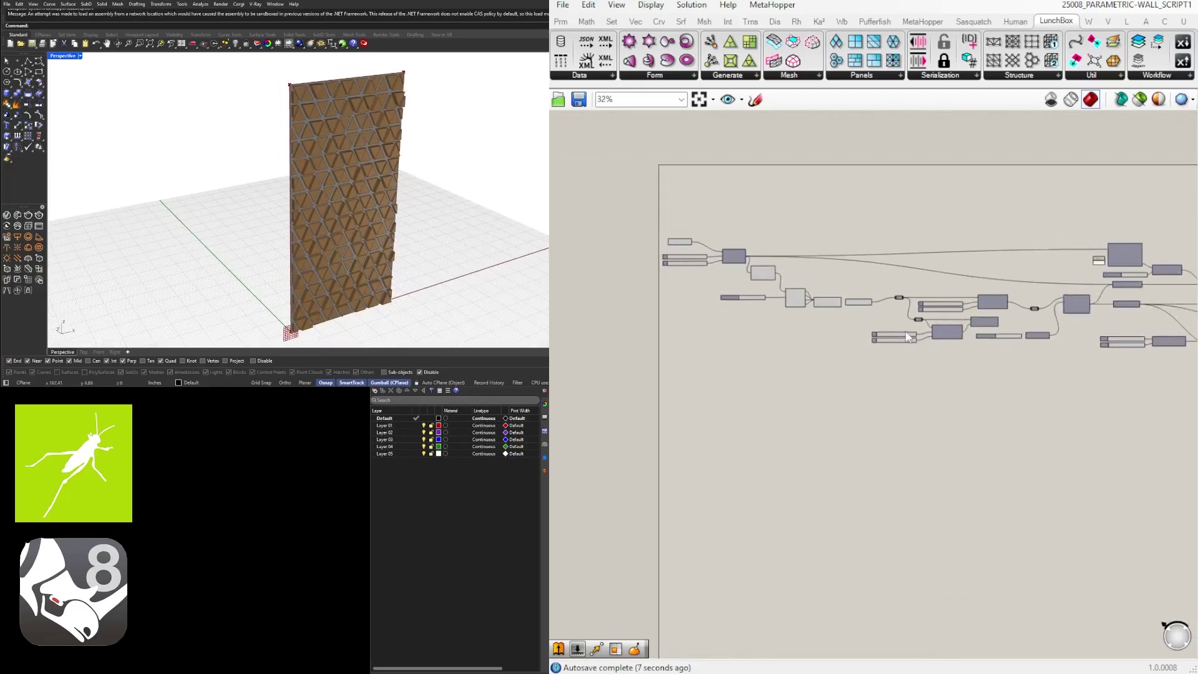
{"action": "scroll", "coordinate": [907, 337], "scroll_direction": "down", "scroll_amount": 3}
{"action": "left_click_drag", "start_coordinate": [1107, 403], "coordinate": [708, 333]}
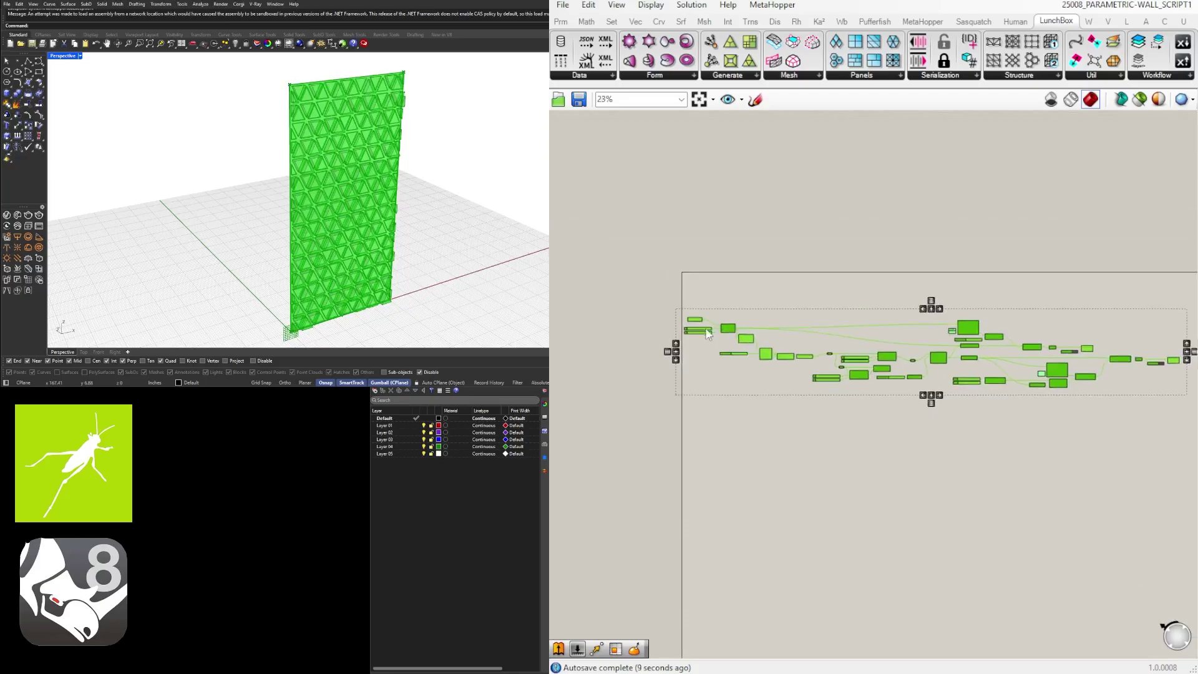
{"action": "scroll", "coordinate": [708, 334], "scroll_direction": "up", "scroll_amount": 6}
{"action": "left_click", "coordinate": [817, 215]}
Move the index slider, List Item, Join Curves and Boundary Surfaces up beside Deconstruct Brep, and place the slider closer to List Item.
{"action": "scroll", "coordinate": [881, 357], "scroll_direction": "up", "scroll_amount": 3}
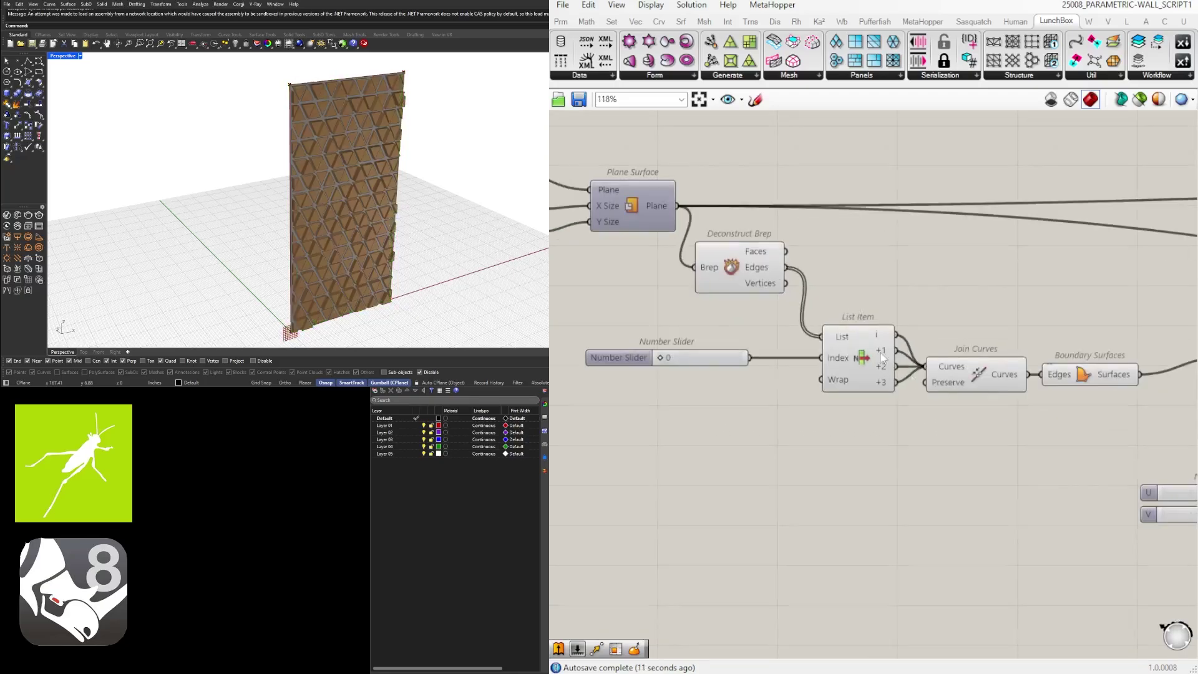
{"action": "left_click_drag", "start_coordinate": [1135, 456], "coordinate": [580, 336]}
{"action": "left_click_drag", "start_coordinate": [853, 315], "coordinate": [867, 273]}
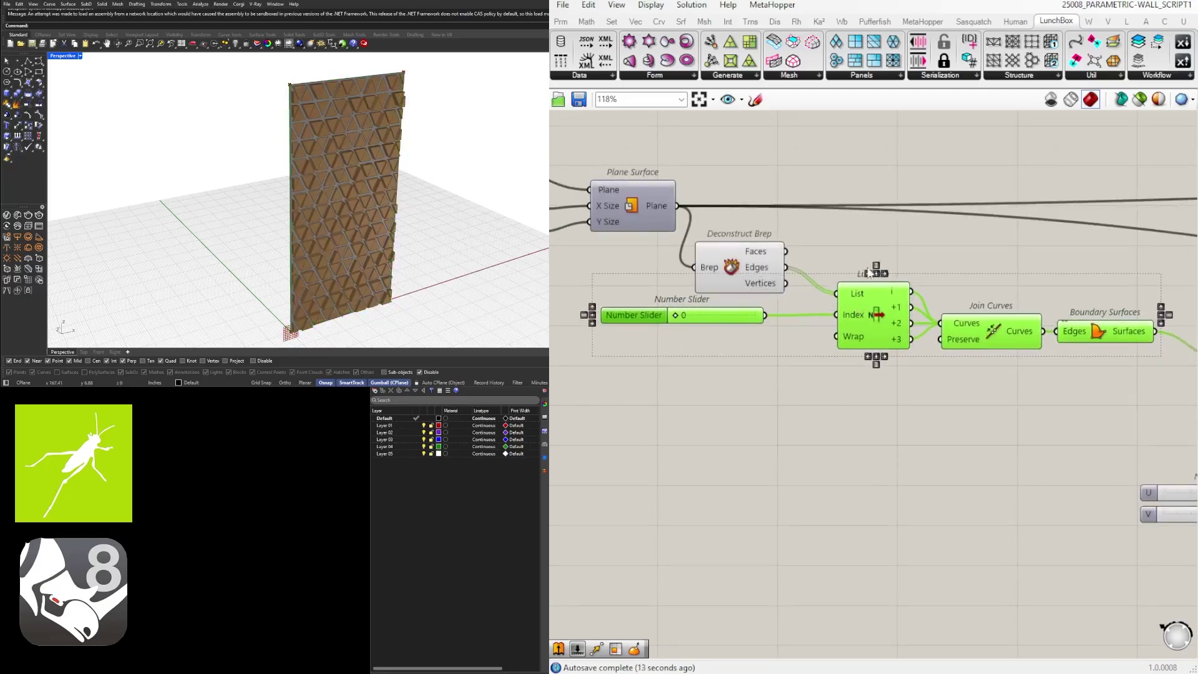
{"action": "left_click", "coordinate": [810, 253]}
{"action": "left_click_drag", "start_coordinate": [632, 317], "coordinate": [684, 312]}
{"action": "left_click", "coordinate": [832, 217]}
Move Deconstruct Brep, the index slider, List Item, Join Curves and Boundary Surfaces together so the chain sits close to the first Relay.
{"action": "scroll", "coordinate": [883, 264], "scroll_direction": "down", "scroll_amount": 5}
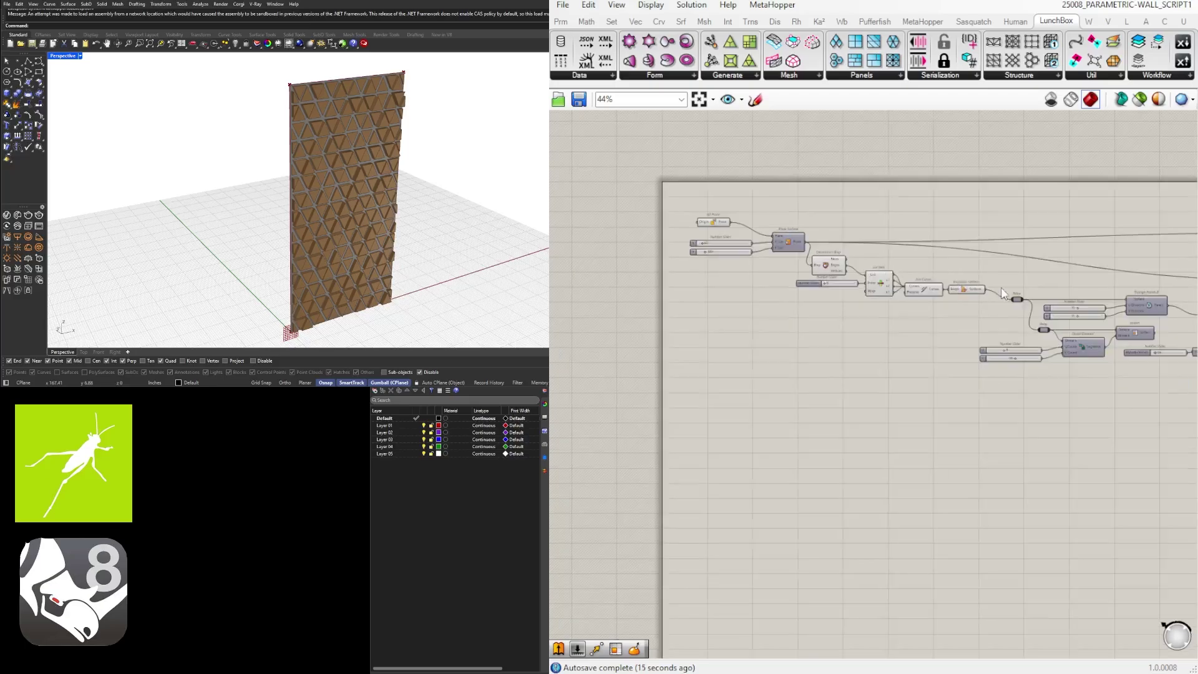
{"action": "scroll", "coordinate": [1001, 287], "scroll_direction": "up", "scroll_amount": 3}
{"action": "left_click_drag", "start_coordinate": [966, 397], "coordinate": [600, 274]}
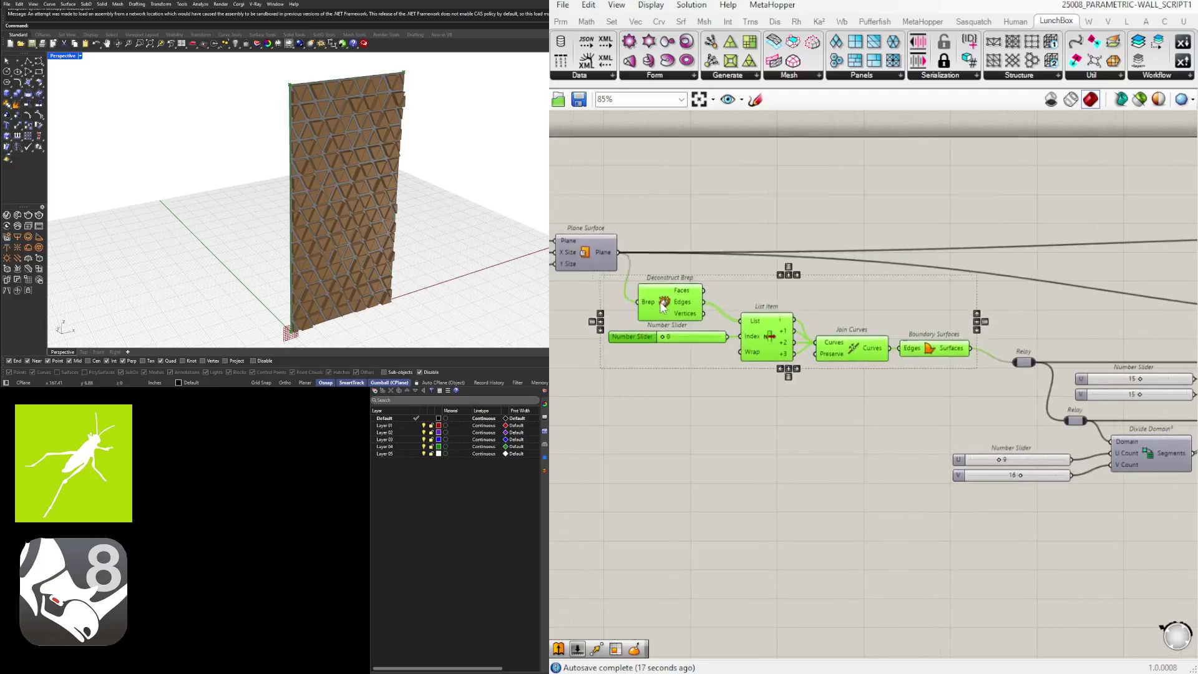
{"action": "left_click_drag", "start_coordinate": [663, 304], "coordinate": [688, 318]}
{"action": "left_click", "coordinate": [864, 276]}
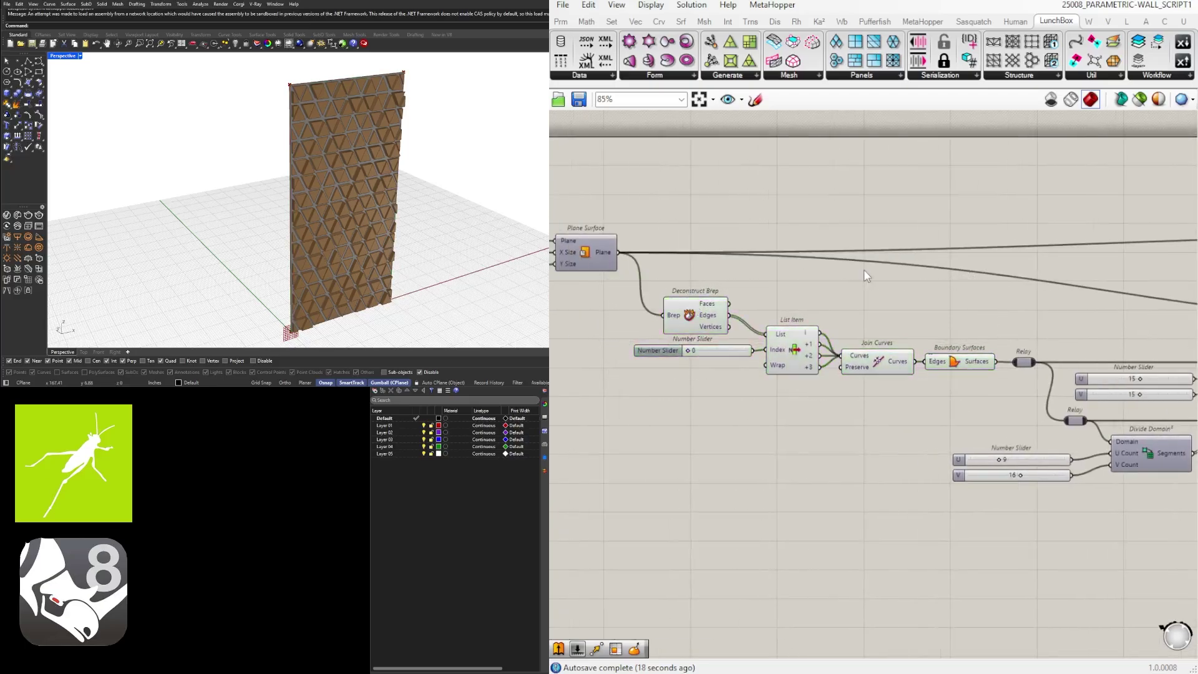
{"action": "left_click", "coordinate": [701, 317]}
{"action": "left_click", "coordinate": [809, 267]}
Add LunchBox's Staggered Quad Panels component above Triangle Panels B.
{"action": "scroll", "coordinate": [560, 348], "scroll_direction": "down", "scroll_amount": 4}
{"action": "scroll", "coordinate": [912, 391], "scroll_direction": "up", "scroll_amount": 3}
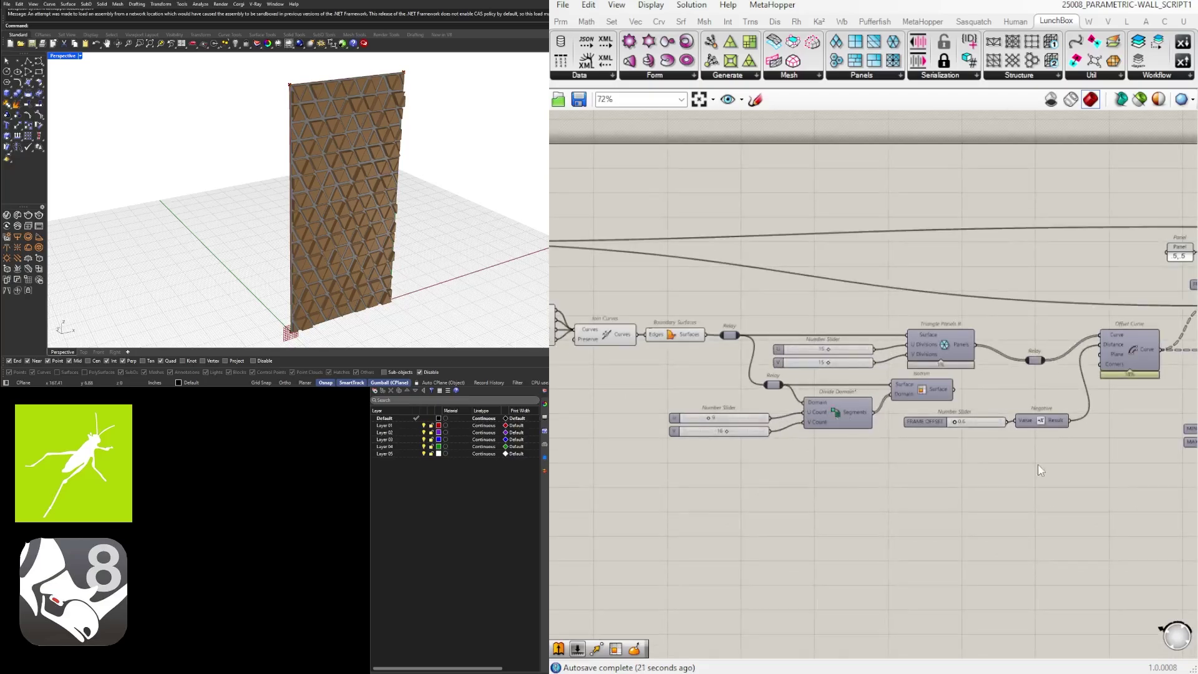
{"action": "left_click_drag", "start_coordinate": [1038, 463], "coordinate": [657, 384]}
{"action": "left_click", "coordinate": [966, 304]}
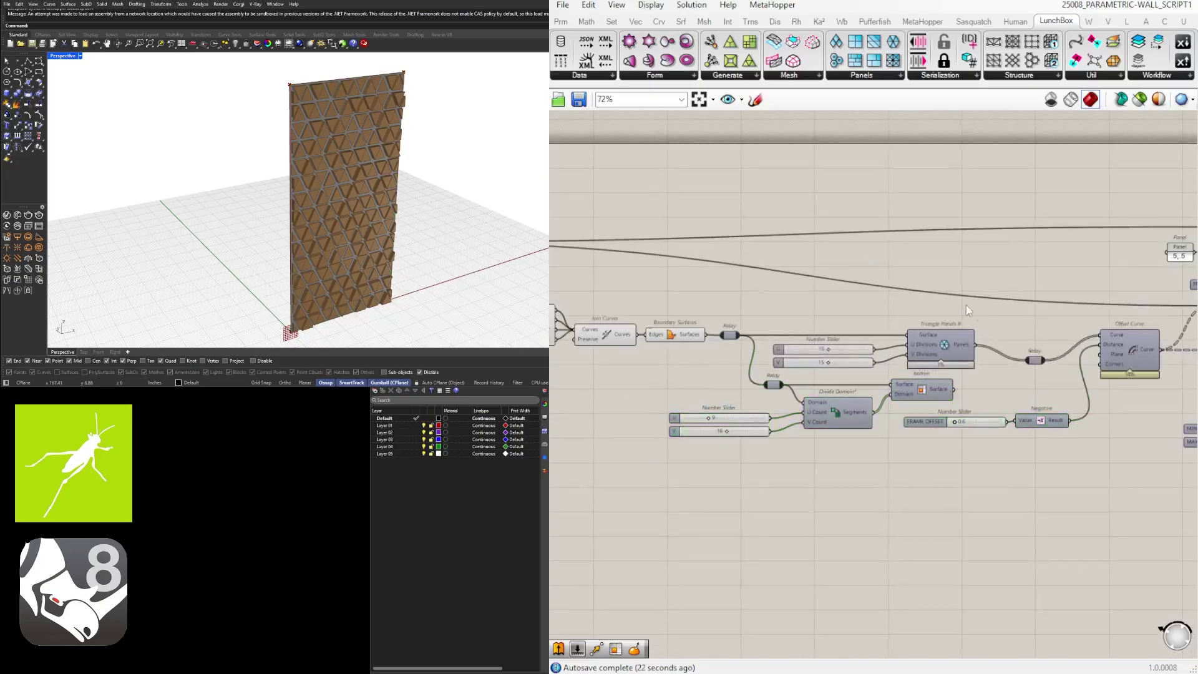
{"action": "left_click", "coordinate": [951, 340]}
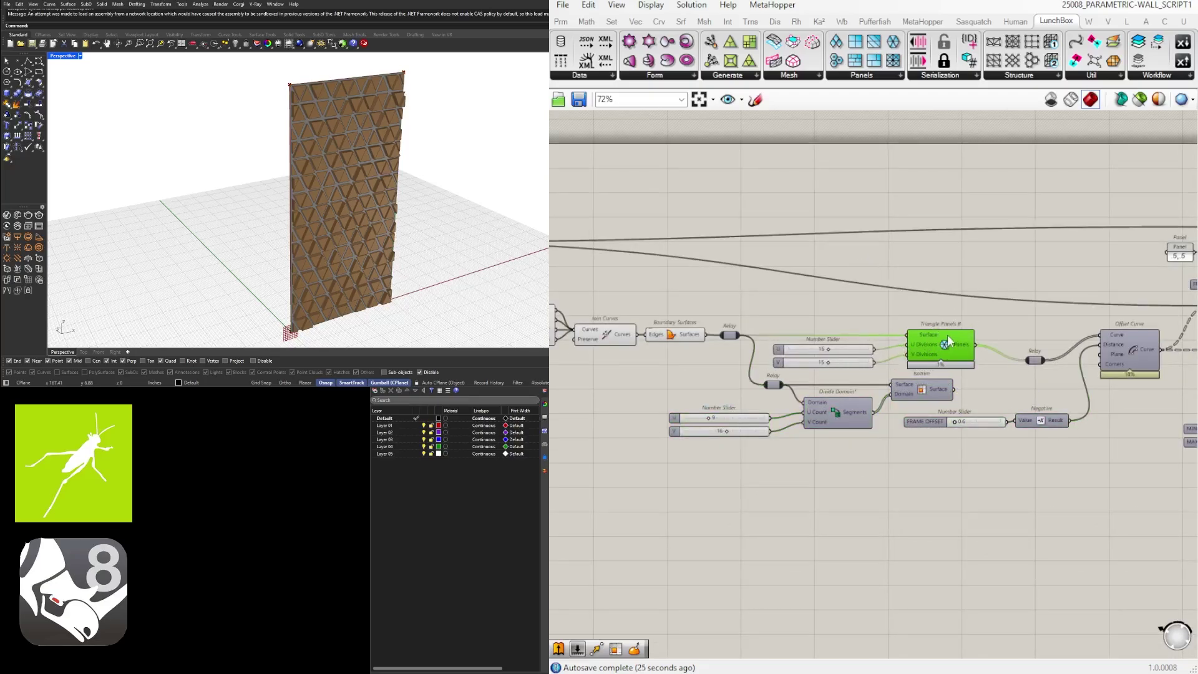
{"action": "left_click", "coordinate": [882, 75]}
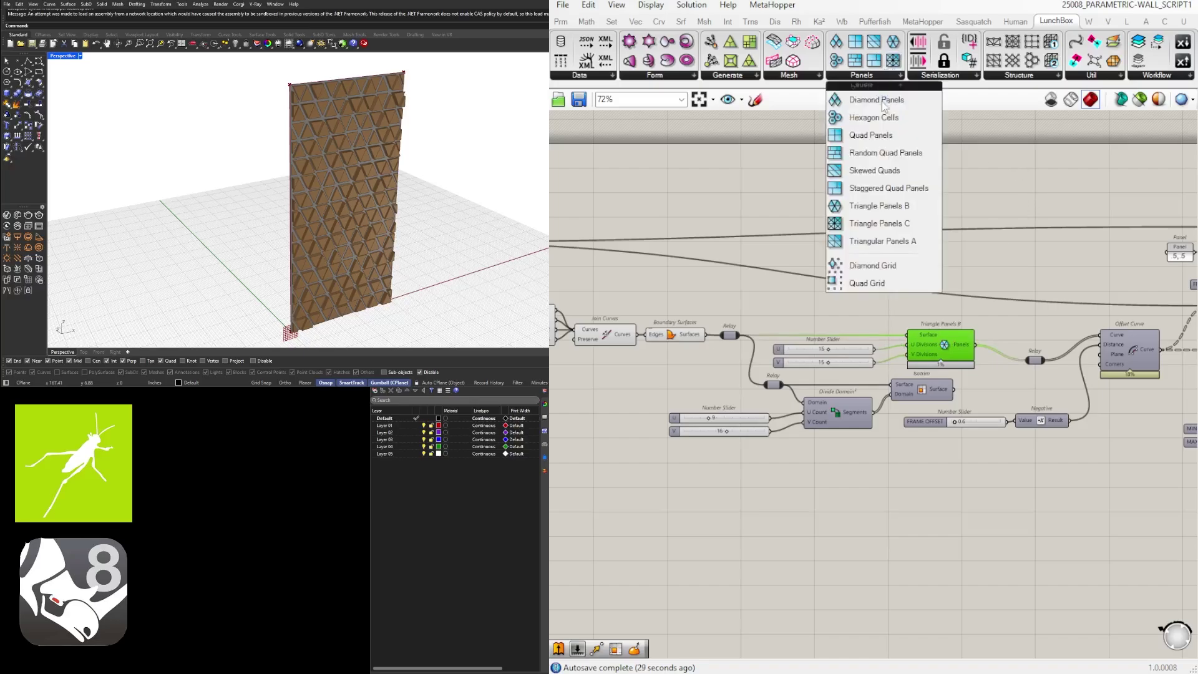
{"action": "left_click", "coordinate": [885, 188]}
{"action": "left_click", "coordinate": [929, 294]}
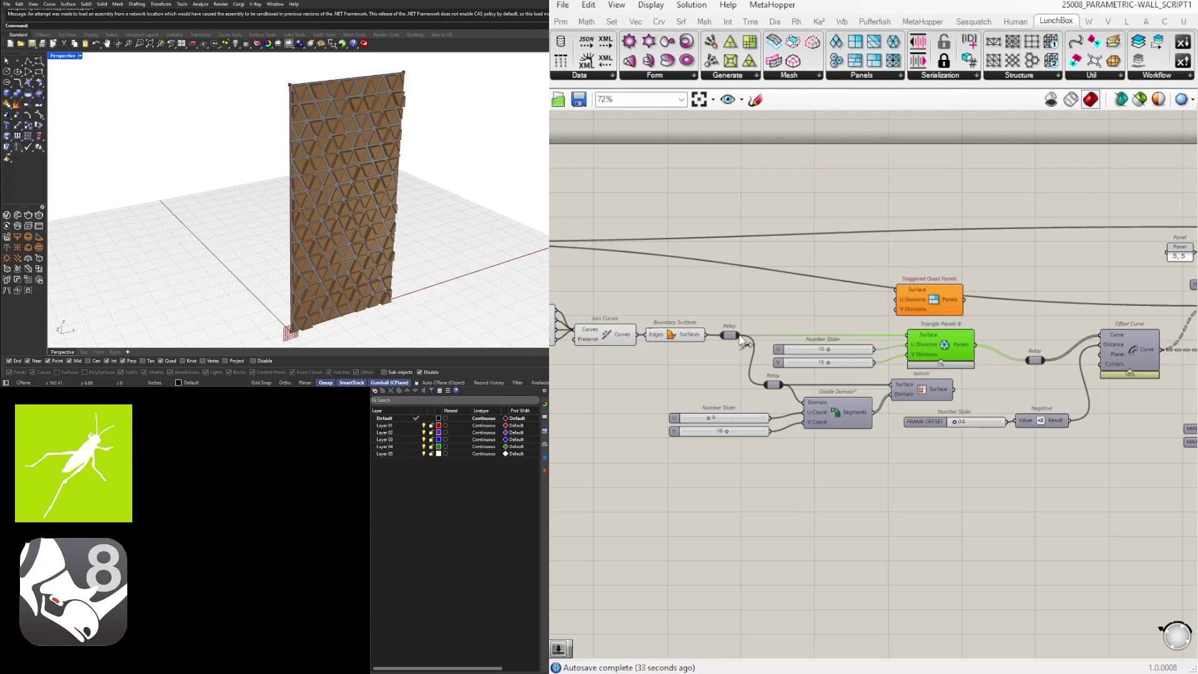
Connect the first Relay to the Surface input of Staggered Quad Panels and duplicate the U and V sliders, set to 15, for its divisions.
{"action": "left_click_drag", "start_coordinate": [740, 335], "coordinate": [940, 284]}
{"action": "left_click_drag", "start_coordinate": [879, 313], "coordinate": [941, 248]}
{"action": "scroll", "coordinate": [852, 349], "scroll_direction": "up", "scroll_amount": 3}
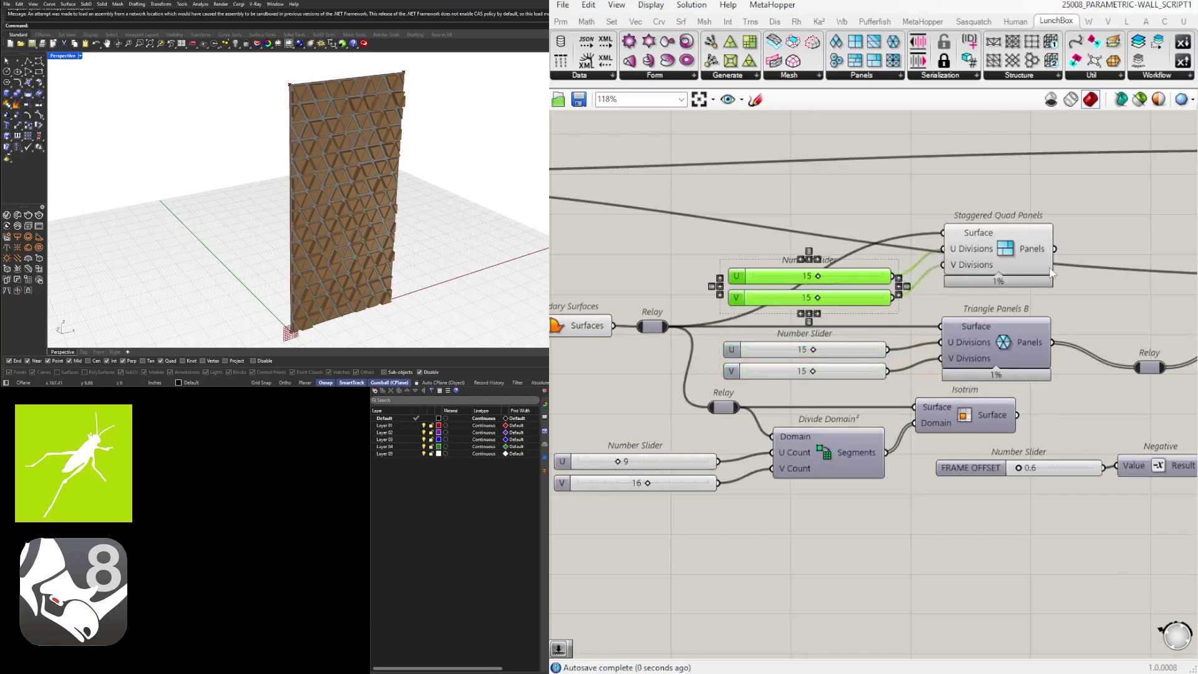
{"action": "right_click_drag", "start_coordinate": [1050, 273], "coordinate": [1009, 280]}
{"action": "left_click_drag", "start_coordinate": [938, 263], "coordinate": [939, 273]}
{"action": "right_click_drag", "start_coordinate": [1068, 276], "coordinate": [966, 278]}
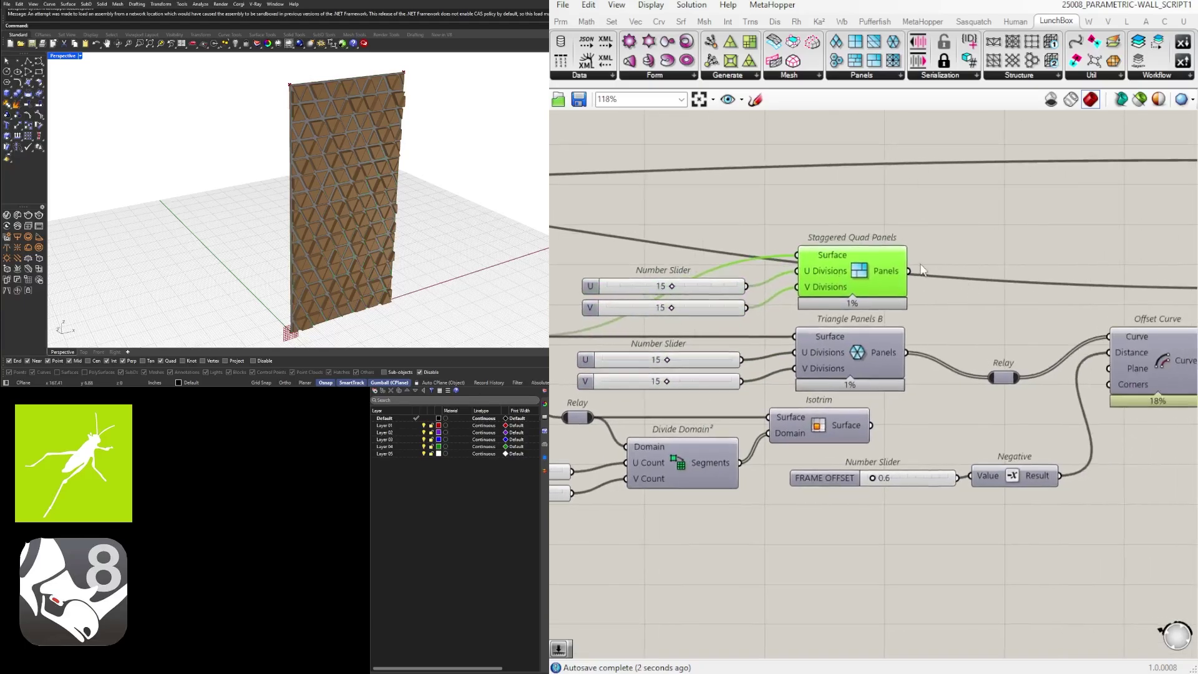
Try the Panels output of Staggered Quad Panels as input of the Relay before Offset Curve and inspect the wall.
{"action": "left_click_drag", "start_coordinate": [927, 290], "coordinate": [999, 373]}
{"action": "right_click_drag", "start_coordinate": [508, 176], "coordinate": [430, 182]}
{"action": "left_click", "coordinate": [989, 216]}
{"action": "scroll", "coordinate": [924, 378], "scroll_direction": "down", "scroll_amount": 3}
Reconnect the Panels output of Triangle Panels B to the Relay before Offset Curve, replacing the Staggered Quad Panels wire.
{"action": "right_click_drag", "start_coordinate": [925, 378], "coordinate": [874, 386]}
{"action": "scroll", "coordinate": [921, 373], "scroll_direction": "up", "scroll_amount": 4}
{"action": "left_click_drag", "start_coordinate": [915, 326], "coordinate": [999, 353]}
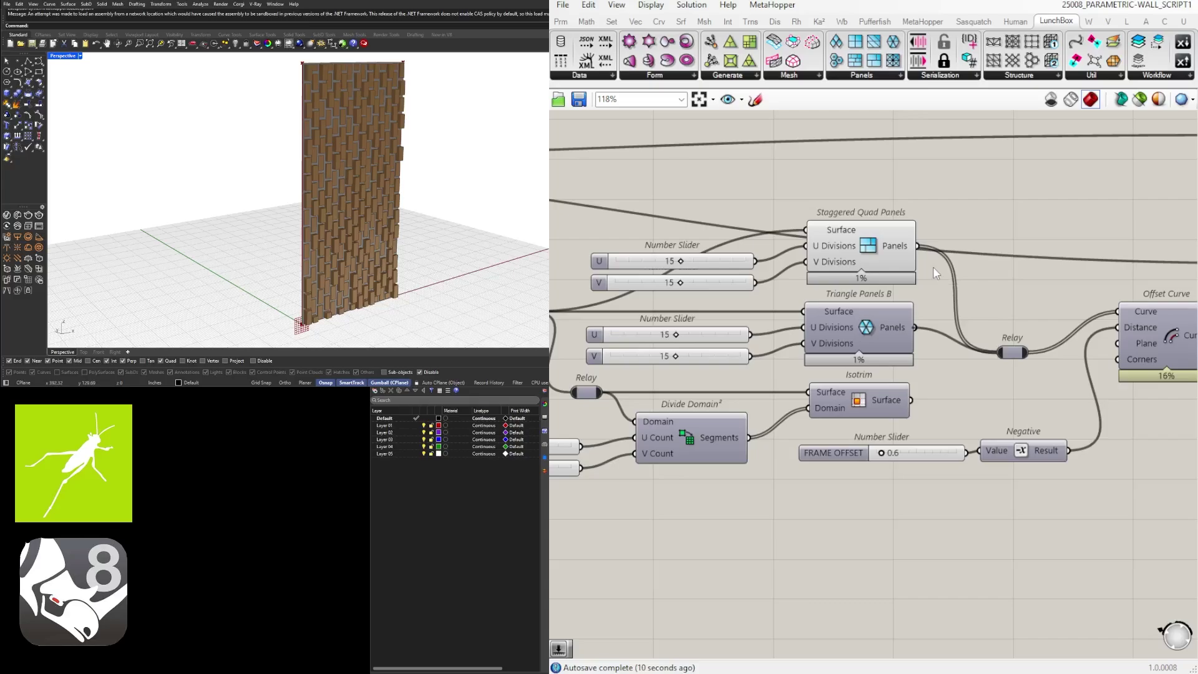
Review the components from the deconstructed base surface through to the Staggered Quad Panels and Triangle Panels B alternatives.
{"action": "scroll", "coordinate": [918, 267], "scroll_direction": "down", "scroll_amount": 4}
{"action": "scroll", "coordinate": [867, 295], "scroll_direction": "up", "scroll_amount": 2}
{"action": "right_click_drag", "start_coordinate": [1029, 233], "coordinate": [922, 249]}
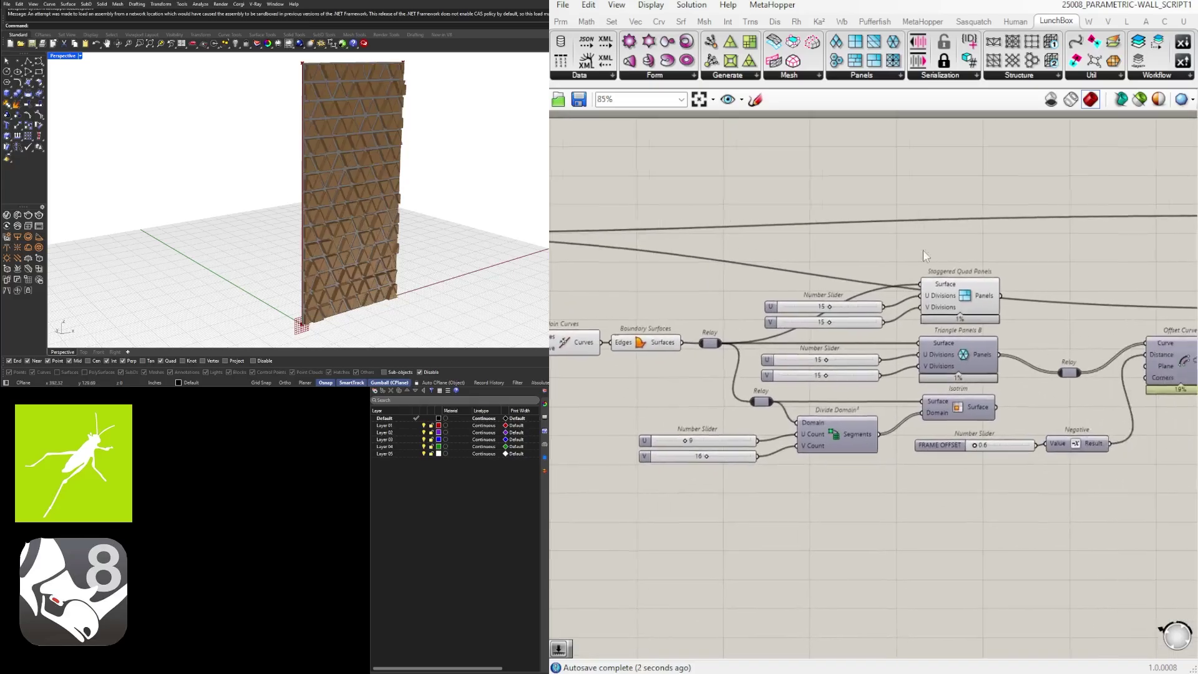
{"action": "right_click_drag", "start_coordinate": [861, 326], "coordinate": [1027, 303]}
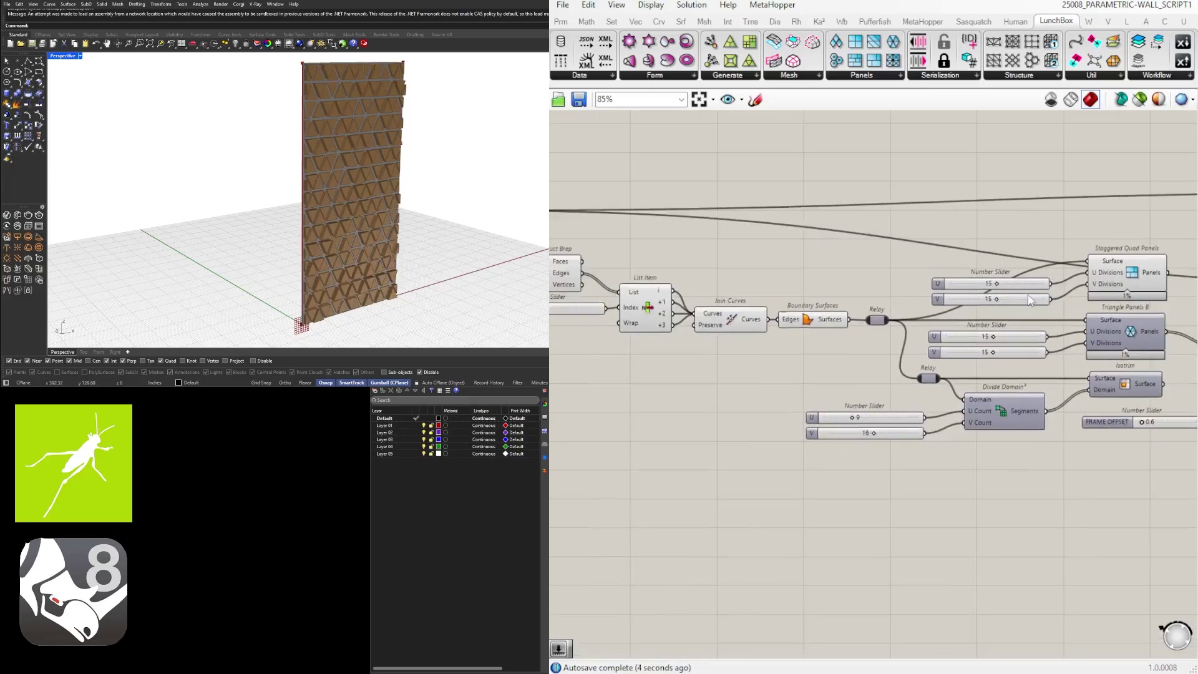
{"action": "scroll", "coordinate": [790, 290], "scroll_direction": "down", "scroll_amount": 2}
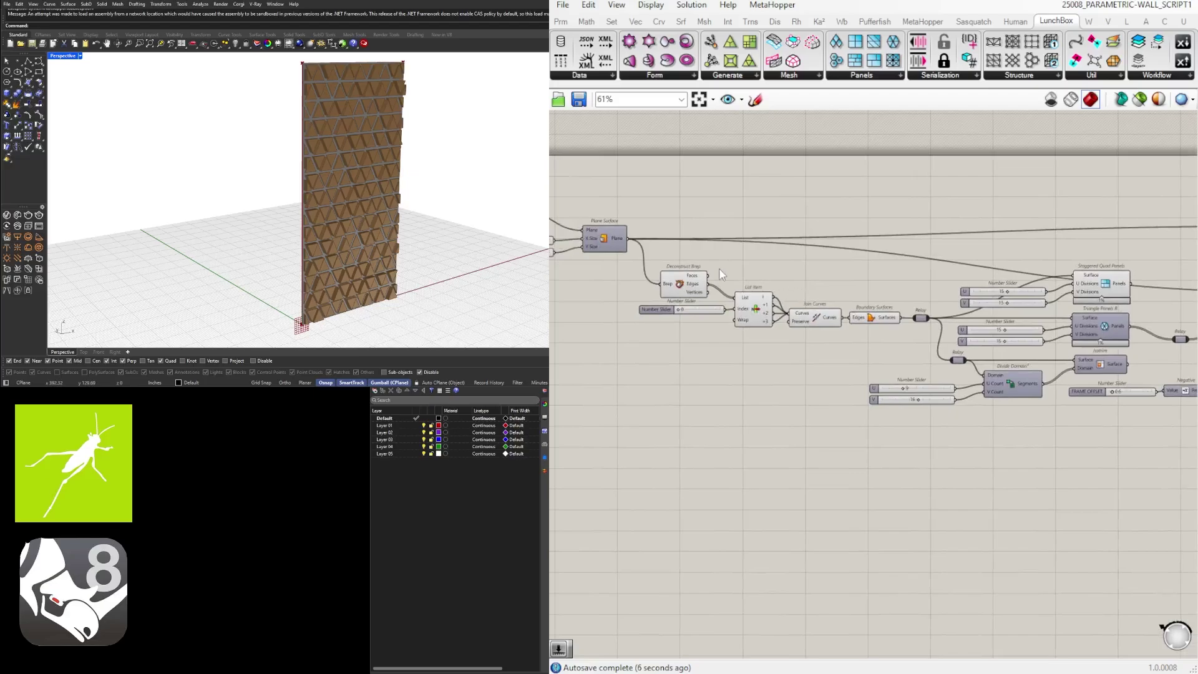
{"action": "scroll", "coordinate": [1037, 386], "scroll_direction": "down", "scroll_amount": 2}
{"action": "right_click_drag", "start_coordinate": [1068, 400], "coordinate": [961, 392]}
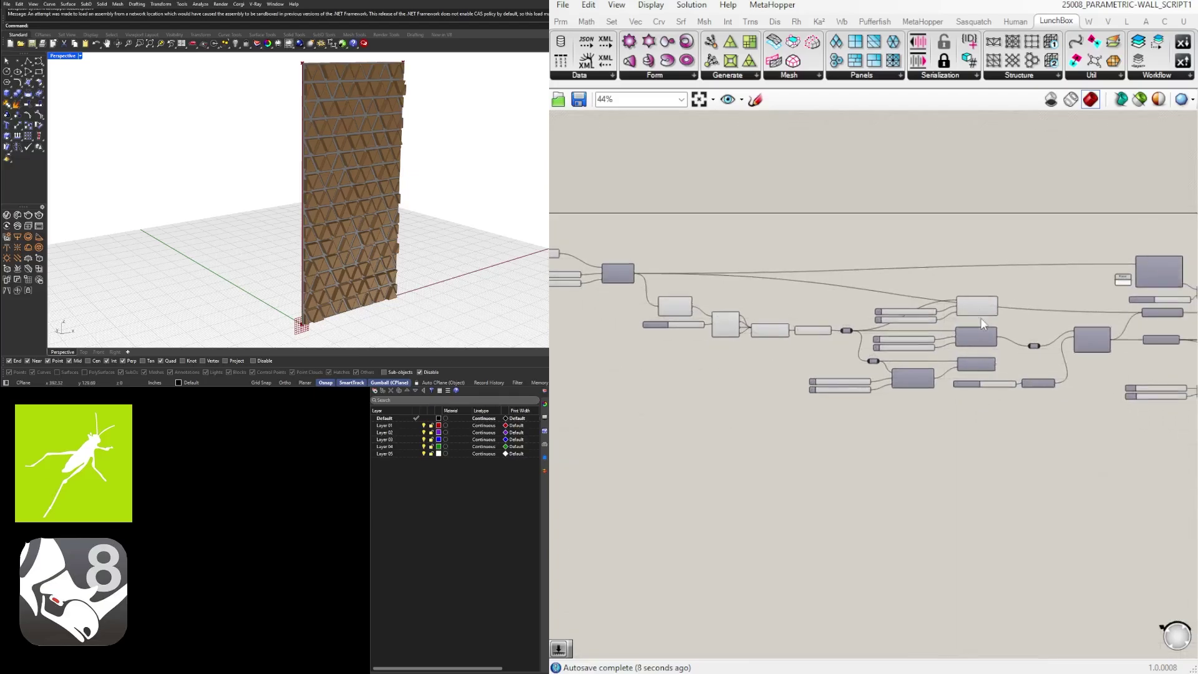
{"action": "scroll", "coordinate": [1092, 298], "scroll_direction": "up", "scroll_amount": 4}
{"action": "left_click", "coordinate": [874, 319]}
{"action": "left_click", "coordinate": [894, 267]}
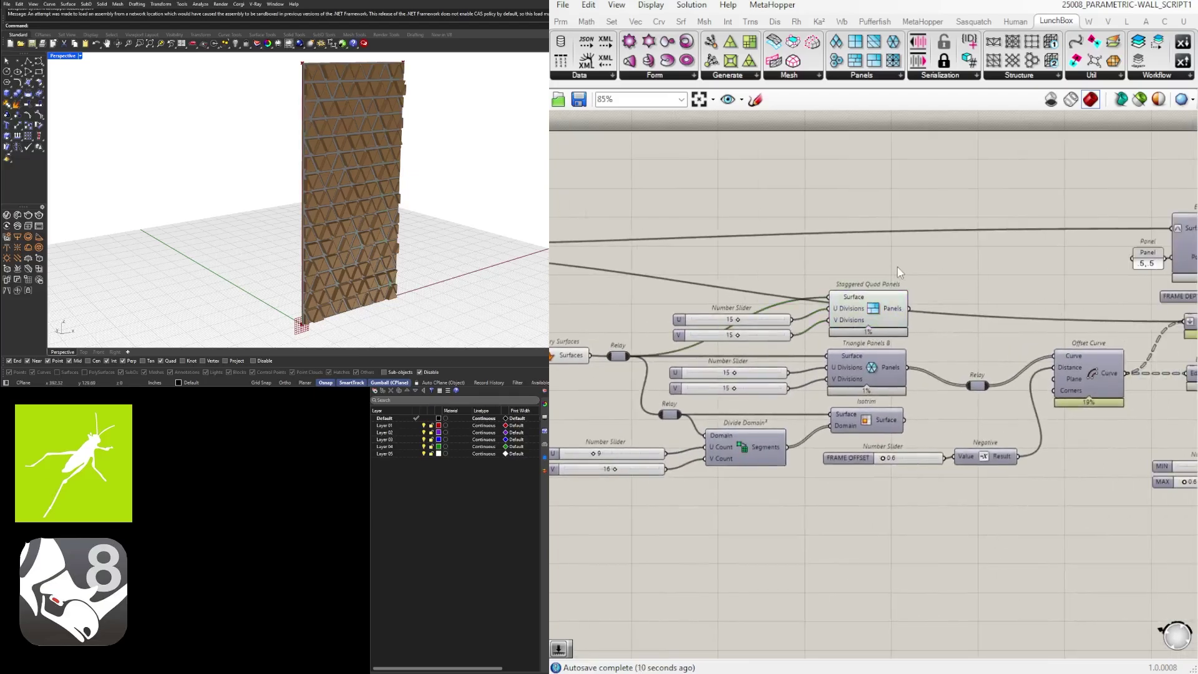
Look over the complete wall definition, from the base plane to both Custom Preview components.
{"action": "scroll", "coordinate": [873, 415], "scroll_direction": "down", "scroll_amount": 5}
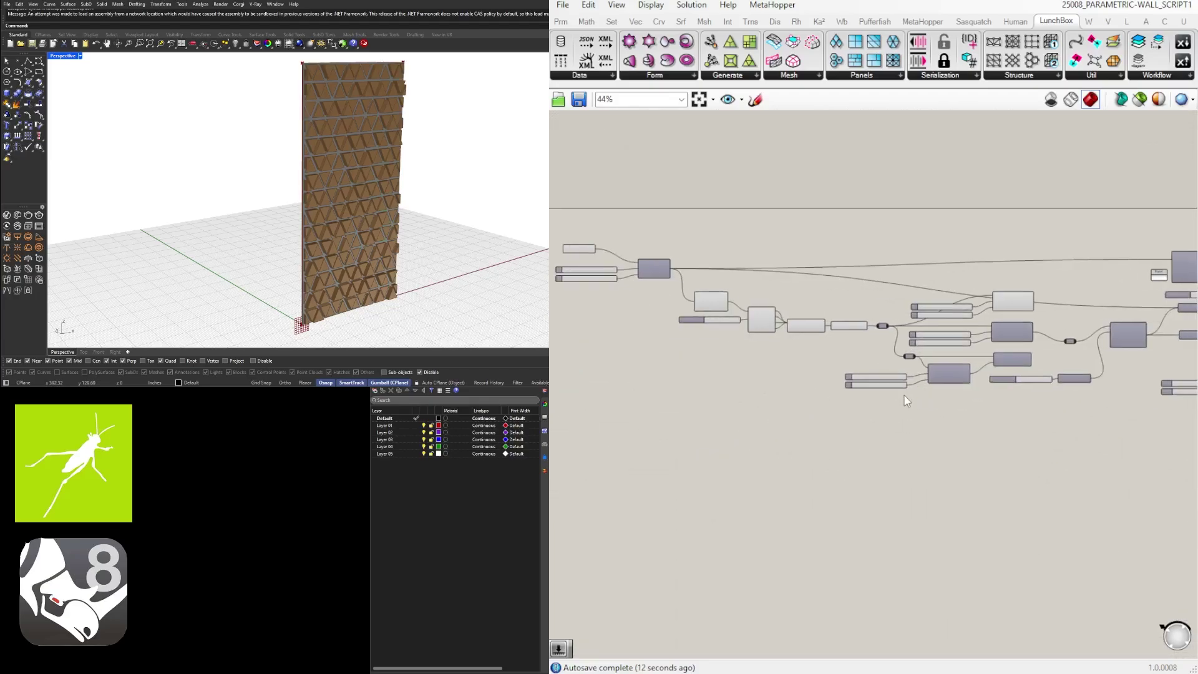
{"action": "scroll", "coordinate": [903, 398], "scroll_direction": "down", "scroll_amount": 2}
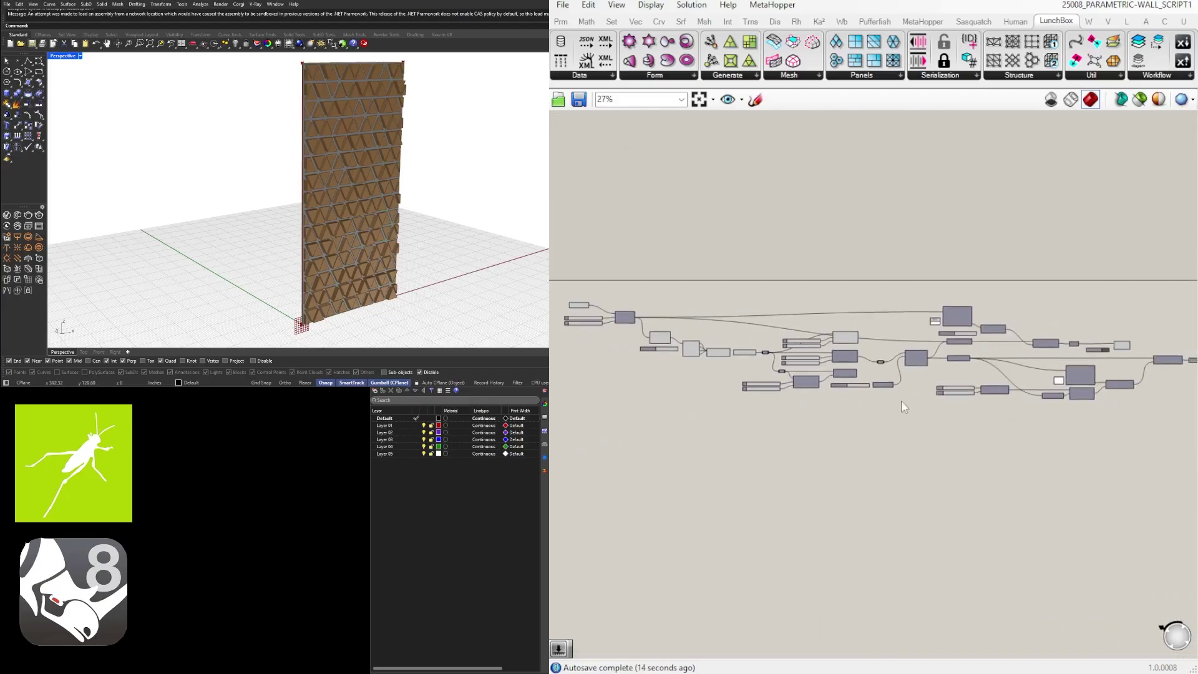
{"action": "scroll", "coordinate": [1157, 415], "scroll_direction": "down", "scroll_amount": 1}
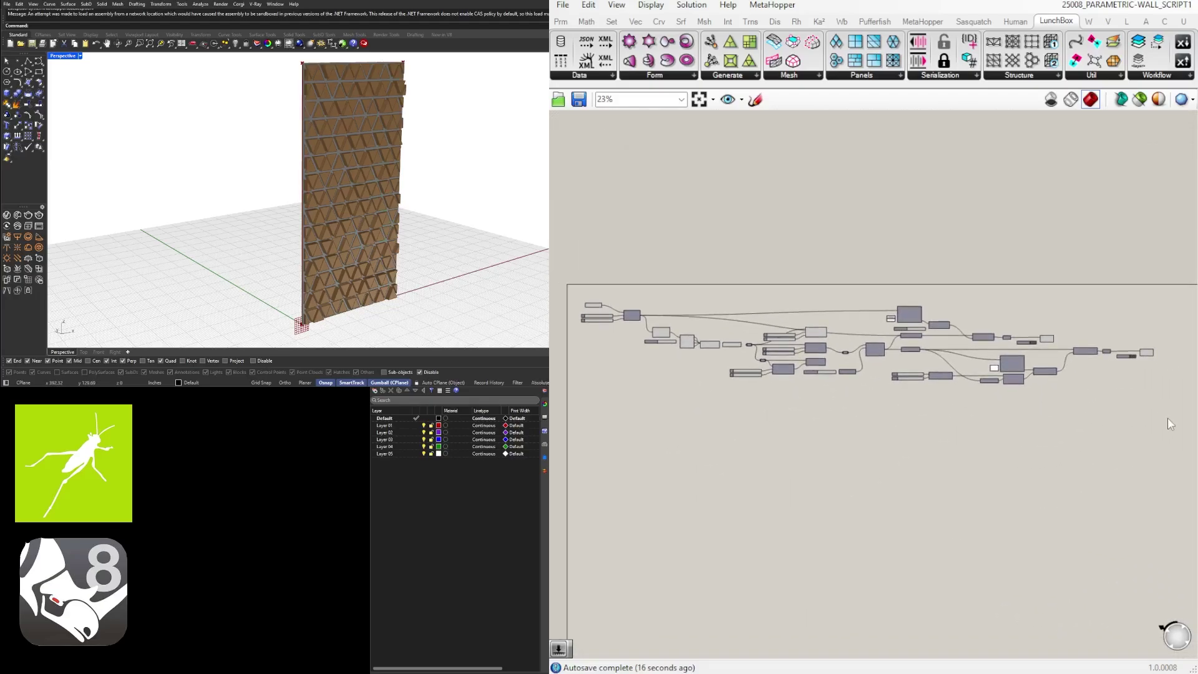
{"action": "left_click_drag", "start_coordinate": [1166, 417], "coordinate": [652, 309]}
{"action": "scroll", "coordinate": [648, 315], "scroll_direction": "up", "scroll_amount": 3}
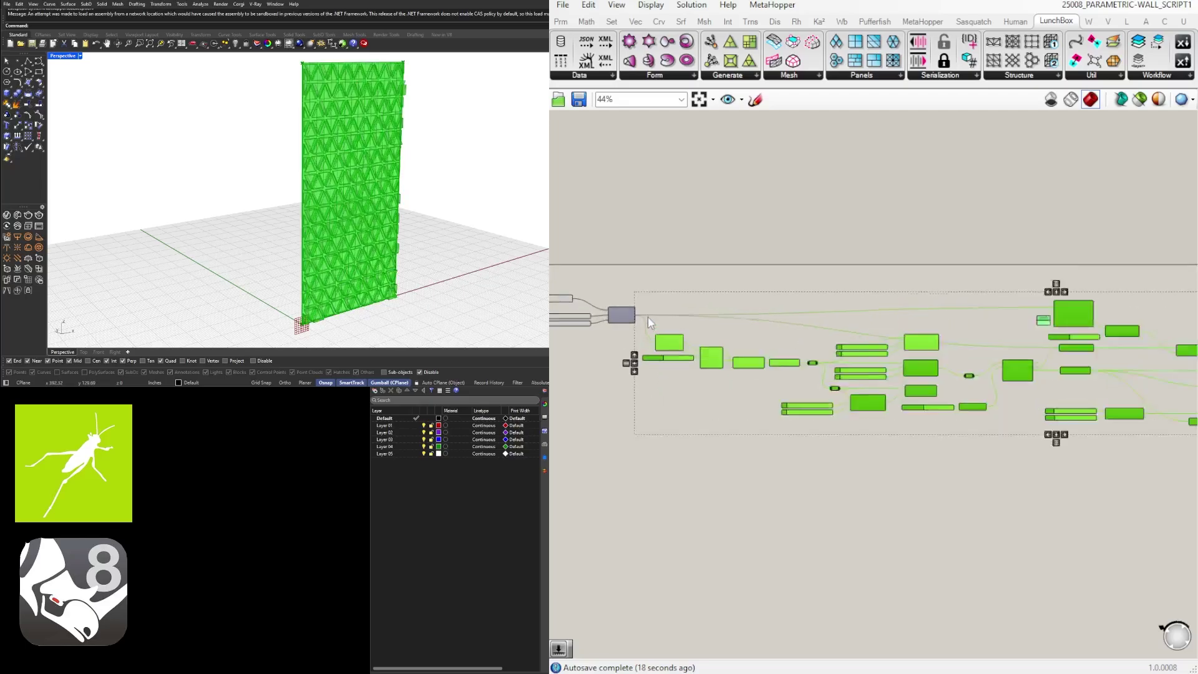
{"action": "left_click", "coordinate": [715, 286]}
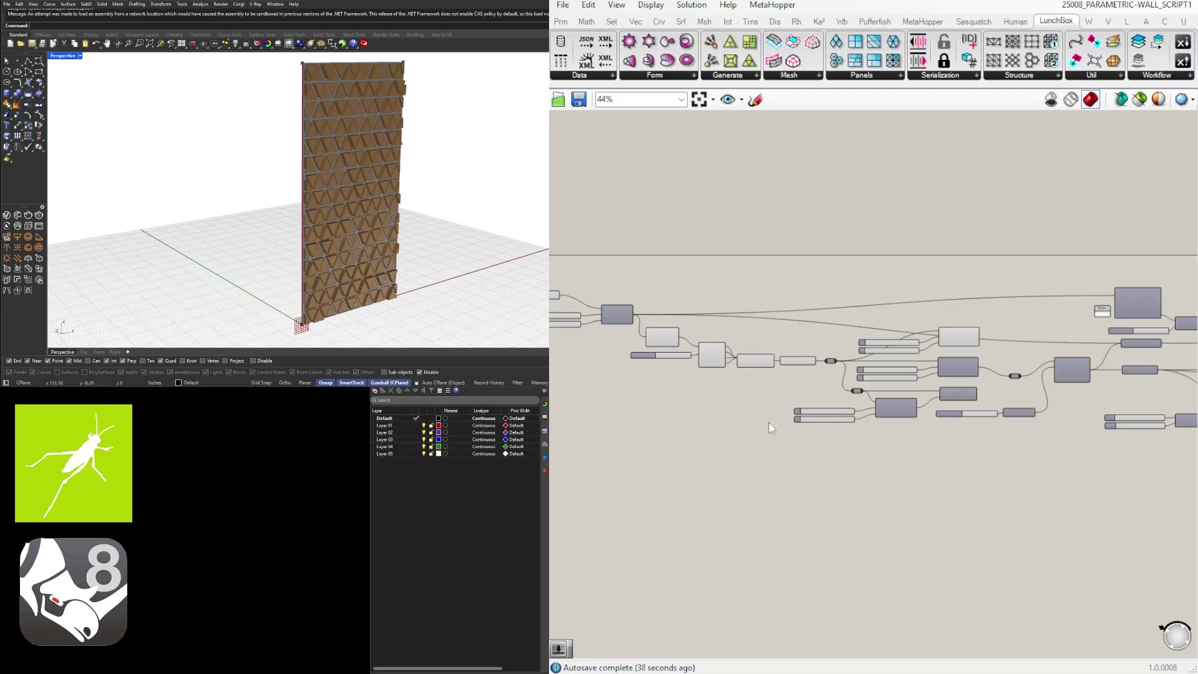
{"action": "scroll", "coordinate": [769, 422], "scroll_direction": "down", "scroll_amount": 2}
{"action": "right_click_drag", "start_coordinate": [769, 451], "coordinate": [834, 461]}
{"action": "scroll", "coordinate": [838, 453], "scroll_direction": "down", "scroll_amount": 1}
{"action": "scroll", "coordinate": [839, 462], "scroll_direction": "down", "scroll_amount": 1}
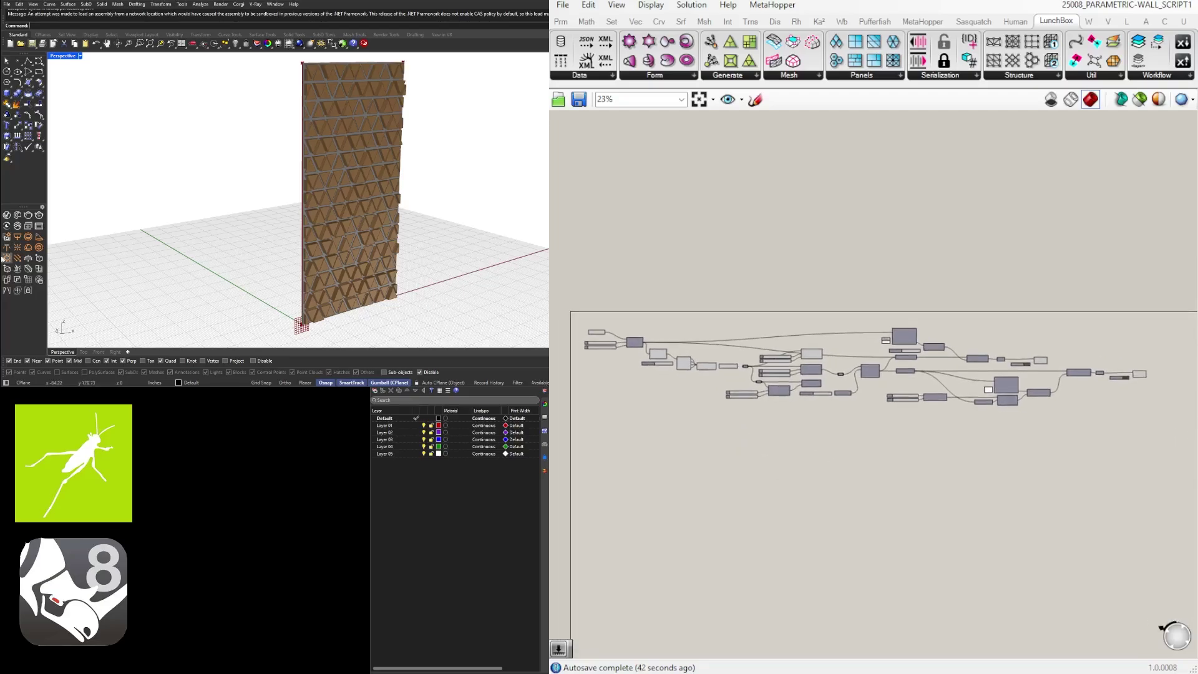